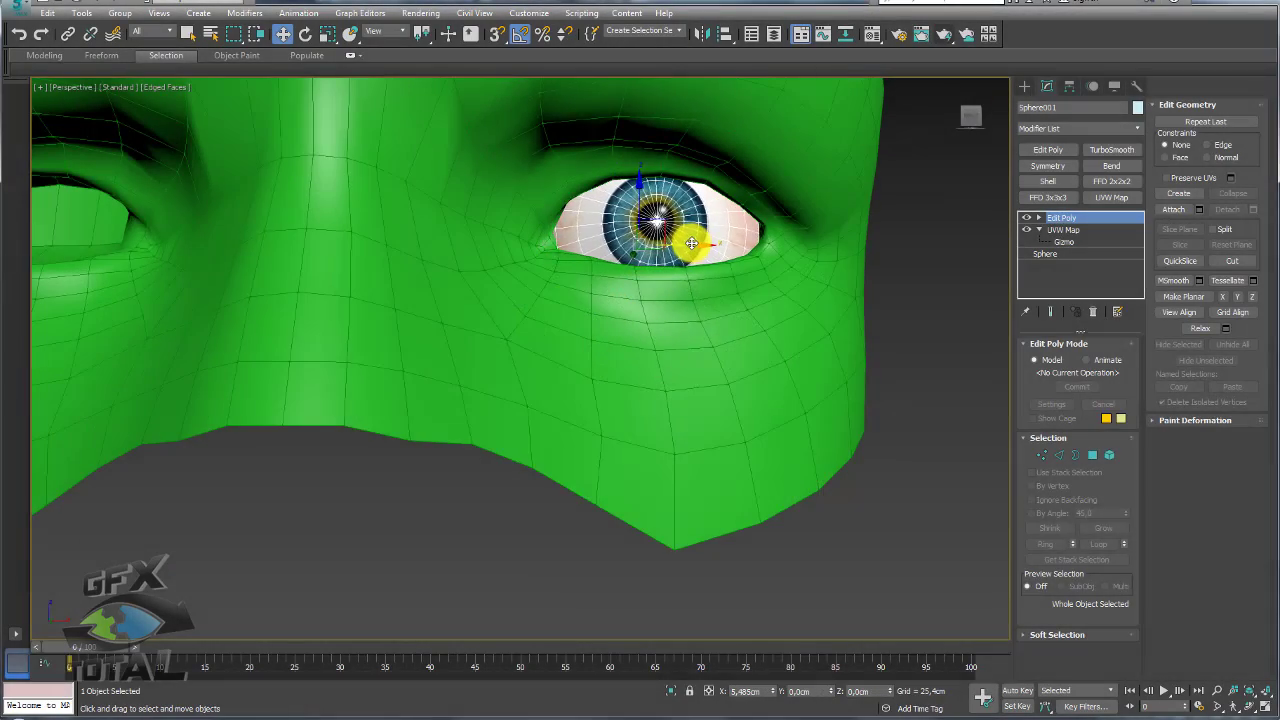
Apply the plain grey-white material to the face mask
{"action": "mouse_move", "coordinate": [691, 243]}
{"action": "middle_mouse_down", "text": "alt"}
{"action": "mouse_move", "coordinate": [722, 346]}
{"action": "mouse_move", "coordinate": [687, 263]}
{"action": "middle_mouse_up", "text": "alt"}
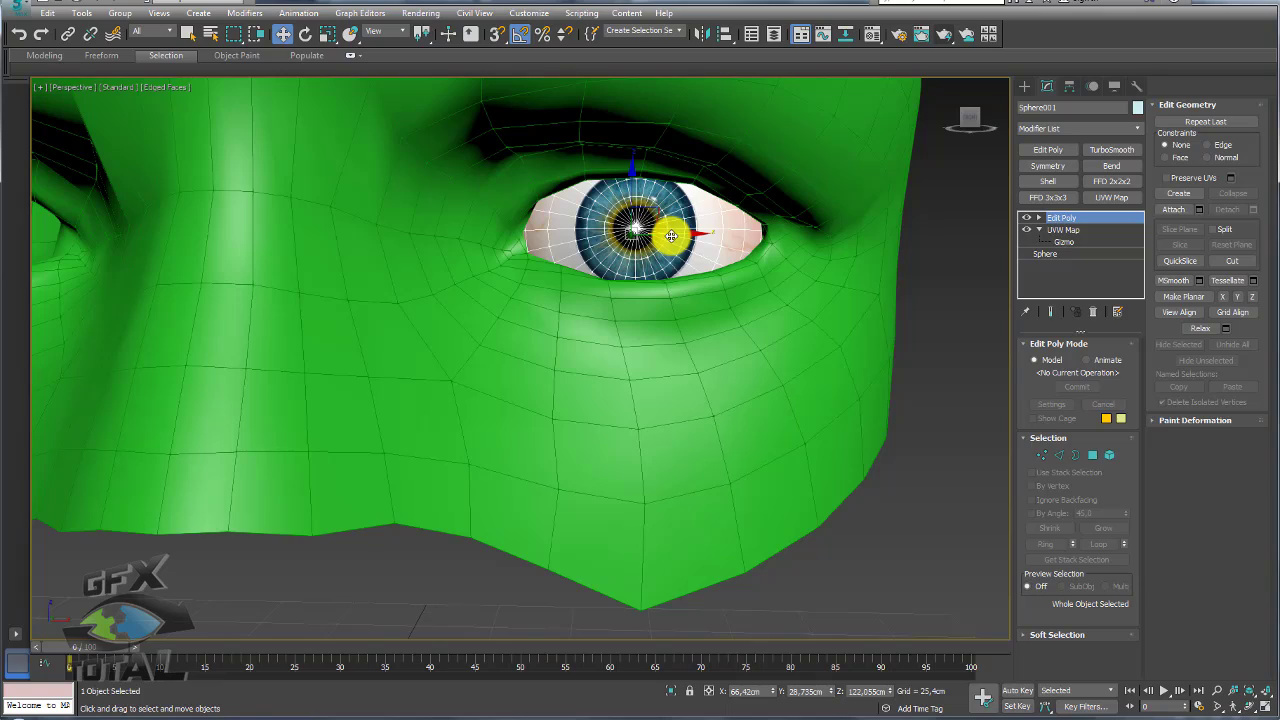
{"action": "scroll", "coordinate": [697, 284], "scroll_direction": "down", "scroll_amount": 5}
{"action": "mouse_move", "coordinate": [709, 286]}
{"action": "middle_mouse_down", "text": "alt"}
{"action": "mouse_move", "coordinate": [700, 334]}
{"action": "mouse_move", "coordinate": [734, 274]}
{"action": "mouse_move", "coordinate": [781, 342]}
{"action": "mouse_move", "coordinate": [766, 314]}
{"action": "middle_mouse_up", "text": "alt"}
{"action": "scroll", "coordinate": [551, 163], "scroll_direction": "down", "scroll_amount": 4}
{"action": "middle_click_drag", "start_coordinate": [551, 163], "coordinate": [757, 380], "text": "alt"}
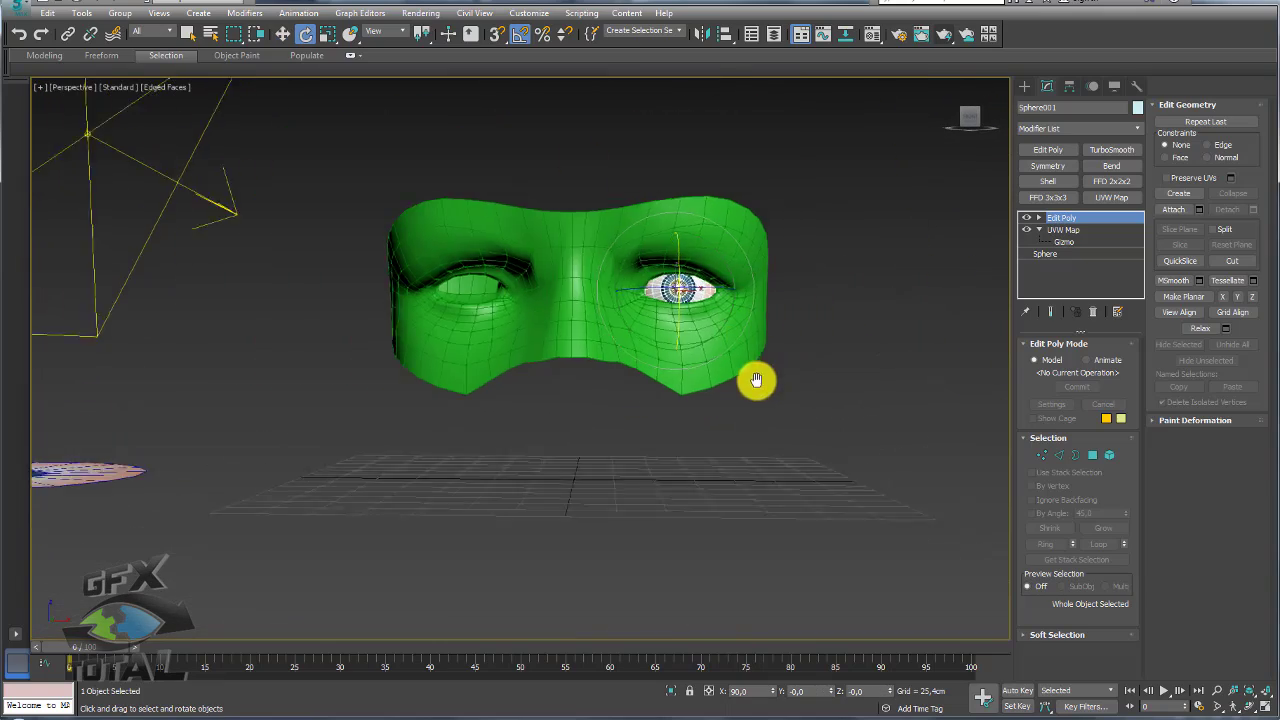
{"action": "scroll", "coordinate": [750, 422], "scroll_direction": "down", "scroll_amount": 3}
{"action": "scroll", "coordinate": [750, 422], "scroll_direction": "up", "scroll_amount": 3}
{"action": "scroll", "coordinate": [737, 346], "scroll_direction": "up", "scroll_amount": 4}
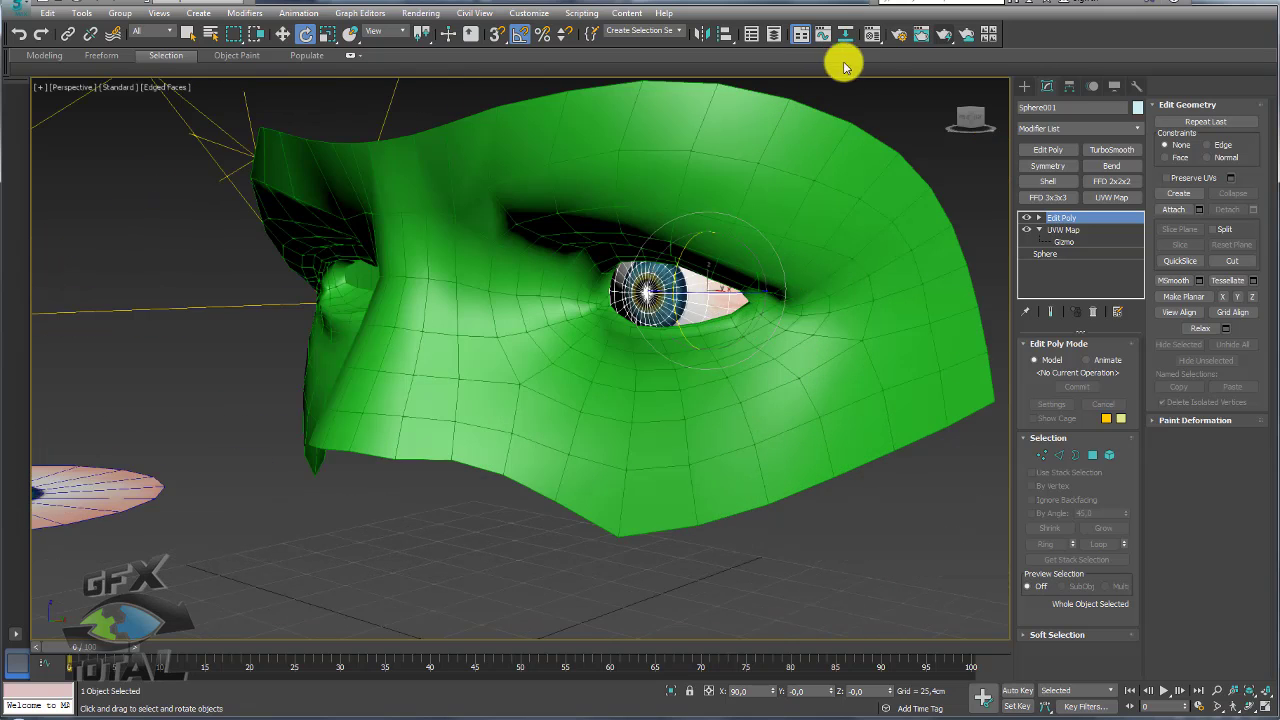
{"action": "key", "text": "m"}
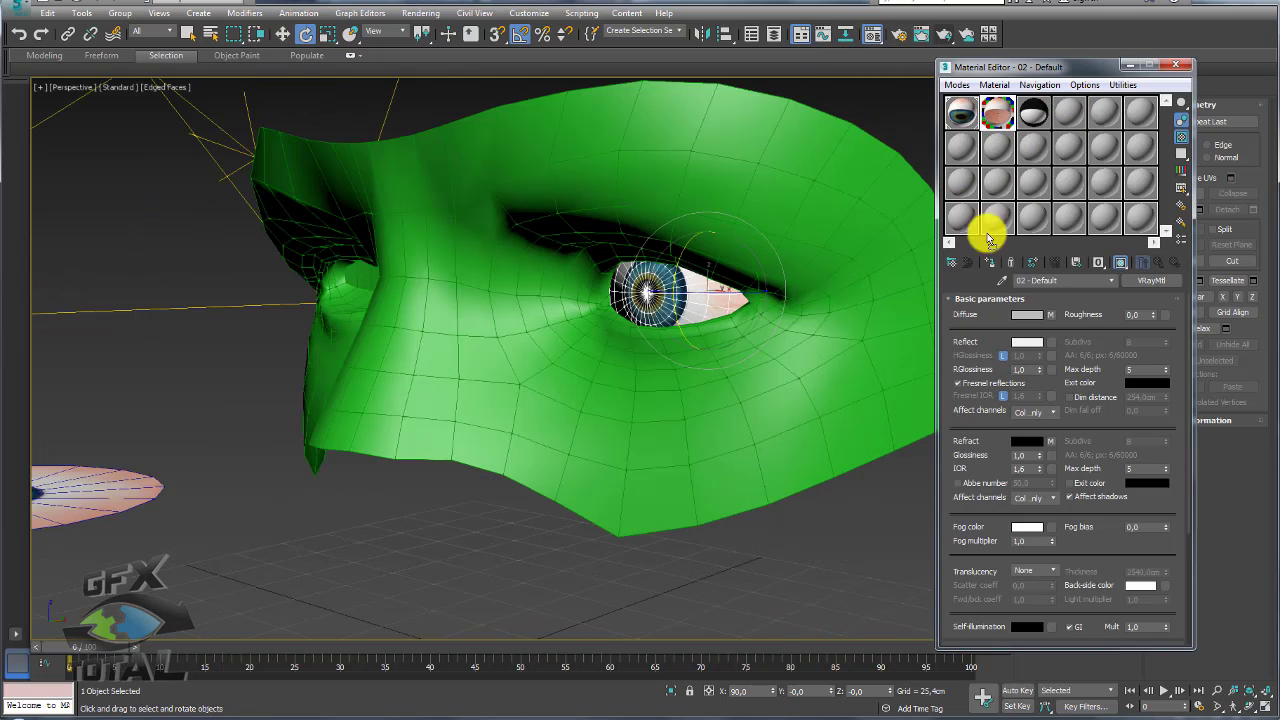
{"action": "left_click_drag", "start_coordinate": [986, 231], "coordinate": [891, 322]}
{"action": "mouse_move", "coordinate": [891, 322]}
{"action": "middle_mouse_down", "text": "alt"}
{"action": "mouse_move", "coordinate": [763, 334]}
{"action": "mouse_move", "coordinate": [789, 306]}
{"action": "middle_mouse_up", "text": "alt"}
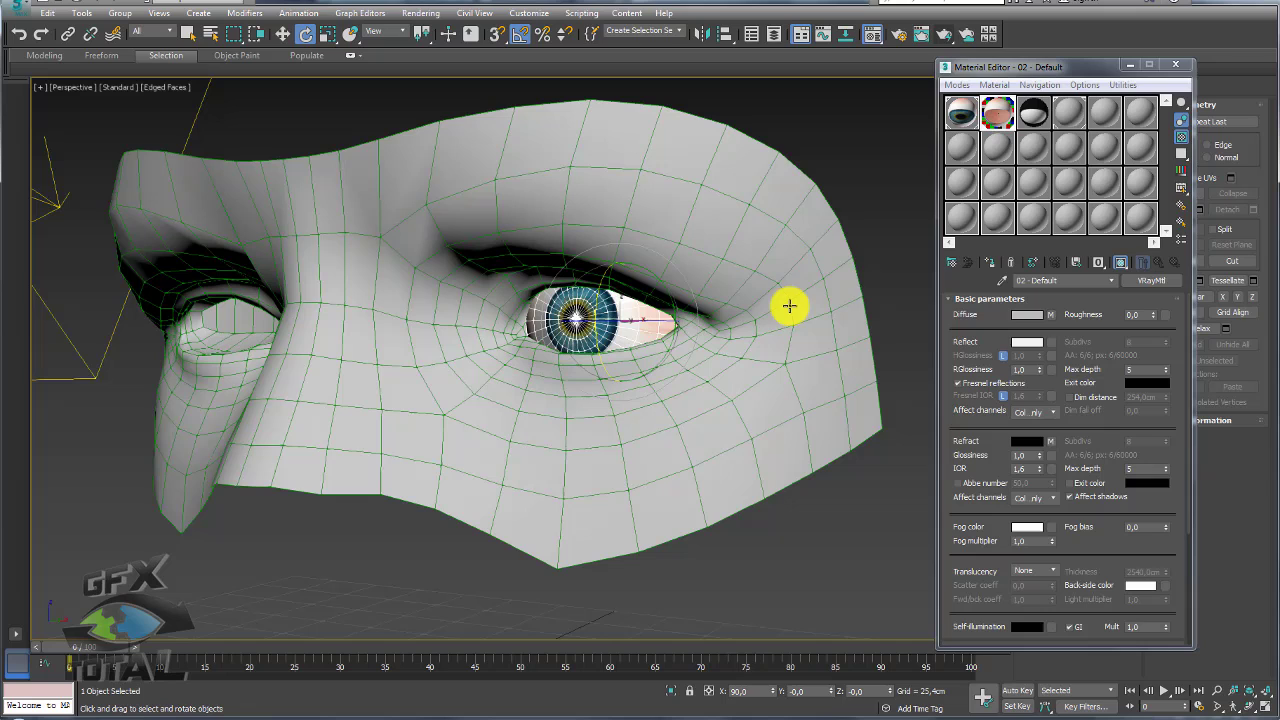
Turn the unused material slot 04 into a VRayMtl
{"action": "left_click", "coordinate": [1068, 114]}
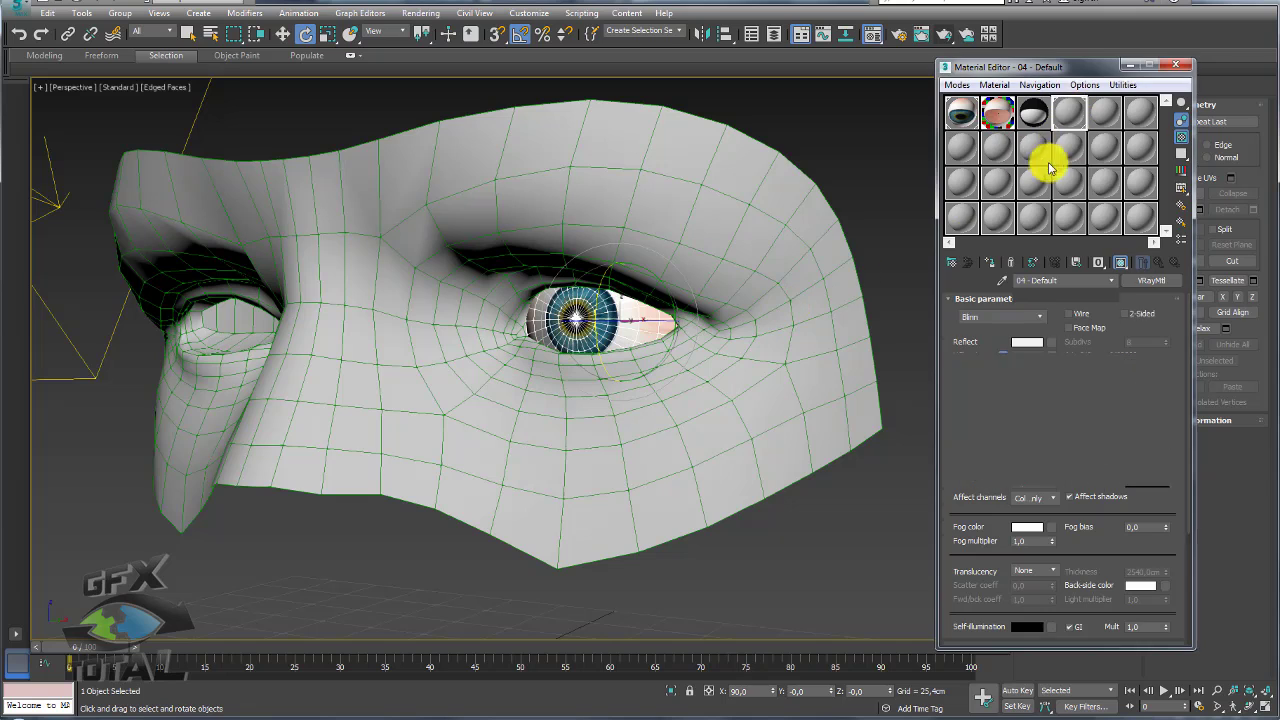
{"action": "left_click", "coordinate": [1148, 282]}
{"action": "double_click", "coordinate": [703, 362]}
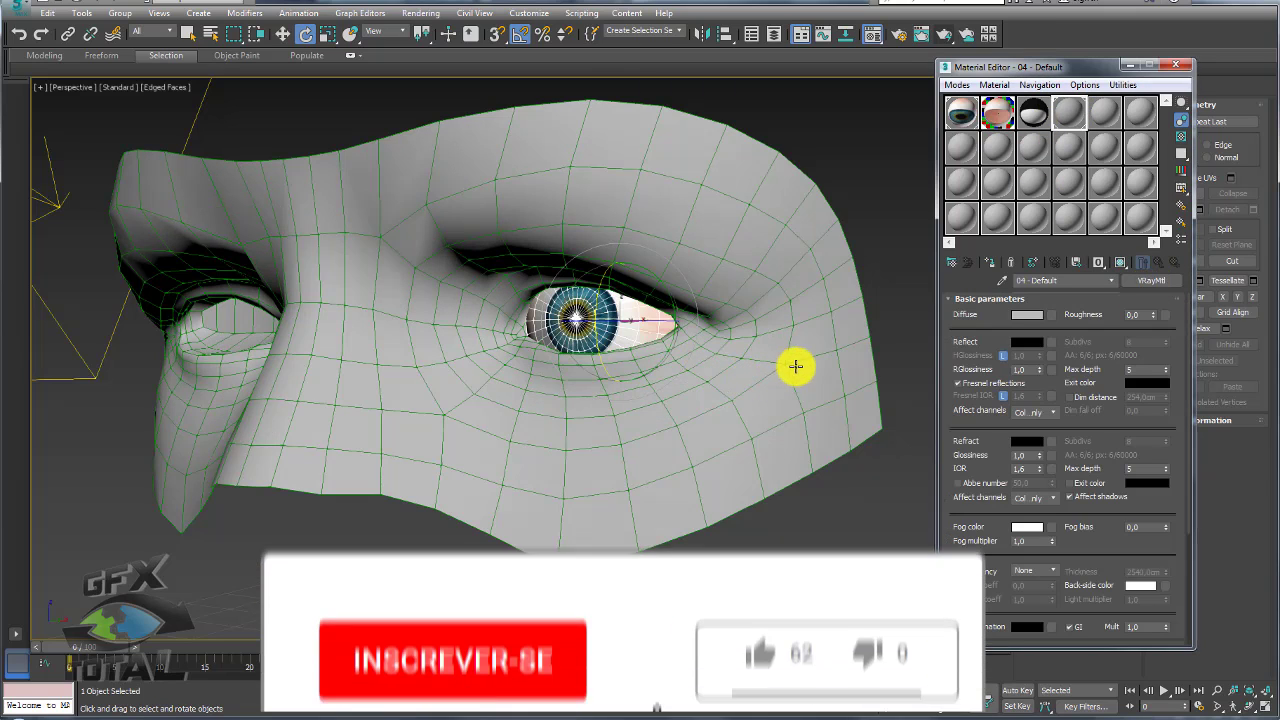
{"action": "middle_click_drag", "start_coordinate": [640, 257], "coordinate": [727, 321]}
{"action": "scroll", "coordinate": [727, 321], "scroll_direction": "up", "scroll_amount": 2}
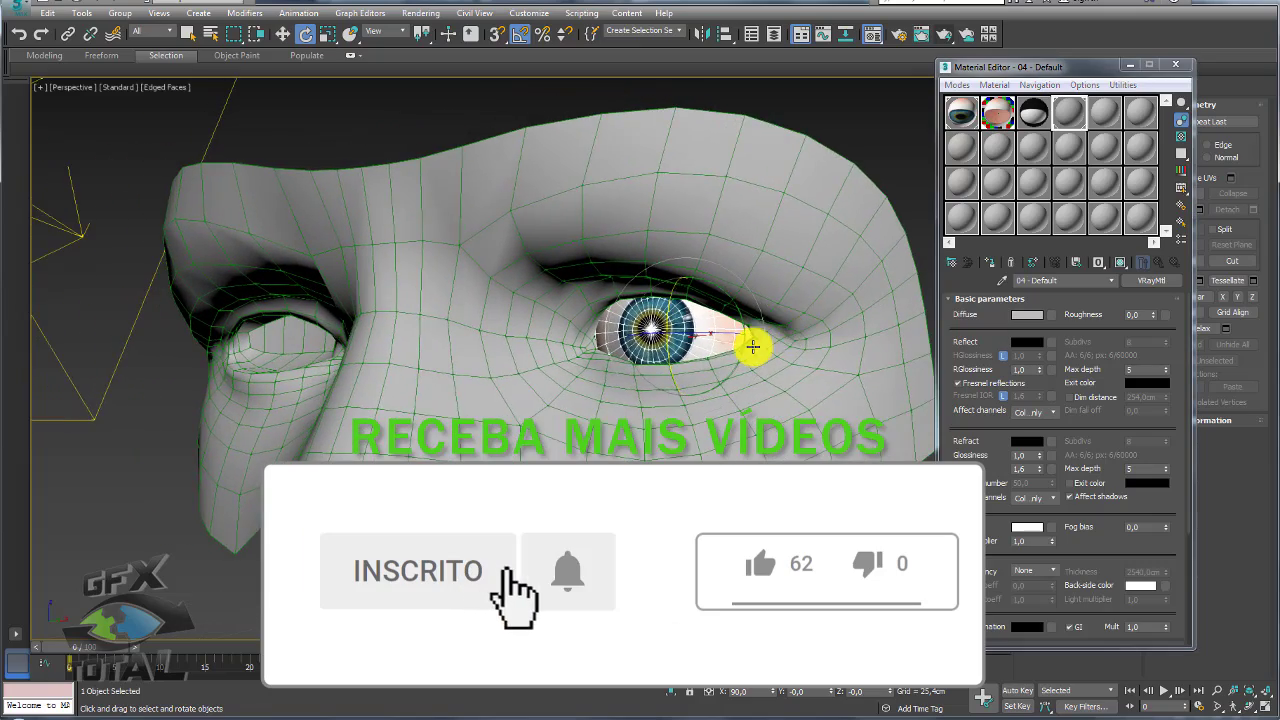
{"action": "scroll", "coordinate": [751, 346], "scroll_direction": "up", "scroll_amount": 2}
{"action": "scroll", "coordinate": [751, 363], "scroll_direction": "up", "scroll_amount": 2}
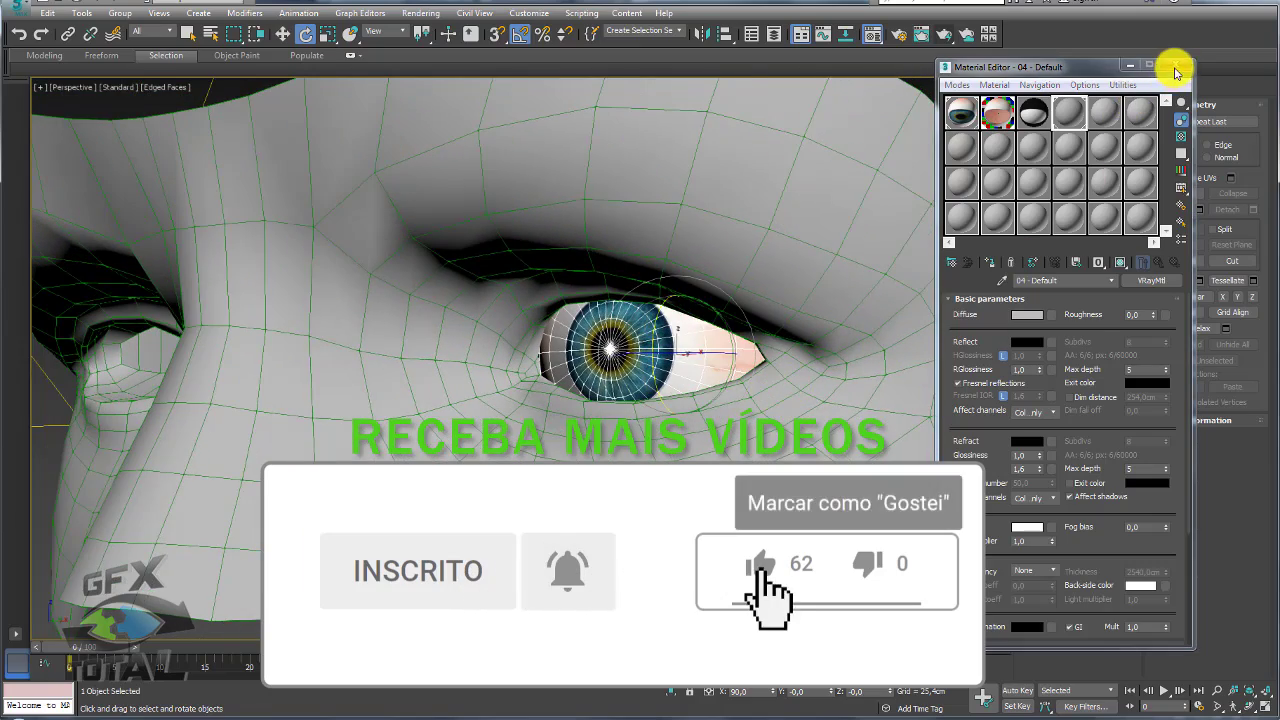
{"action": "left_click", "coordinate": [1176, 64]}
{"action": "middle_click_drag", "start_coordinate": [917, 149], "coordinate": [886, 163], "text": "alt"}
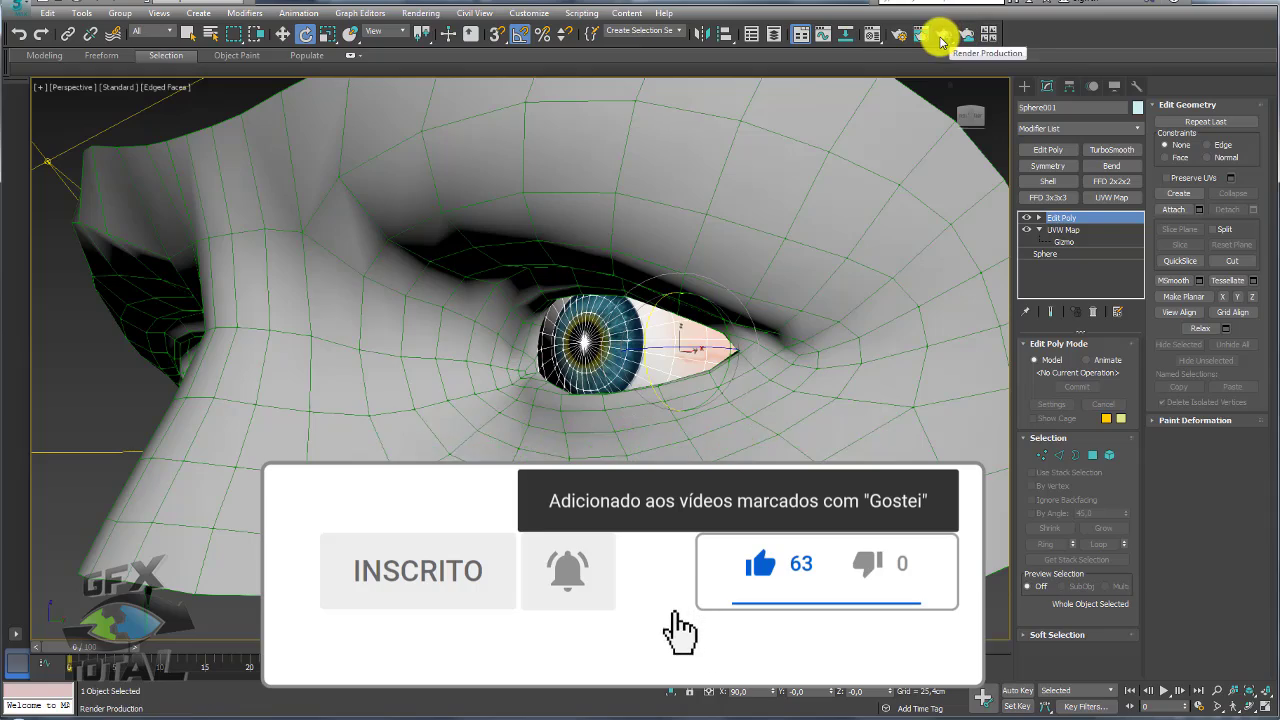
Run a quick test render of the face and cancel it
{"action": "left_click", "coordinate": [940, 34]}
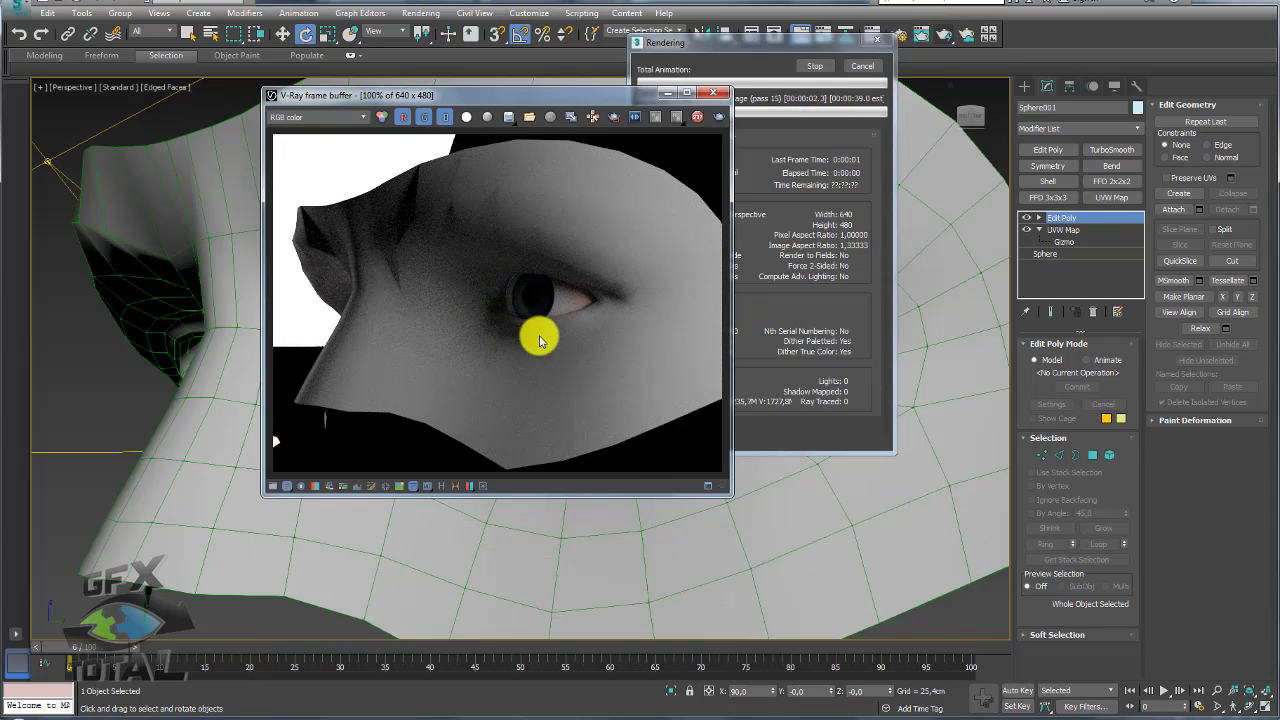
{"action": "left_click", "coordinate": [863, 66]}
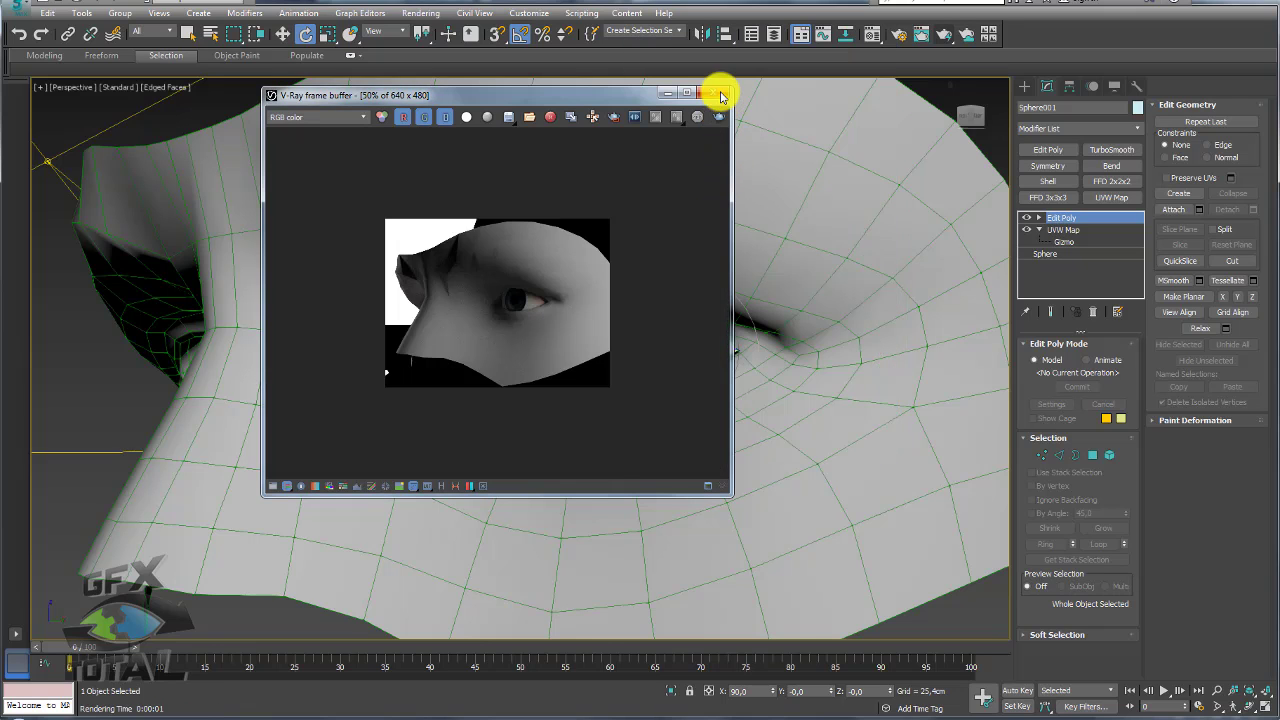
{"action": "left_click", "coordinate": [712, 92]}
{"action": "scroll", "coordinate": [720, 183], "scroll_direction": "down", "scroll_amount": 10}
{"action": "middle_click_drag", "start_coordinate": [820, 246], "coordinate": [754, 237], "text": "alt"}
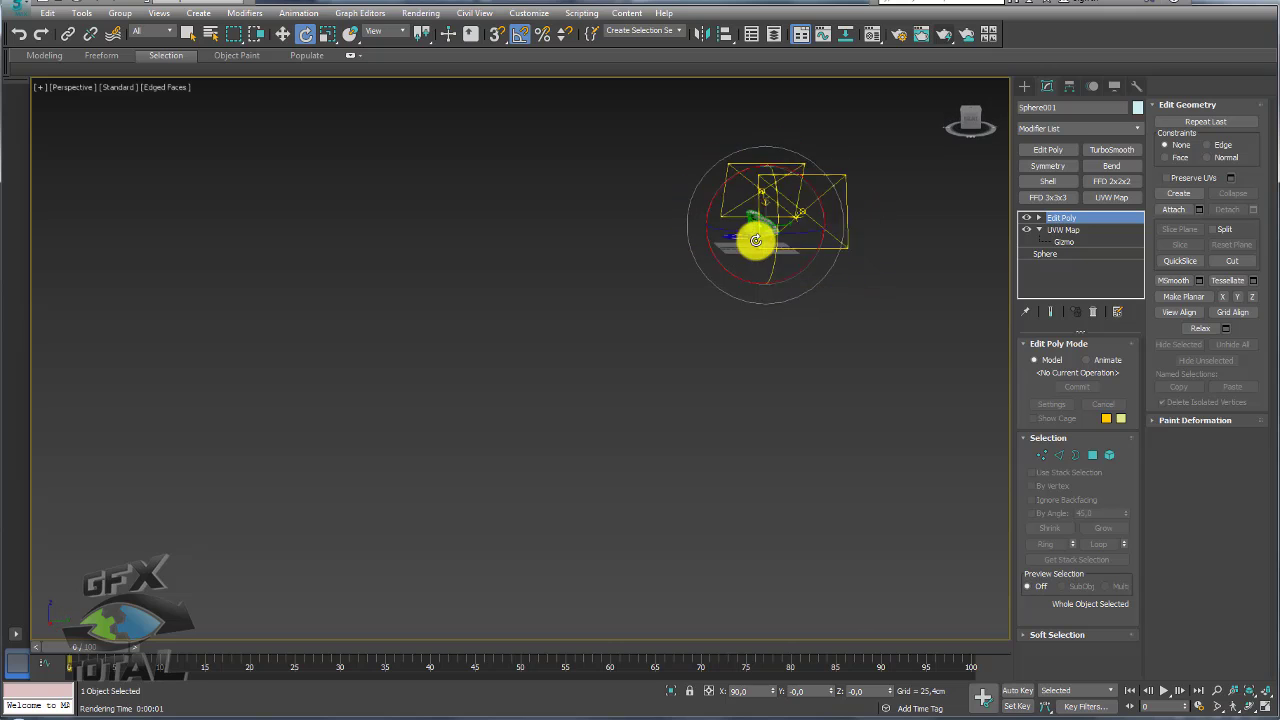
Move both V-Ray lights left, then rotate VRayLight002 and VRayLight001 to re-aim them
{"action": "mouse_move", "coordinate": [634, 137]}
{"action": "left_mouse_down"}
{"action": "mouse_move", "coordinate": [797, 193]}
{"action": "mouse_move", "coordinate": [760, 209]}
{"action": "mouse_move", "coordinate": [717, 155]}
{"action": "left_mouse_up"}
{"action": "key", "text": "w"}
{"action": "left_click", "coordinate": [583, 240]}
{"action": "left_click", "coordinate": [743, 222]}
{"action": "key", "text": "e"}
{"action": "middle_click_drag", "start_coordinate": [629, 296], "coordinate": [680, 337], "text": "alt"}
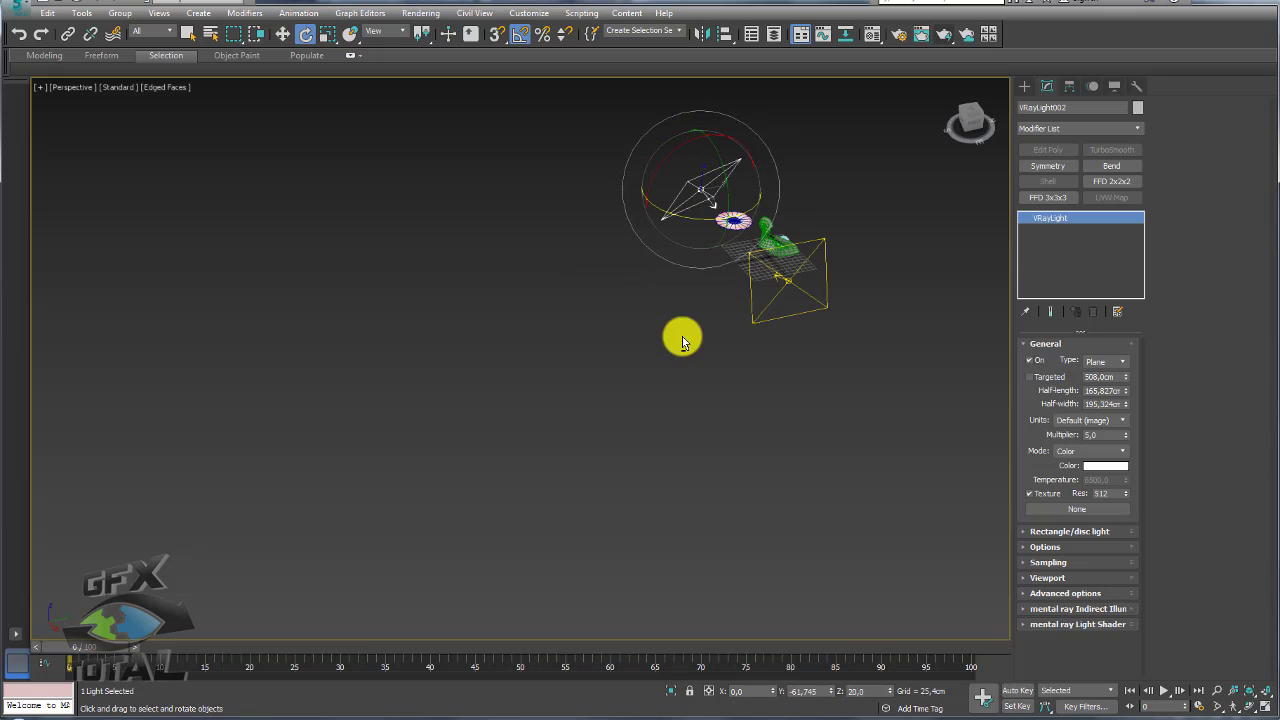
{"action": "left_click", "coordinate": [795, 366]}
{"action": "left_click", "coordinate": [797, 314]}
{"action": "left_click_drag", "start_coordinate": [797, 314], "coordinate": [787, 322]}
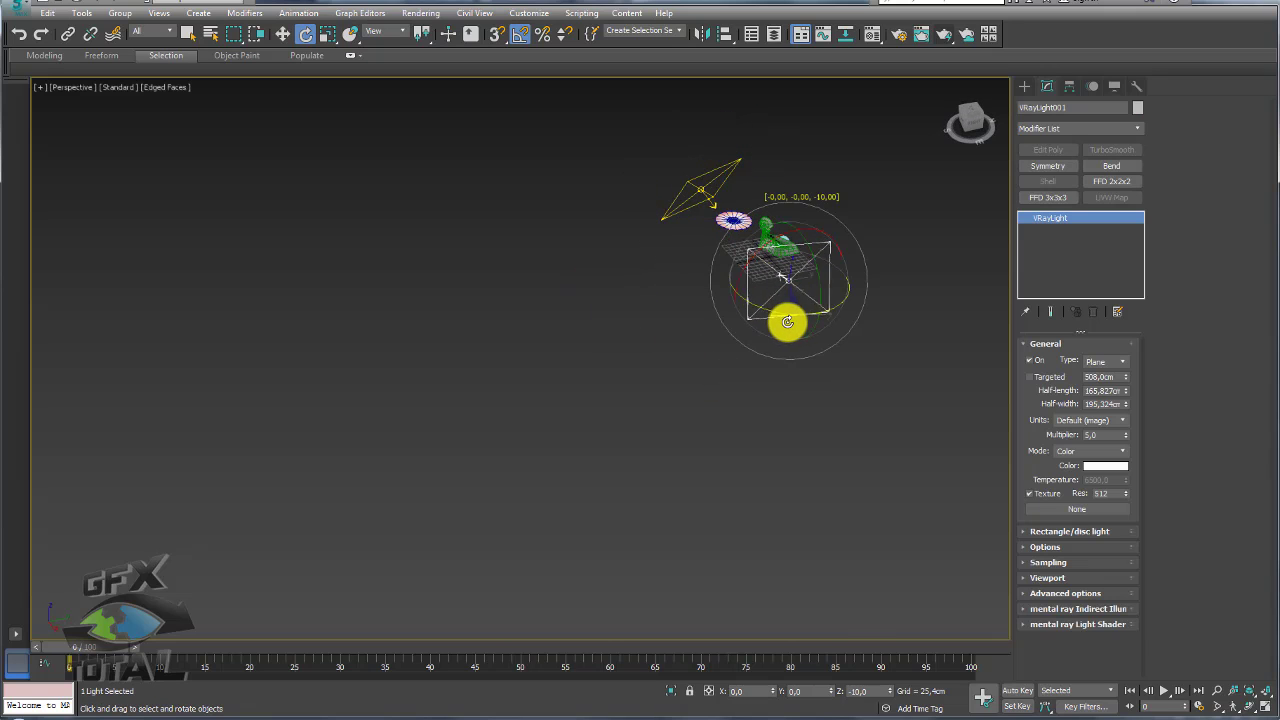
Select and frame the face mesh, viewing the eye from the side
{"action": "left_click", "coordinate": [589, 337]}
{"action": "scroll", "coordinate": [766, 260], "scroll_direction": "up", "scroll_amount": 5}
{"action": "left_click", "coordinate": [797, 181]}
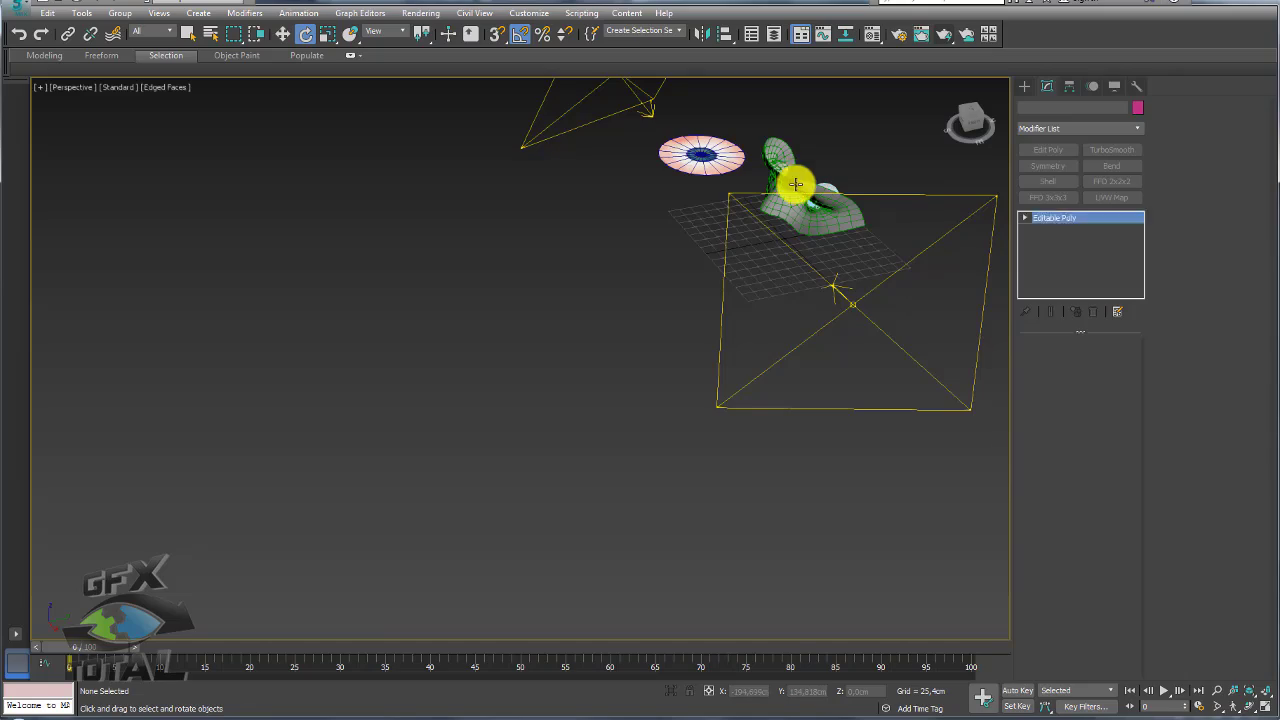
{"action": "key", "text": "z"}
{"action": "middle_click_drag", "start_coordinate": [780, 266], "coordinate": [694, 303], "text": "alt"}
{"action": "scroll", "coordinate": [538, 442], "scroll_direction": "up", "scroll_amount": 3}
{"action": "mouse_move", "coordinate": [538, 442]}
{"action": "middle_mouse_down", "text": "alt"}
{"action": "mouse_move", "coordinate": [563, 426]}
{"action": "mouse_move", "coordinate": [668, 427]}
{"action": "middle_mouse_up", "text": "alt"}
{"action": "scroll", "coordinate": [551, 411], "scroll_direction": "up", "scroll_amount": 4}
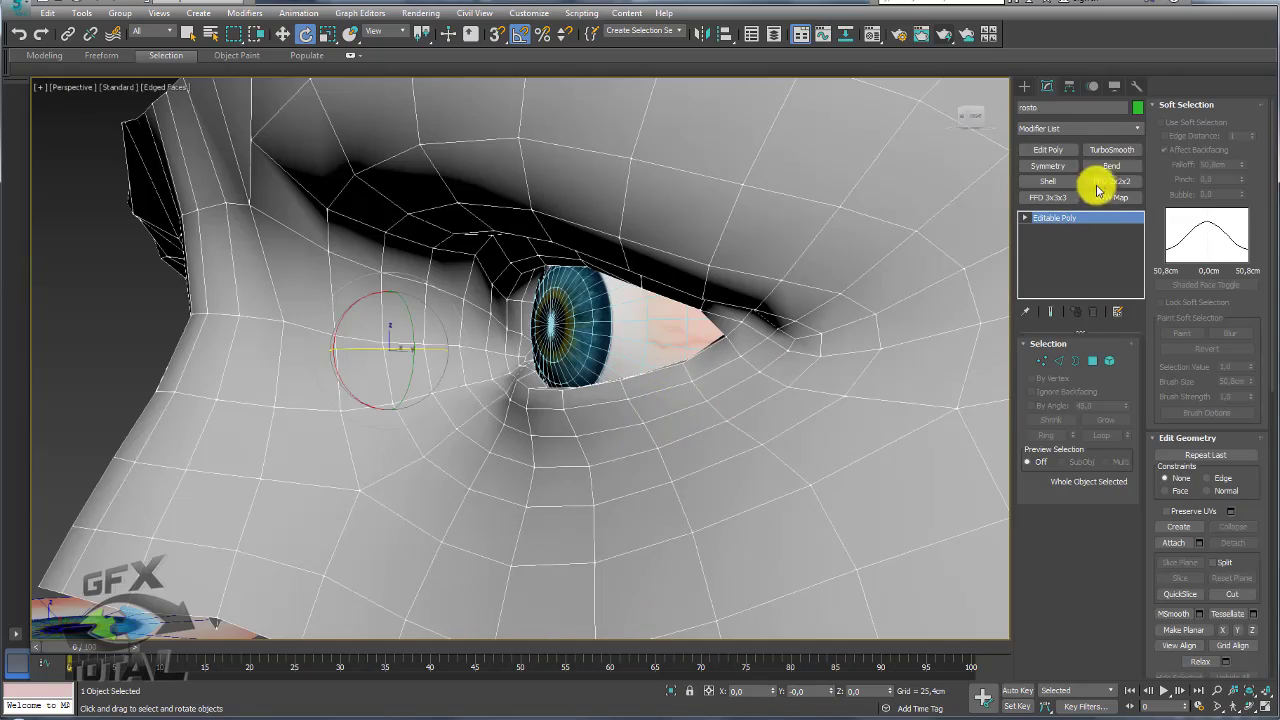
Add a TurboSmooth modifier to the face mesh and check it with a cancelled test render
{"action": "left_click", "coordinate": [1111, 149]}
{"action": "middle_click_drag", "start_coordinate": [790, 257], "coordinate": [797, 279]}
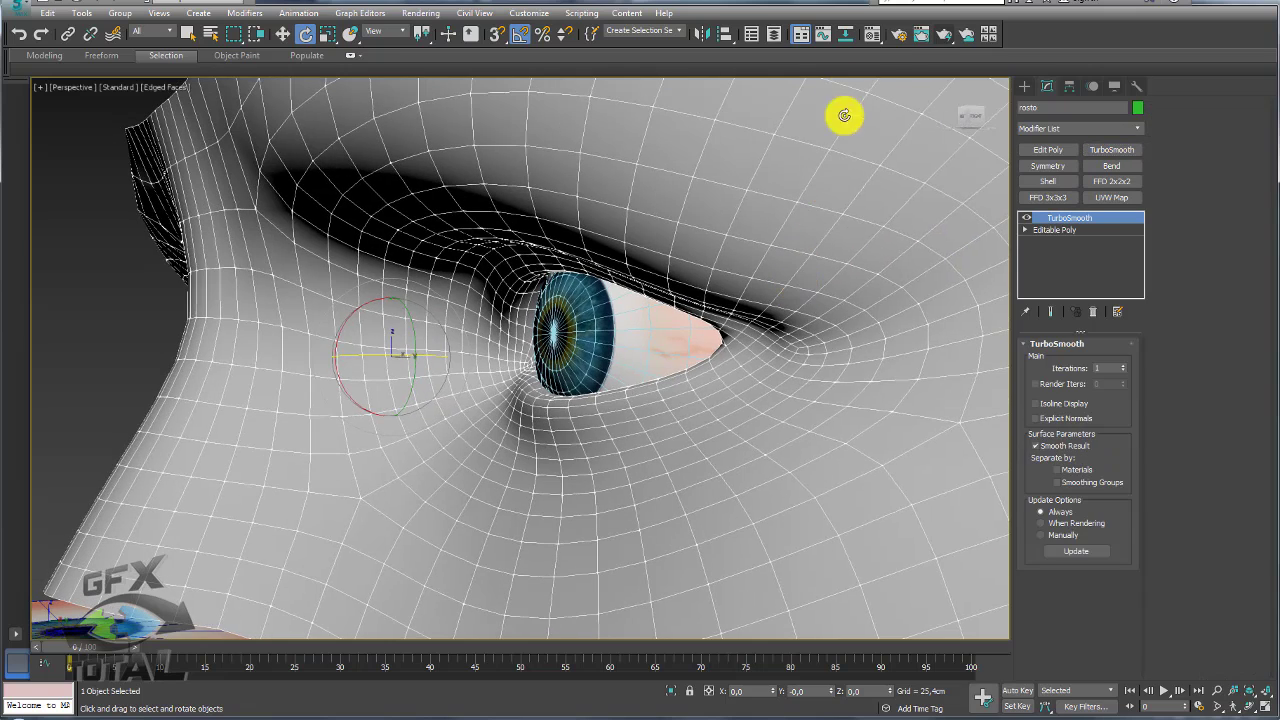
{"action": "left_click", "coordinate": [944, 34]}
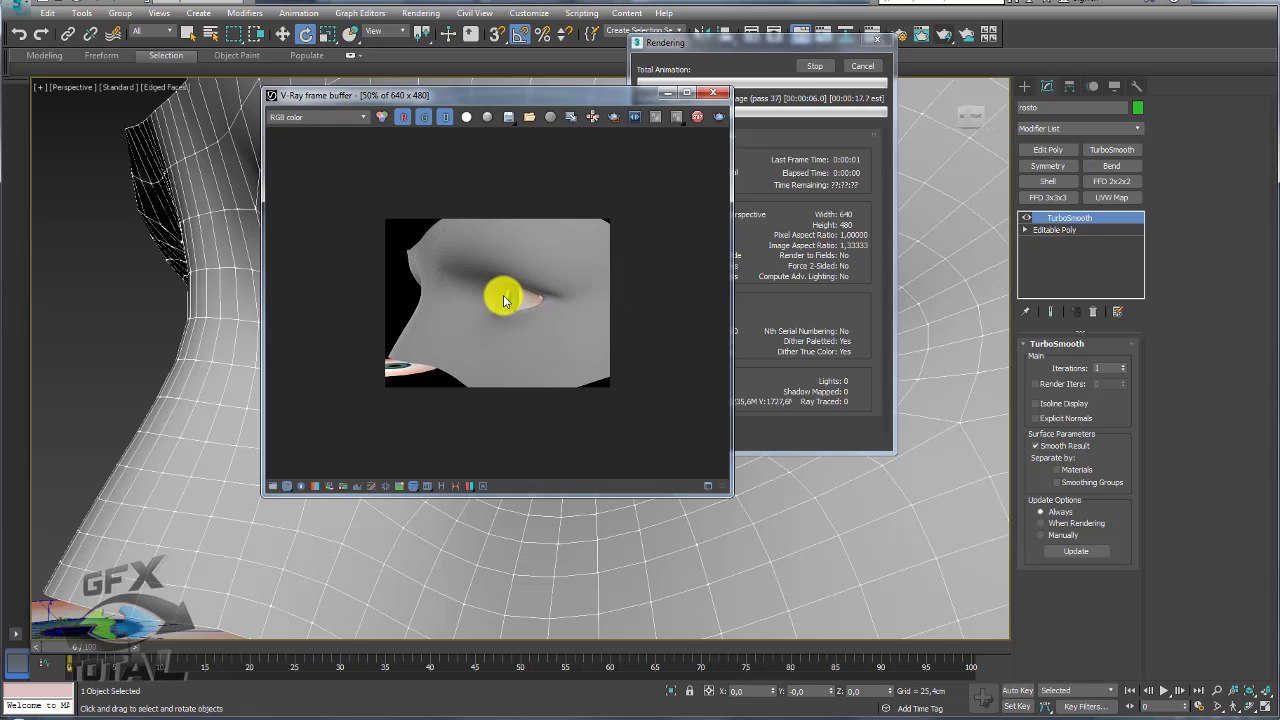
{"action": "left_click", "coordinate": [860, 66]}
{"action": "left_click", "coordinate": [715, 95]}
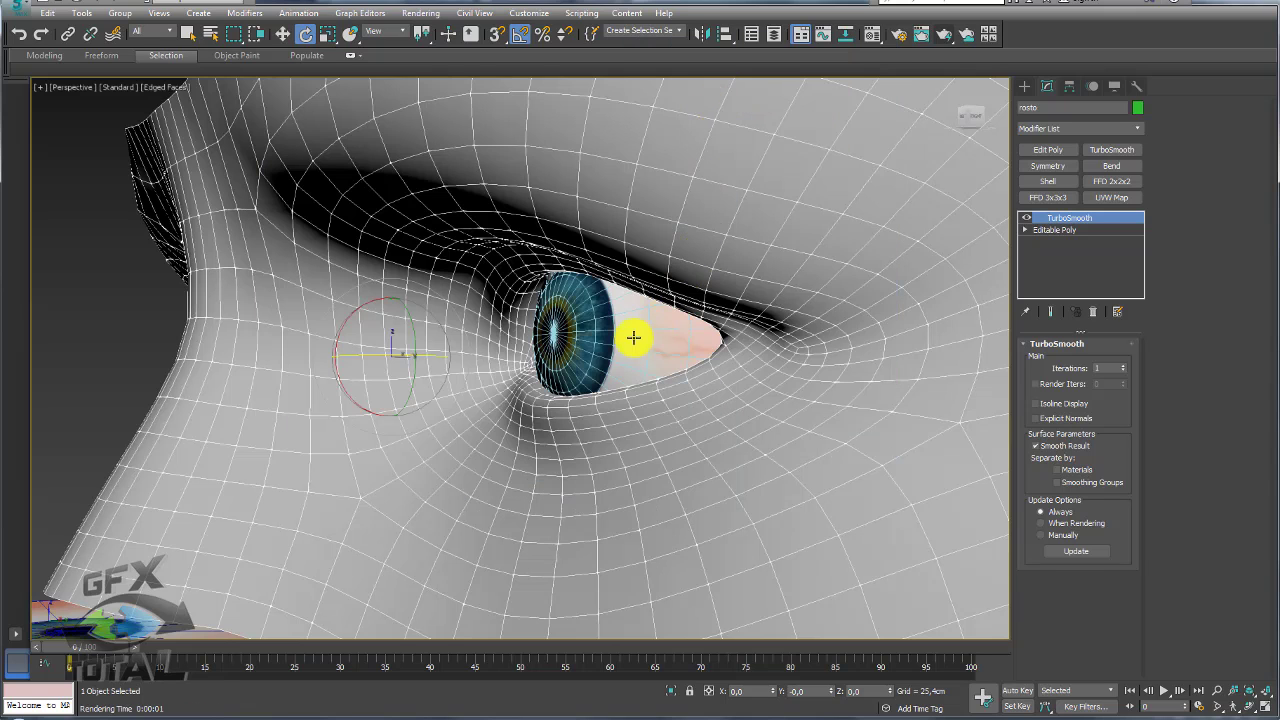
{"action": "scroll", "coordinate": [591, 345], "scroll_direction": "down", "scroll_amount": 10}
{"action": "mouse_move", "coordinate": [594, 377]}
{"action": "middle_mouse_down", "text": "alt"}
{"action": "mouse_move", "coordinate": [568, 447]}
{"action": "mouse_move", "coordinate": [791, 494]}
{"action": "middle_mouse_up", "text": "alt"}
{"action": "scroll", "coordinate": [729, 363], "scroll_direction": "up", "scroll_amount": 3}
{"action": "scroll", "coordinate": [729, 363], "scroll_direction": "up", "scroll_amount": 5}
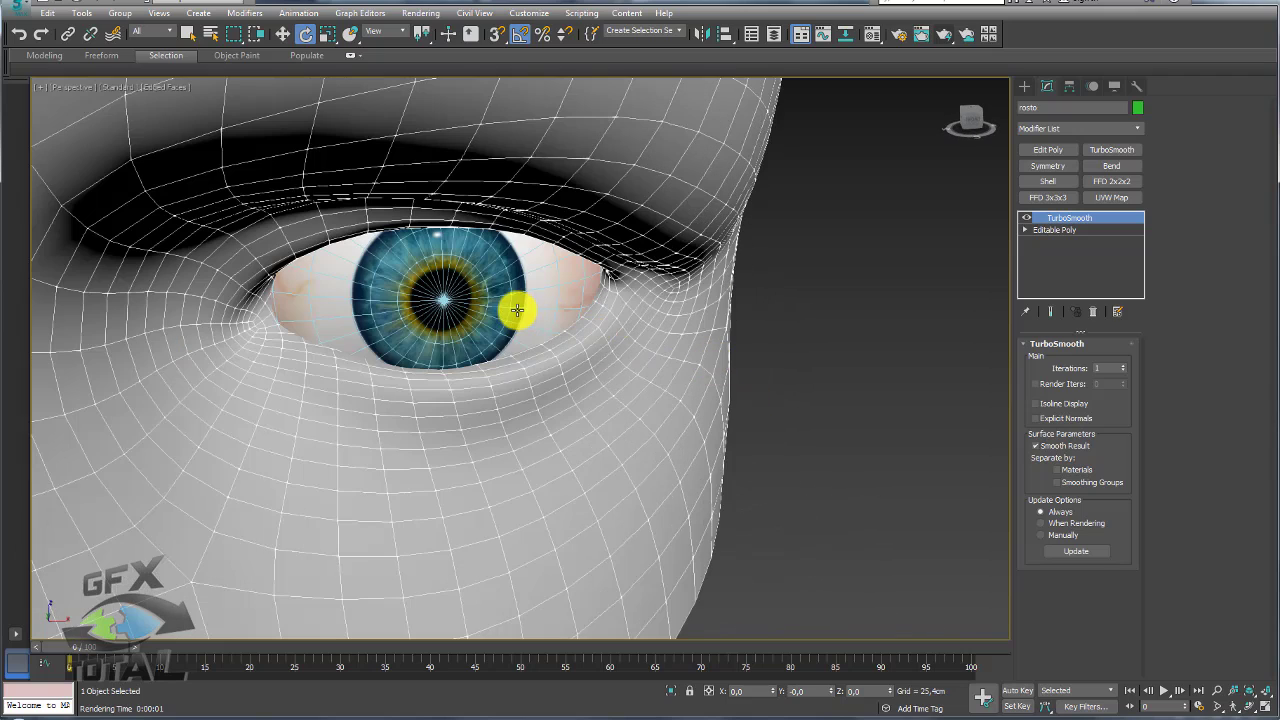
{"action": "scroll", "coordinate": [518, 314], "scroll_direction": "down", "scroll_amount": 8}
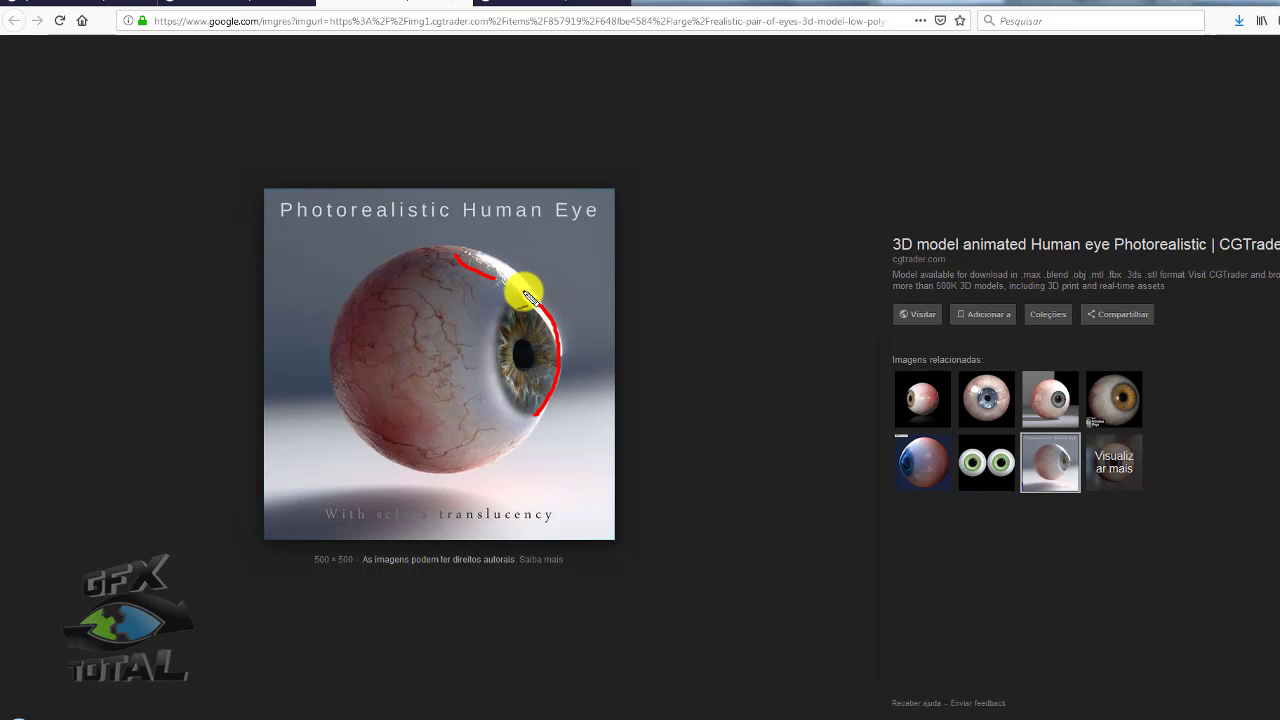
Mark the iris and eye white in red on the reference, then circle the Eye Piece iris edge
{"action": "mouse_move", "coordinate": [525, 290]}
{"action": "left_mouse_down"}
{"action": "mouse_move", "coordinate": [500, 343]}
{"action": "mouse_move", "coordinate": [528, 414]}
{"action": "left_mouse_up"}
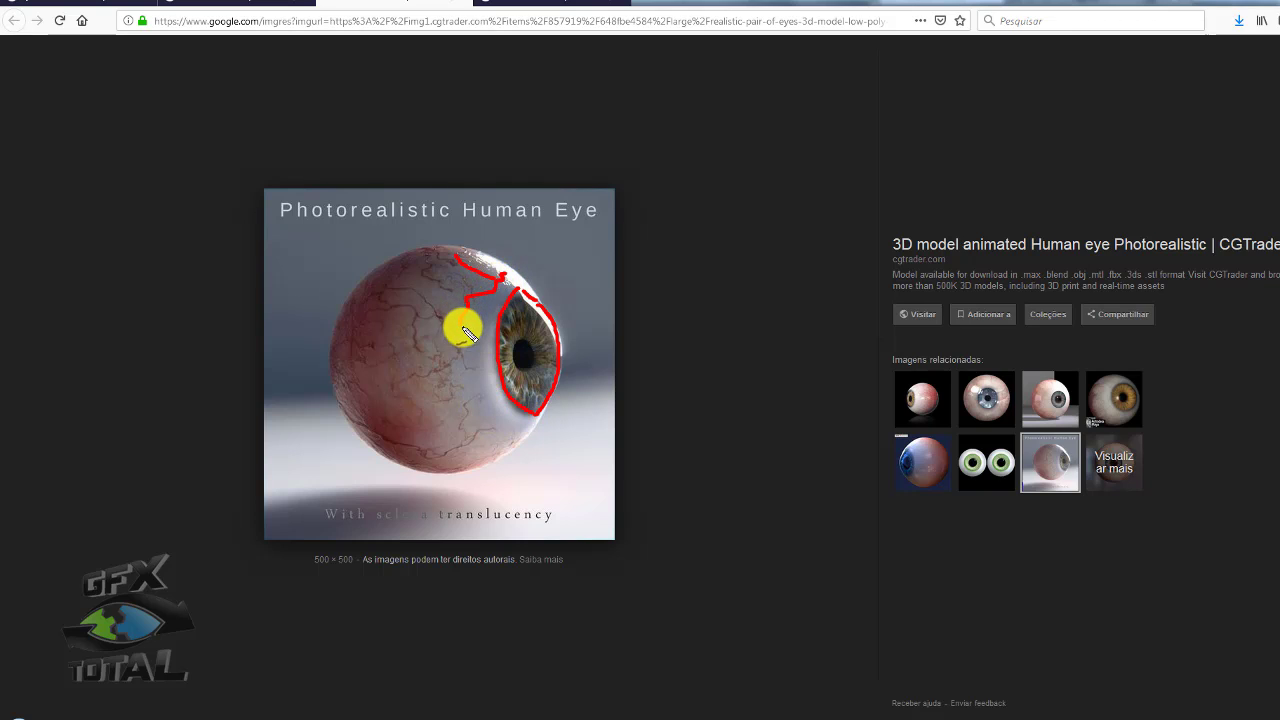
{"action": "left_click_drag", "start_coordinate": [463, 375], "coordinate": [479, 422]}
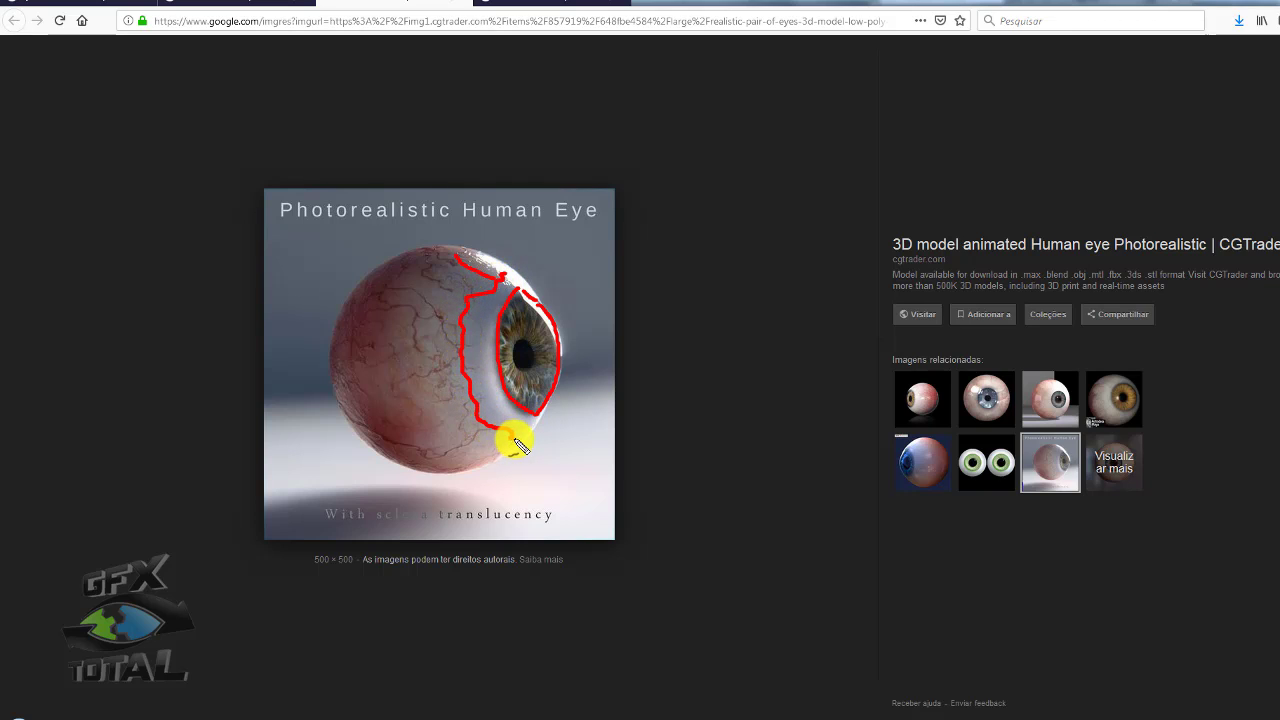
{"action": "key", "text": "Escape"}
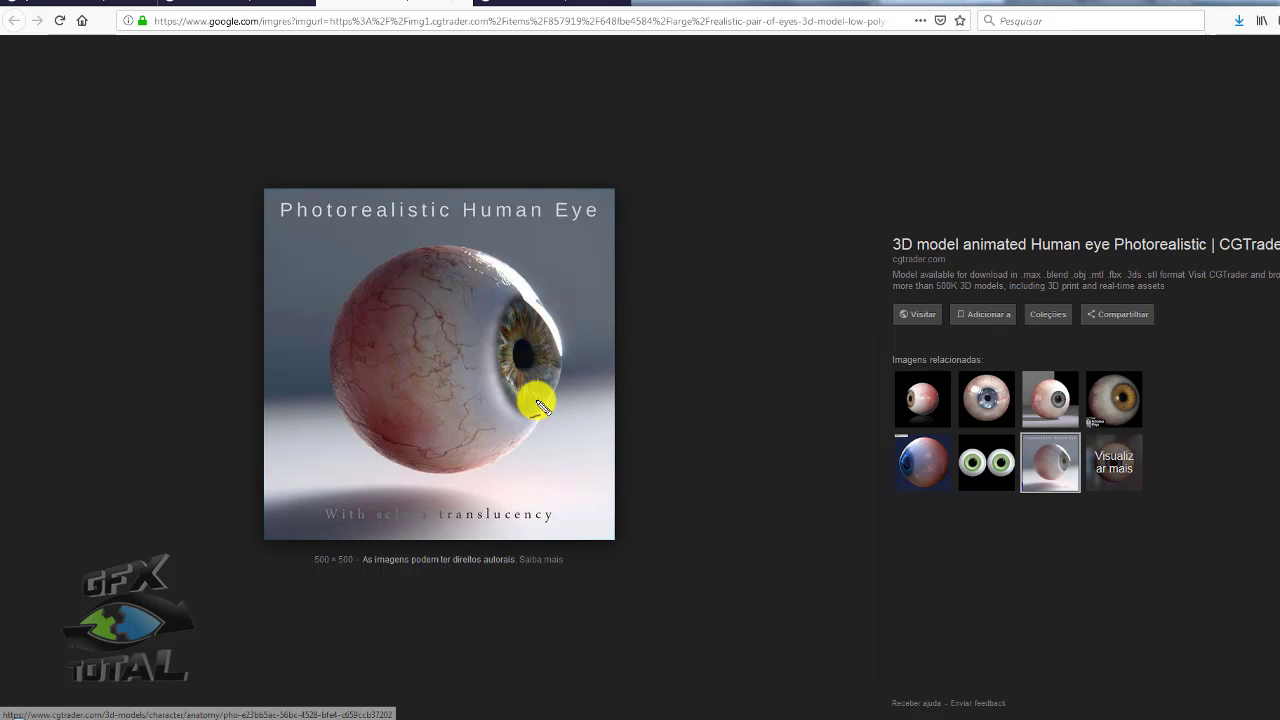
{"action": "left_click", "coordinate": [517, 4]}
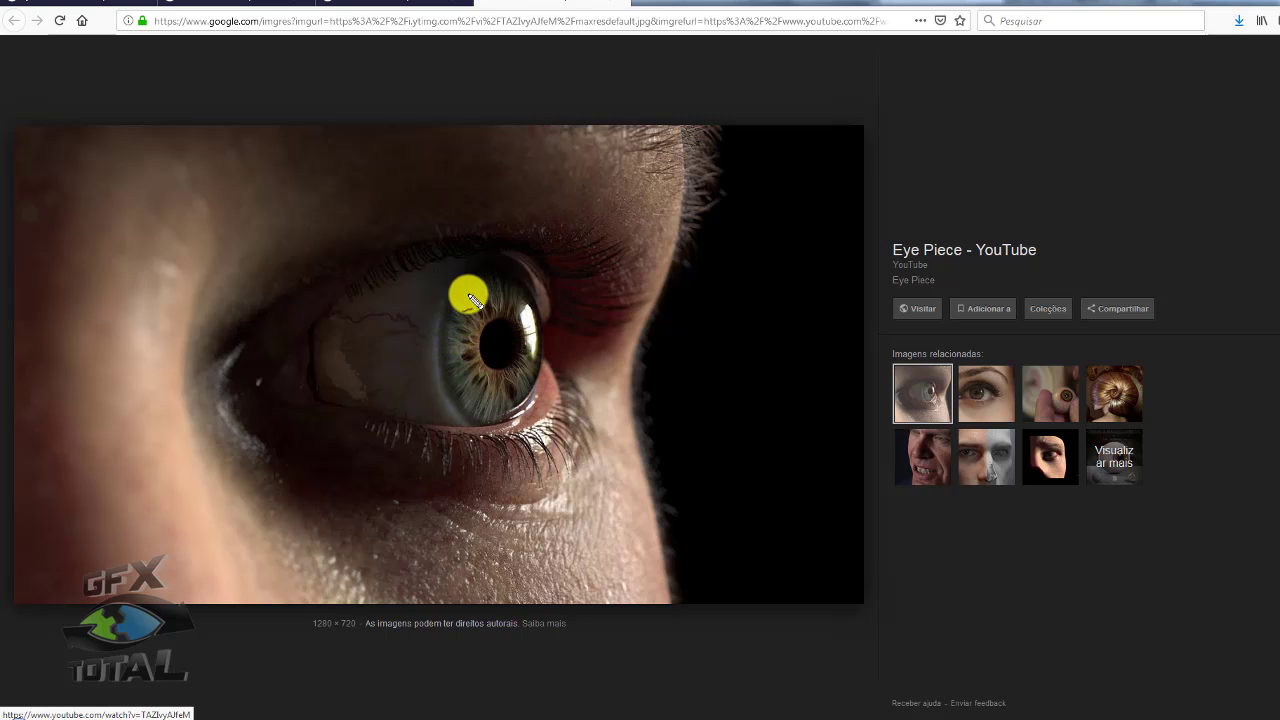
{"action": "mouse_move", "coordinate": [470, 297]}
{"action": "left_mouse_down"}
{"action": "mouse_move", "coordinate": [482, 312]}
{"action": "mouse_move", "coordinate": [449, 309]}
{"action": "mouse_move", "coordinate": [471, 323]}
{"action": "left_mouse_up"}
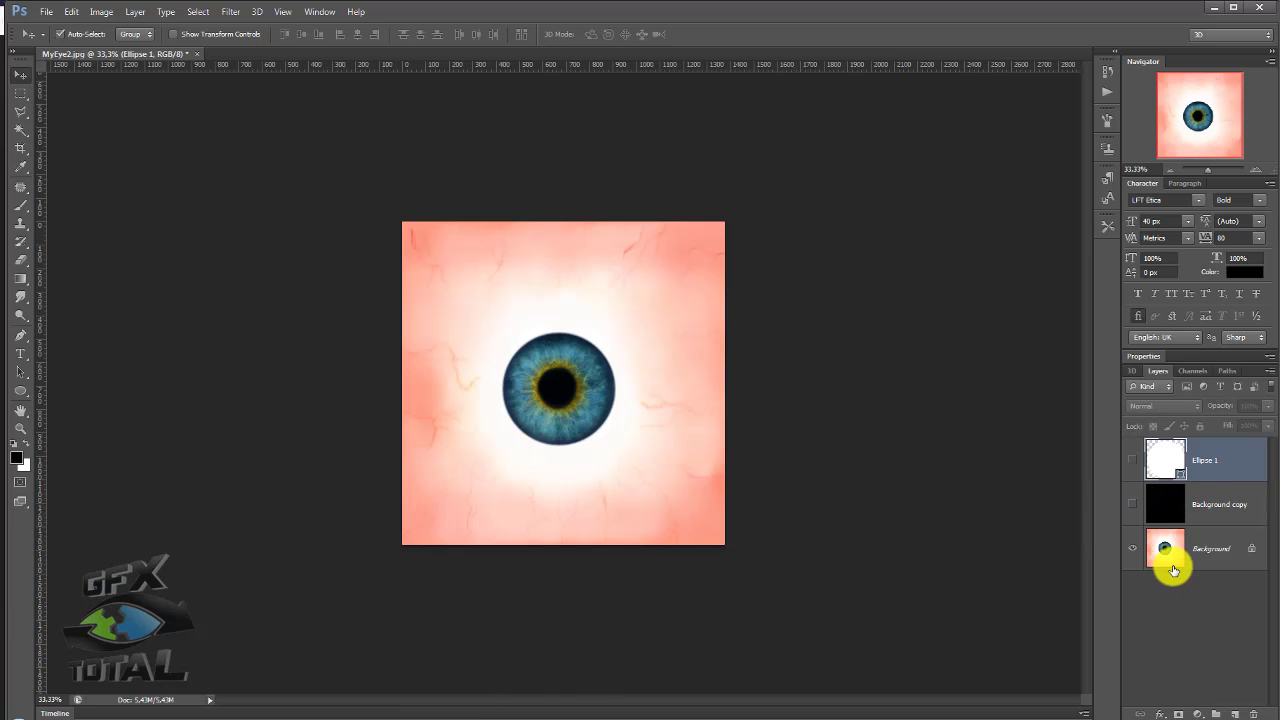
Duplicate the Background layer and fully desaturate the copy with Hue/Saturation
{"action": "left_click", "coordinate": [1178, 560]}
{"action": "key", "text": "ctrl+j"}
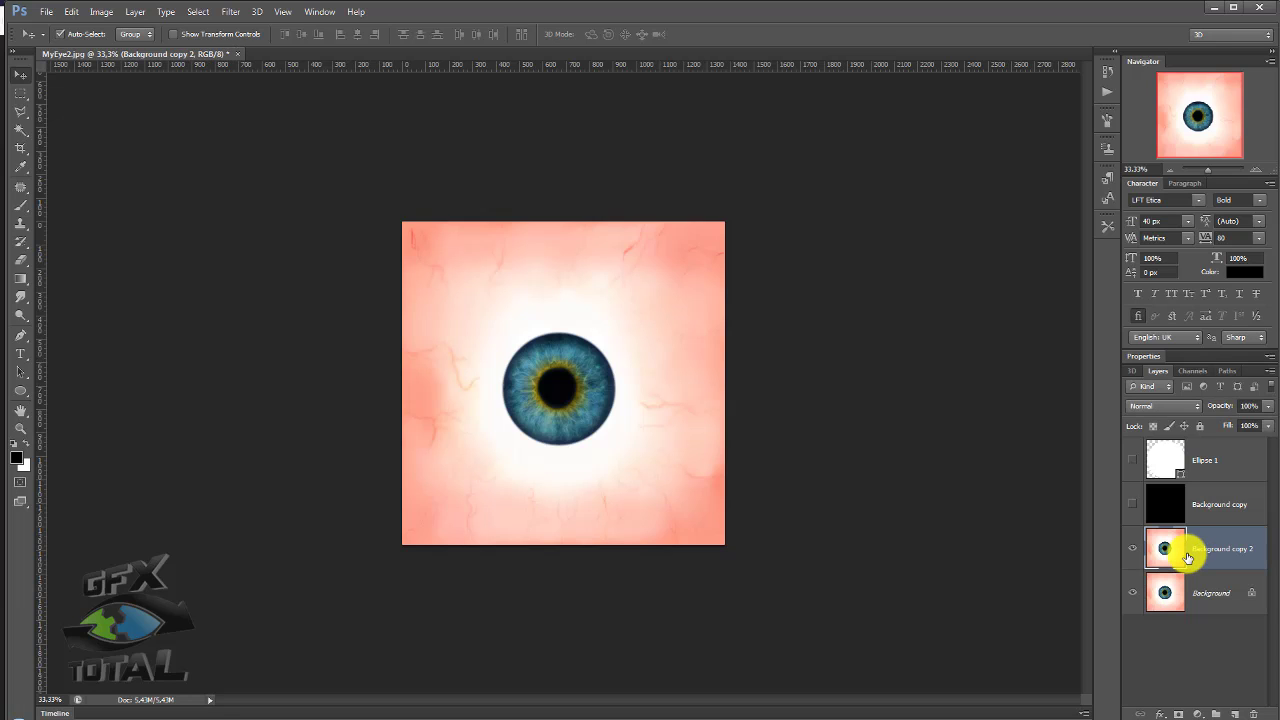
{"action": "key", "text": "ctrl+u"}
{"action": "left_click_drag", "start_coordinate": [985, 233], "coordinate": [814, 232]}
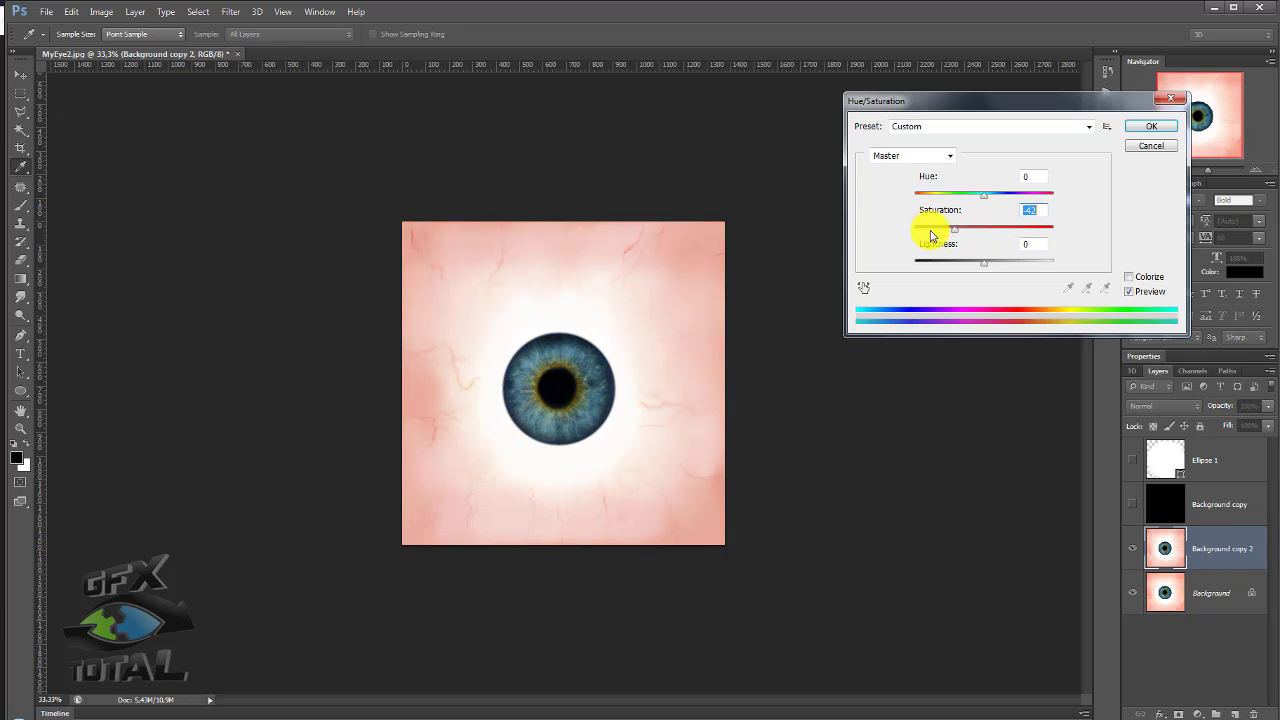
{"action": "left_click", "coordinate": [1150, 127]}
{"action": "left_click", "coordinate": [1250, 169]}
{"action": "left_click", "coordinate": [1250, 169]}
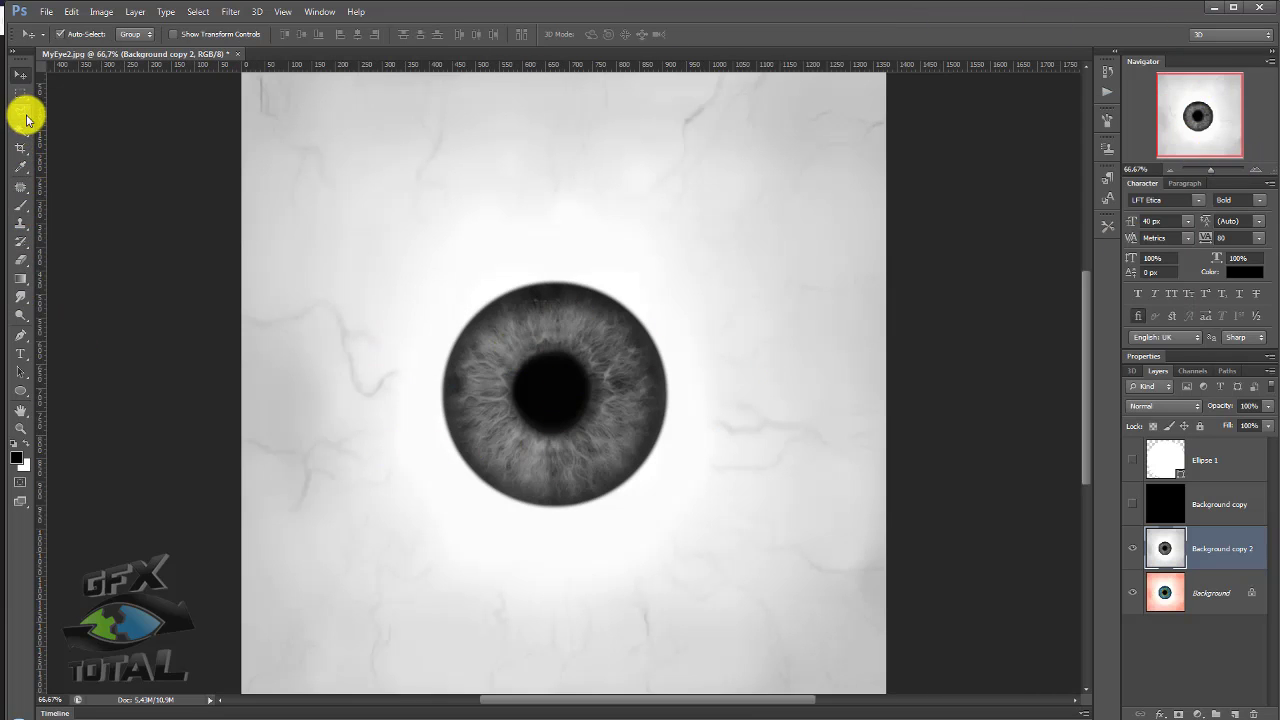
Paint white over the iris and pupil with a 555 px brush
{"action": "left_click", "coordinate": [20, 205]}
{"action": "left_click", "coordinate": [505, 280], "text": "alt"}
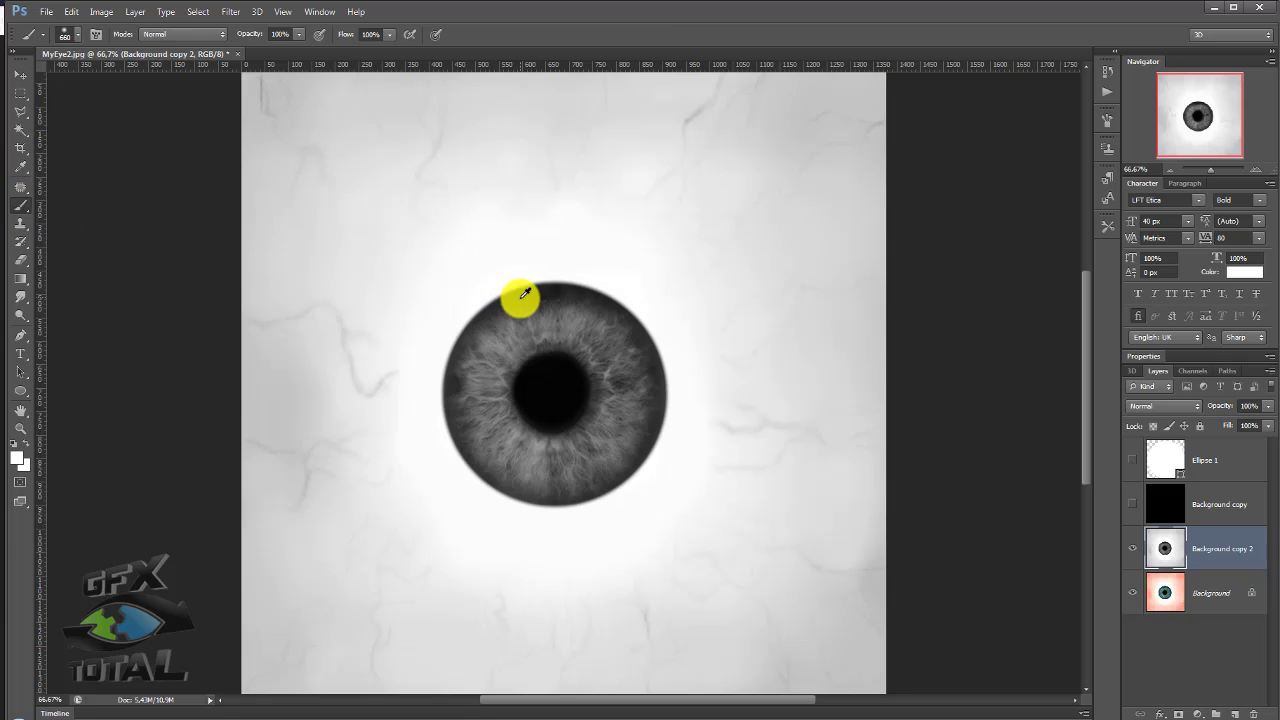
{"action": "right_click_drag", "start_coordinate": [522, 296], "coordinate": [508, 257], "text": "alt"}
{"action": "mouse_move", "coordinate": [518, 323]}
{"action": "right_mouse_down", "text": "alt"}
{"action": "mouse_move", "coordinate": [536, 520]}
{"action": "mouse_move", "coordinate": [534, 486]}
{"action": "right_mouse_up", "text": "alt"}
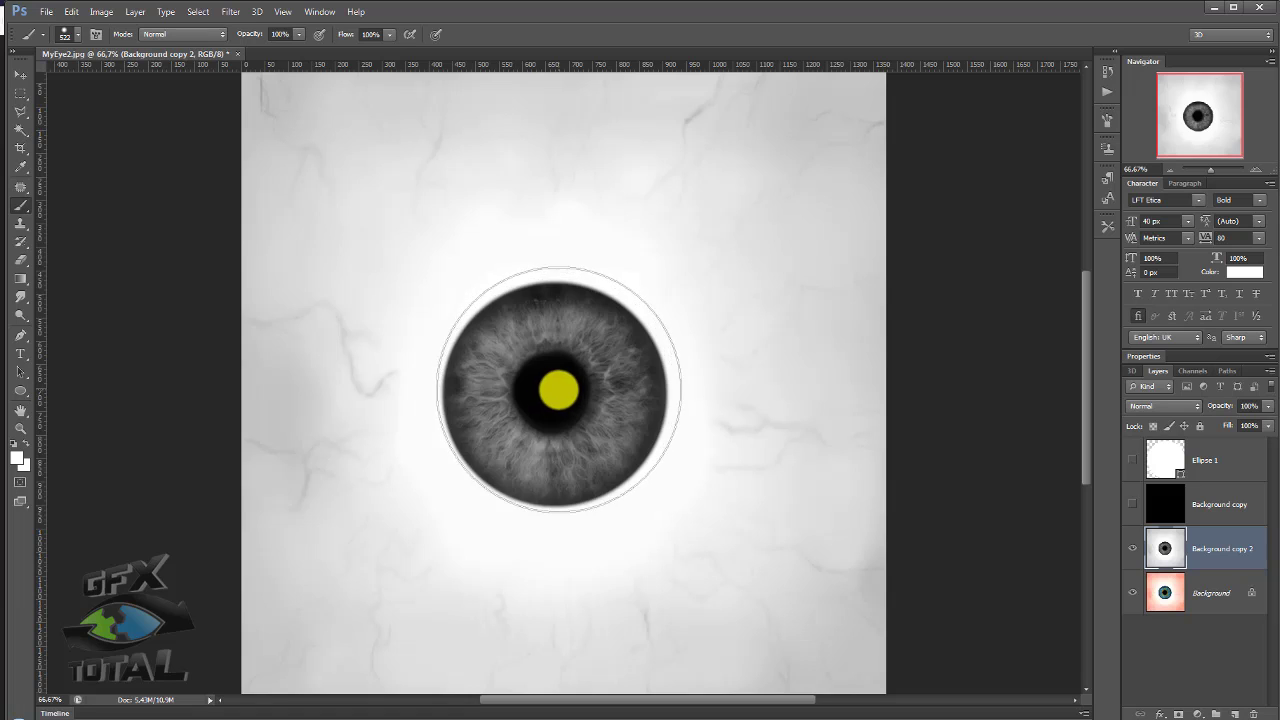
{"action": "left_click", "coordinate": [559, 389]}
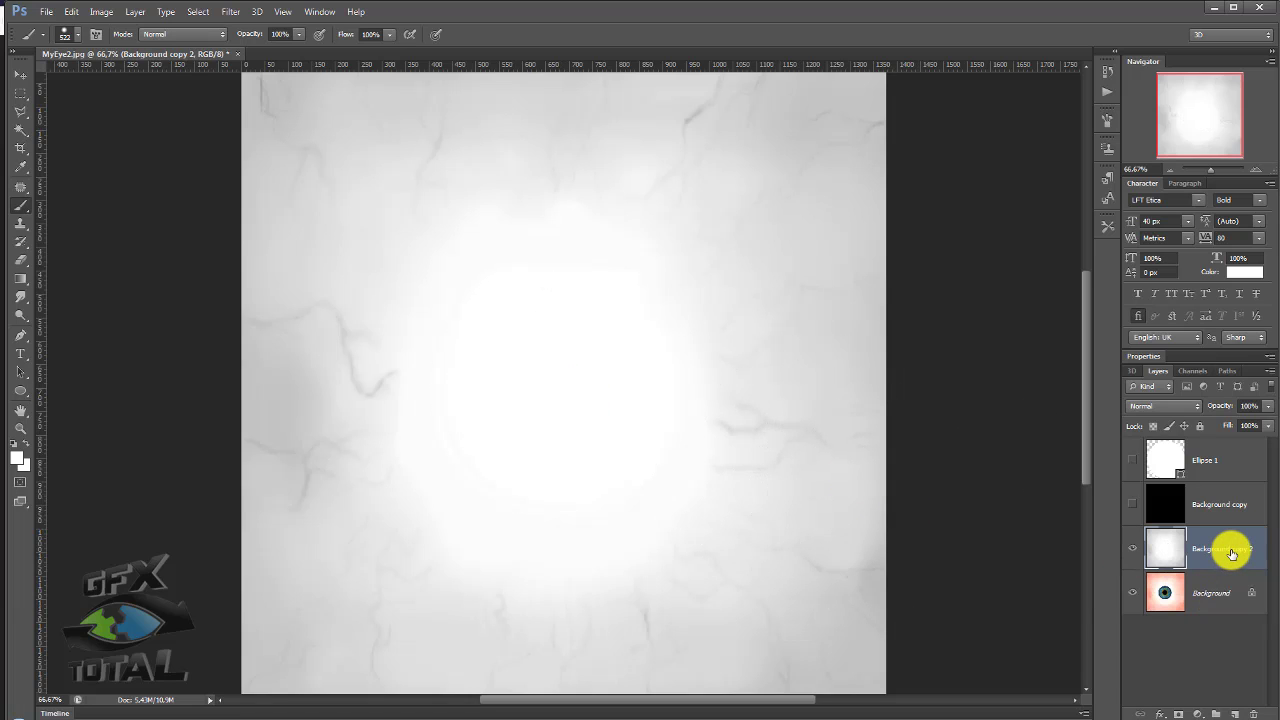
{"action": "key", "text": "ctrl+l"}
Raise the Levels black input to 175 and invert the layer
{"action": "mouse_move", "coordinate": [1006, 121]}
{"action": "left_mouse_down"}
{"action": "mouse_move", "coordinate": [946, 108]}
{"action": "mouse_move", "coordinate": [807, 128]}
{"action": "left_mouse_up"}
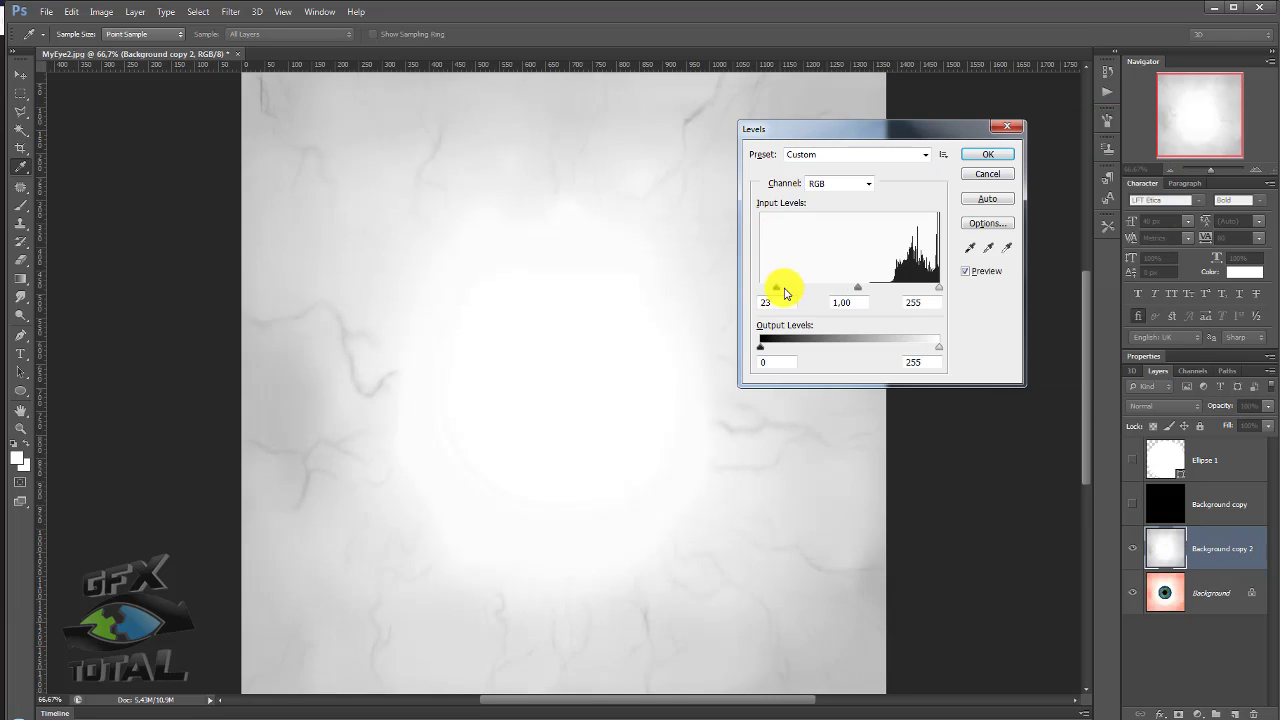
{"action": "left_click_drag", "start_coordinate": [784, 292], "coordinate": [882, 288]}
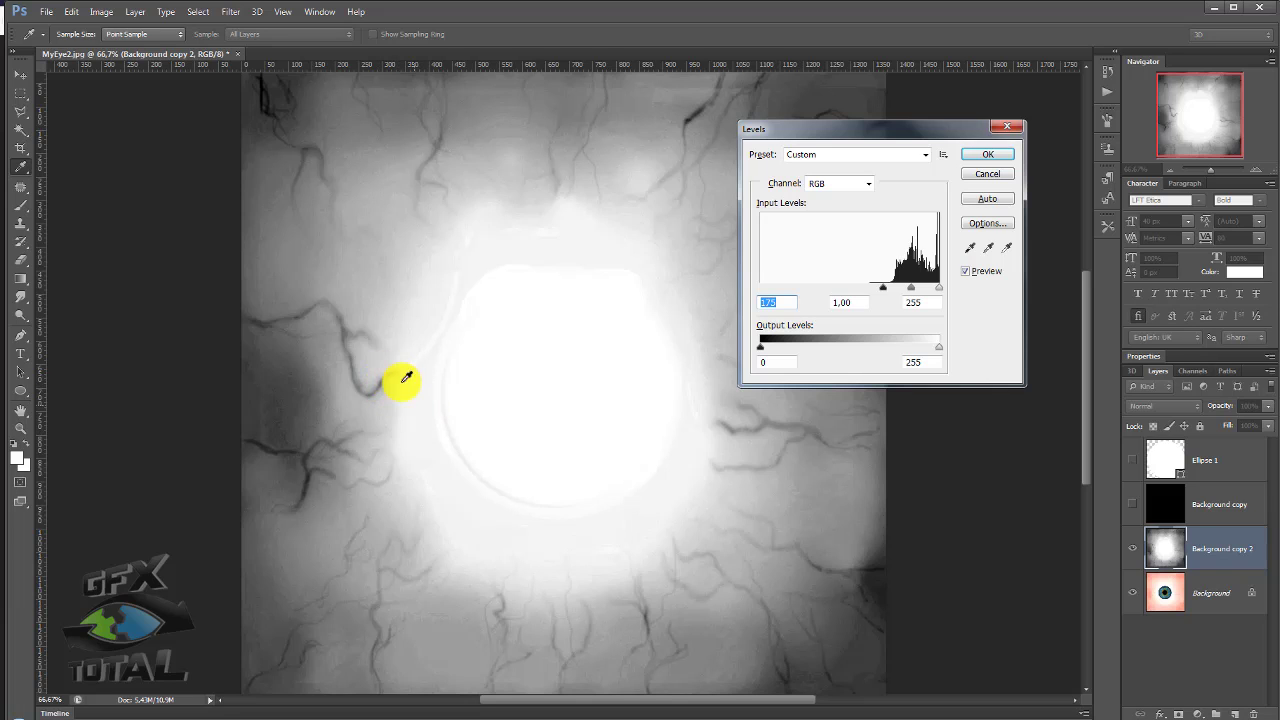
{"action": "left_click", "coordinate": [987, 153]}
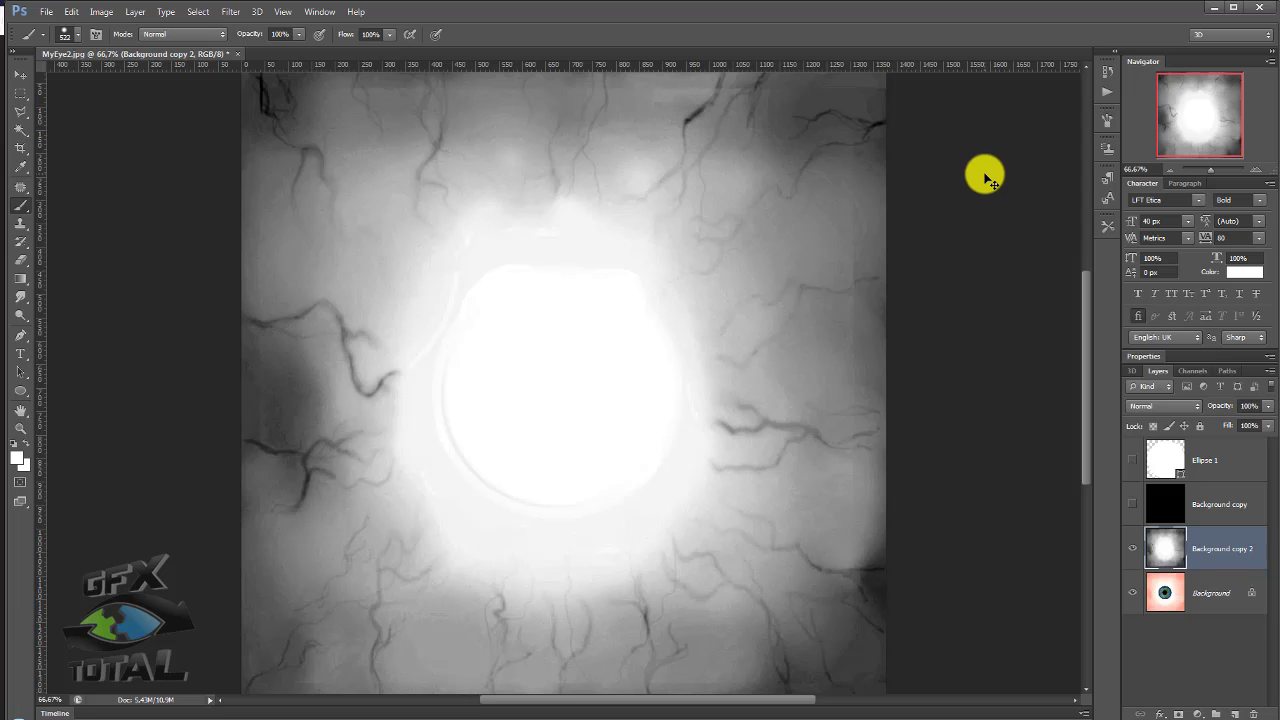
{"action": "key", "text": "ctrl+i"}
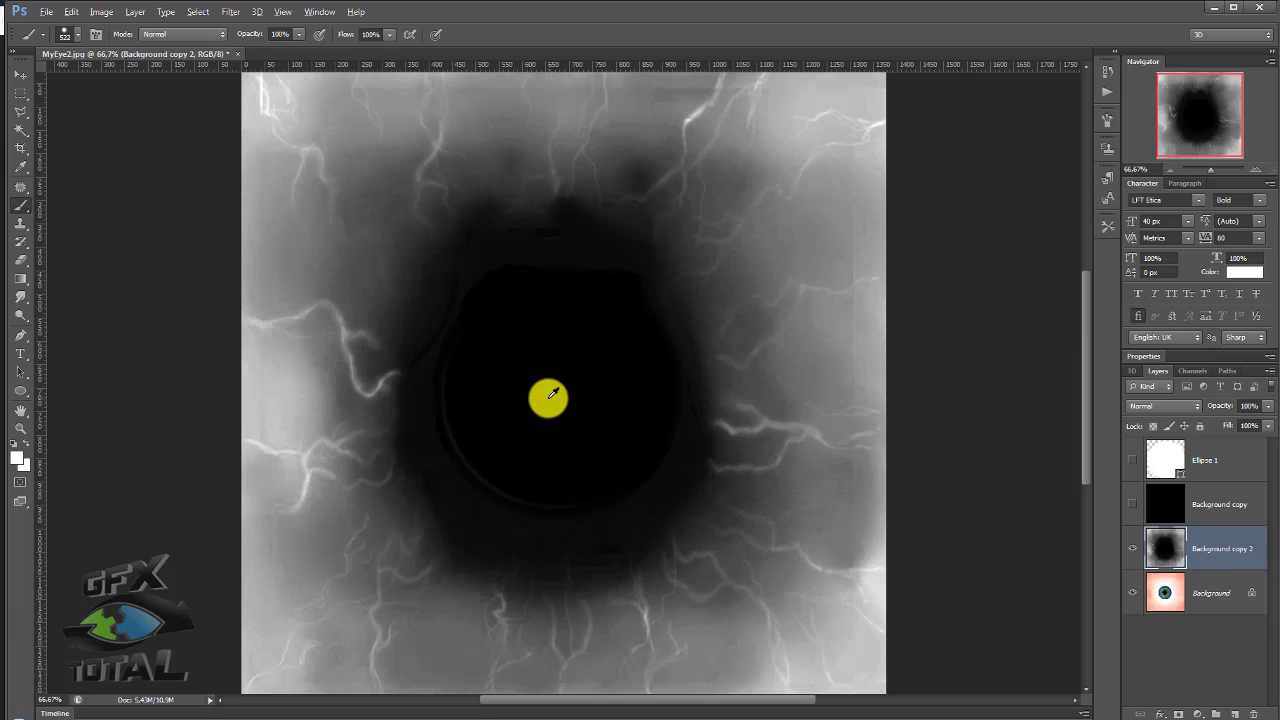
Paint the centre solid black with a roughly 441 px brush
{"action": "key", "text": "x"}
{"action": "right_click_drag", "start_coordinate": [548, 398], "coordinate": [531, 412], "text": "alt"}
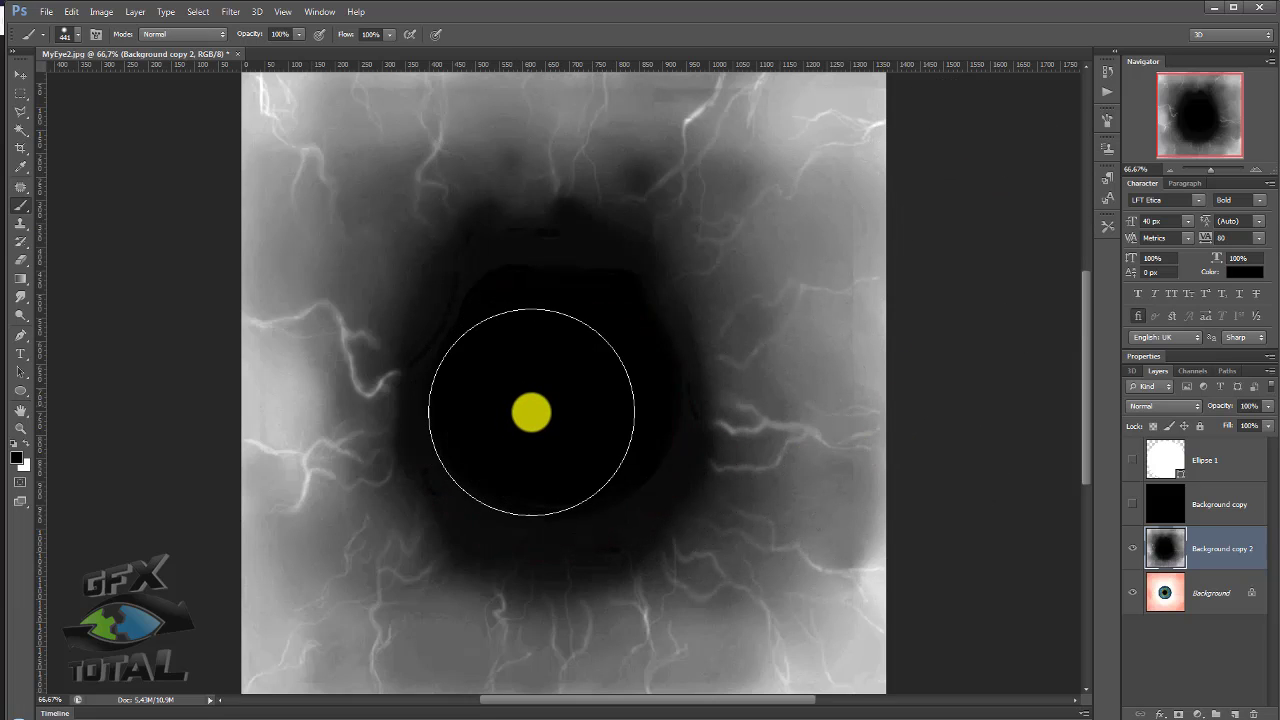
{"action": "mouse_move", "coordinate": [591, 369]}
{"action": "left_mouse_down"}
{"action": "mouse_move", "coordinate": [520, 363]}
{"action": "mouse_move", "coordinate": [514, 391]}
{"action": "mouse_move", "coordinate": [549, 451]}
{"action": "mouse_move", "coordinate": [363, 393]}
{"action": "left_mouse_up"}
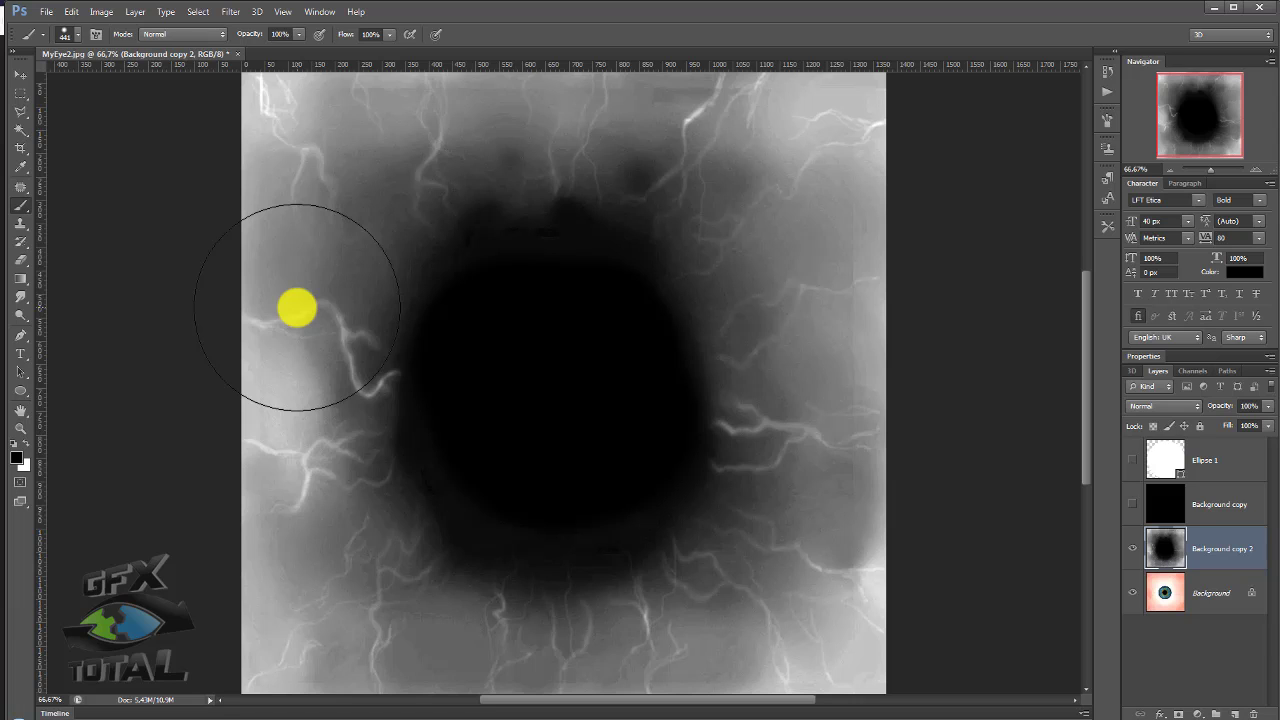
{"action": "mouse_move", "coordinate": [586, 429]}
{"action": "left_mouse_down"}
{"action": "mouse_move", "coordinate": [514, 400]}
{"action": "mouse_move", "coordinate": [557, 437]}
{"action": "mouse_move", "coordinate": [607, 419]}
{"action": "mouse_move", "coordinate": [563, 346]}
{"action": "mouse_move", "coordinate": [500, 369]}
{"action": "mouse_move", "coordinate": [654, 491]}
{"action": "mouse_move", "coordinate": [459, 392]}
{"action": "mouse_move", "coordinate": [600, 351]}
{"action": "mouse_move", "coordinate": [509, 451]}
{"action": "mouse_move", "coordinate": [602, 388]}
{"action": "left_mouse_up"}
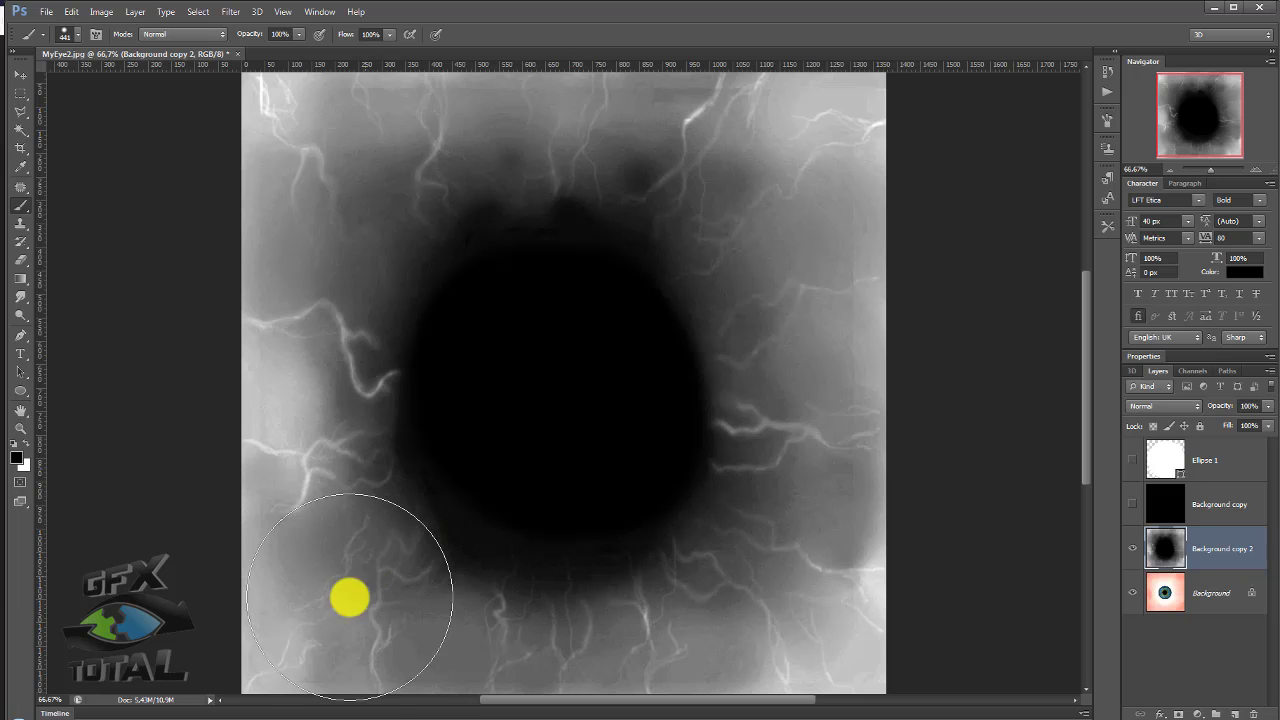
Unhide the eyeball and lights and view the mask from above
{"action": "scroll", "coordinate": [608, 543], "scroll_direction": "down", "scroll_amount": 3}
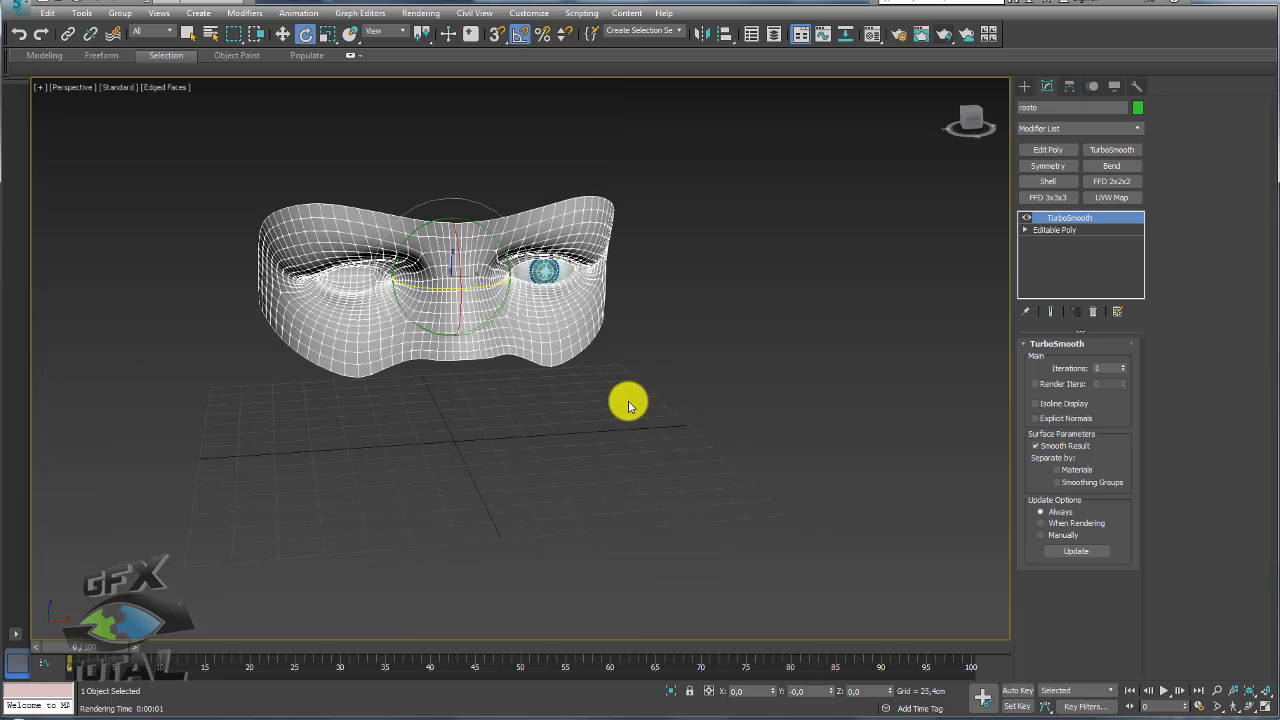
{"action": "right_click", "coordinate": [660, 557]}
{"action": "left_click", "coordinate": [707, 343]}
{"action": "mouse_move", "coordinate": [706, 323]}
{"action": "middle_mouse_down", "text": "alt"}
{"action": "mouse_move", "coordinate": [689, 380]}
{"action": "mouse_move", "coordinate": [631, 383]}
{"action": "mouse_move", "coordinate": [676, 410]}
{"action": "middle_mouse_up", "text": "alt"}
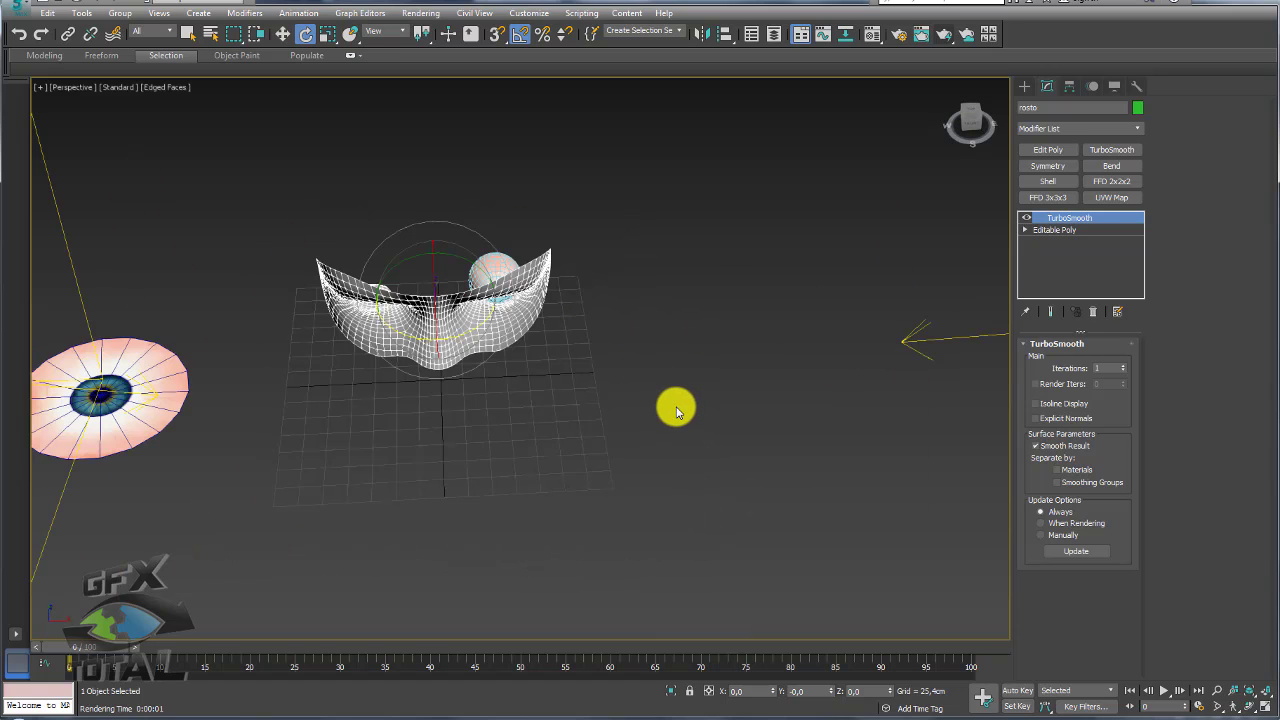
Create a small standard-primitive box, Box001, beside the face mask
{"action": "left_click", "coordinate": [1024, 86]}
{"action": "left_click", "coordinate": [1025, 107]}
{"action": "left_click", "coordinate": [1050, 171]}
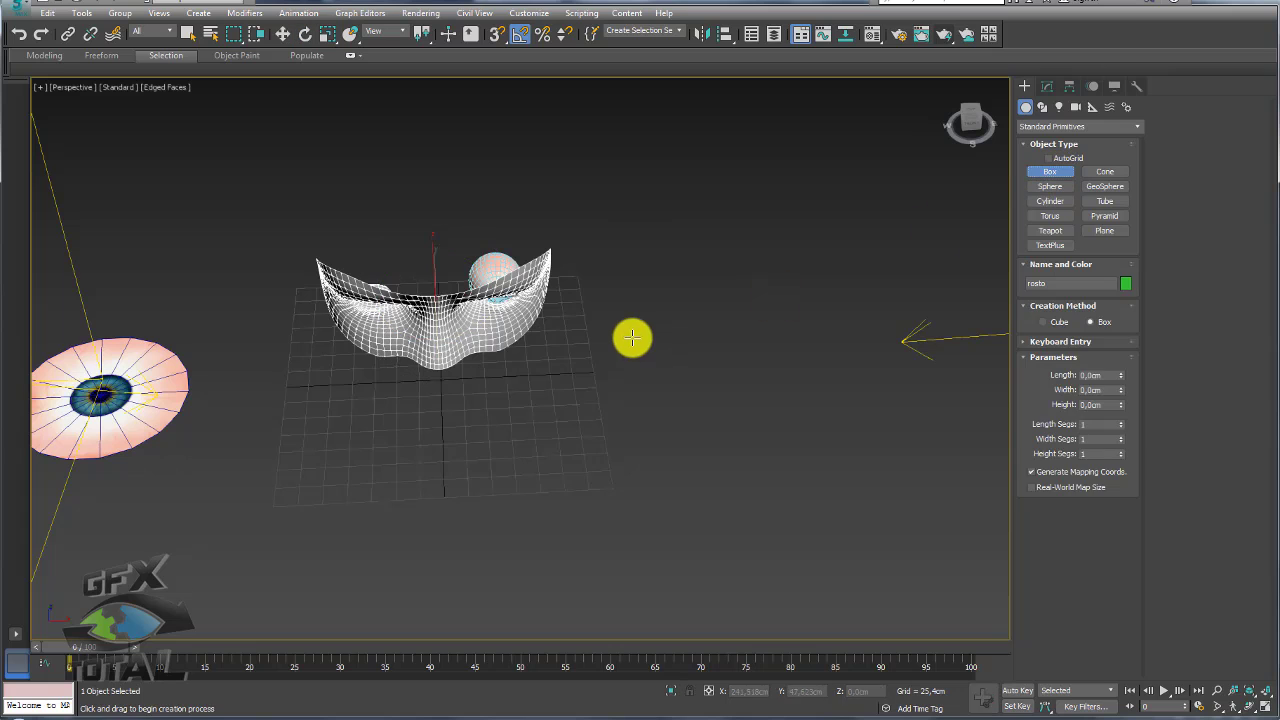
{"action": "key", "text": "e"}
{"action": "scroll", "coordinate": [608, 357], "scroll_direction": "up", "scroll_amount": 5}
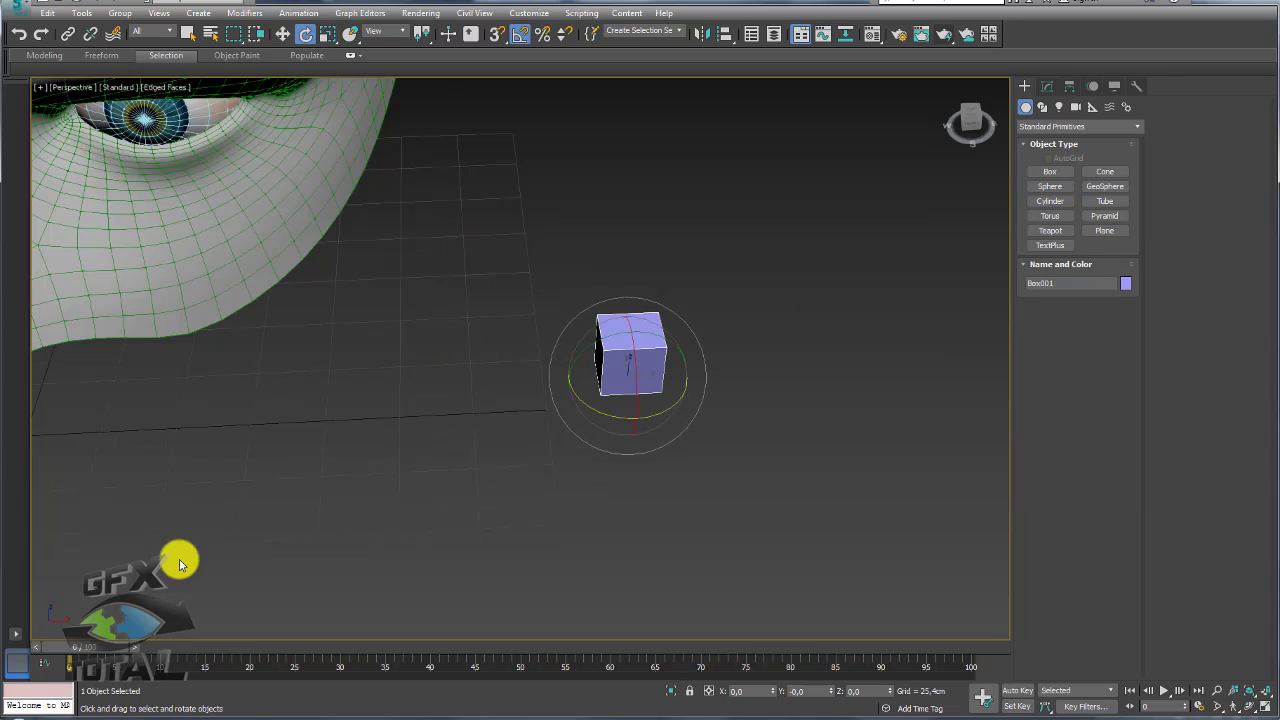
{"action": "scroll", "coordinate": [177, 557], "scroll_direction": "down", "scroll_amount": 5}
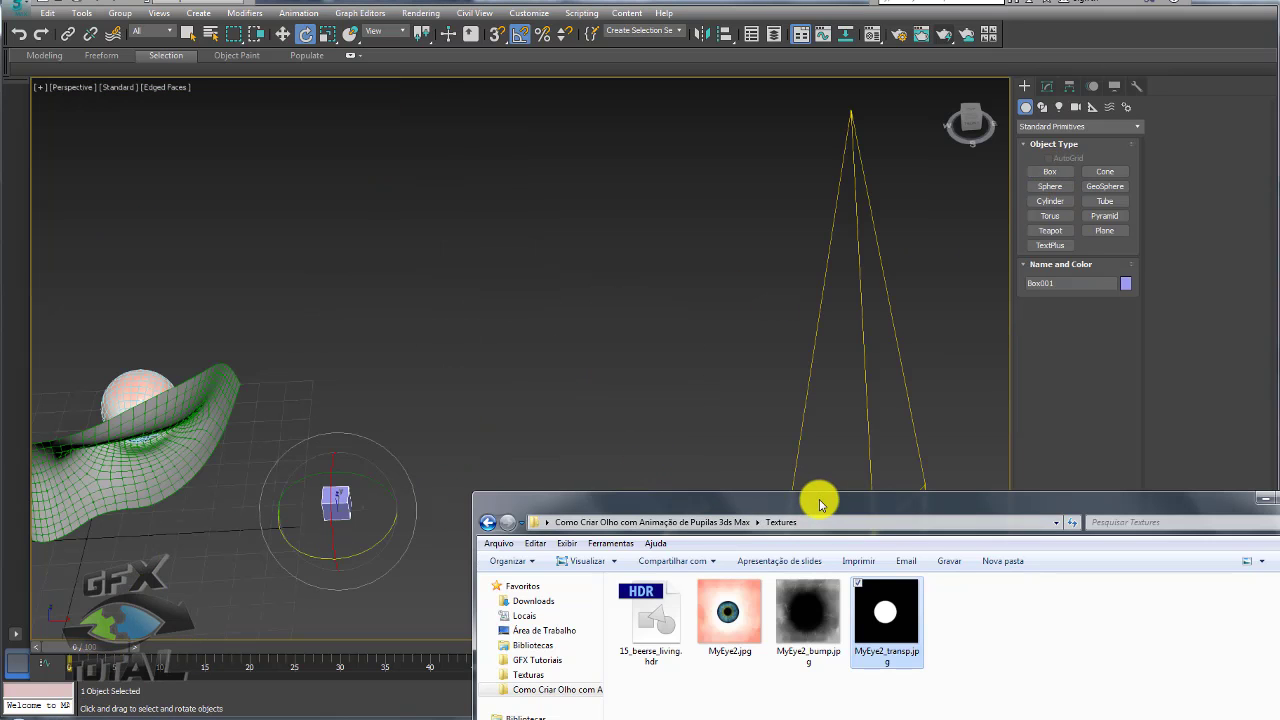
Drop MyEye2_bump.jpg from the Textures folder onto the box
{"action": "left_click_drag", "start_coordinate": [820, 500], "coordinate": [915, 257]}
{"action": "left_click", "coordinate": [905, 380]}
{"action": "mouse_move", "coordinate": [905, 383]}
{"action": "left_mouse_down"}
{"action": "mouse_move", "coordinate": [357, 530]}
{"action": "mouse_move", "coordinate": [341, 509]}
{"action": "left_mouse_up"}
{"action": "scroll", "coordinate": [437, 460], "scroll_direction": "up", "scroll_amount": 5}
{"action": "scroll", "coordinate": [514, 429], "scroll_direction": "up", "scroll_amount": 3}
{"action": "scroll", "coordinate": [766, 451], "scroll_direction": "up", "scroll_amount": 1}
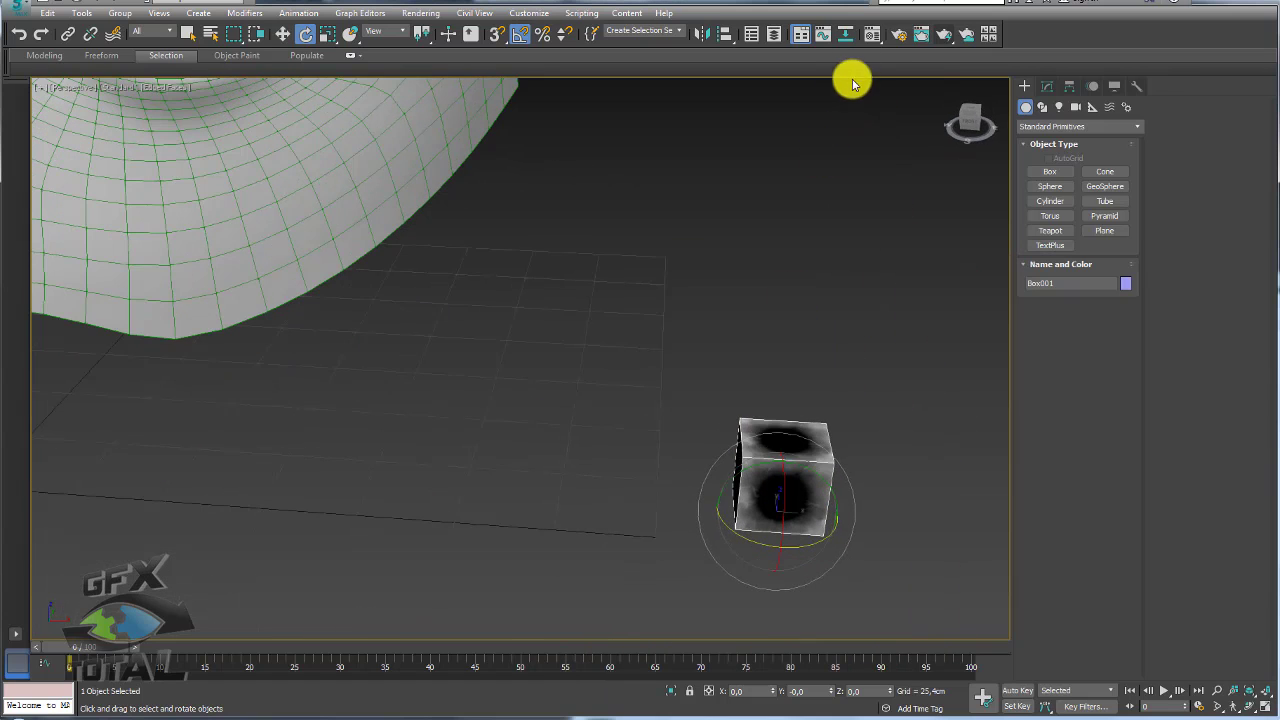
Set the Bump amount of material 02 - Default to 30
{"action": "key", "text": "m"}
{"action": "middle_click_drag", "start_coordinate": [634, 309], "coordinate": [653, 395]}
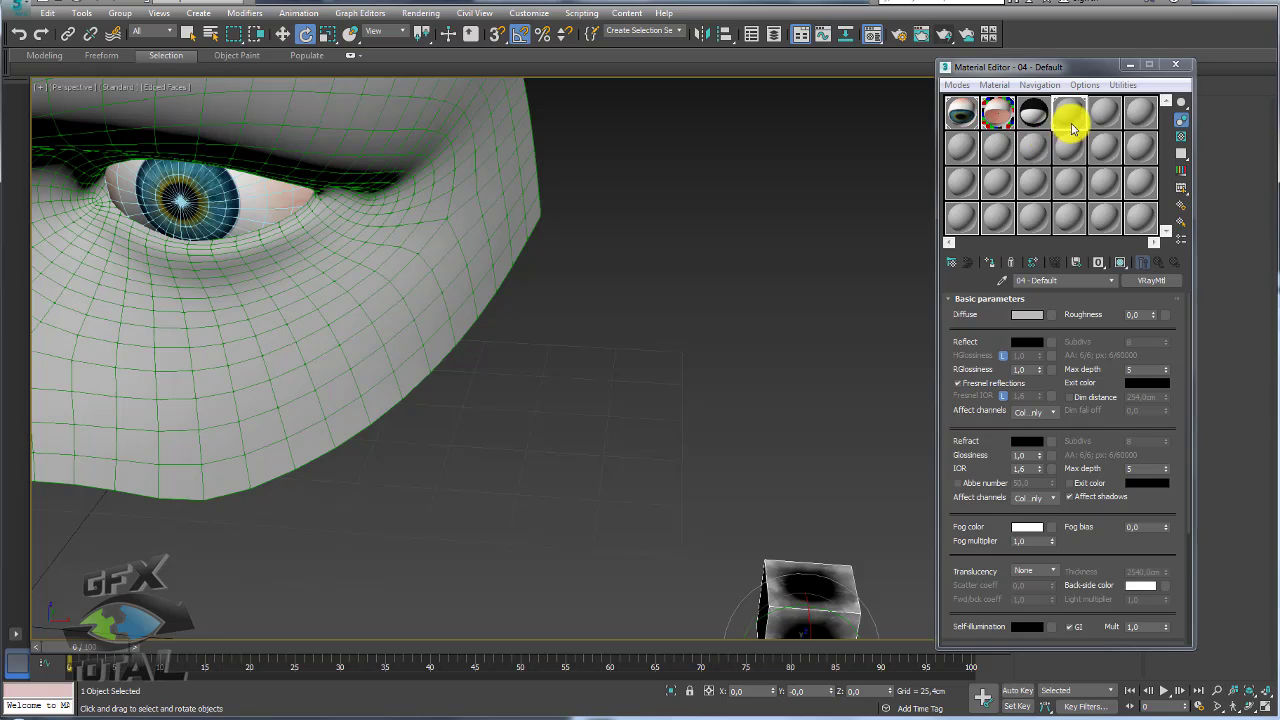
{"action": "double_click", "coordinate": [1015, 120]}
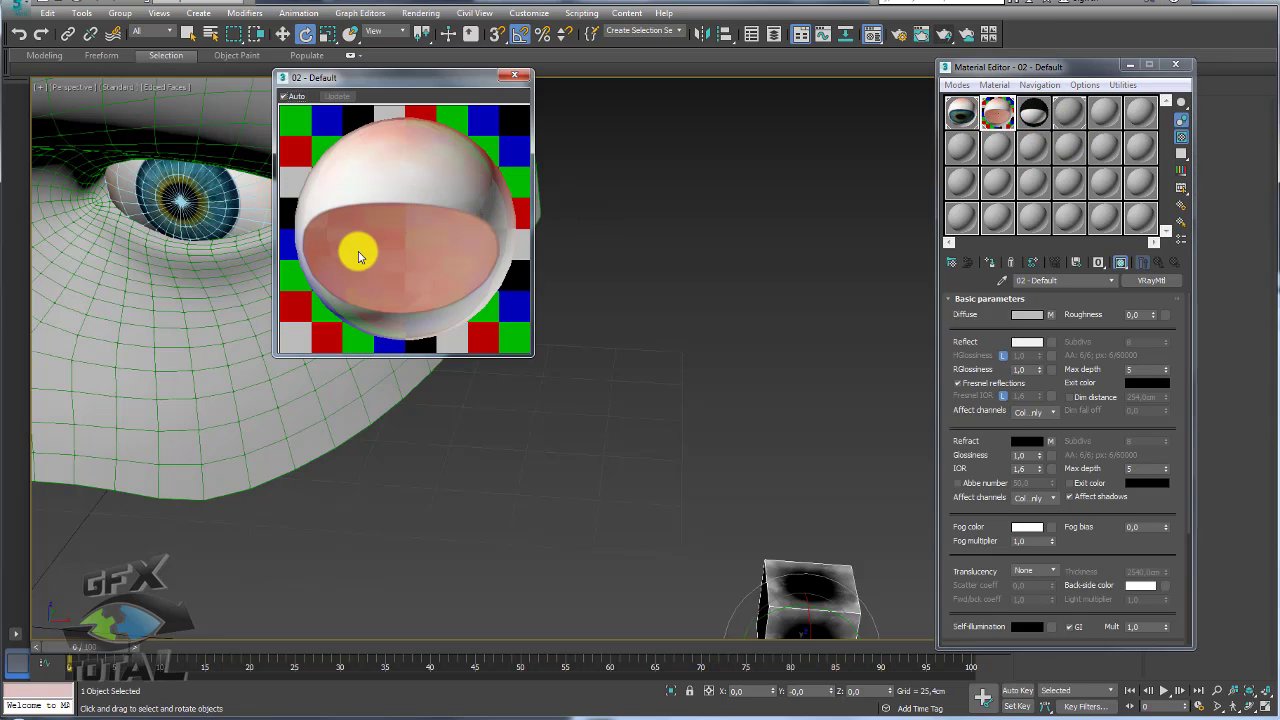
{"action": "scroll", "coordinate": [1100, 552], "scroll_direction": "down", "scroll_amount": 5}
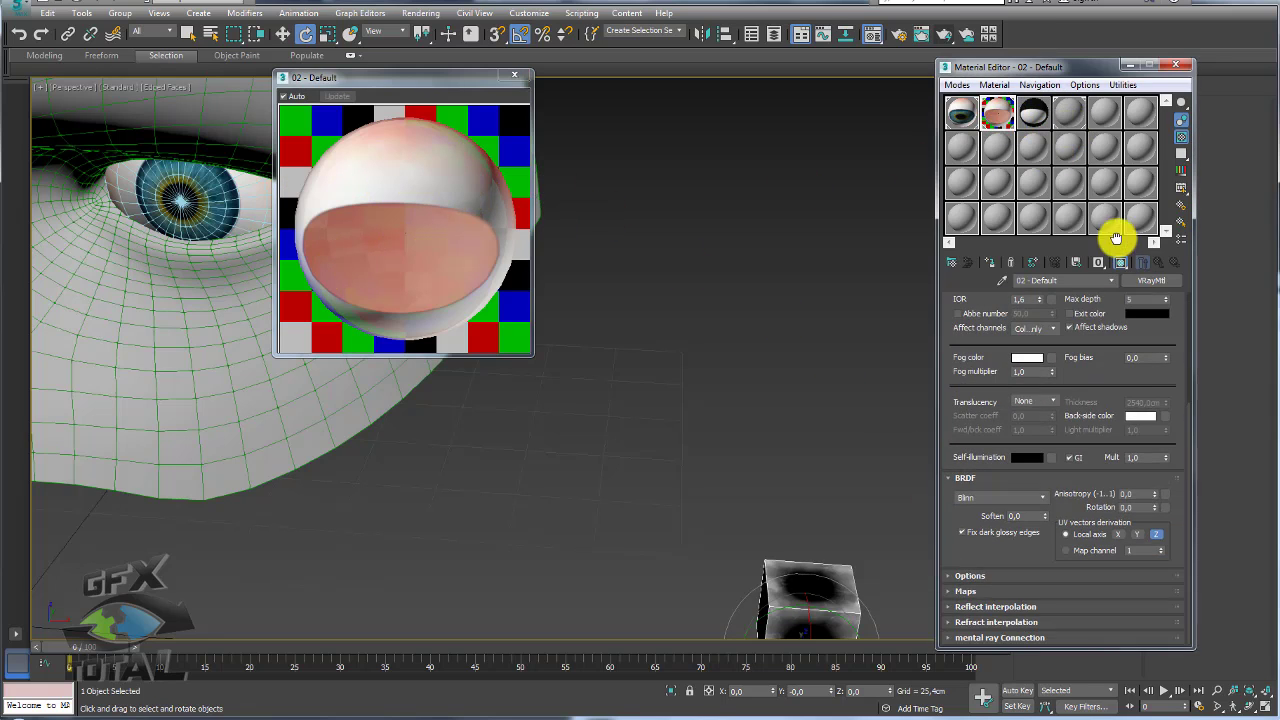
{"action": "left_click", "coordinate": [956, 595]}
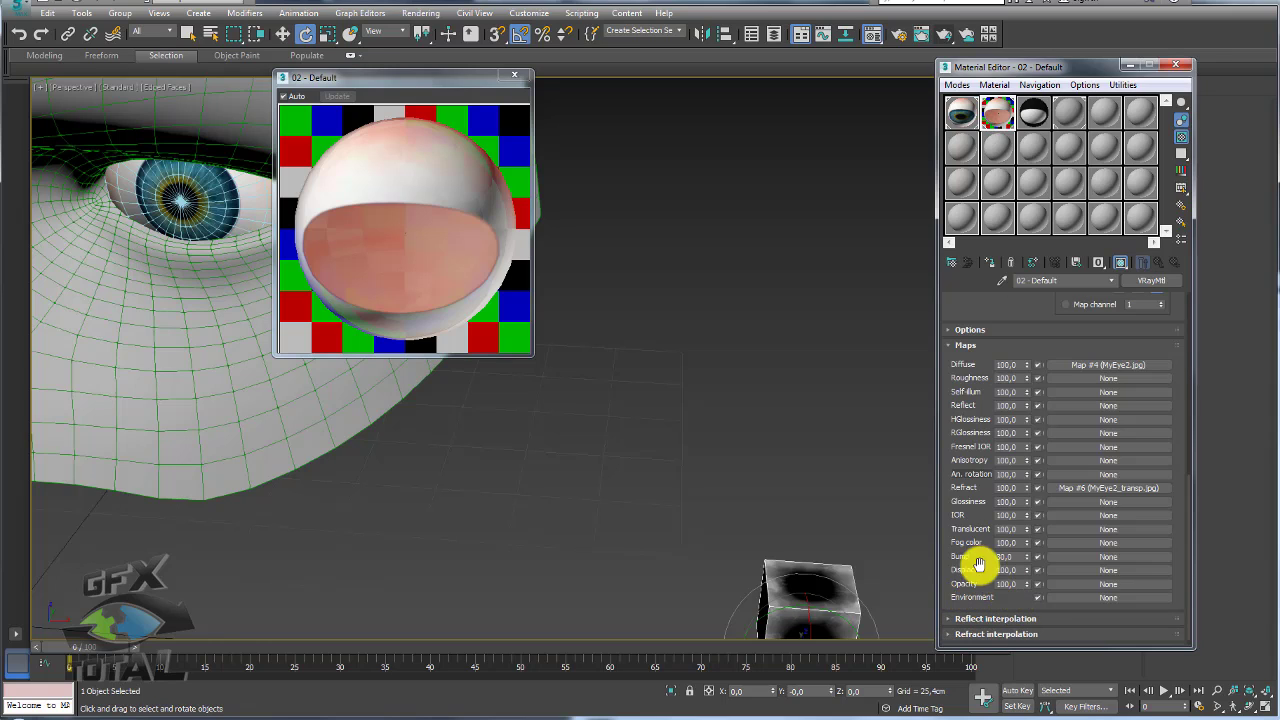
{"action": "type", "text": "30"}
{"action": "key", "text": "Return"}
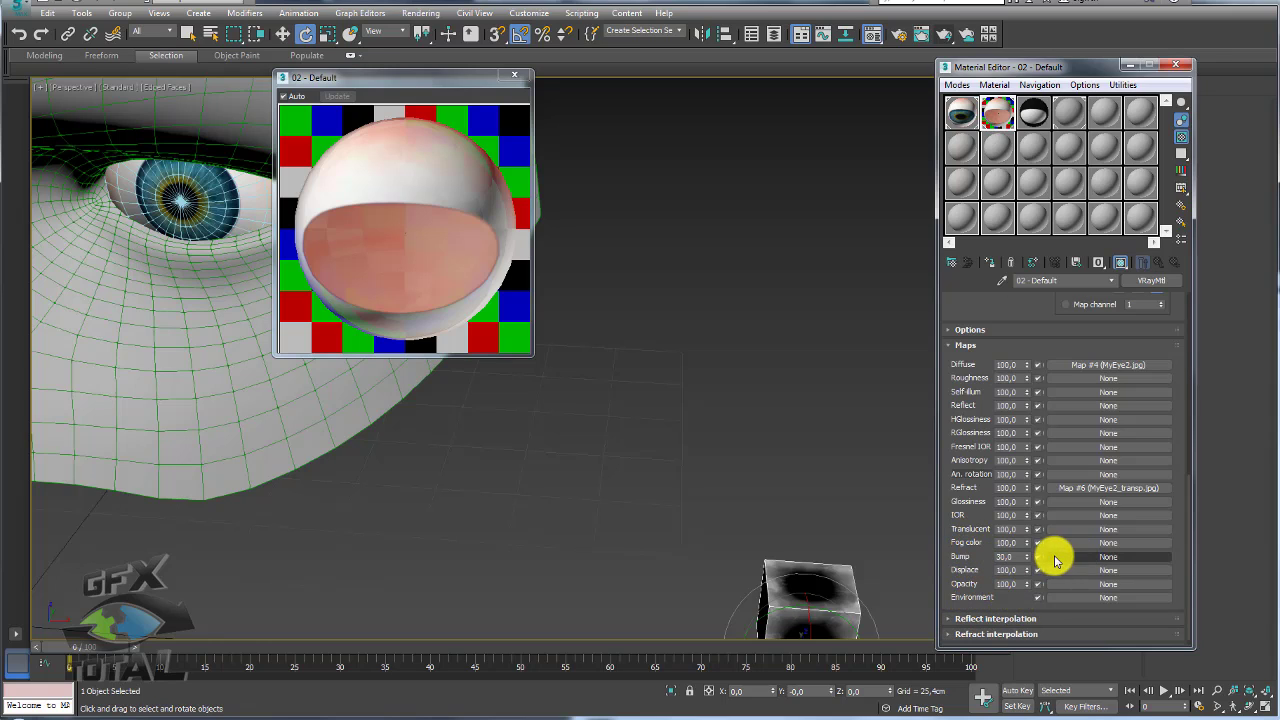
Copy Material #9's Diffuse map and paste it into 02 - Default's Bump slot
{"action": "left_click", "coordinate": [1032, 152]}
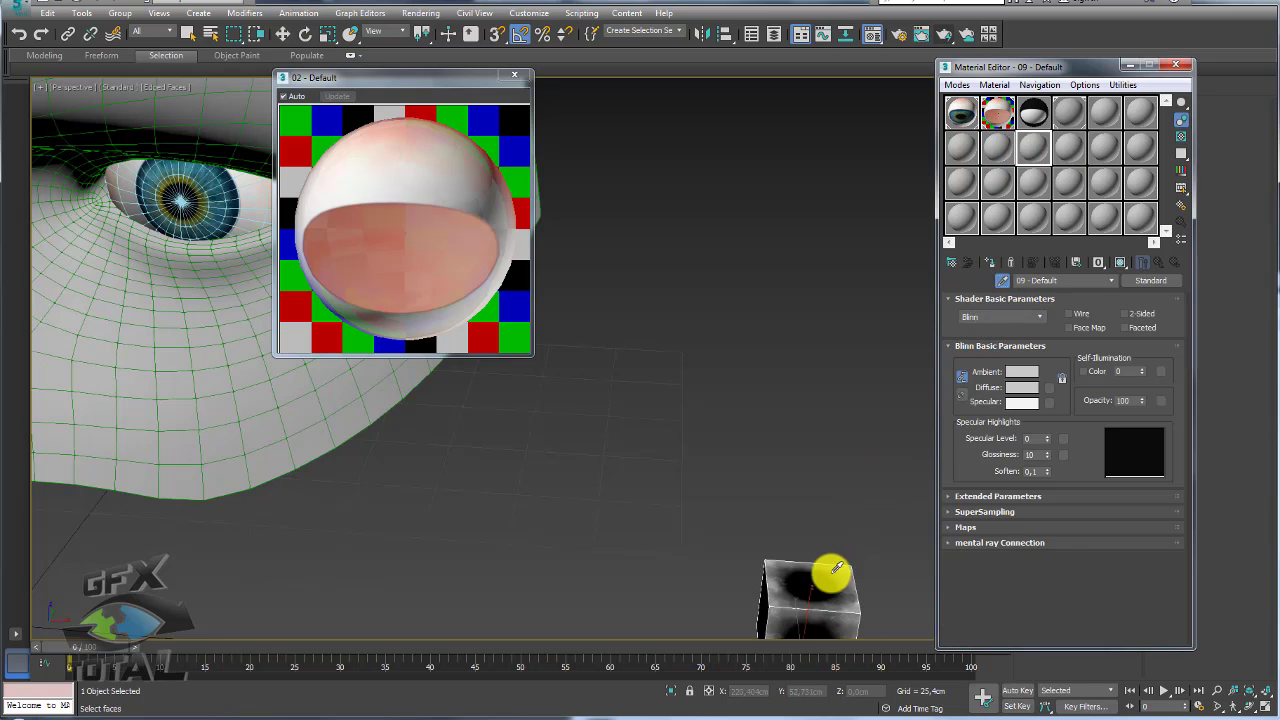
{"action": "right_click", "coordinate": [1048, 388]}
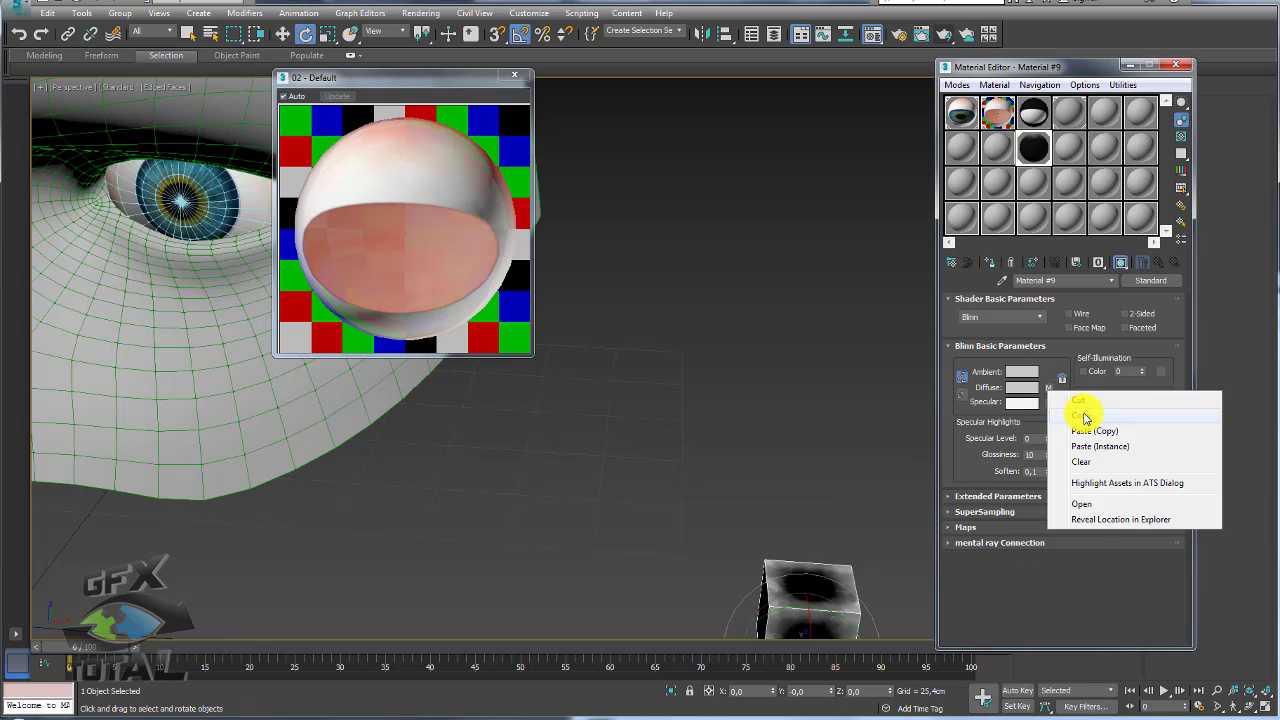
{"action": "left_click", "coordinate": [1085, 416]}
{"action": "left_click", "coordinate": [997, 115]}
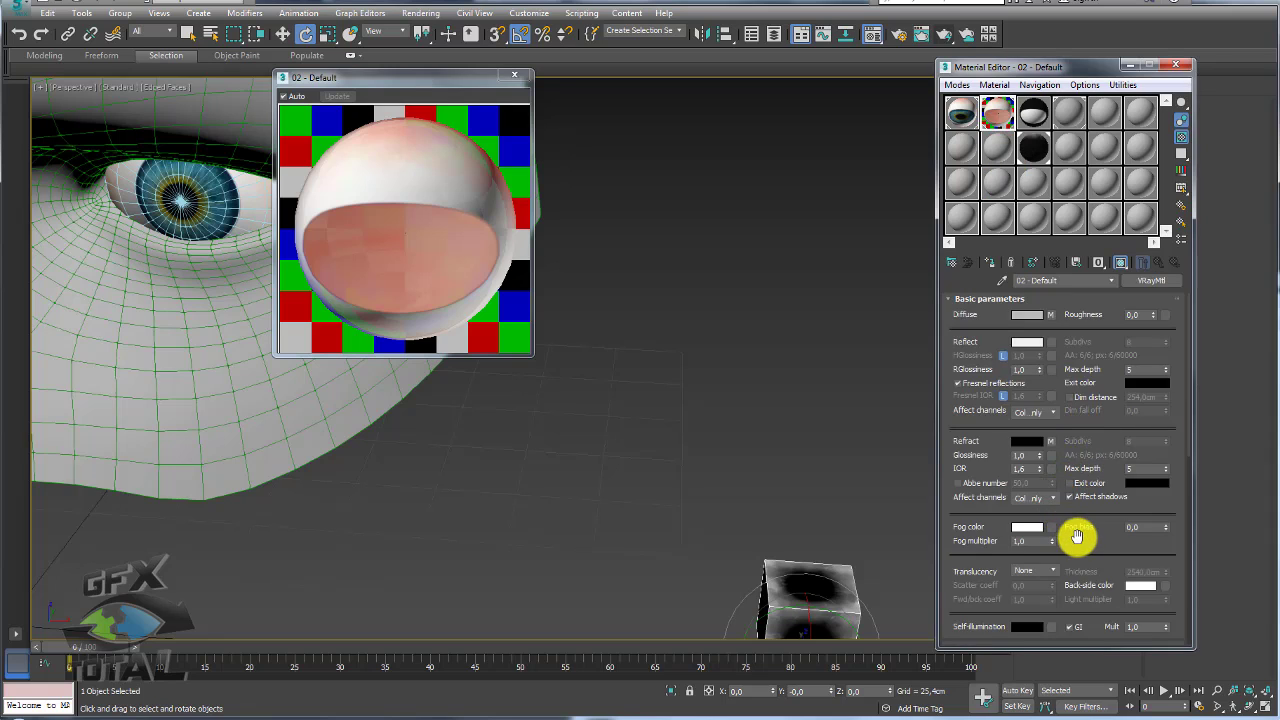
{"action": "scroll", "coordinate": [1077, 534], "scroll_direction": "down", "scroll_amount": 10}
{"action": "right_click", "coordinate": [1068, 545]}
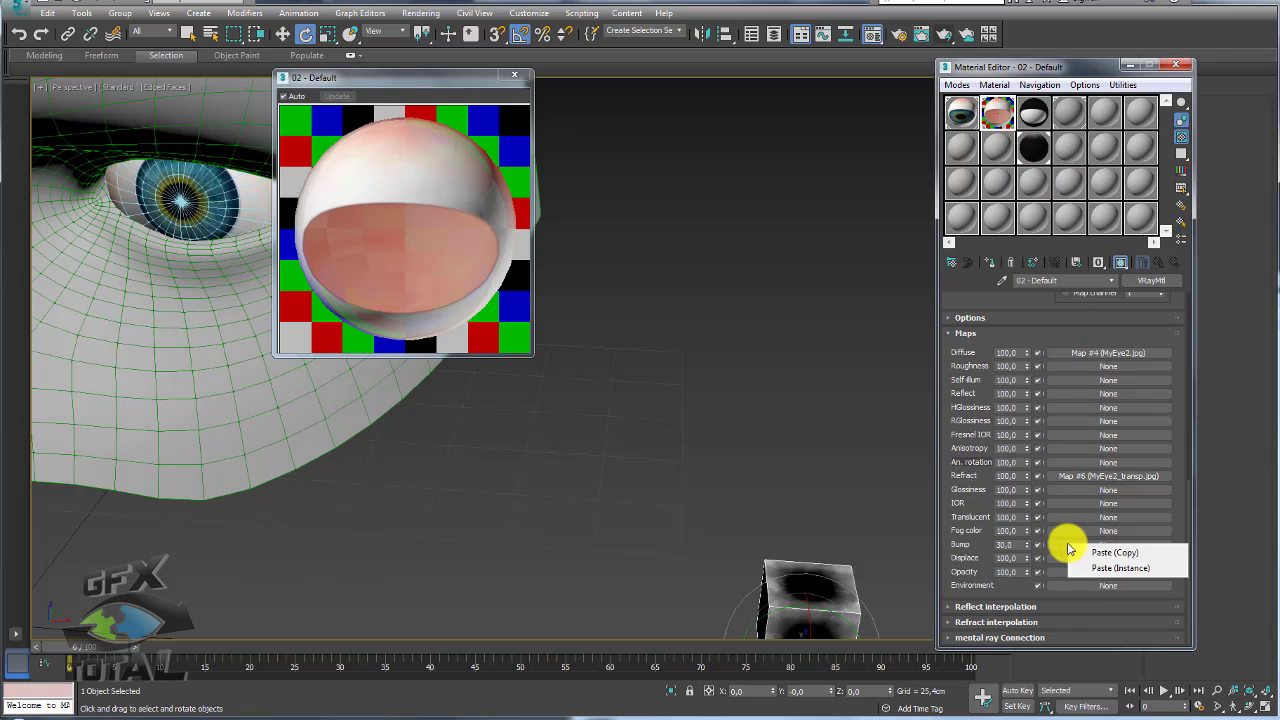
{"action": "left_click", "coordinate": [1112, 553]}
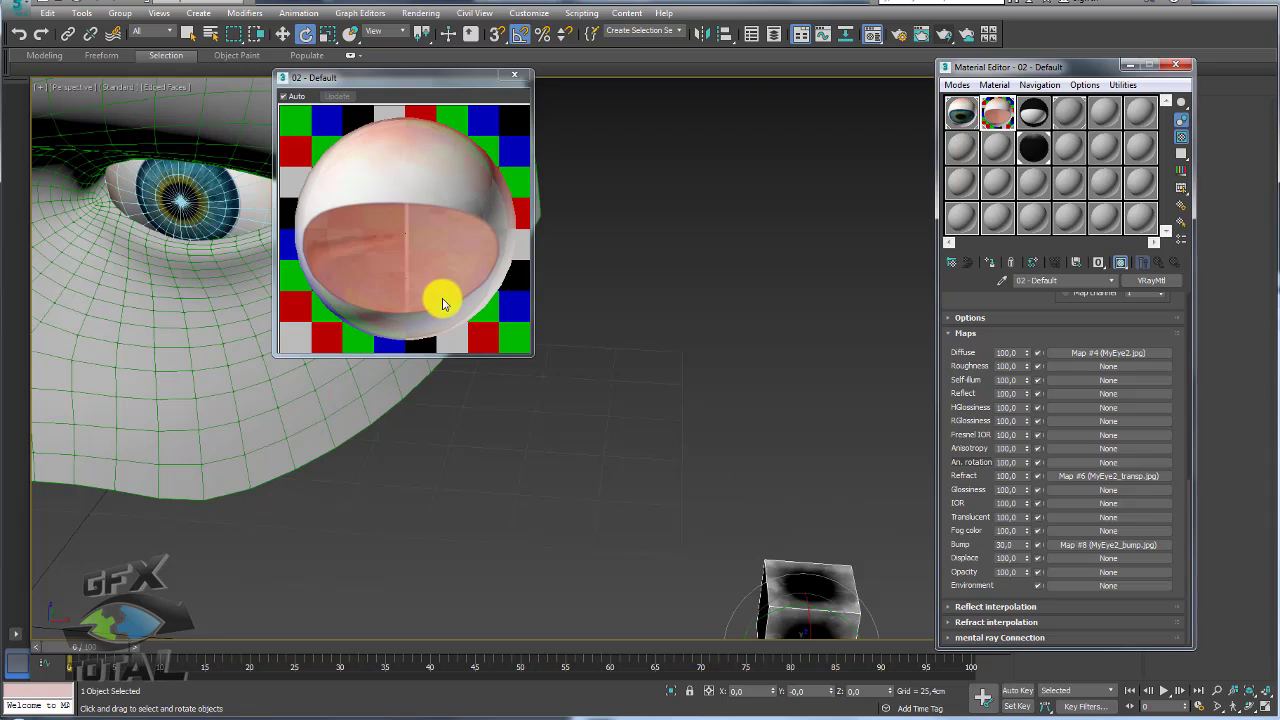
{"action": "middle_click_drag", "start_coordinate": [443, 303], "coordinate": [523, 309], "text": "alt"}
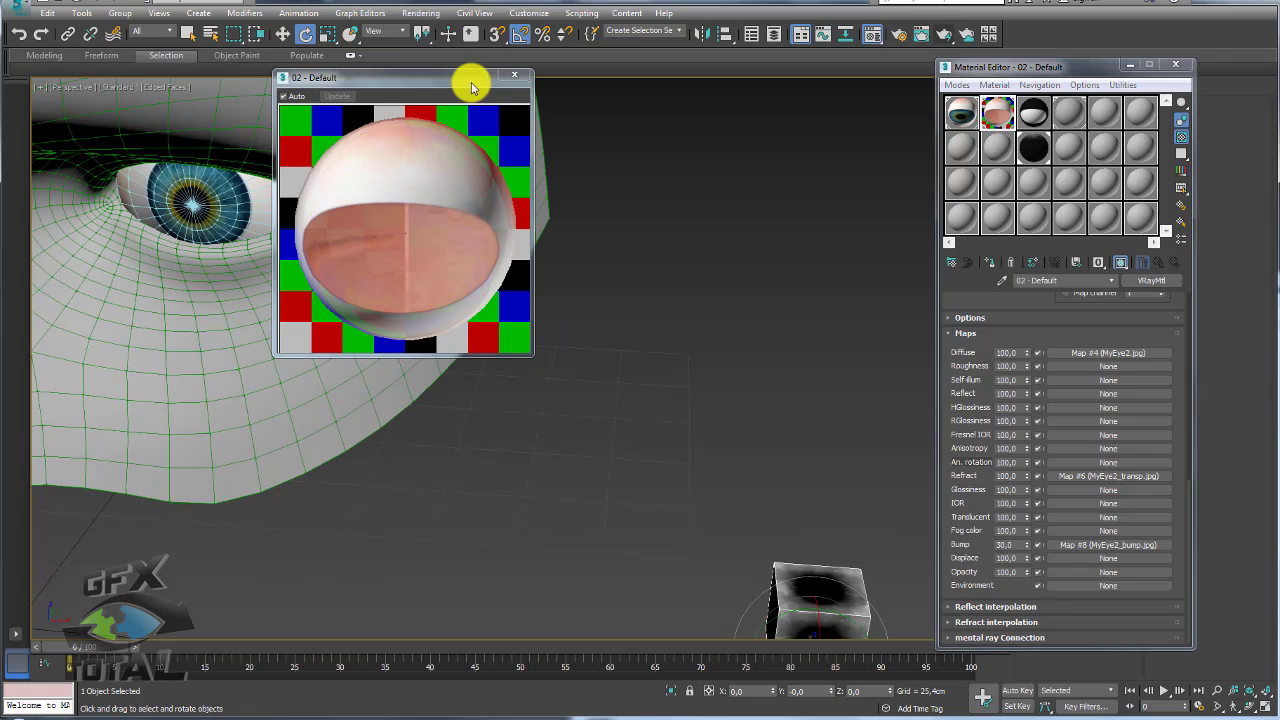
{"action": "left_click", "coordinate": [514, 75]}
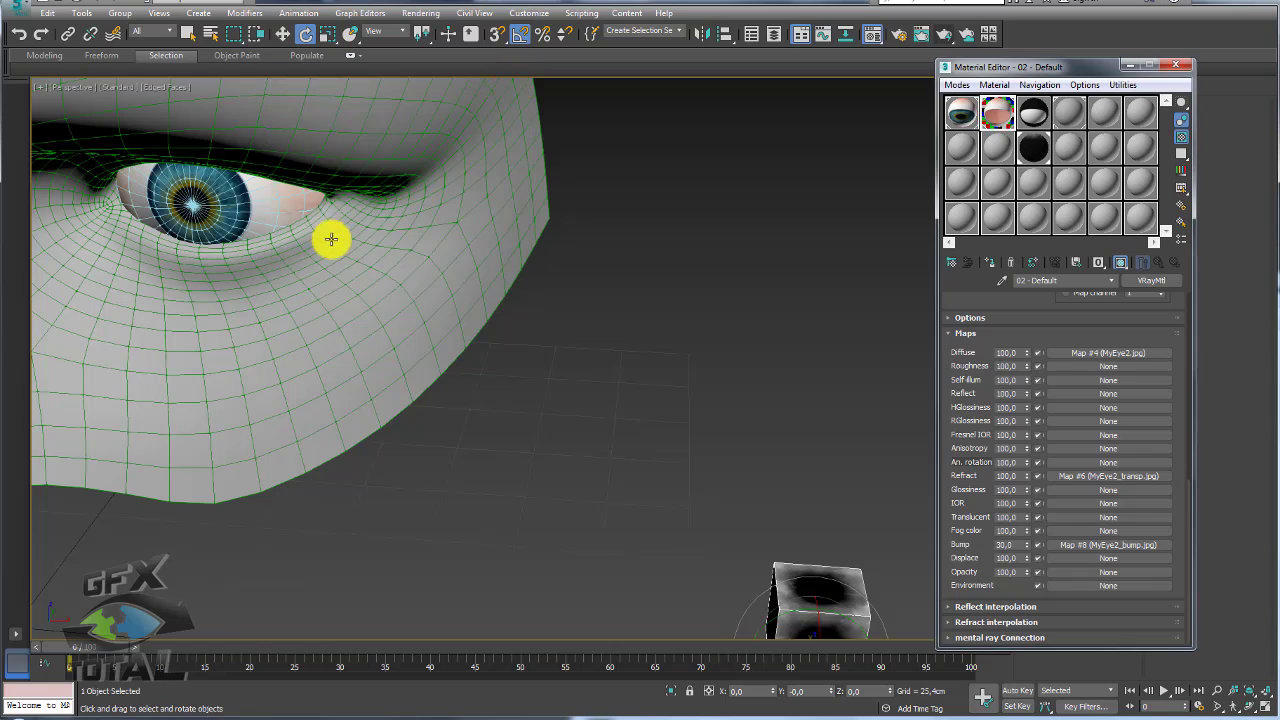
Isolate the eyeball and run a V-Ray test render of it
{"action": "right_click", "coordinate": [261, 208]}
{"action": "left_click", "coordinate": [333, 158]}
{"action": "mouse_move", "coordinate": [317, 220]}
{"action": "middle_mouse_down"}
{"action": "mouse_move", "coordinate": [610, 427]}
{"action": "mouse_move", "coordinate": [618, 372]}
{"action": "mouse_move", "coordinate": [663, 360]}
{"action": "middle_mouse_up"}
{"action": "left_click", "coordinate": [1176, 66]}
{"action": "scroll", "coordinate": [650, 350], "scroll_direction": "up", "scroll_amount": 3}
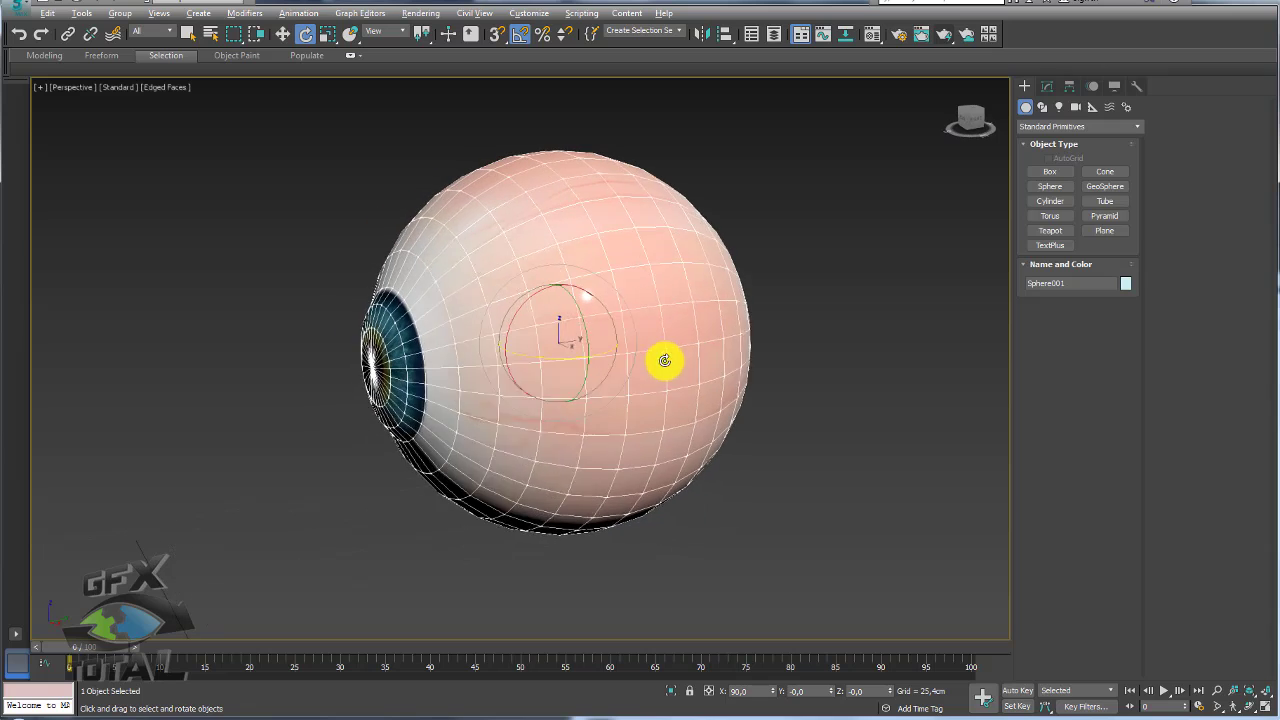
{"action": "left_click", "coordinate": [945, 37]}
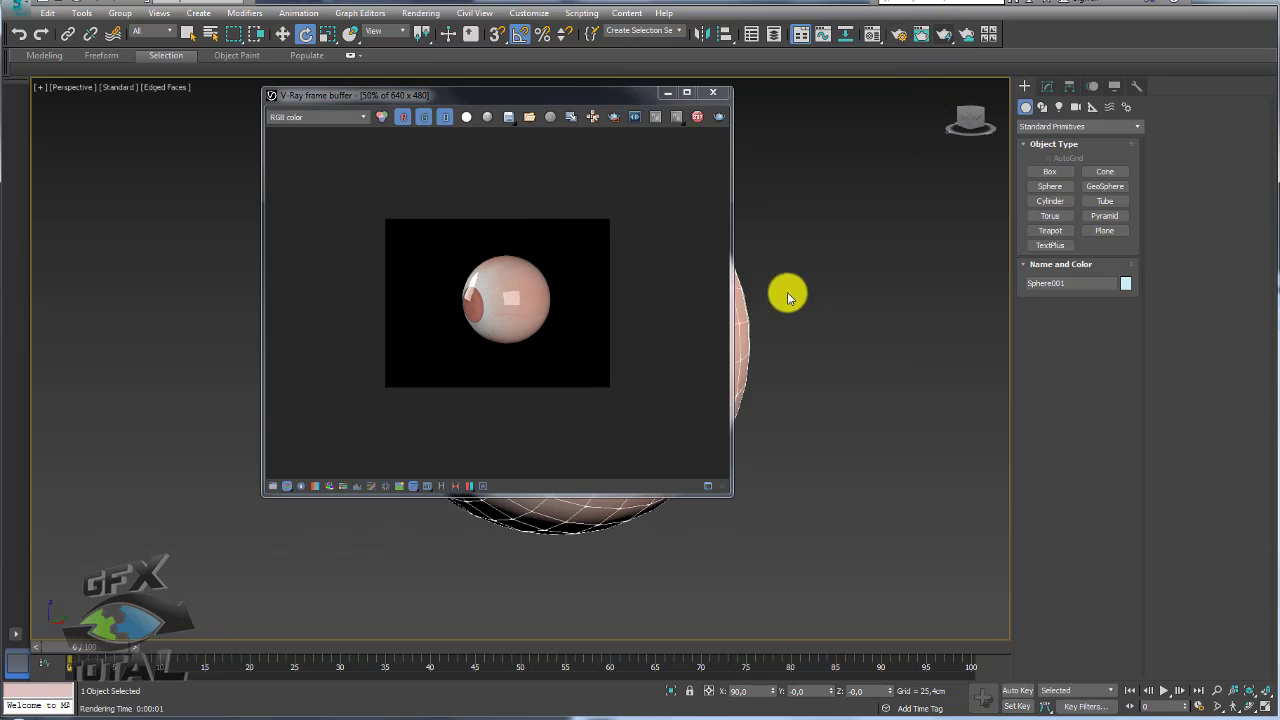
{"action": "left_click", "coordinate": [708, 93]}
Unhide all, hide the rosto face mesh, and frame the eyeball in wireframe
{"action": "right_click", "coordinate": [815, 338]}
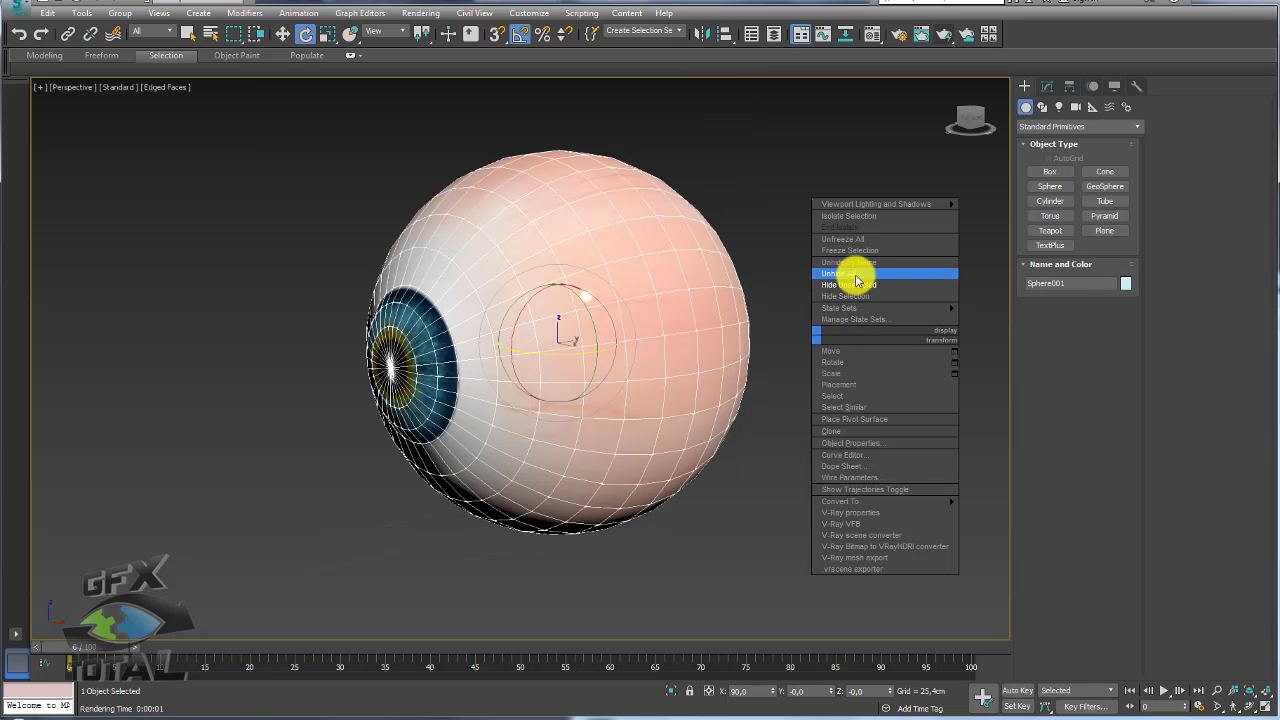
{"action": "left_click", "coordinate": [851, 271]}
{"action": "scroll", "coordinate": [579, 330], "scroll_direction": "down", "scroll_amount": 5}
{"action": "left_click", "coordinate": [793, 410]}
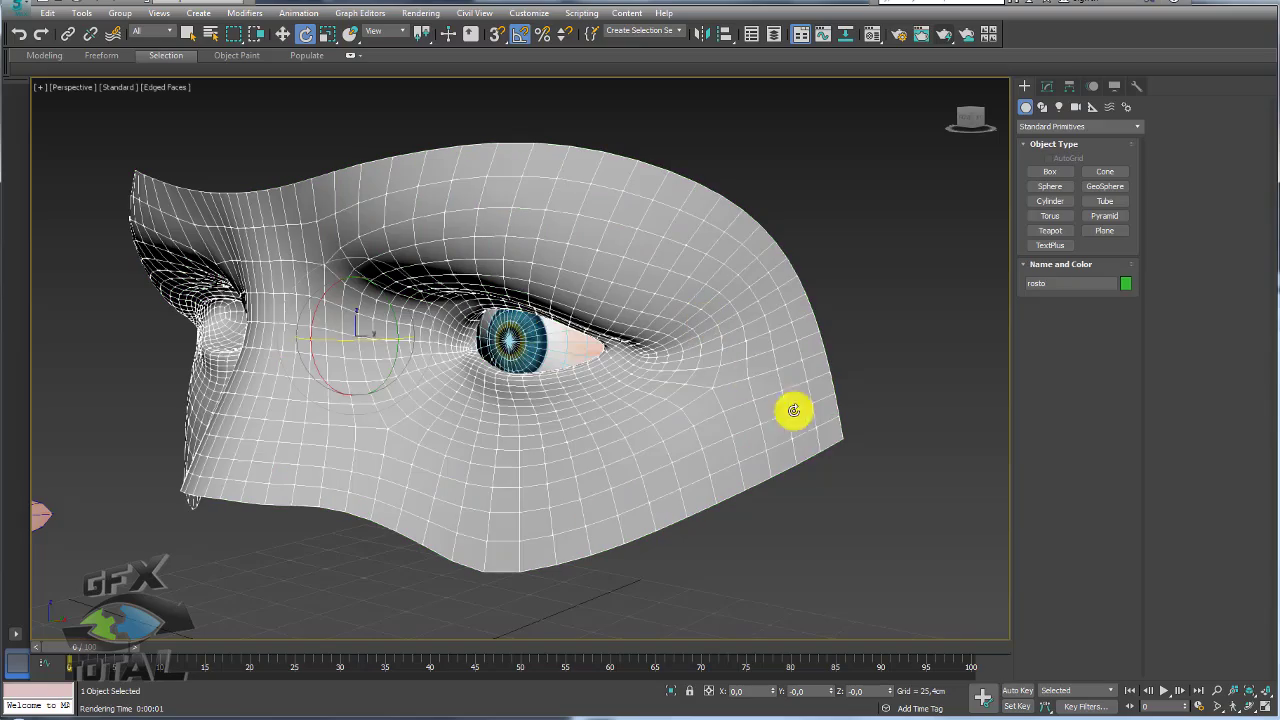
{"action": "right_click", "coordinate": [763, 429]}
{"action": "left_click", "coordinate": [811, 386]}
{"action": "left_click", "coordinate": [569, 326]}
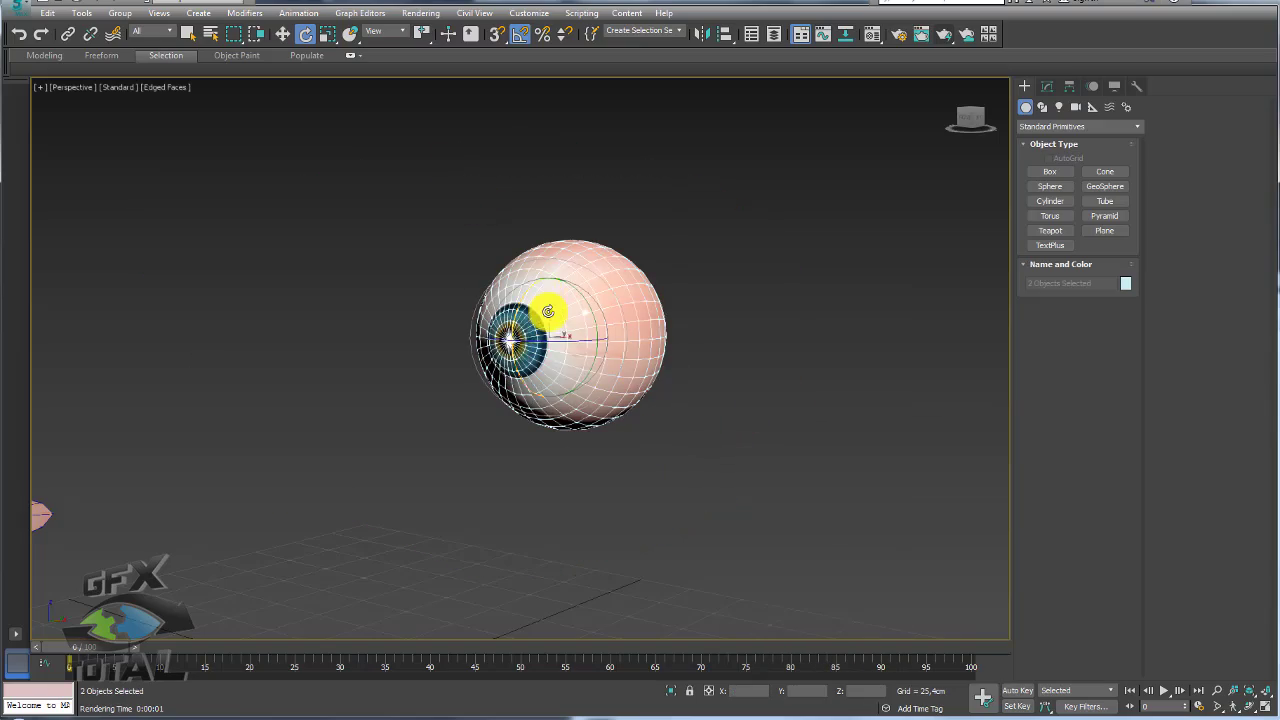
{"action": "key", "text": "z"}
{"action": "key", "text": "F3"}
{"action": "mouse_move", "coordinate": [629, 374]}
{"action": "middle_mouse_down", "text": "alt"}
{"action": "mouse_move", "coordinate": [591, 429]}
{"action": "mouse_move", "coordinate": [623, 403]}
{"action": "mouse_move", "coordinate": [730, 398]}
{"action": "middle_mouse_up", "text": "alt"}
{"action": "scroll", "coordinate": [700, 400], "scroll_direction": "up", "scroll_amount": 2}
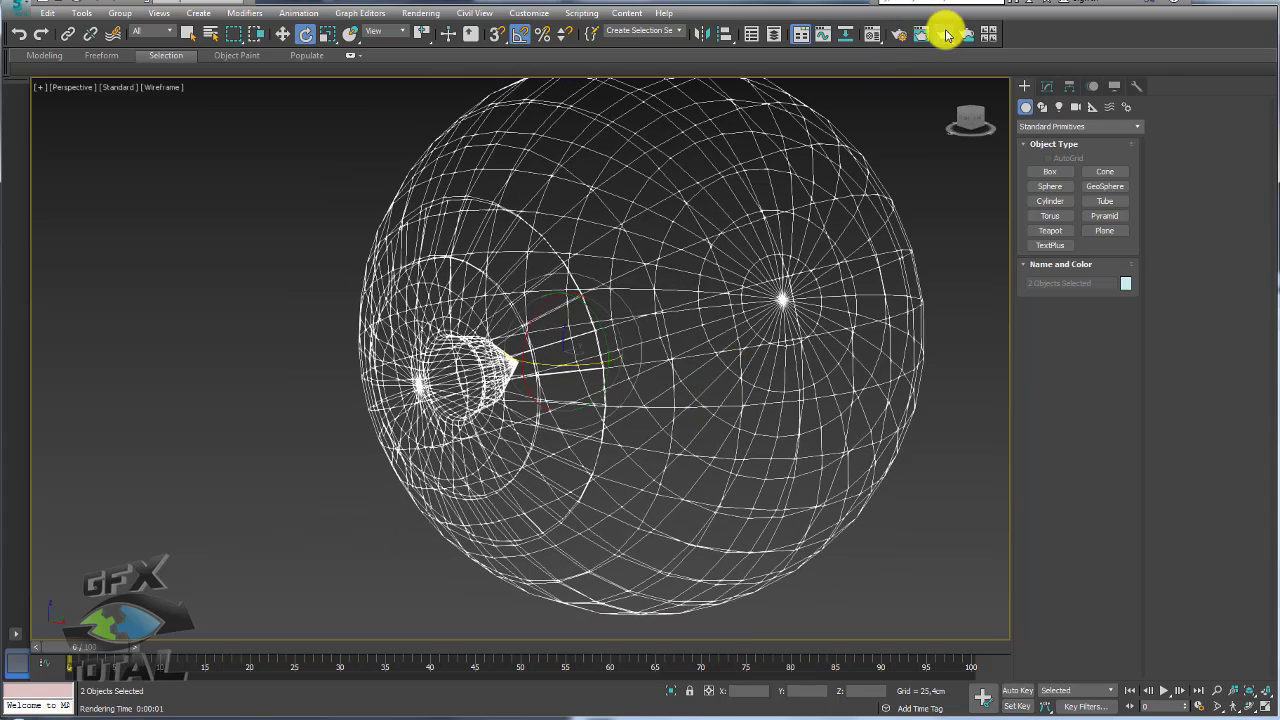
Render the eyeball twice more with V-Ray, then close the render windows
{"action": "left_click", "coordinate": [948, 35]}
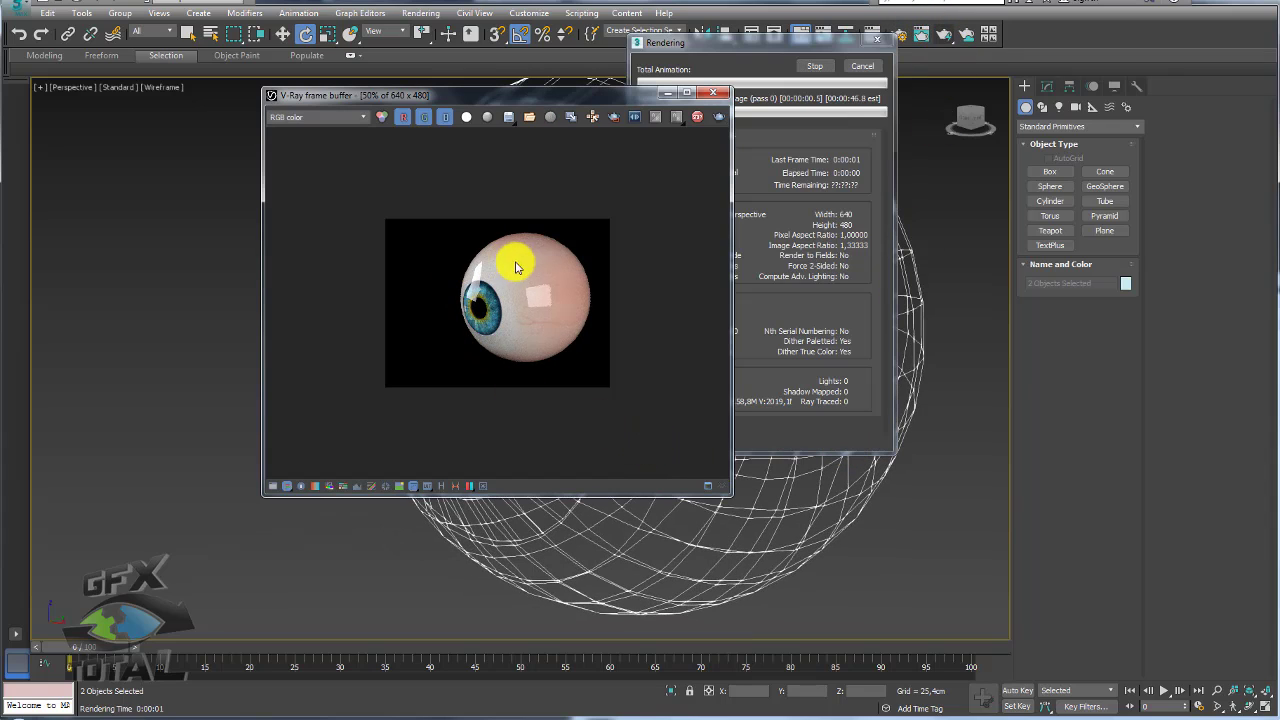
{"action": "left_click", "coordinate": [864, 68]}
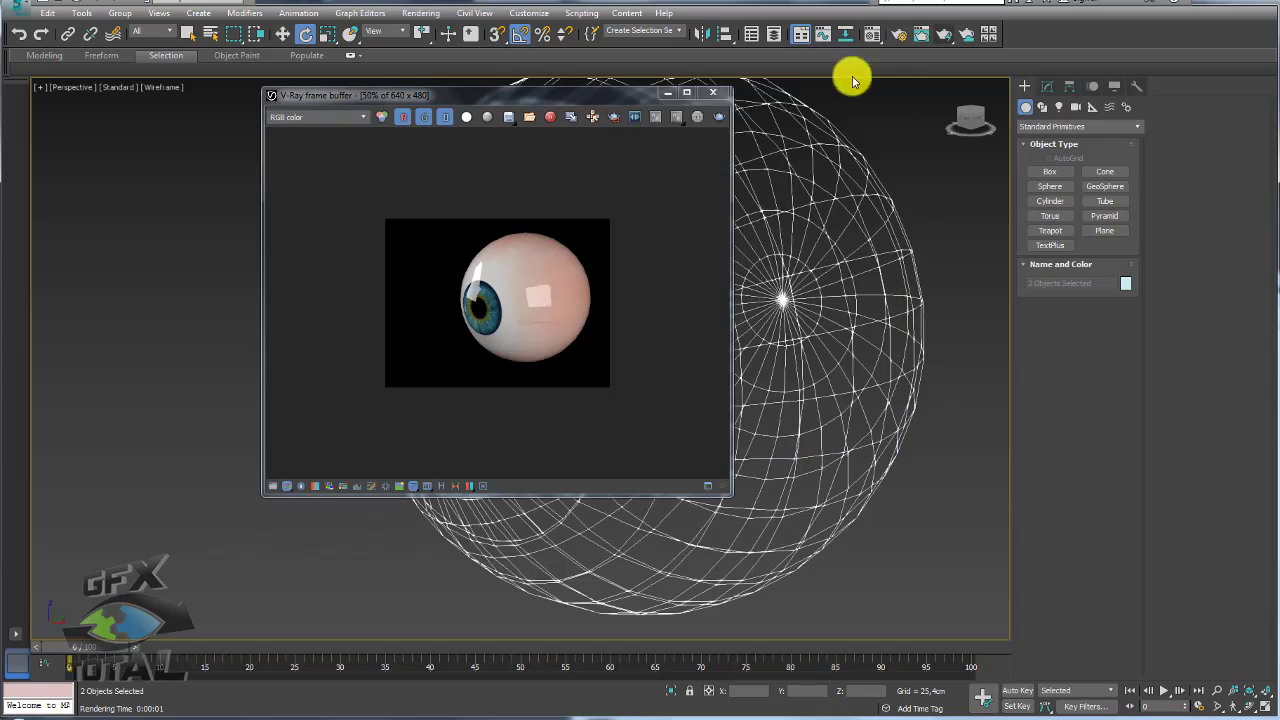
{"action": "left_click", "coordinate": [713, 92]}
{"action": "scroll", "coordinate": [777, 294], "scroll_direction": "up", "scroll_amount": 3}
{"action": "scroll", "coordinate": [749, 329], "scroll_direction": "up", "scroll_amount": 2}
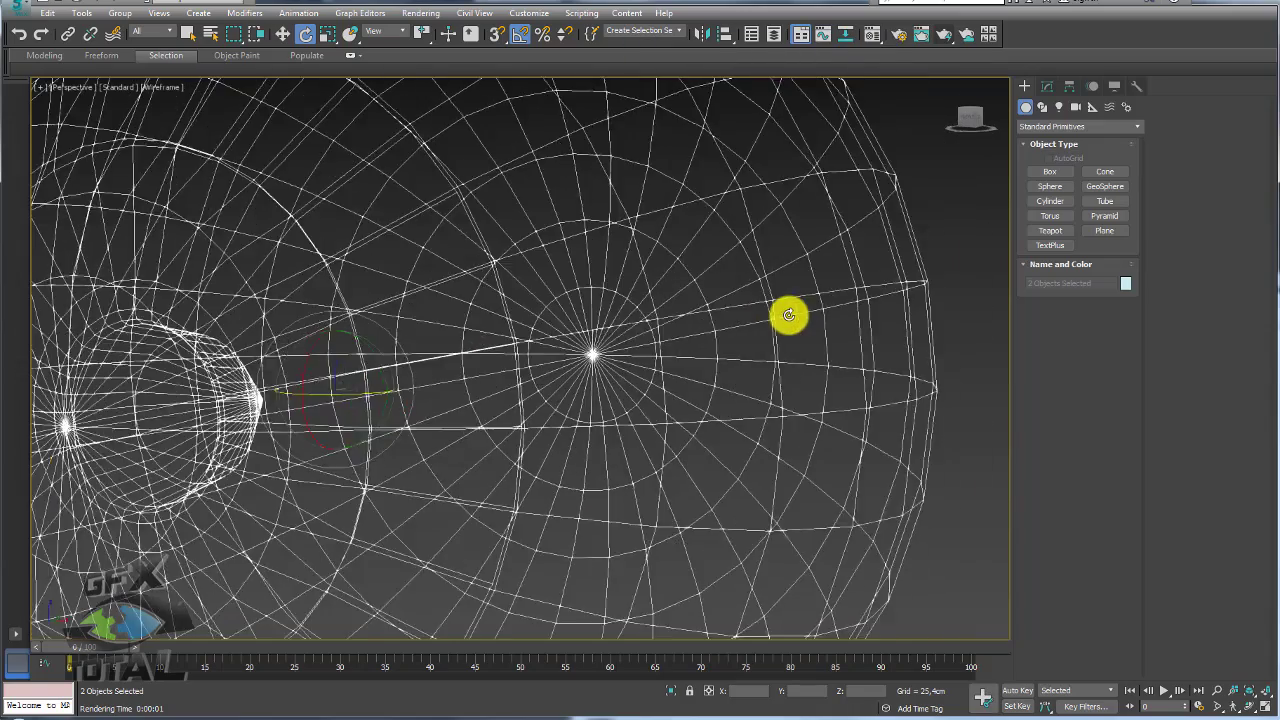
{"action": "scroll", "coordinate": [795, 330], "scroll_direction": "down", "scroll_amount": 2}
{"action": "left_click", "coordinate": [948, 35]}
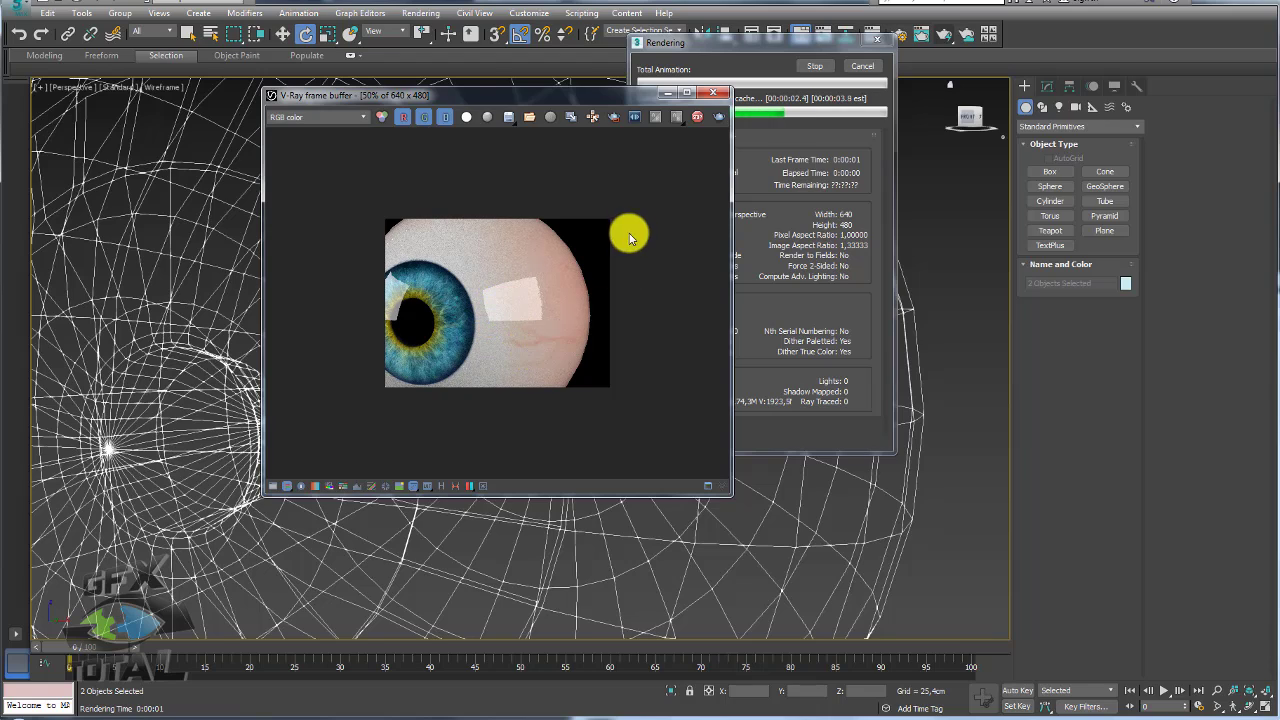
{"action": "left_click", "coordinate": [716, 95]}
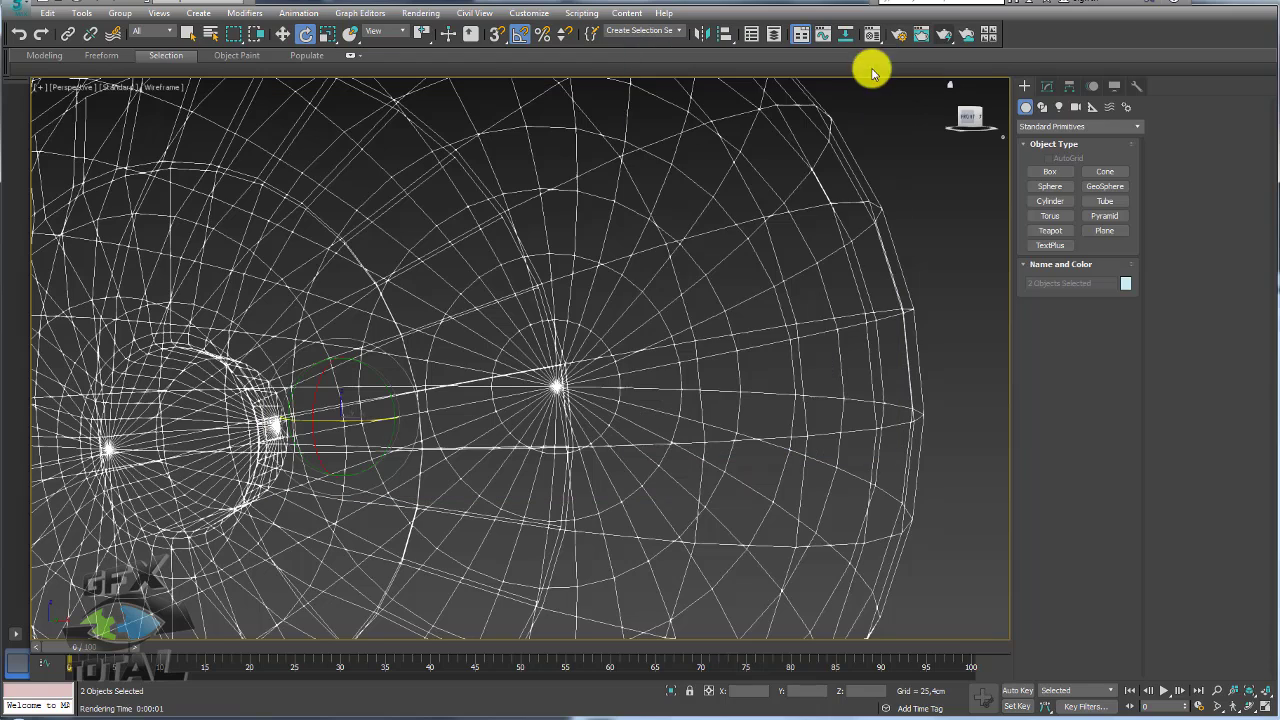
{"action": "left_click", "coordinate": [862, 66]}
{"action": "scroll", "coordinate": [765, 370], "scroll_direction": "up", "scroll_amount": 2}
{"action": "scroll", "coordinate": [757, 386], "scroll_direction": "up", "scroll_amount": 2}
Lower the eye material's Bump amount to 30 in the Material Editor
{"action": "left_click", "coordinate": [868, 34]}
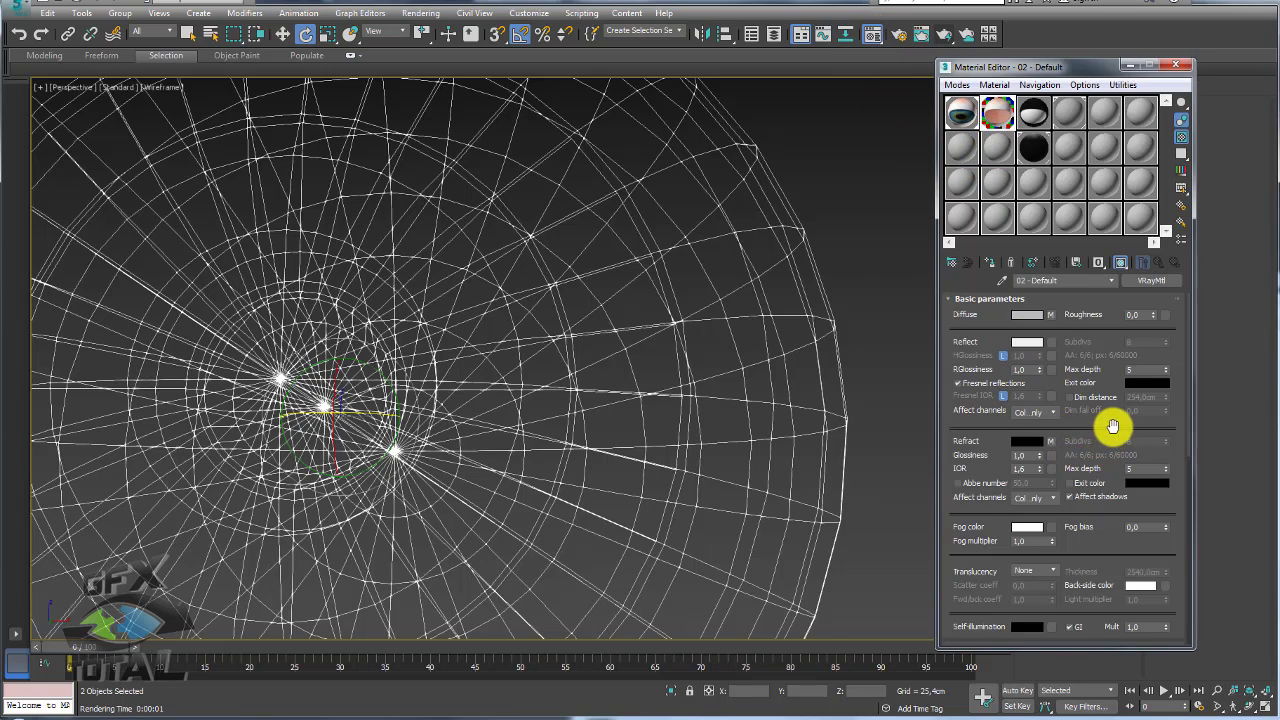
{"action": "left_click_drag", "start_coordinate": [1113, 427], "coordinate": [1026, 137]}
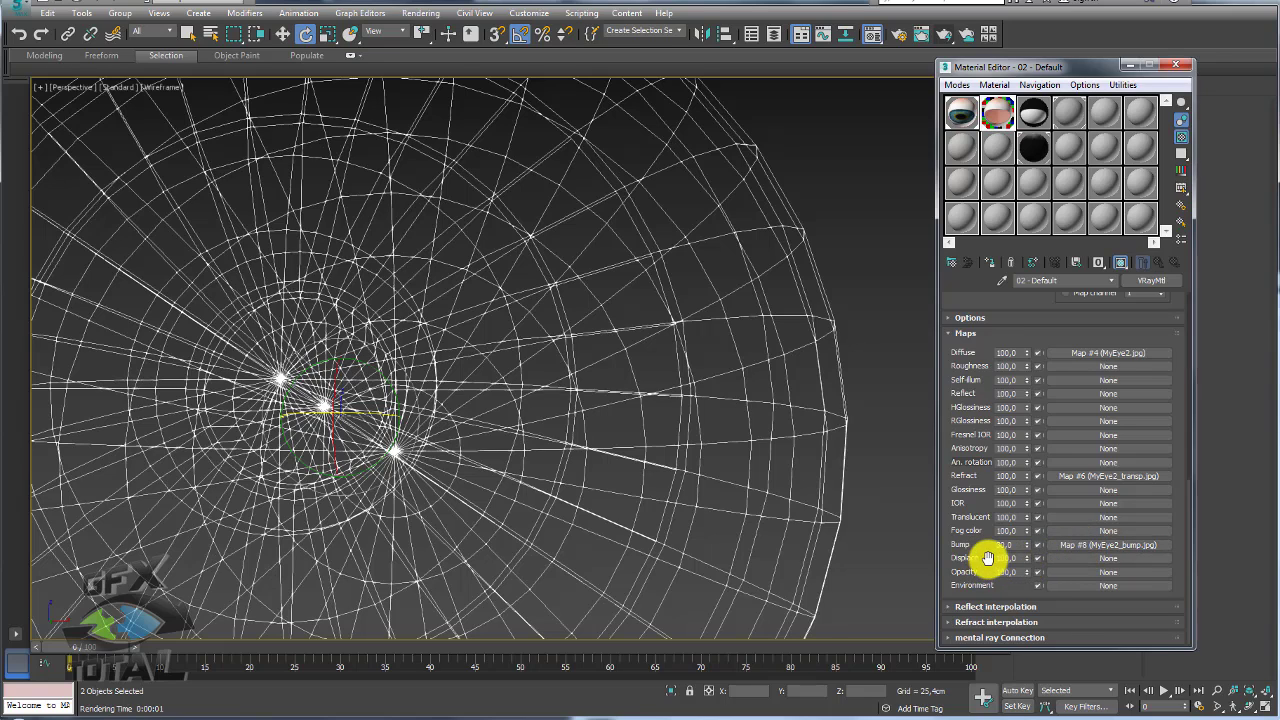
{"action": "type", "text": "30"}
{"action": "key", "text": "Return"}
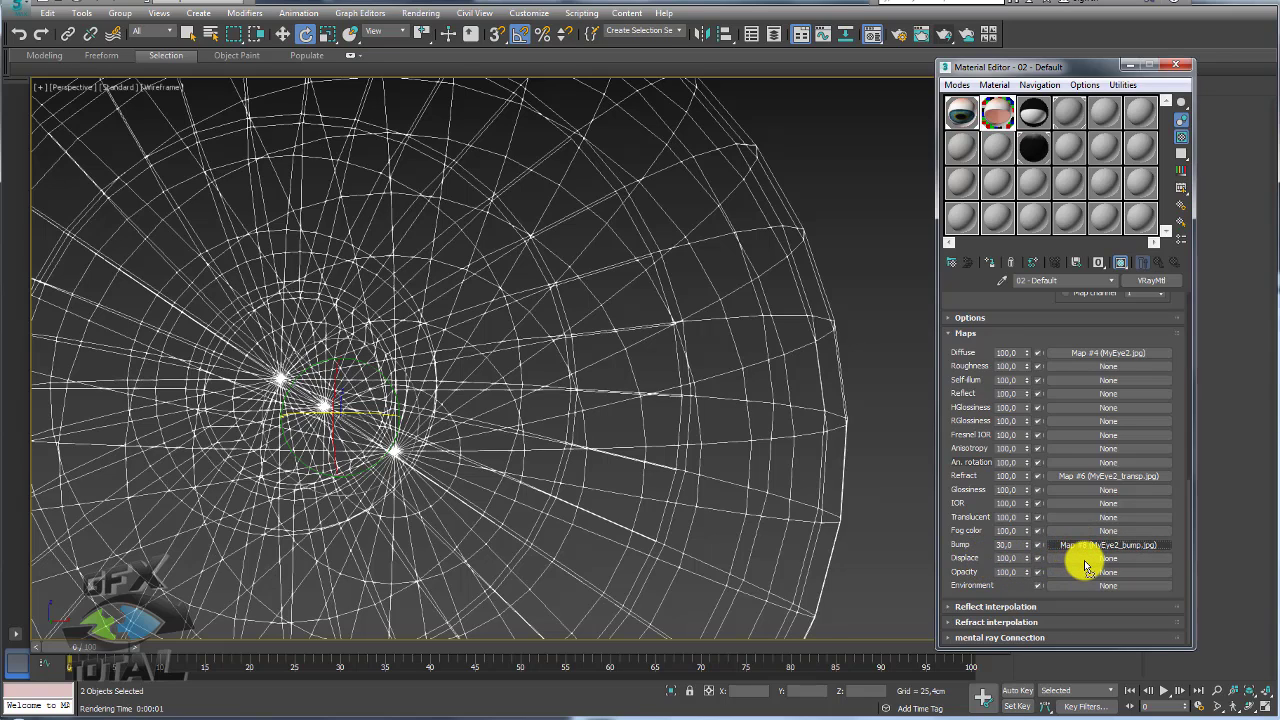
Instance MyEye2_bump.jpg into the Displace slot and set the Displace amount to 10
{"action": "left_click_drag", "start_coordinate": [1087, 566], "coordinate": [1087, 560]}
{"action": "left_click", "coordinate": [1034, 400]}
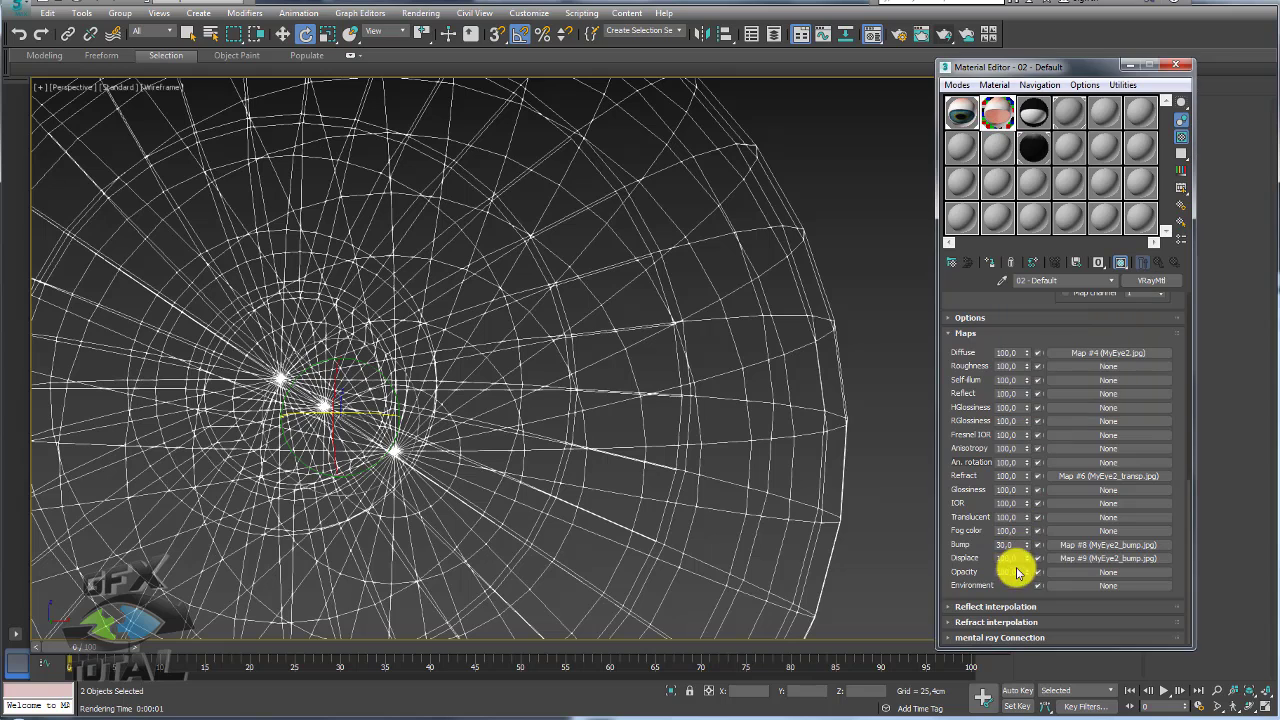
{"action": "left_click_drag", "start_coordinate": [997, 563], "coordinate": [1022, 555]}
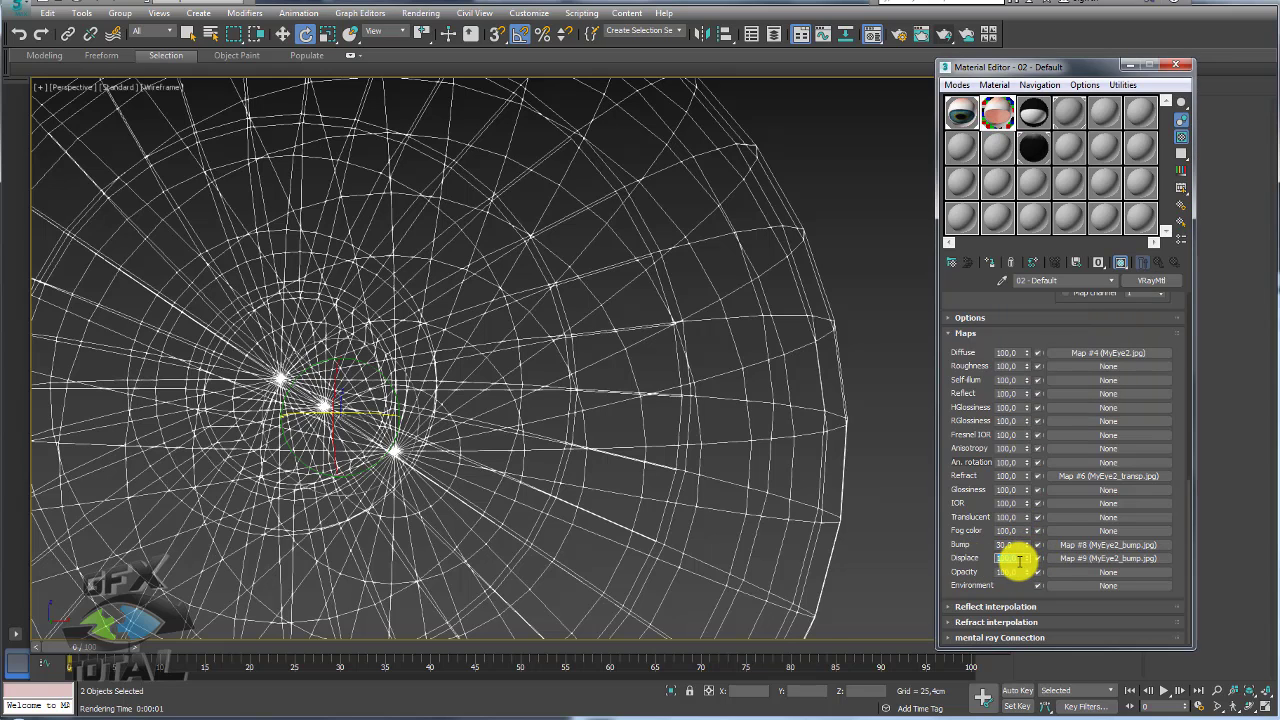
{"action": "type", "text": "10"}
{"action": "key", "text": "Return"}
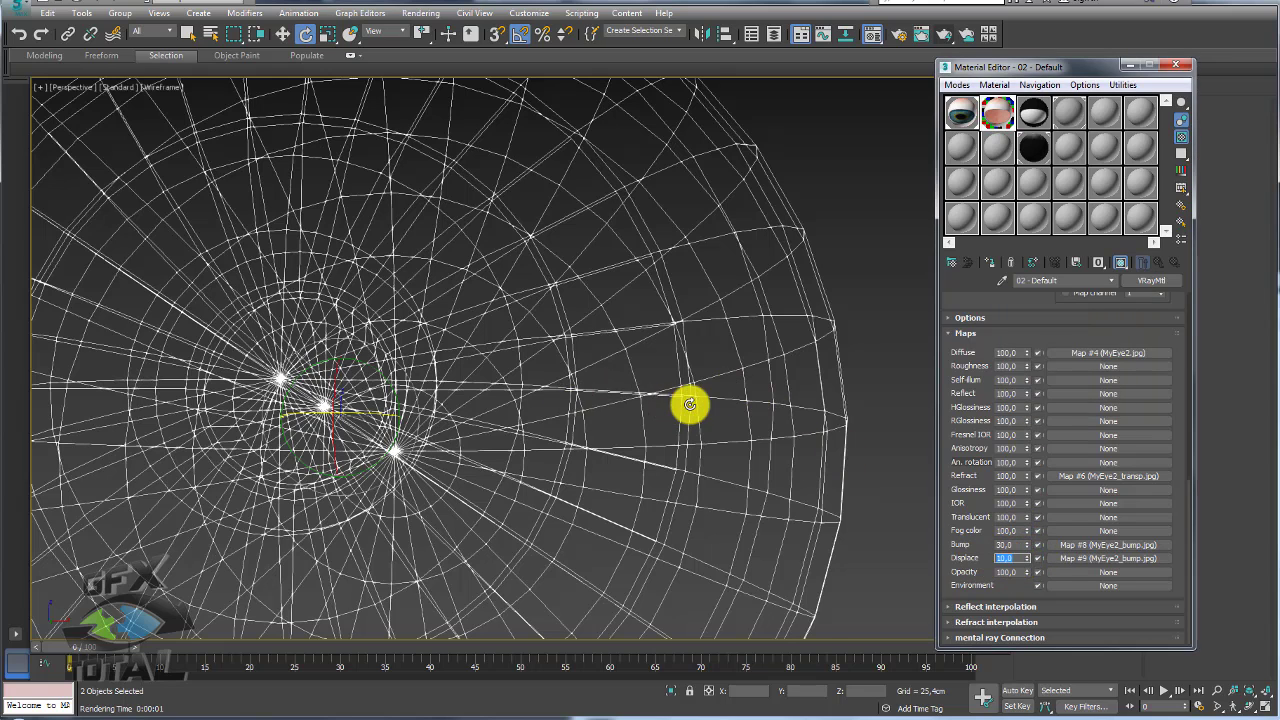
{"action": "key", "text": "z"}
{"action": "middle_click_drag", "start_coordinate": [666, 406], "coordinate": [646, 402], "text": "alt"}
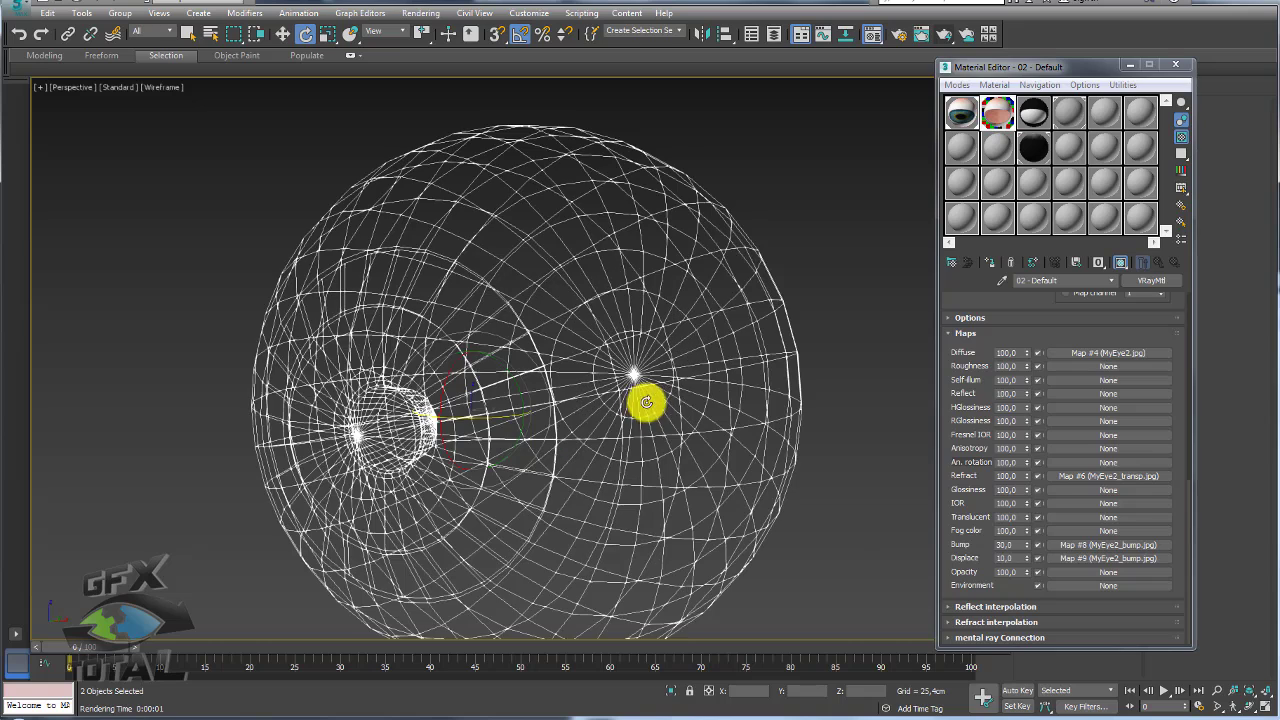
Render the eye in V-Ray, zoom into the frame buffer to check the displaced veins, then stop
{"action": "left_click", "coordinate": [943, 34]}
{"action": "scroll", "coordinate": [505, 325], "scroll_direction": "up", "scroll_amount": 2}
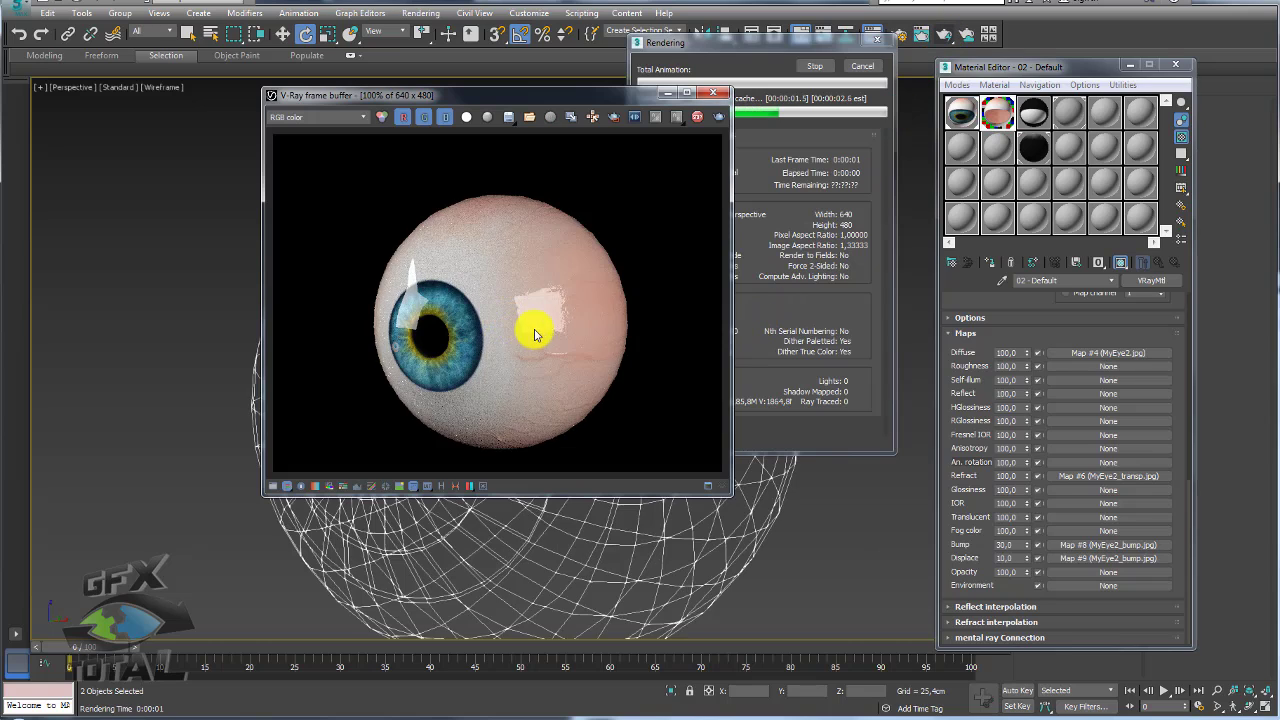
{"action": "scroll", "coordinate": [528, 329], "scroll_direction": "up", "scroll_amount": 1}
{"action": "scroll", "coordinate": [571, 386], "scroll_direction": "down", "scroll_amount": 1}
{"action": "middle_click_drag", "start_coordinate": [565, 325], "coordinate": [514, 266]}
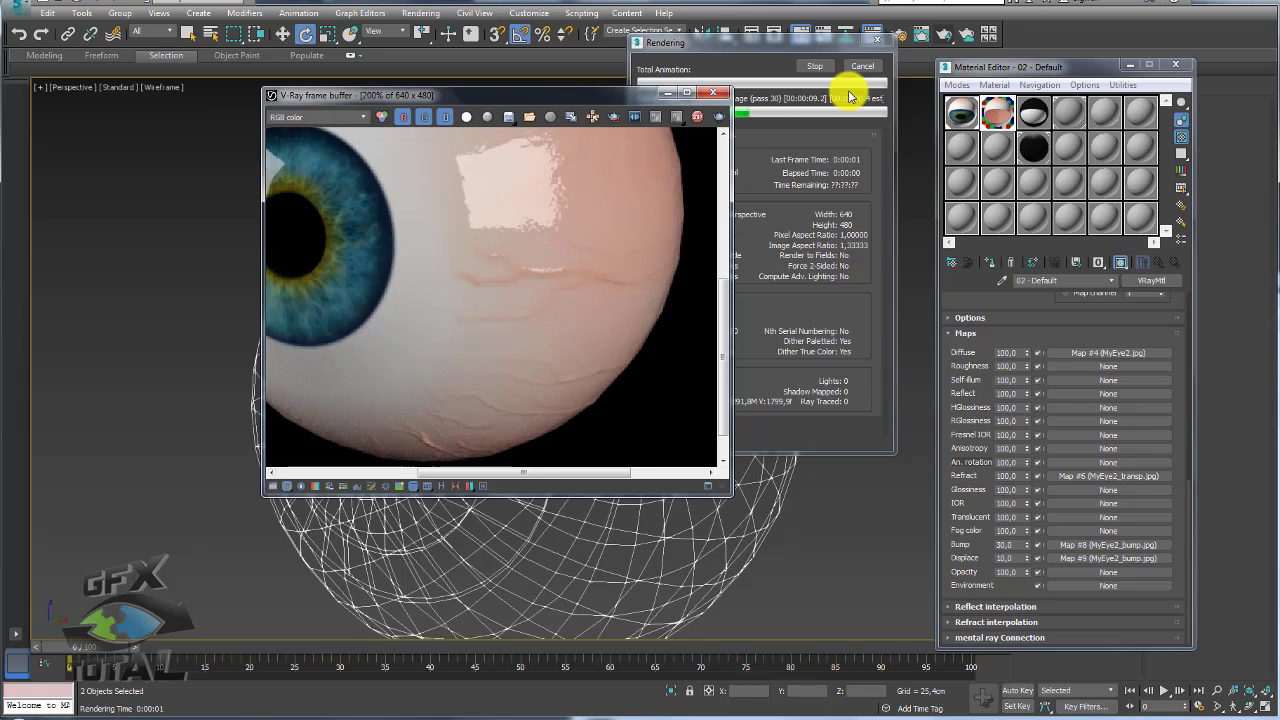
{"action": "left_click", "coordinate": [815, 66]}
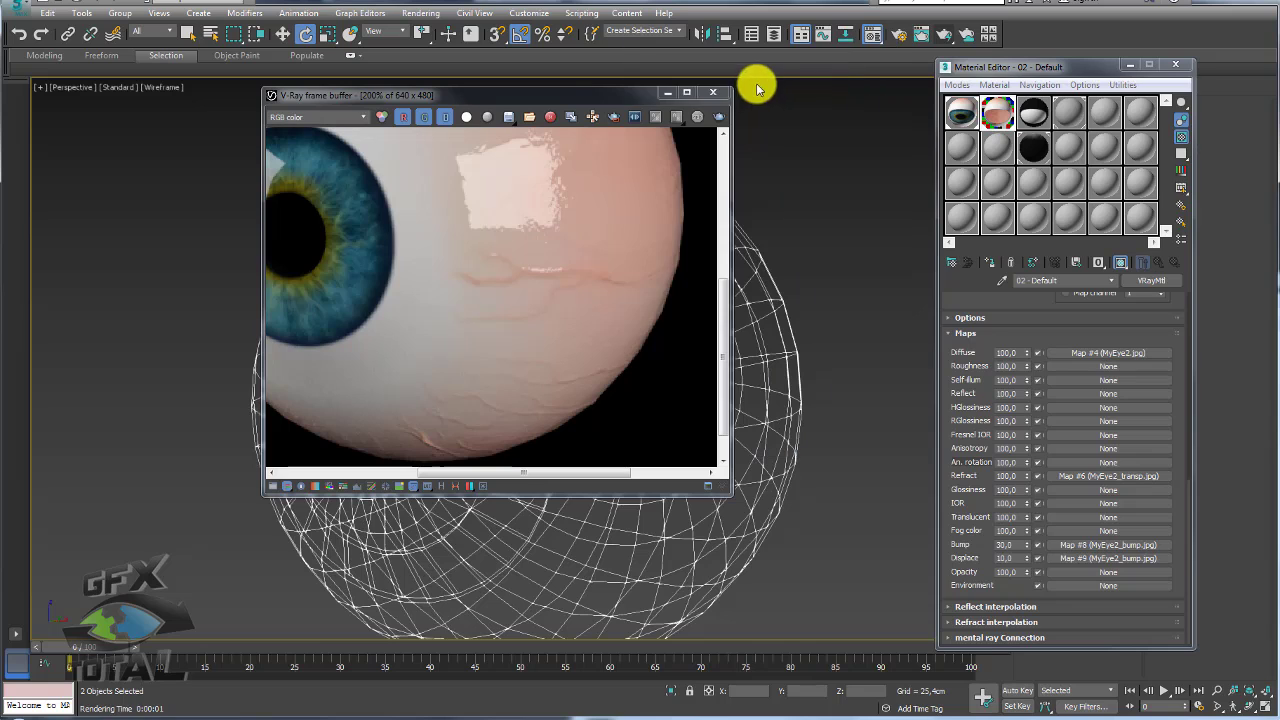
Close the Material Editor and show the eyeball shaded with edges in the viewport
{"action": "left_click", "coordinate": [1176, 65]}
{"action": "mouse_move", "coordinate": [743, 286]}
{"action": "left_mouse_down"}
{"action": "mouse_move", "coordinate": [734, 394]}
{"action": "mouse_move", "coordinate": [669, 383]}
{"action": "mouse_move", "coordinate": [597, 420]}
{"action": "mouse_move", "coordinate": [717, 424]}
{"action": "left_mouse_up"}
{"action": "key", "text": "F3"}
{"action": "scroll", "coordinate": [654, 390], "scroll_direction": "up", "scroll_amount": 5}
Hide the outer cornea sphere and select the inner eyeball Object001
{"action": "right_click", "coordinate": [738, 384]}
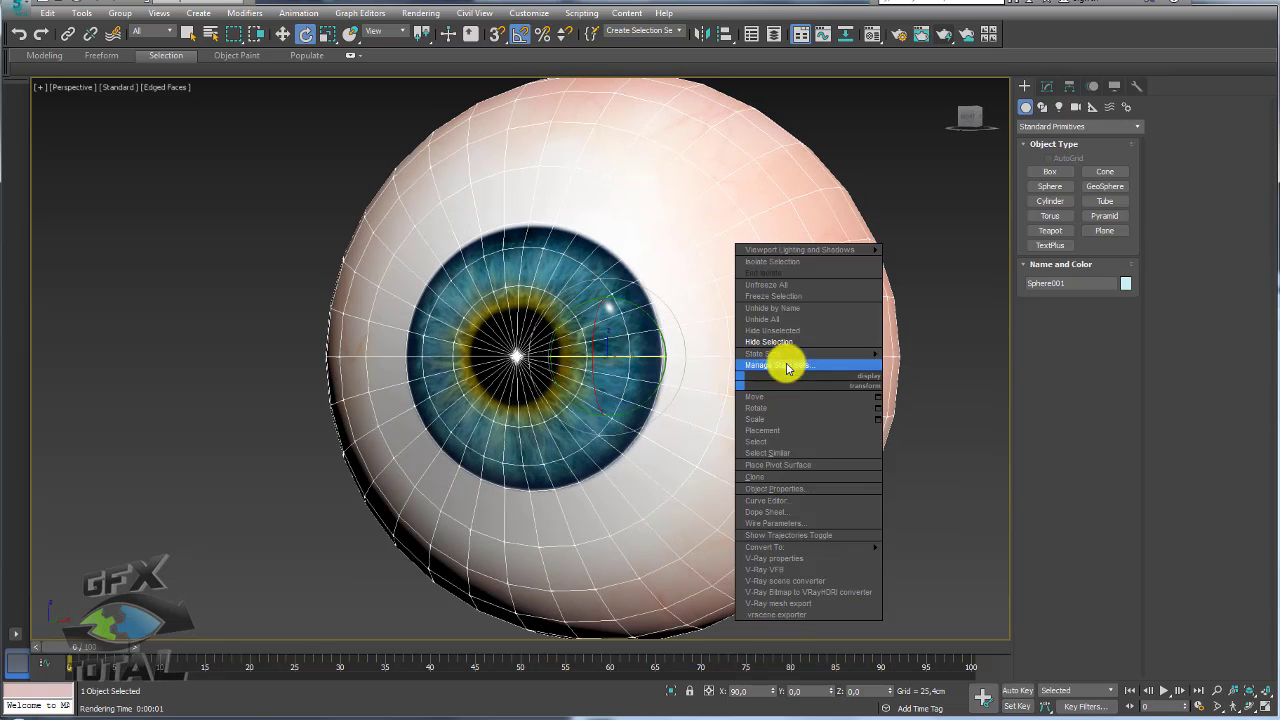
{"action": "left_click", "coordinate": [780, 343]}
{"action": "mouse_move", "coordinate": [743, 354]}
{"action": "middle_mouse_down", "text": "alt"}
{"action": "mouse_move", "coordinate": [652, 383]}
{"action": "mouse_move", "coordinate": [643, 371]}
{"action": "middle_mouse_up", "text": "alt"}
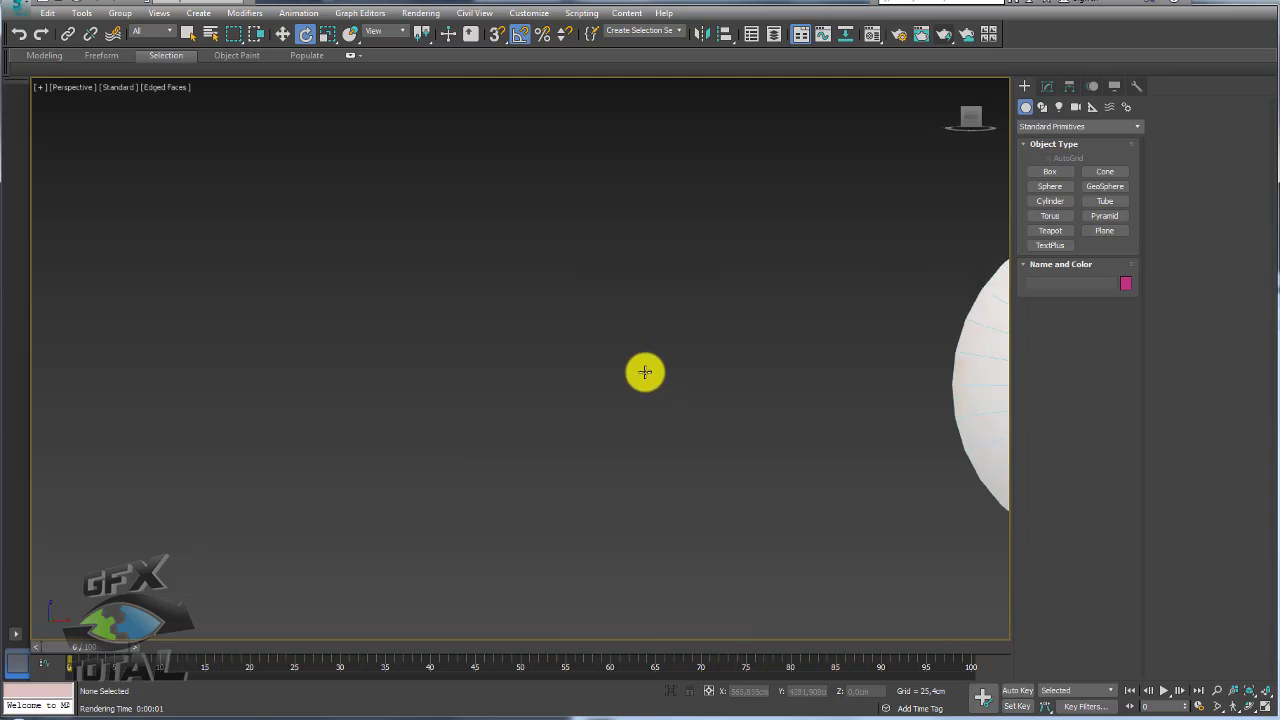
{"action": "scroll", "coordinate": [643, 371], "scroll_direction": "down", "scroll_amount": 5}
{"action": "left_click", "coordinate": [777, 391]}
Copy the eyeball off to the right as Object002
{"action": "scroll", "coordinate": [777, 391], "scroll_direction": "up", "scroll_amount": 4}
{"action": "scroll", "coordinate": [900, 410], "scroll_direction": "up", "scroll_amount": 3}
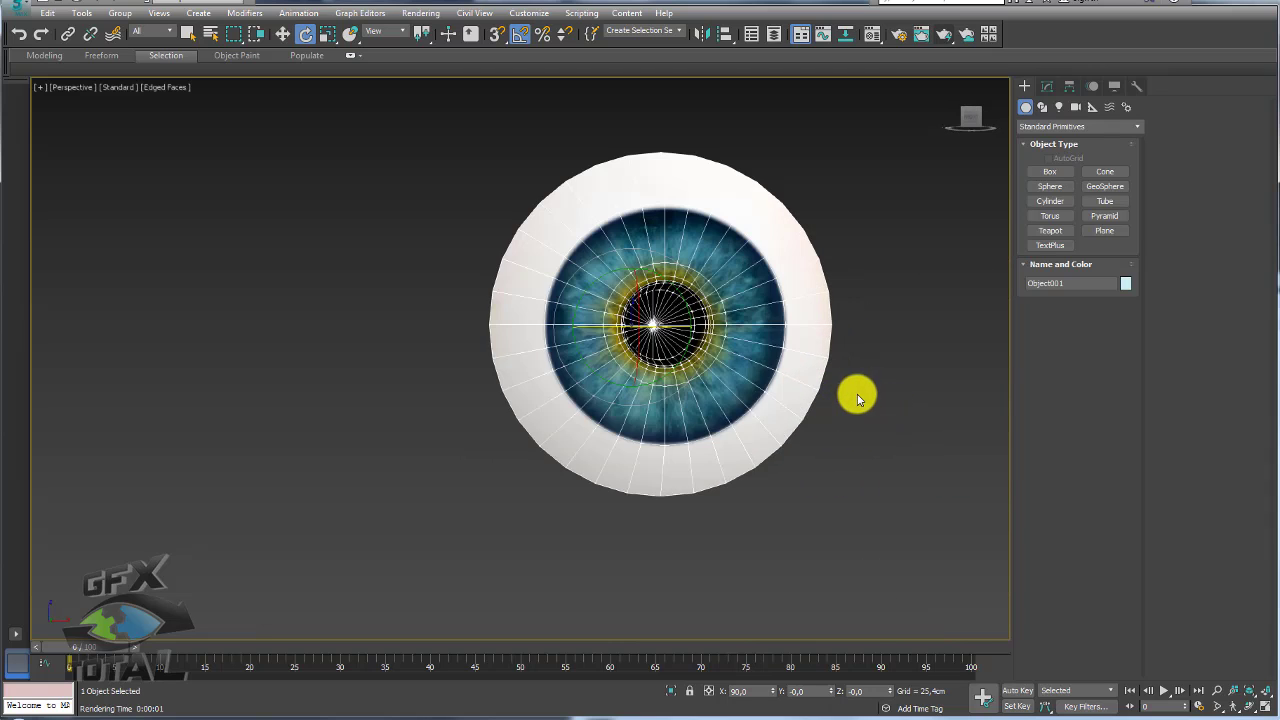
{"action": "middle_click_drag", "start_coordinate": [854, 394], "coordinate": [645, 428]}
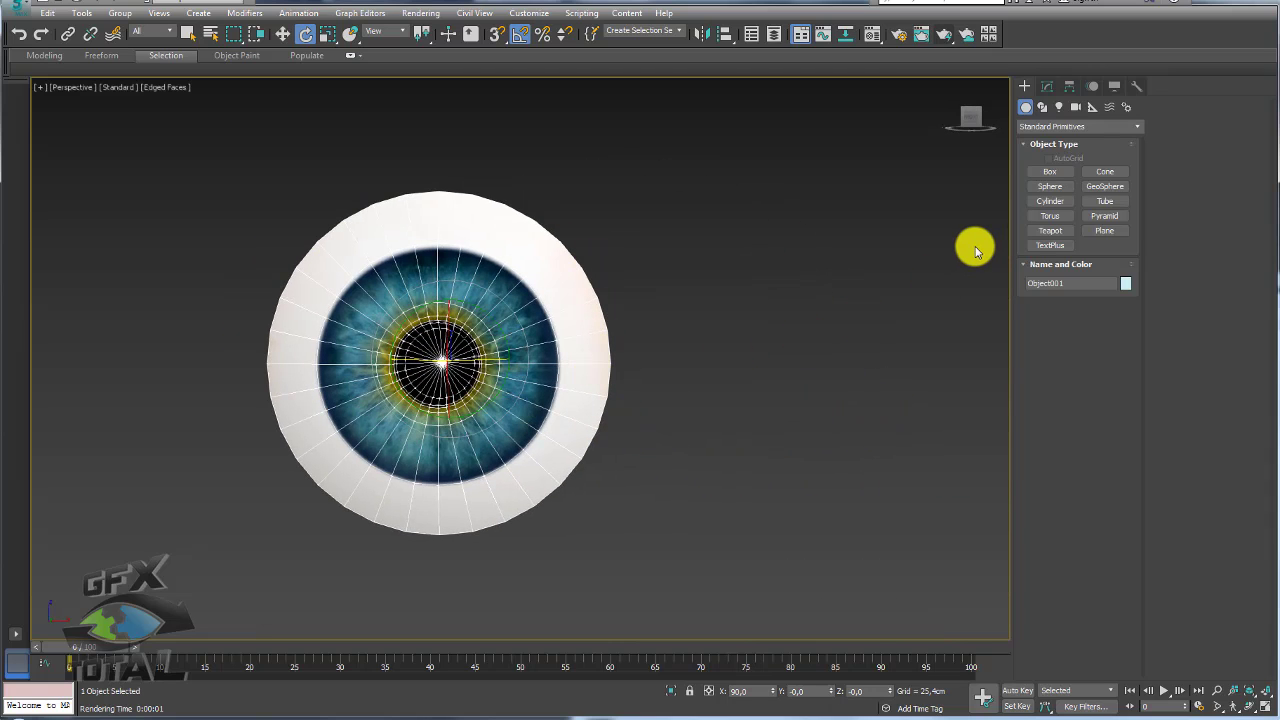
{"action": "middle_click_drag", "start_coordinate": [975, 250], "coordinate": [818, 322], "text": "alt"}
{"action": "scroll", "coordinate": [557, 298], "scroll_direction": "down", "scroll_amount": 4}
{"action": "middle_click_drag", "start_coordinate": [557, 298], "coordinate": [609, 352], "text": "alt"}
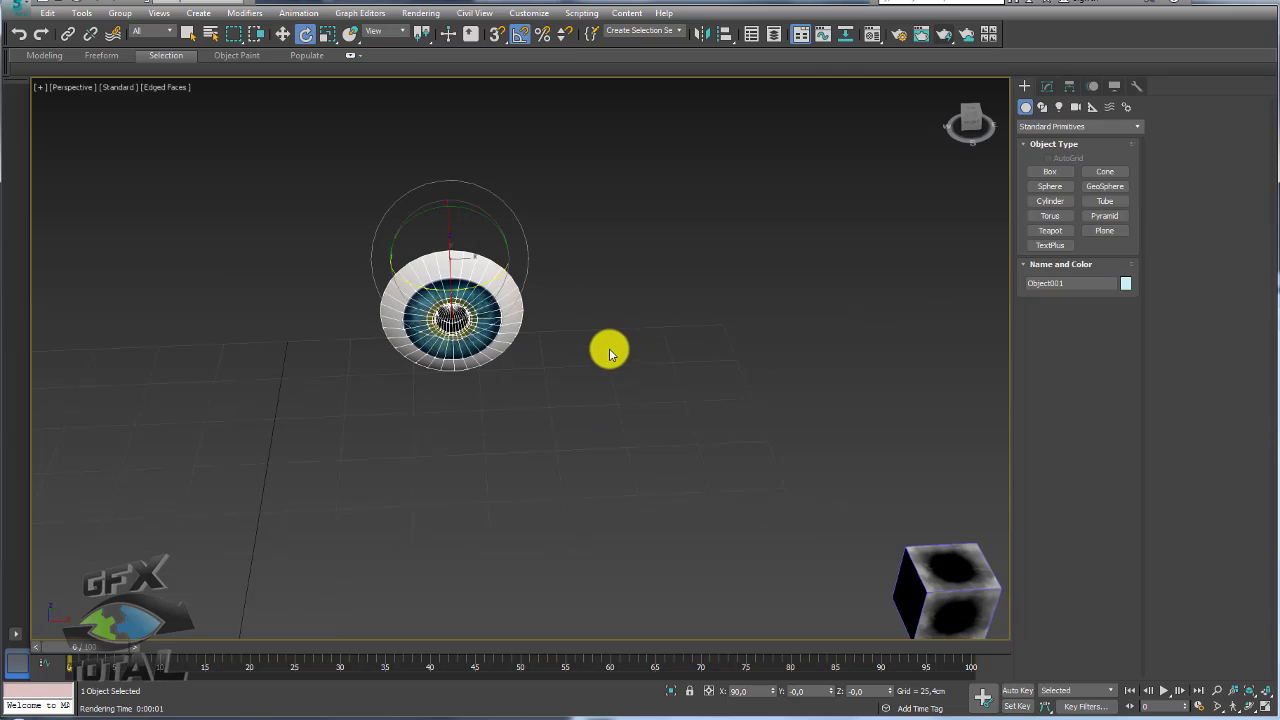
{"action": "key", "text": "w"}
{"action": "left_click_drag", "start_coordinate": [497, 257], "coordinate": [851, 286], "text": "shift"}
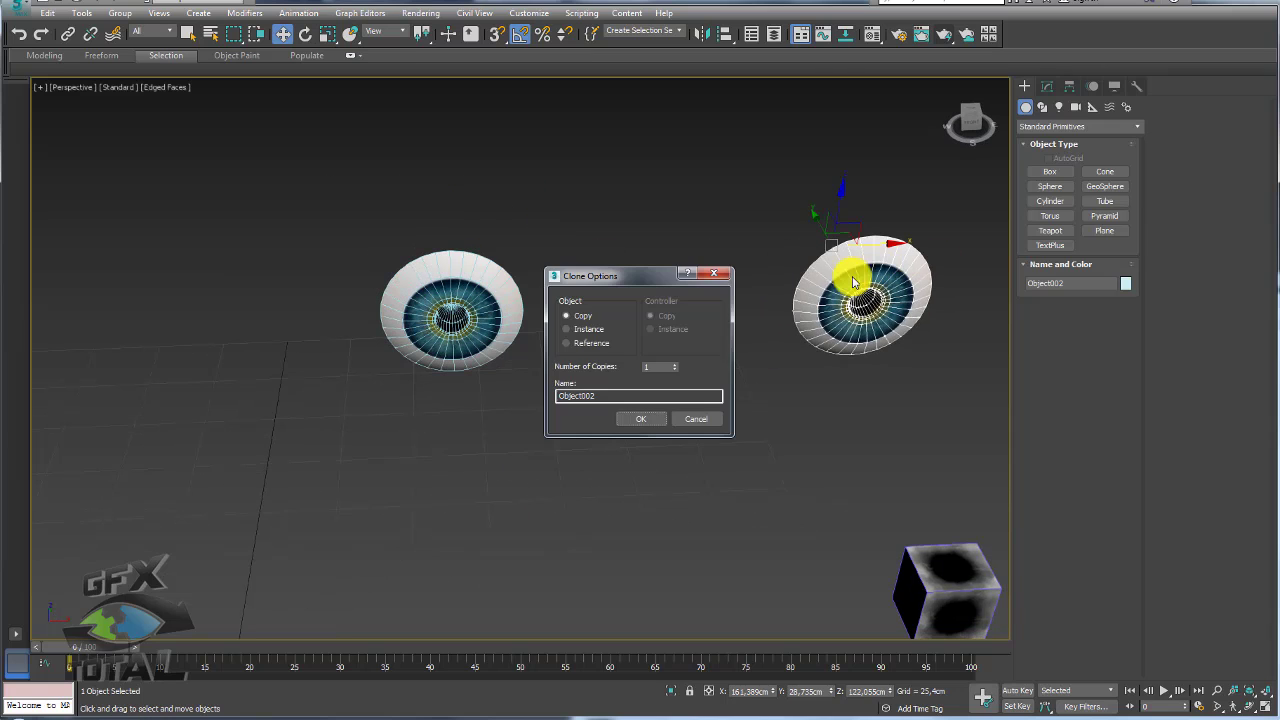
{"action": "left_click", "coordinate": [651, 416]}
Scale the inner iris vertex rings of Object002 outward to dilate its pupil
{"action": "scroll", "coordinate": [653, 363], "scroll_direction": "up", "scroll_amount": 3}
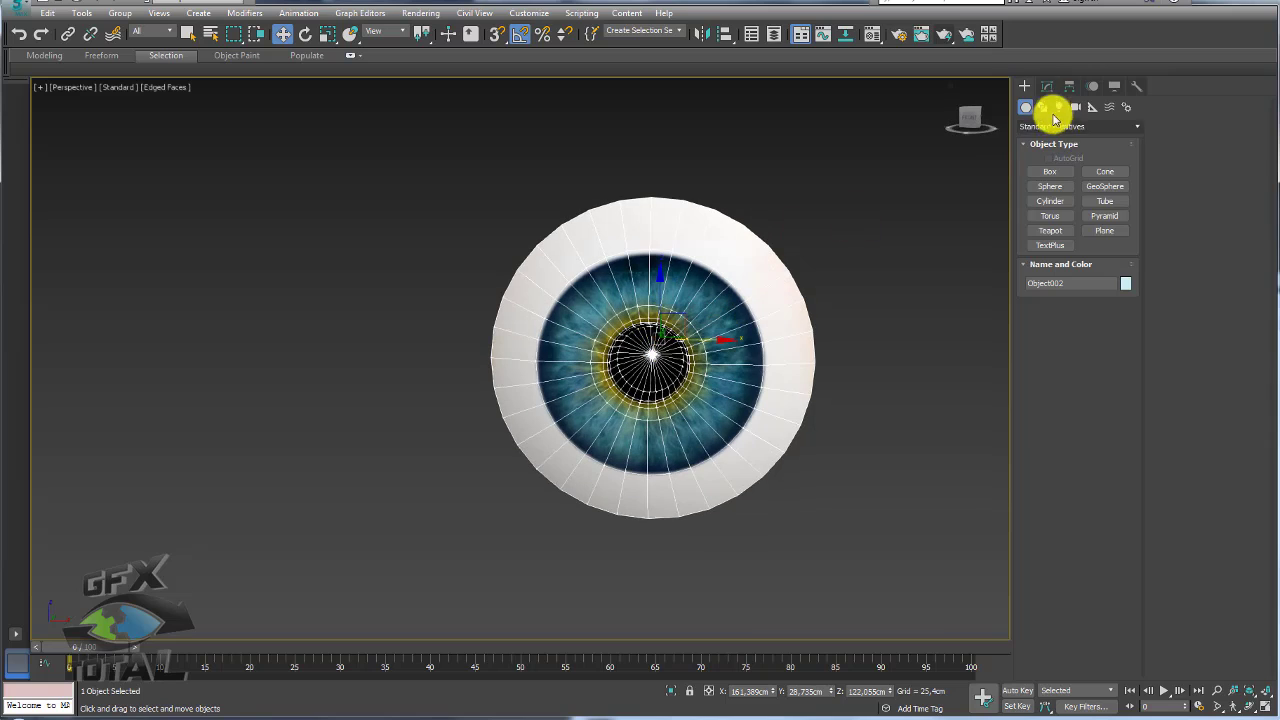
{"action": "left_click", "coordinate": [1047, 86]}
{"action": "left_click", "coordinate": [1042, 361]}
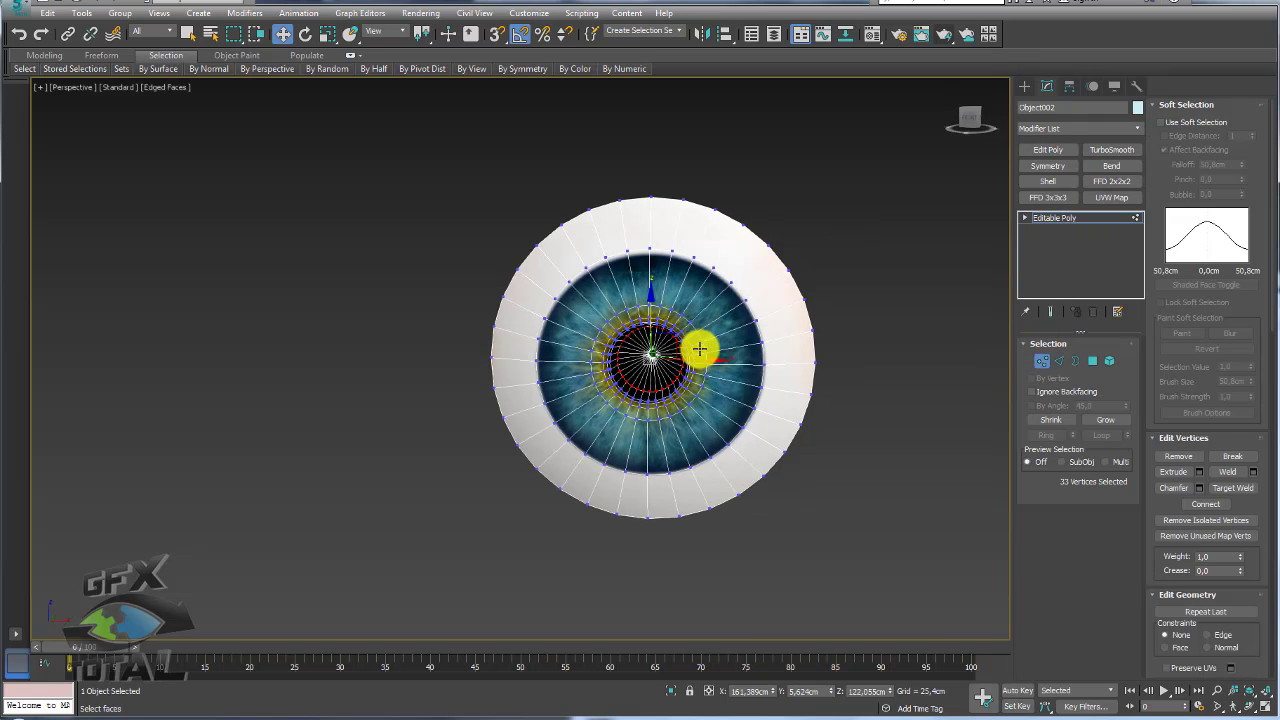
{"action": "left_click", "coordinate": [1104, 420]}
{"action": "middle_click_drag", "start_coordinate": [706, 366], "coordinate": [686, 366], "text": "alt"}
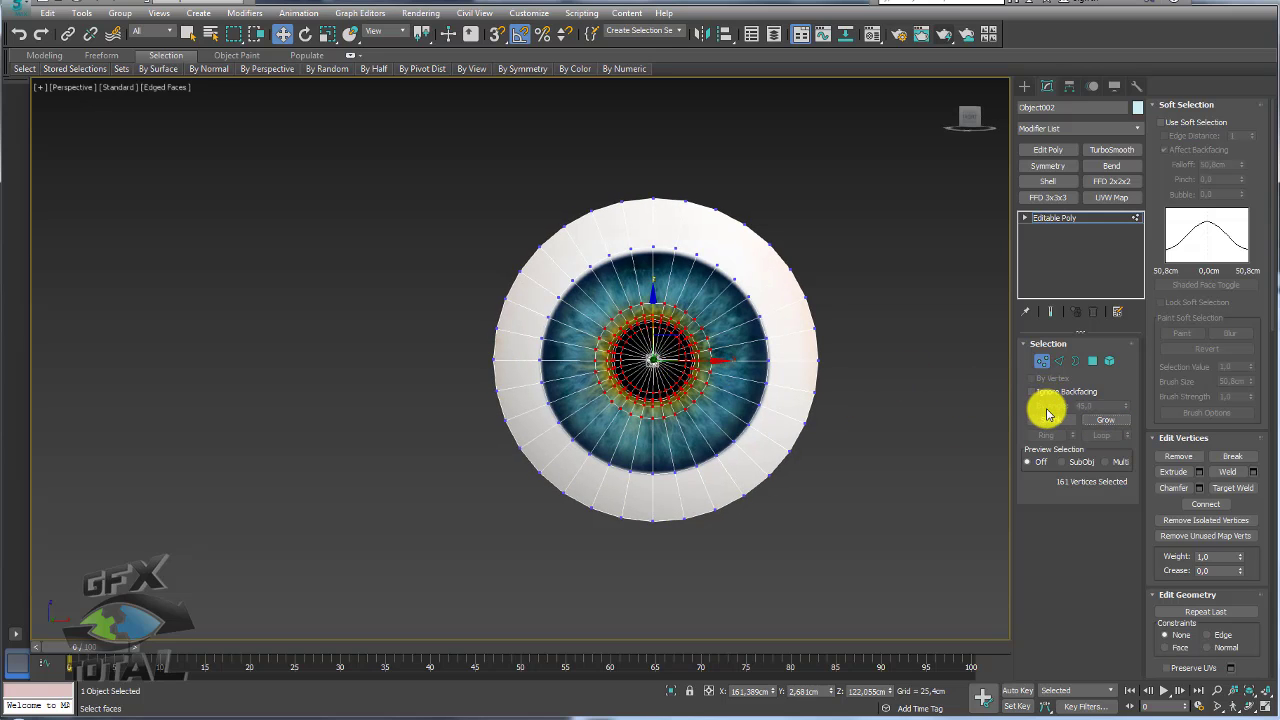
{"action": "key", "text": "r"}
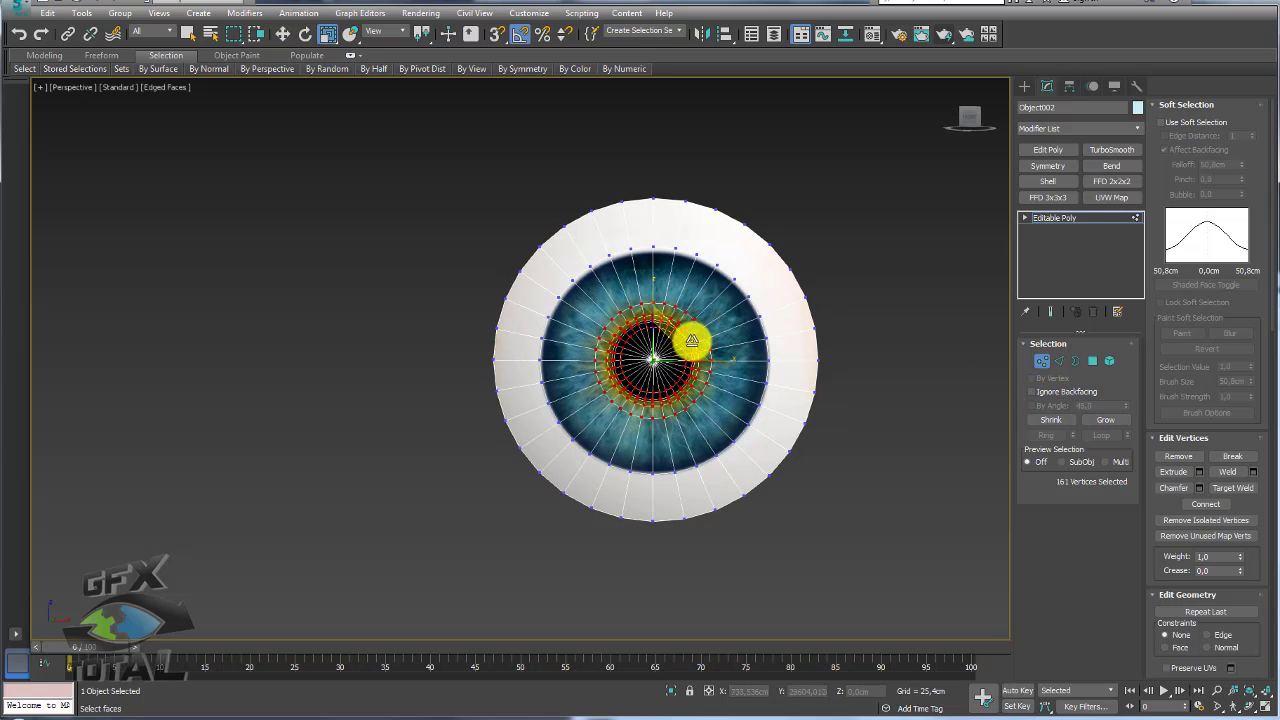
{"action": "left_click_drag", "start_coordinate": [692, 341], "coordinate": [728, 324]}
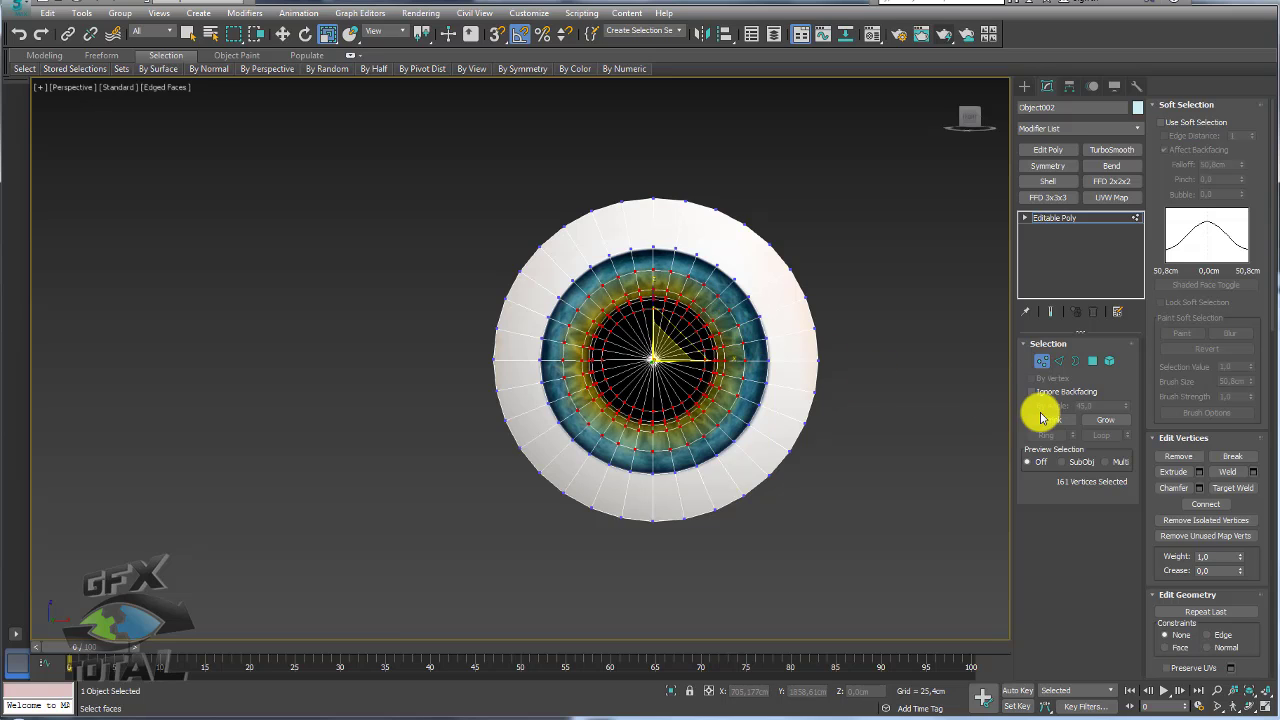
{"action": "left_click", "coordinate": [1050, 420]}
{"action": "left_click_drag", "start_coordinate": [683, 333], "coordinate": [696, 327]}
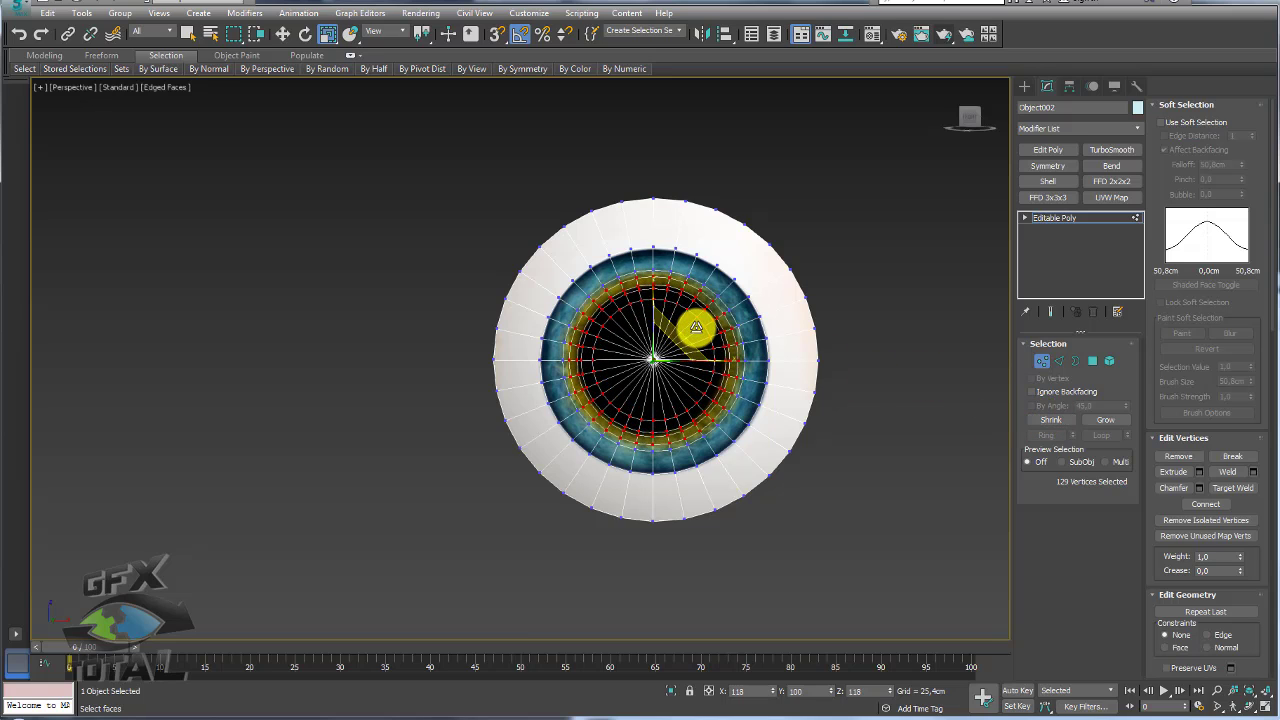
{"action": "scroll", "coordinate": [755, 332], "scroll_direction": "down", "scroll_amount": 5}
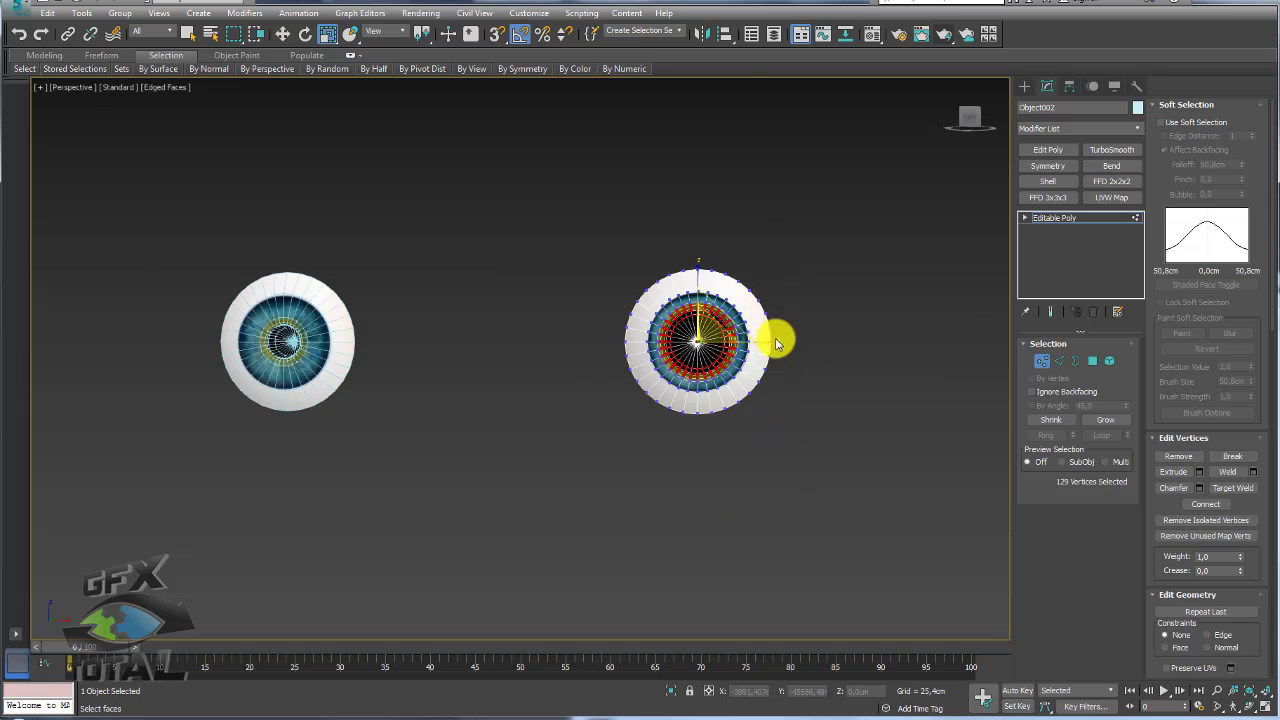
{"action": "left_click", "coordinate": [1050, 219]}
Frame both eyes and reselect the left eyeball Object001
{"action": "middle_click_drag", "start_coordinate": [501, 373], "coordinate": [562, 335]}
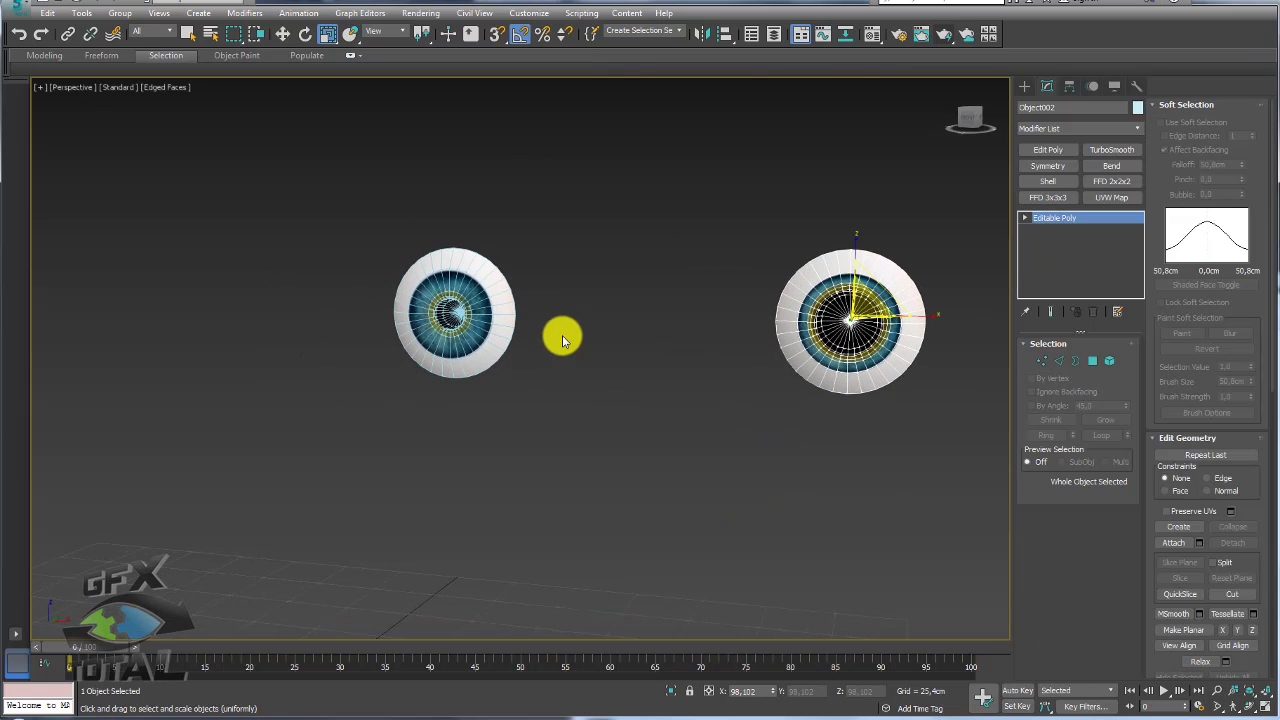
{"action": "left_click", "coordinate": [441, 322]}
{"action": "middle_click_drag", "start_coordinate": [457, 337], "coordinate": [660, 383]}
{"action": "scroll", "coordinate": [600, 375], "scroll_direction": "up", "scroll_amount": 3}
{"action": "scroll", "coordinate": [500, 357], "scroll_direction": "up", "scroll_amount": 2}
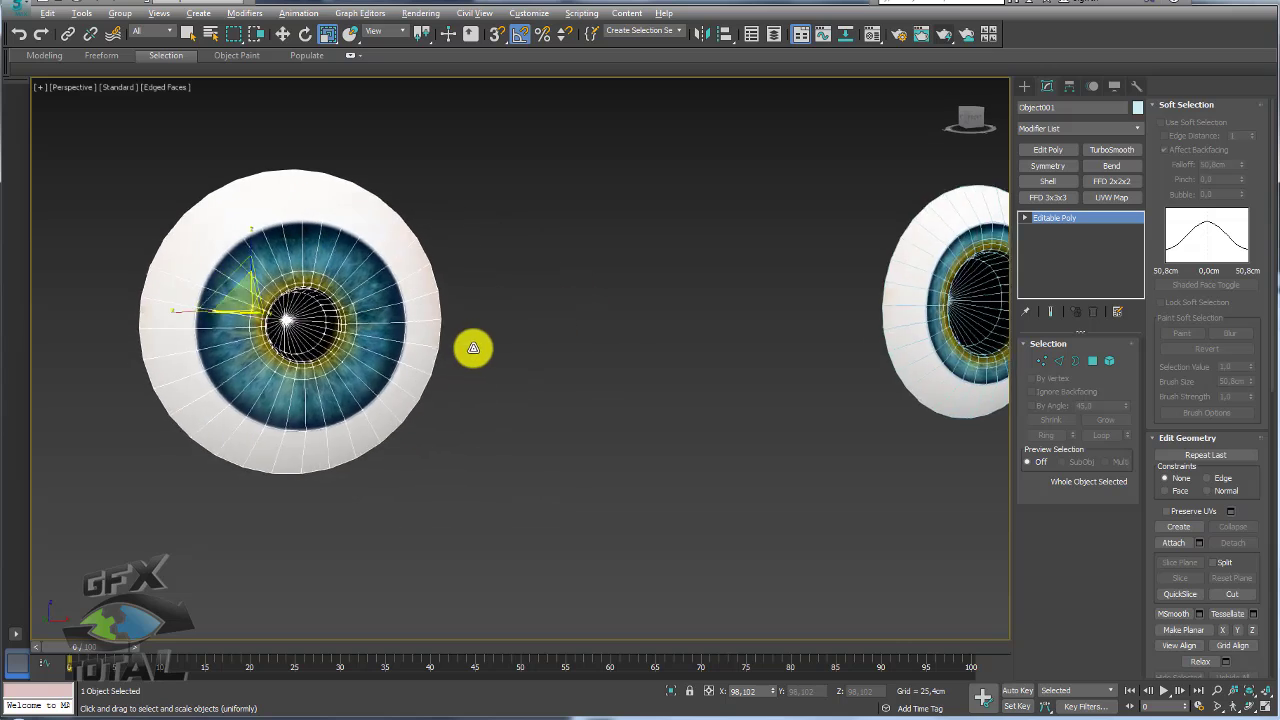
{"action": "scroll", "coordinate": [530, 360], "scroll_direction": "down", "scroll_amount": 4}
{"action": "scroll", "coordinate": [700, 370], "scroll_direction": "up", "scroll_amount": 1}
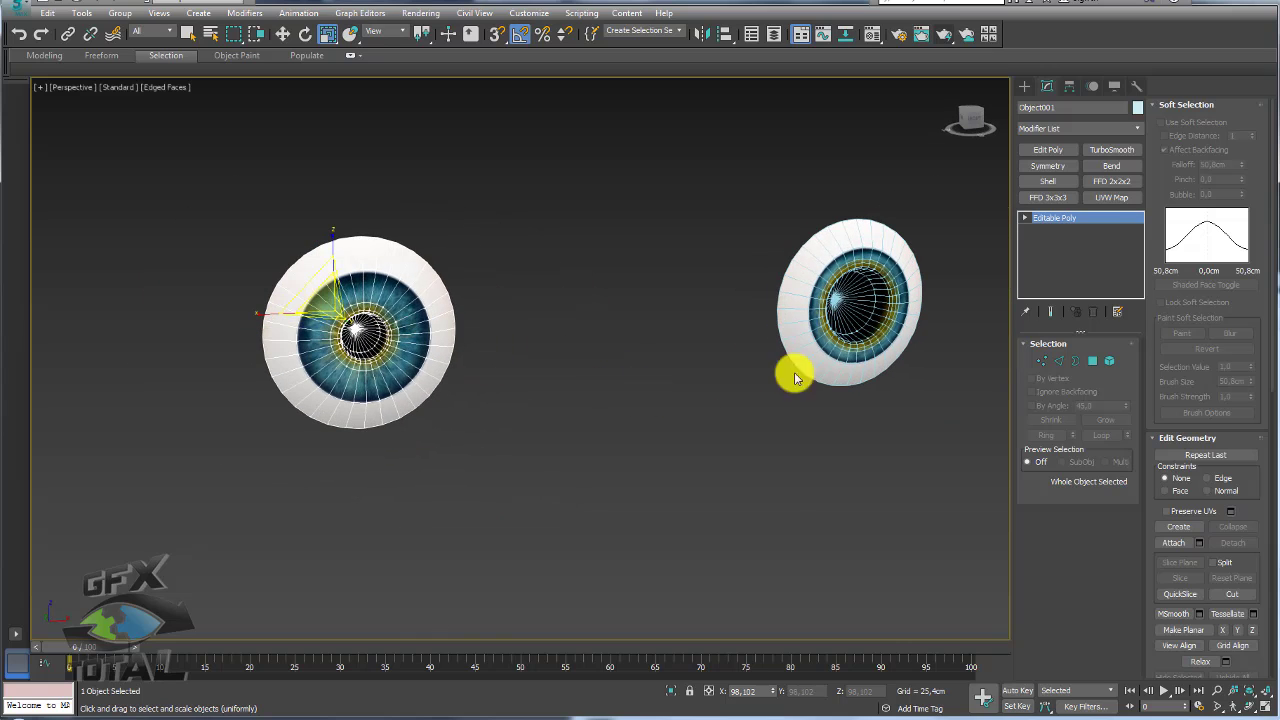
{"action": "left_click", "coordinate": [1080, 128]}
Add a Morpher modifier to the left eyeball Object001
{"action": "mouse_move", "coordinate": [1137, 191]}
{"action": "left_mouse_down"}
{"action": "mouse_move", "coordinate": [1138, 530]}
{"action": "mouse_move", "coordinate": [1140, 440]}
{"action": "left_mouse_up"}
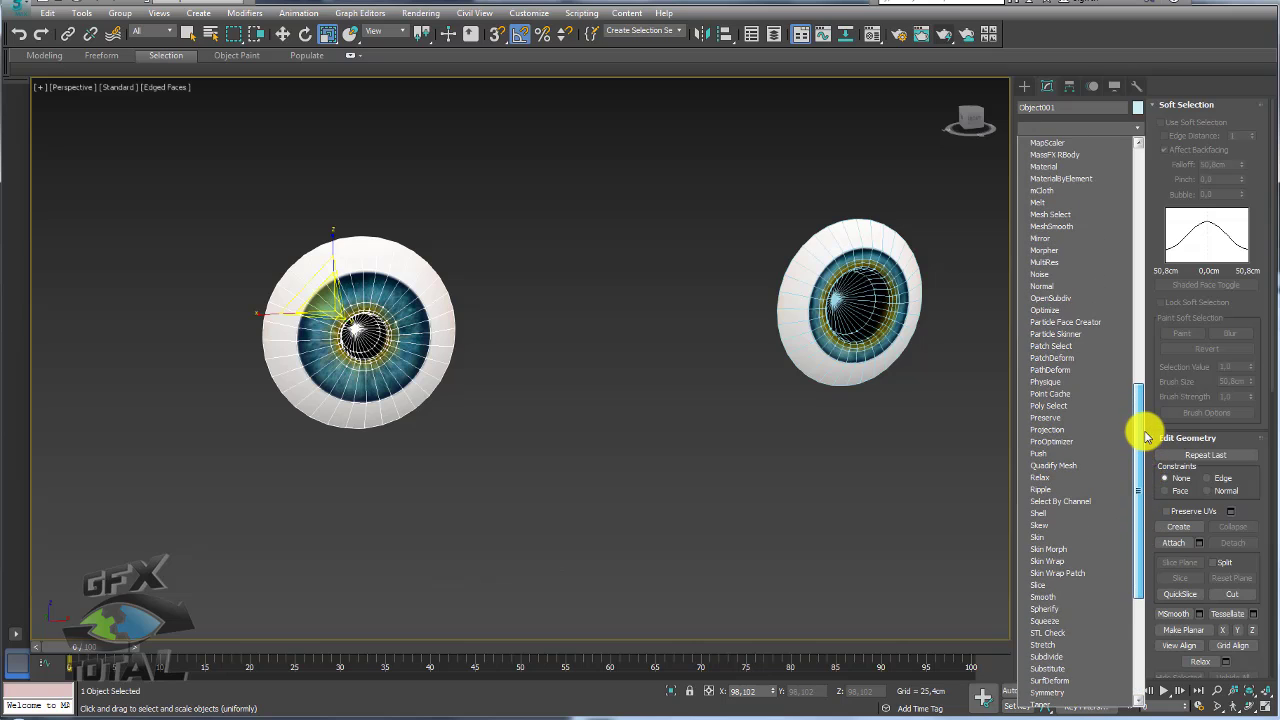
{"action": "left_click", "coordinate": [1052, 250]}
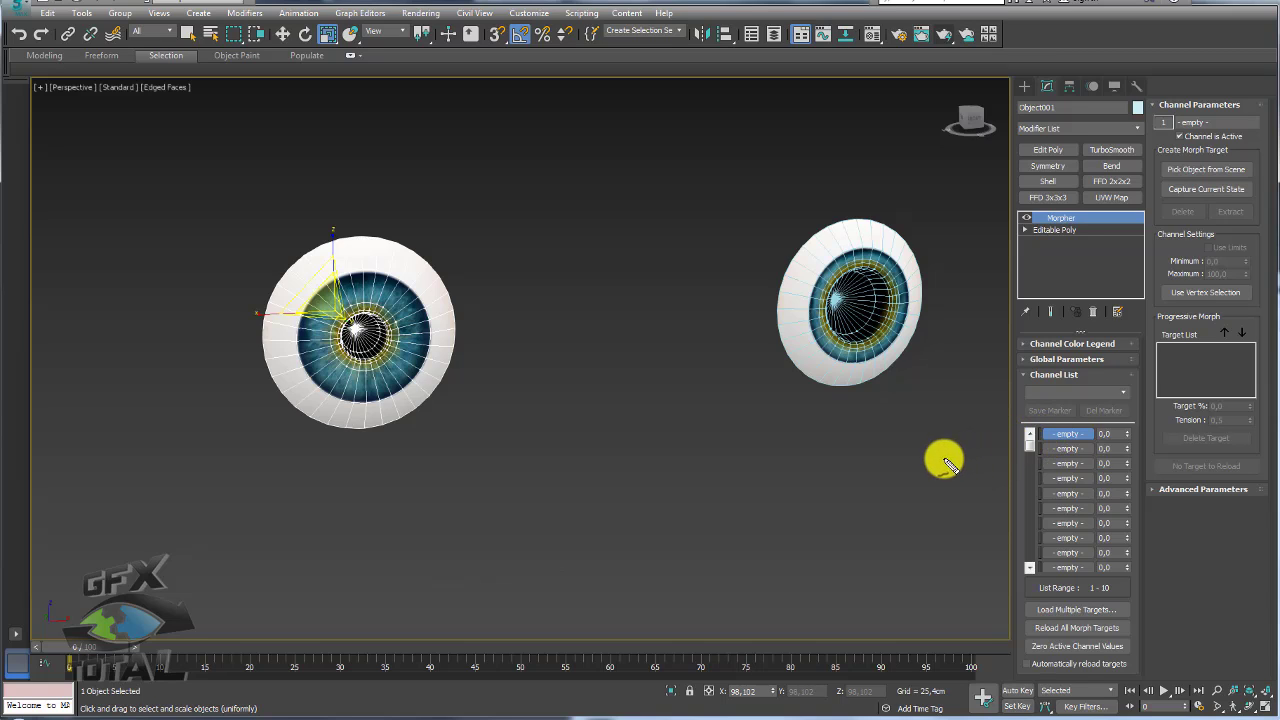
{"action": "mouse_move", "coordinate": [935, 461]}
{"action": "left_mouse_down"}
{"action": "mouse_move", "coordinate": [998, 453]}
{"action": "mouse_move", "coordinate": [955, 355]}
{"action": "left_mouse_up"}
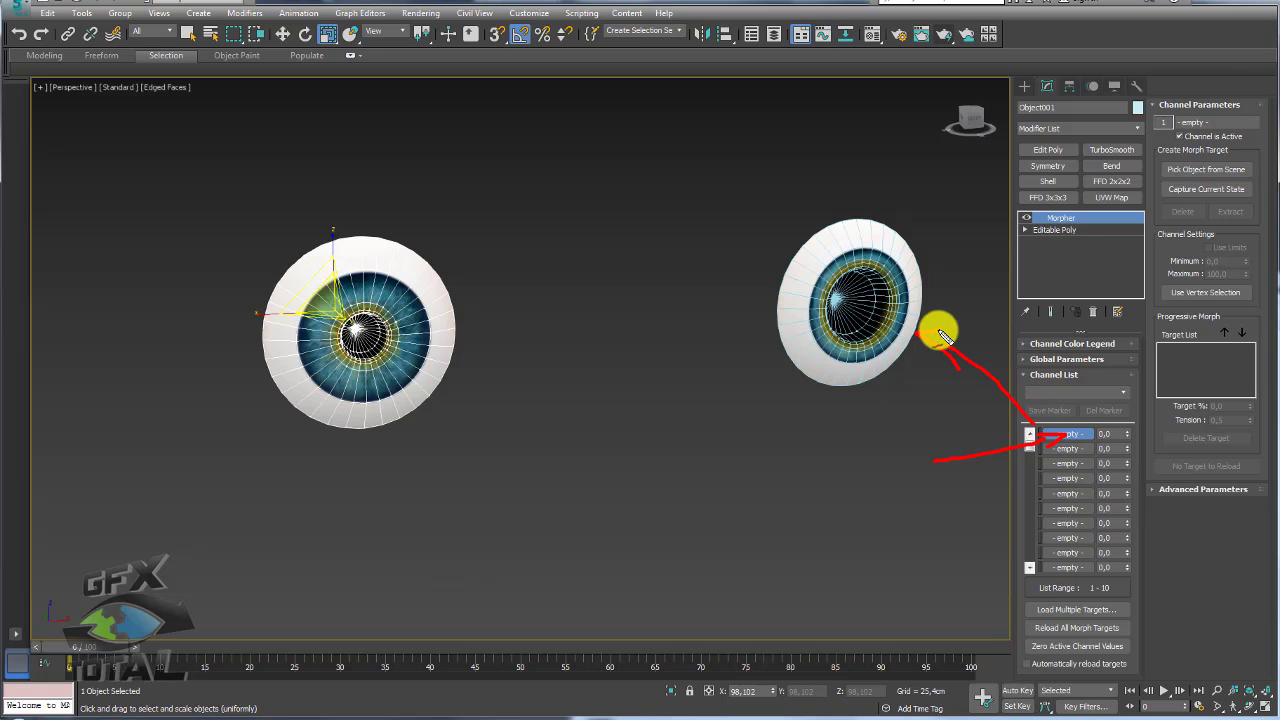
{"action": "key", "text": "Escape"}
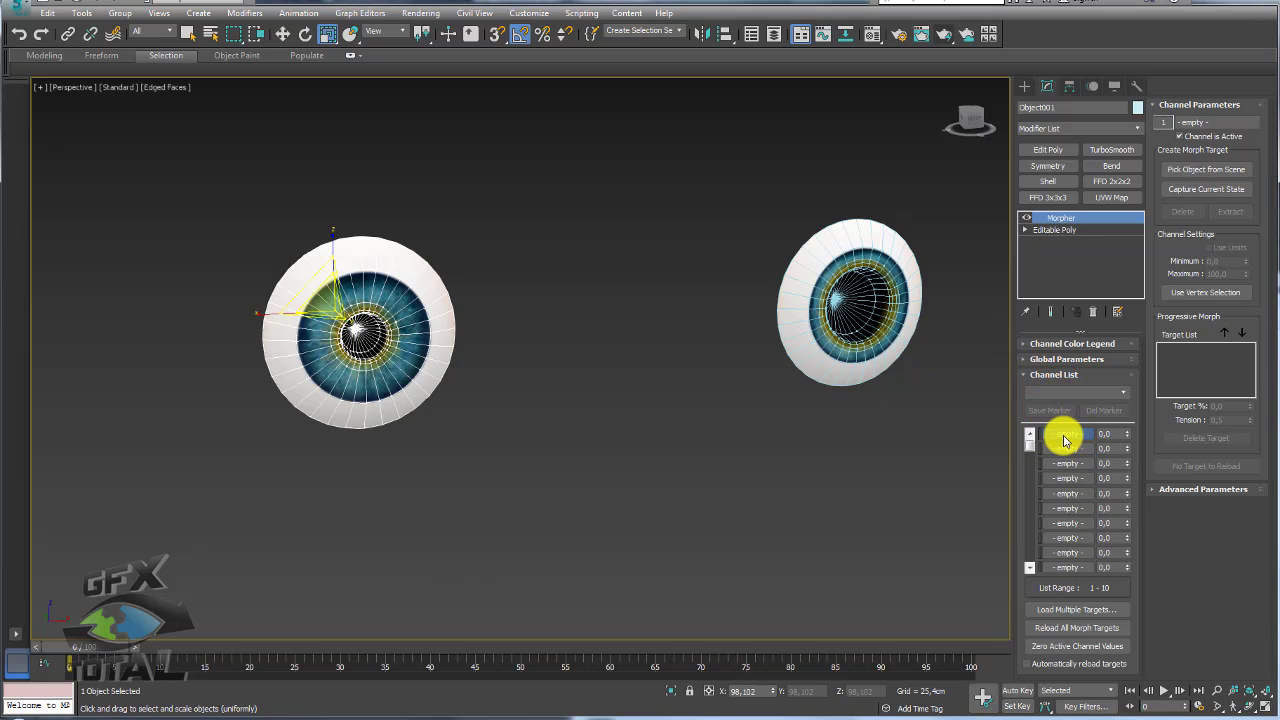
Load Object002 into morph channel 1 with Pick from Scene
{"action": "right_click", "coordinate": [1064, 440]}
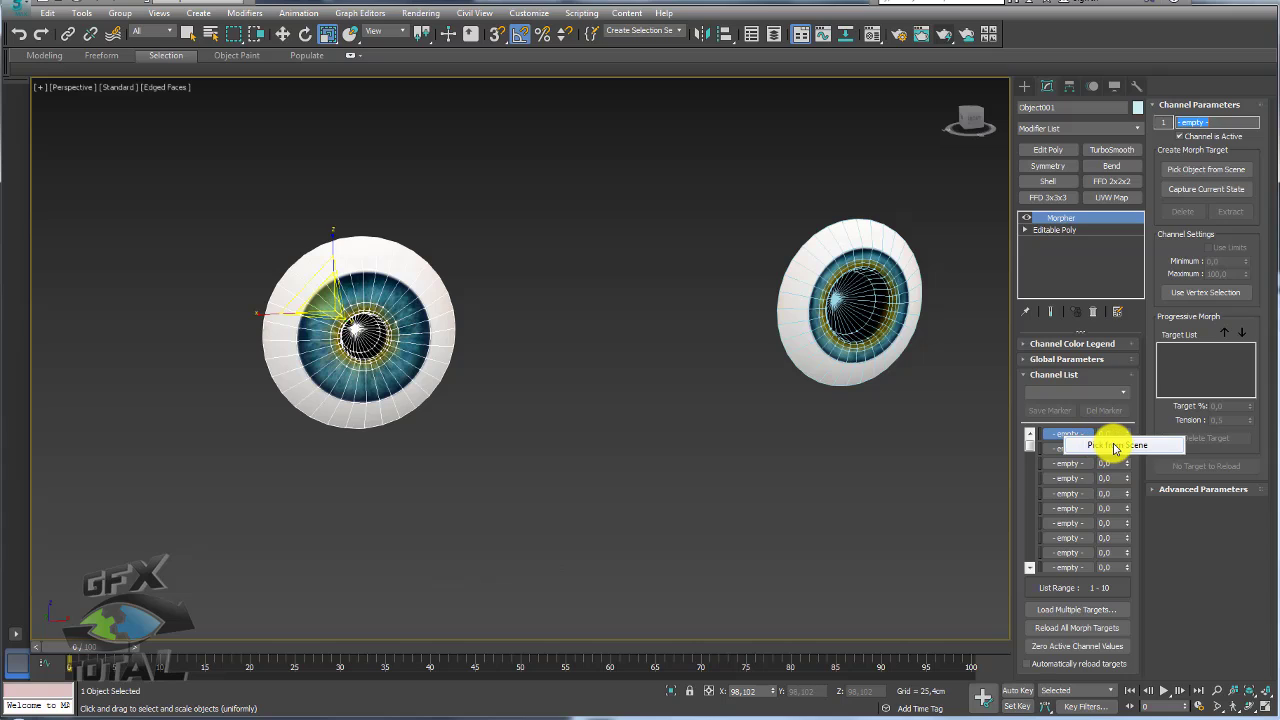
{"action": "left_click", "coordinate": [1115, 446]}
{"action": "left_click", "coordinate": [890, 317]}
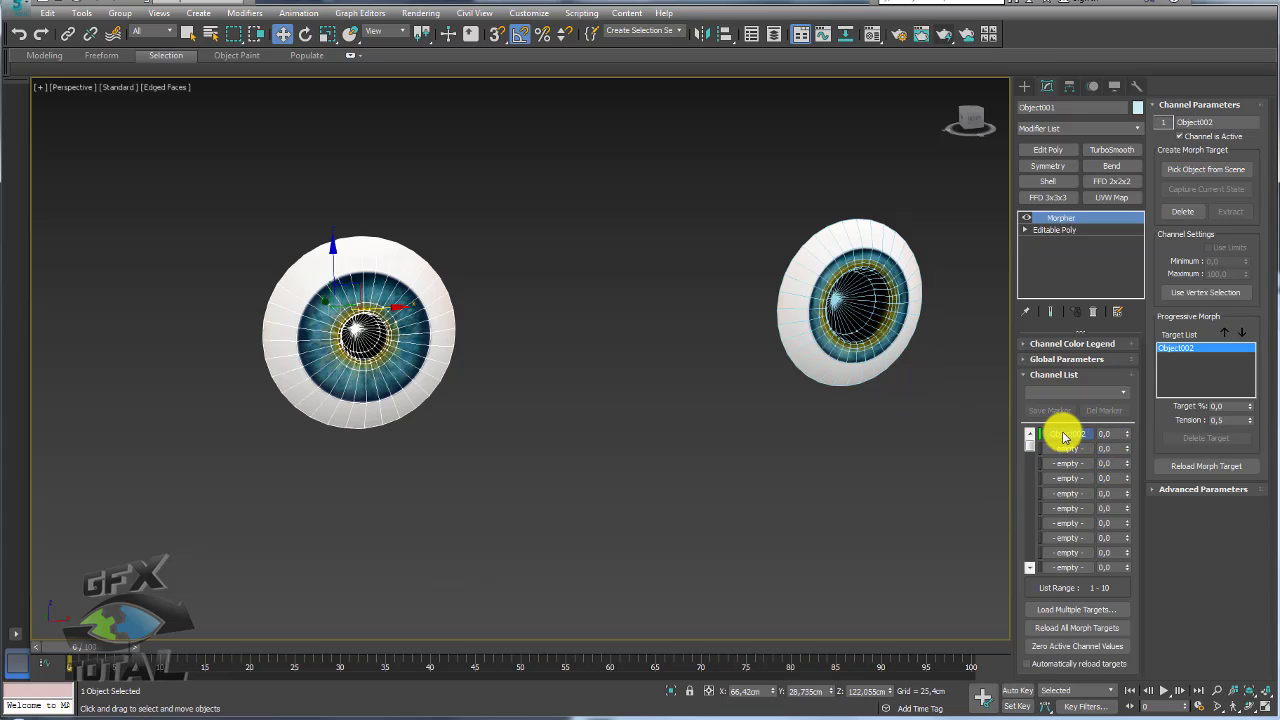
{"action": "left_click_drag", "start_coordinate": [921, 418], "coordinate": [824, 284]}
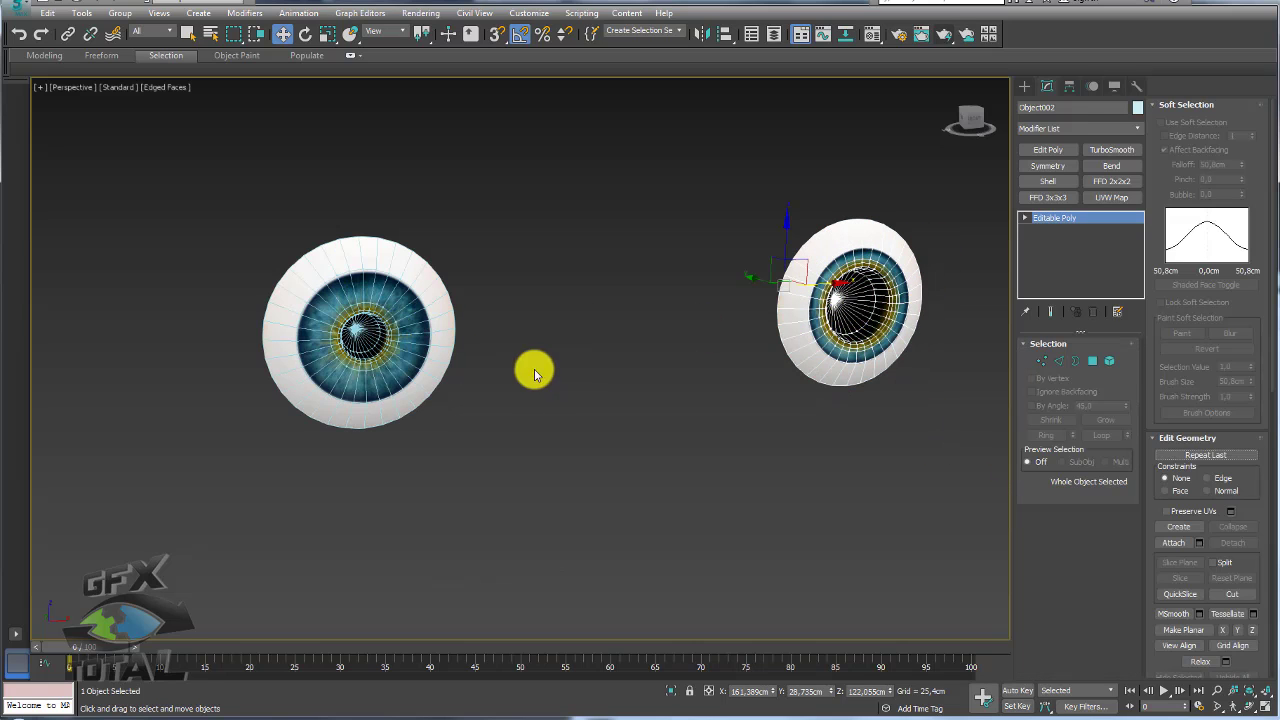
{"action": "left_click", "coordinate": [409, 352]}
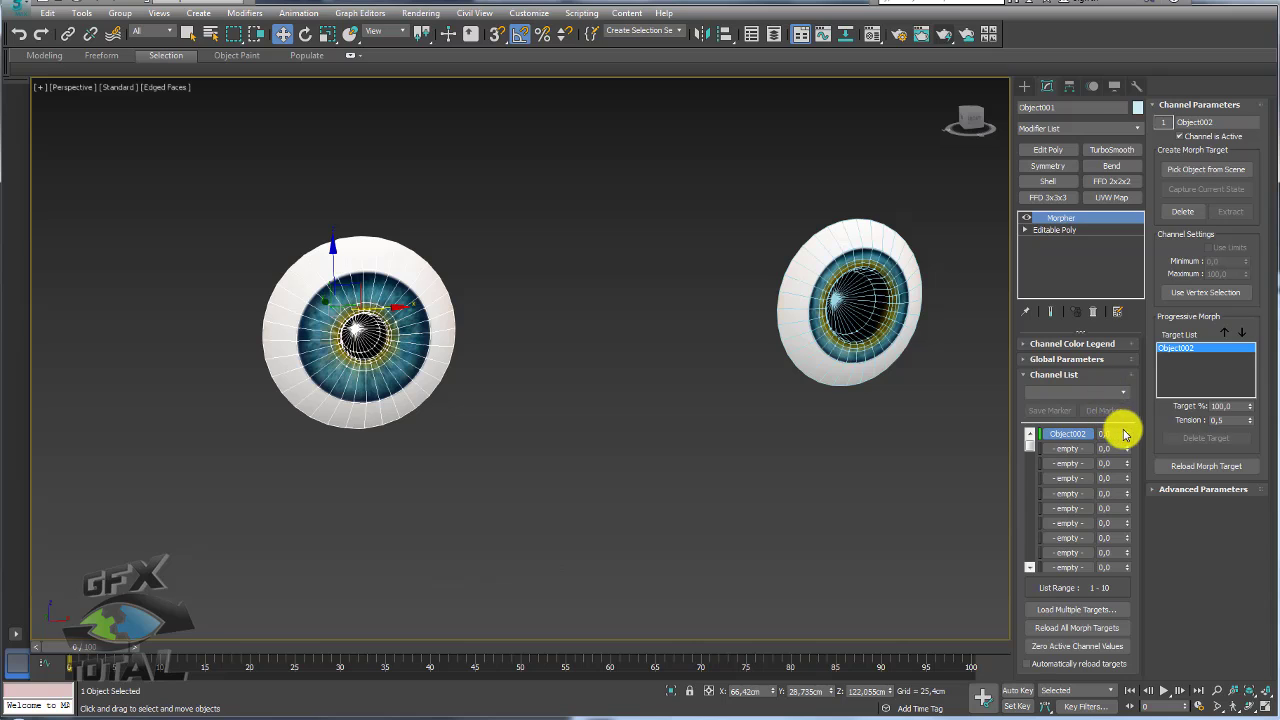
{"action": "left_click", "coordinate": [809, 318]}
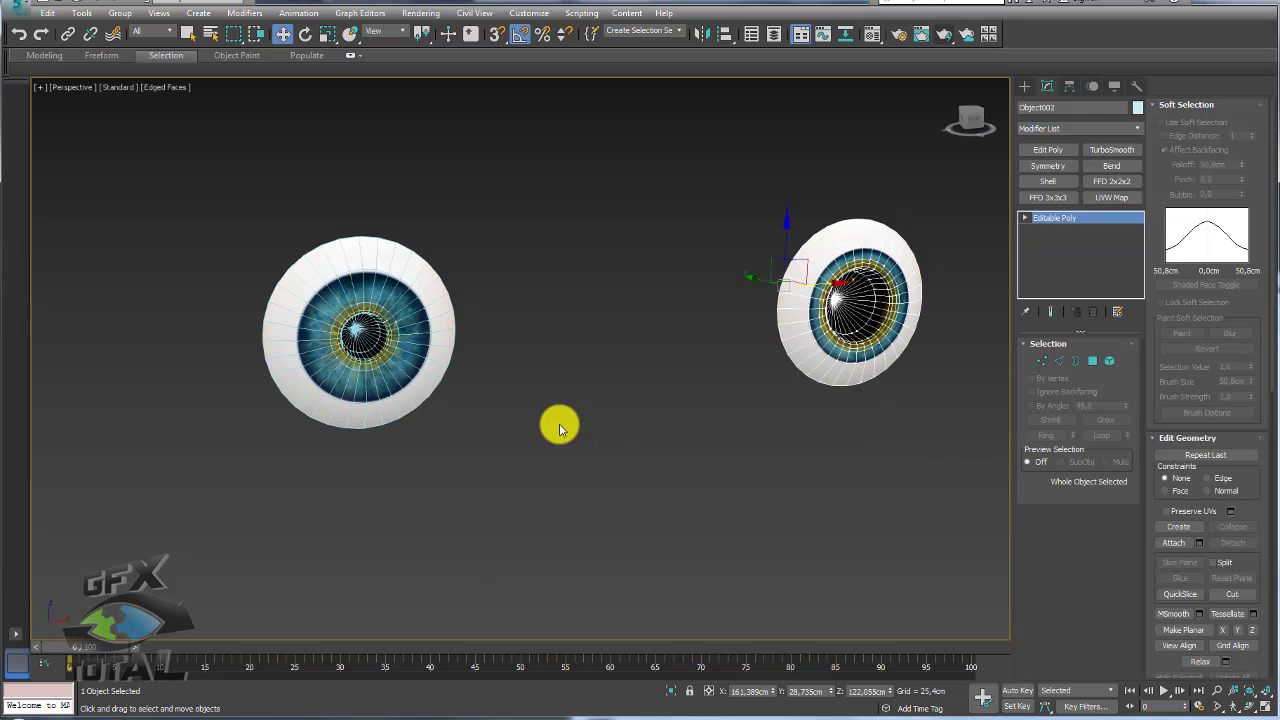
{"action": "left_click", "coordinate": [435, 343]}
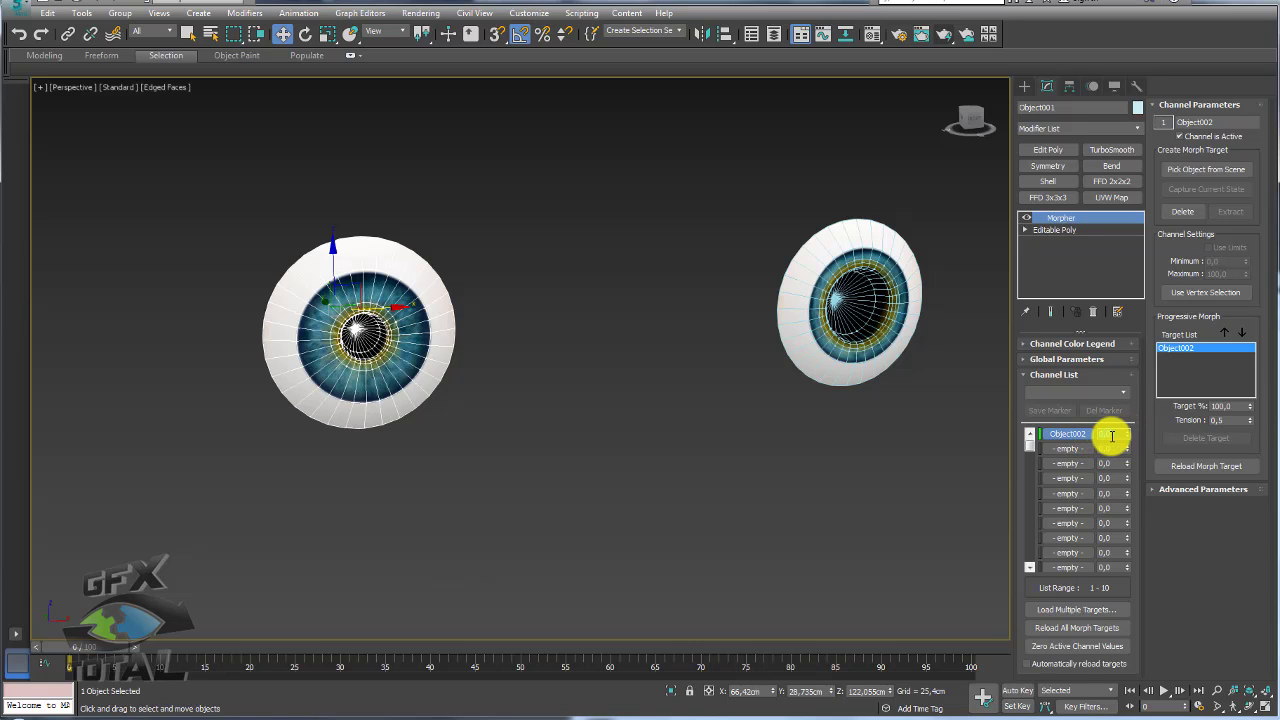
Test the pupil morph channel by raising it, then return it to 0
{"action": "left_click_drag", "start_coordinate": [1128, 440], "coordinate": [1128, 468]}
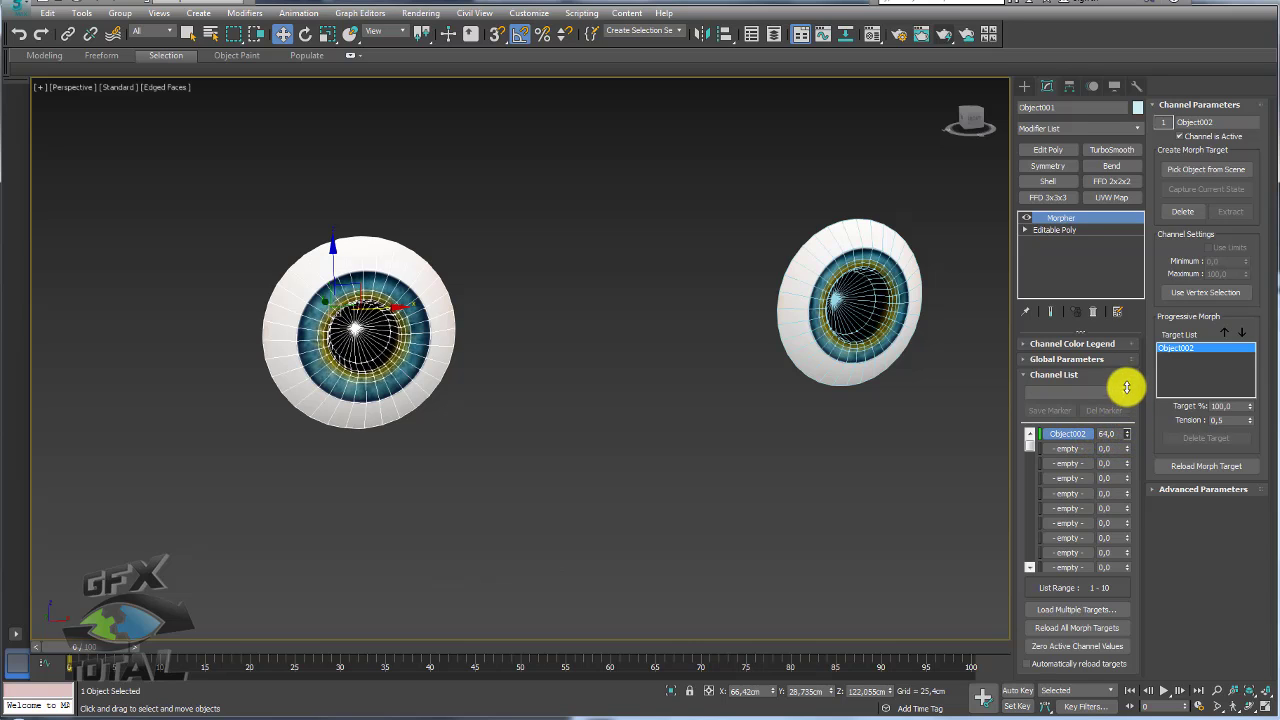
{"action": "mouse_move", "coordinate": [1124, 343]}
{"action": "left_mouse_down"}
{"action": "mouse_move", "coordinate": [1128, 471]}
{"action": "mouse_move", "coordinate": [1120, 340]}
{"action": "mouse_move", "coordinate": [1131, 451]}
{"action": "mouse_move", "coordinate": [1120, 337]}
{"action": "mouse_move", "coordinate": [1117, 491]}
{"action": "left_mouse_up"}
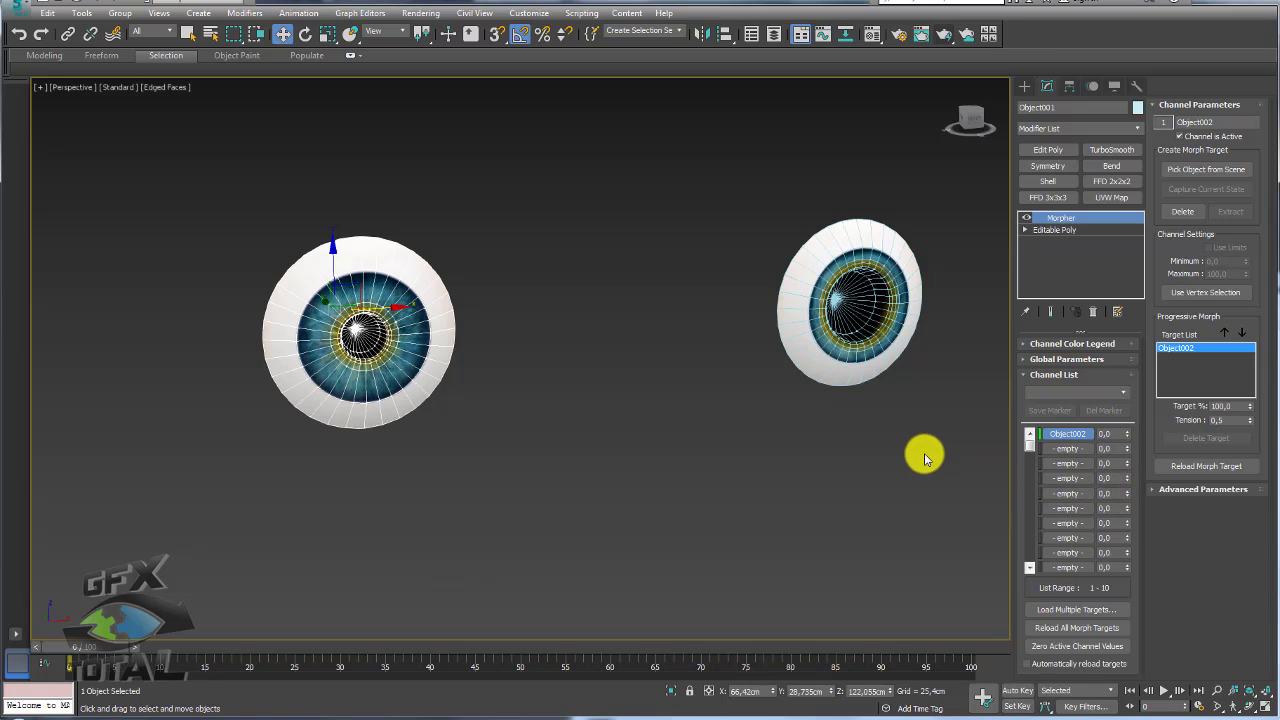
{"action": "left_click_drag", "start_coordinate": [924, 458], "coordinate": [803, 220]}
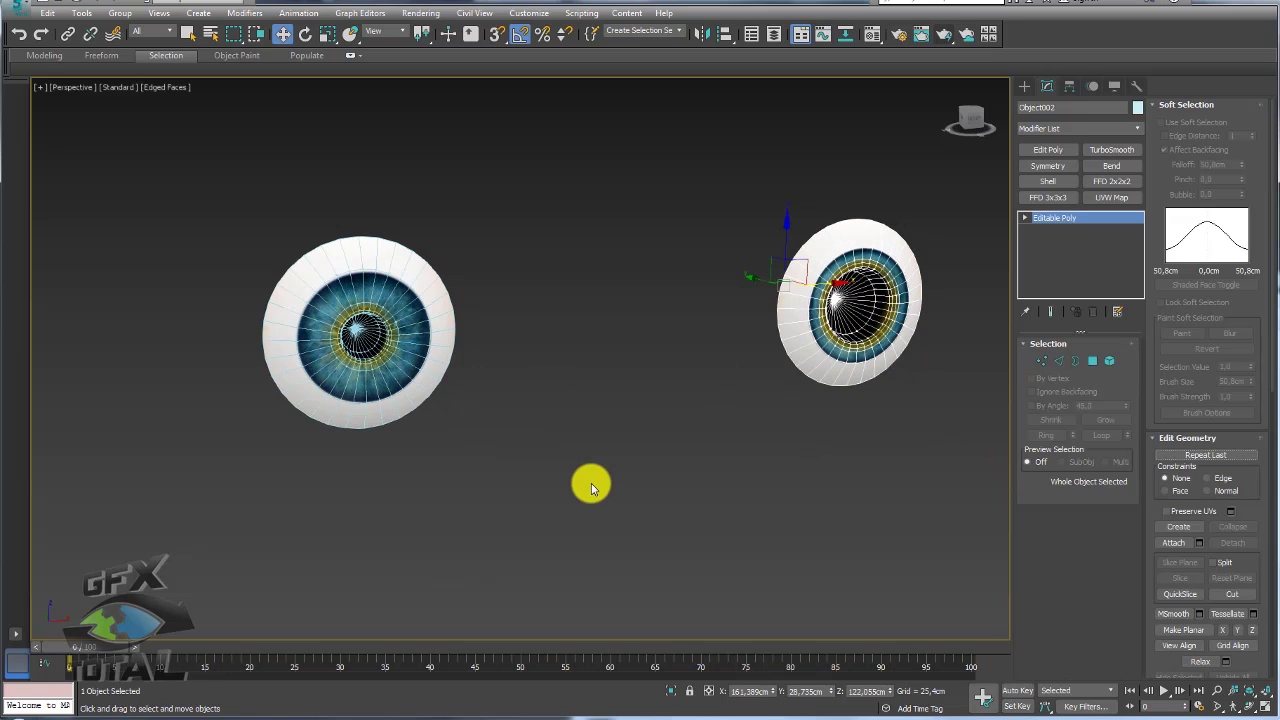
{"action": "key", "text": "ctrl+z"}
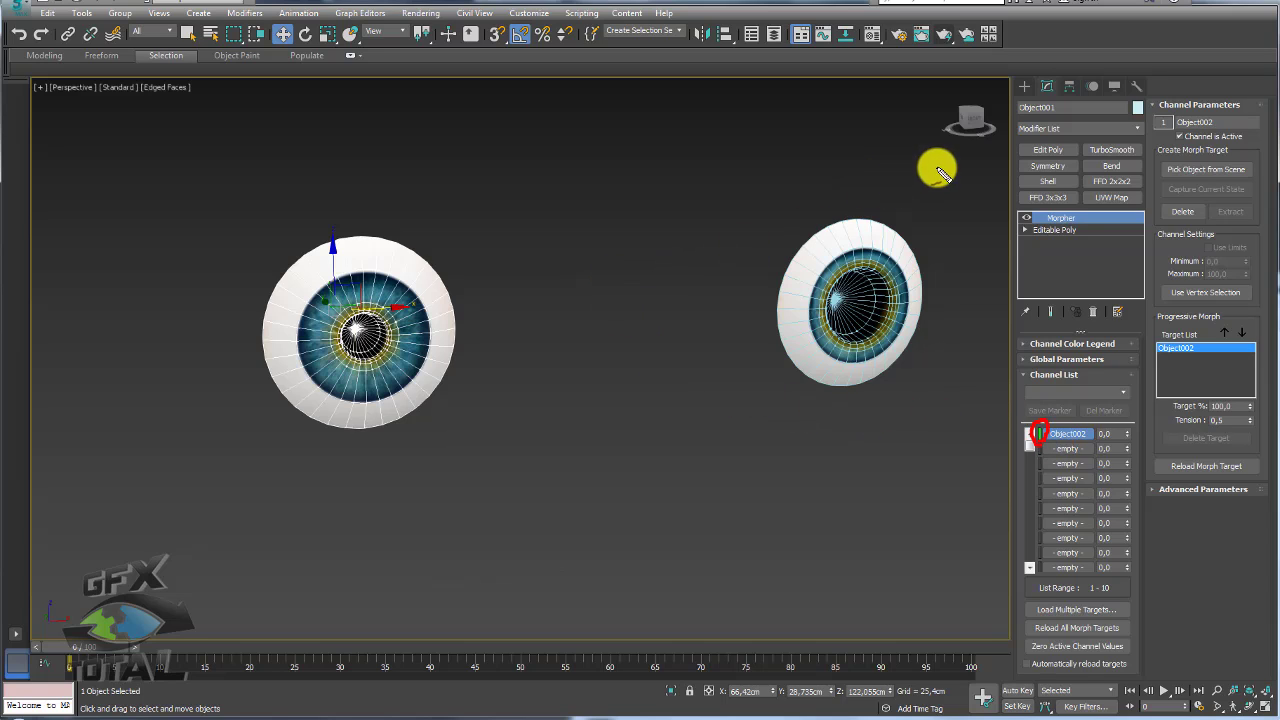
{"action": "left_click_drag", "start_coordinate": [745, 211], "coordinate": [930, 398]}
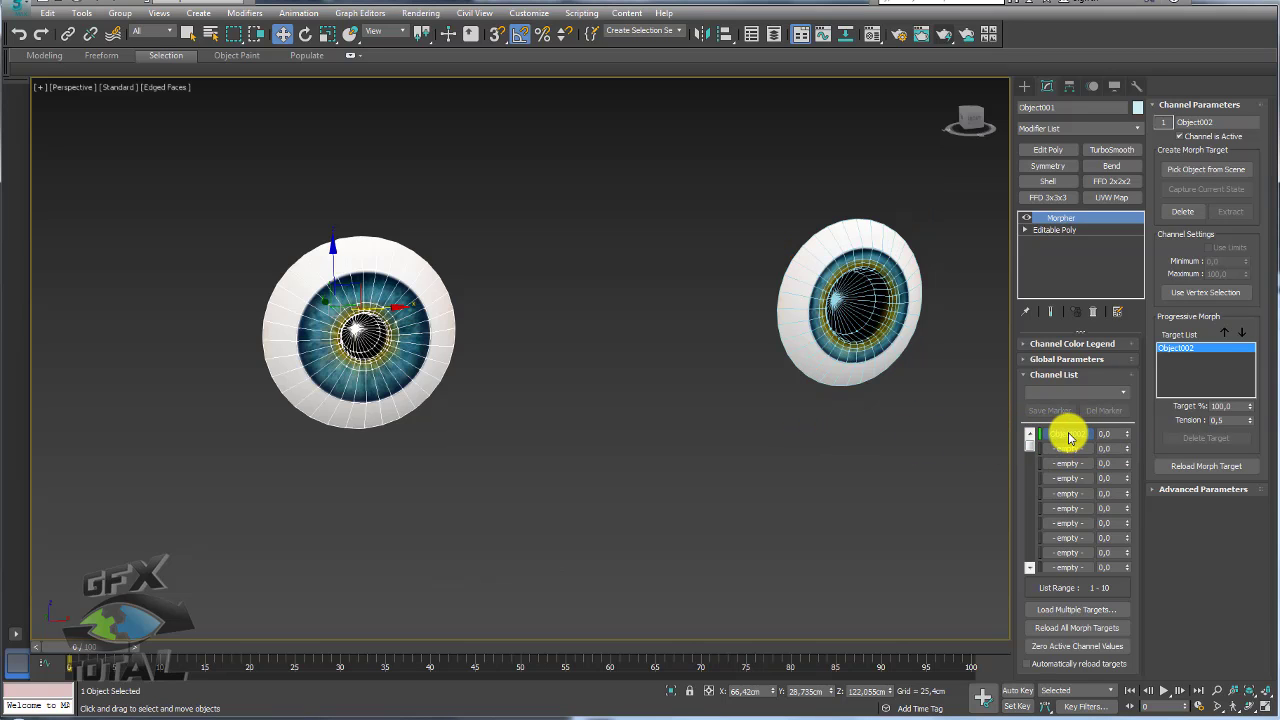
Delete the morph-target eyeball Object002 and rename Object001 to olho
{"action": "left_click", "coordinate": [836, 347]}
{"action": "key", "text": "Delete"}
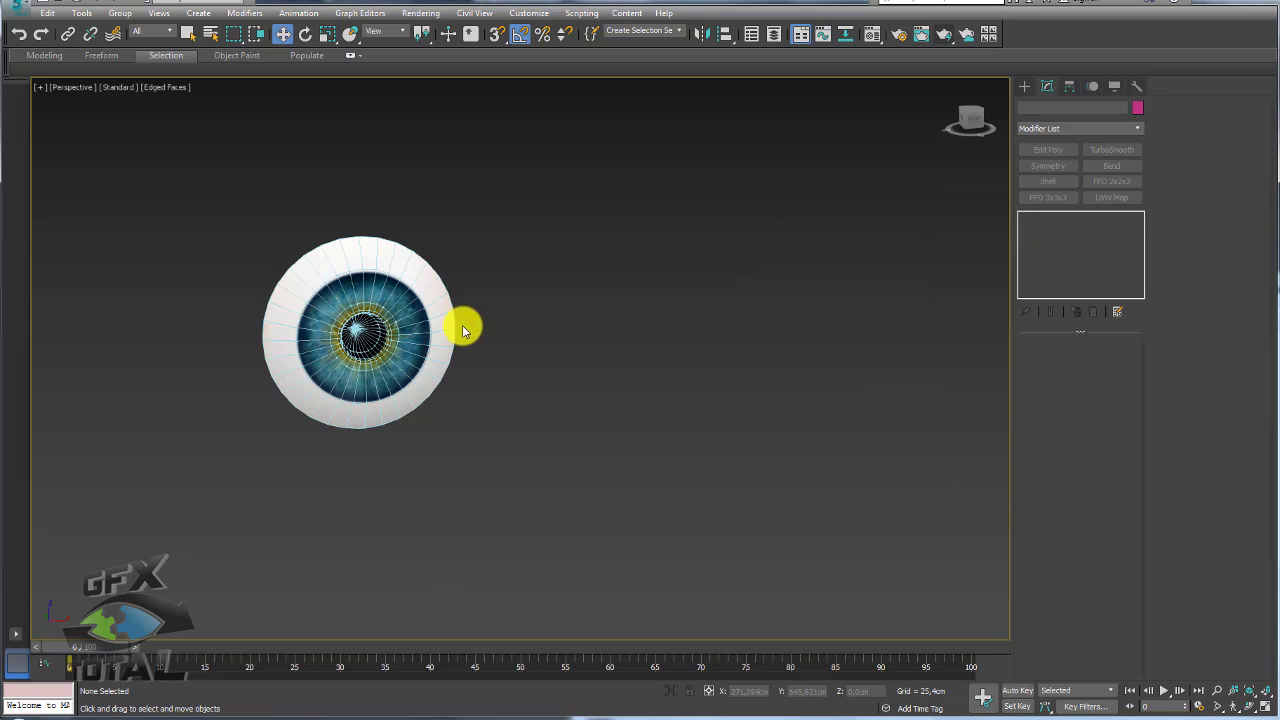
{"action": "left_click", "coordinate": [462, 325]}
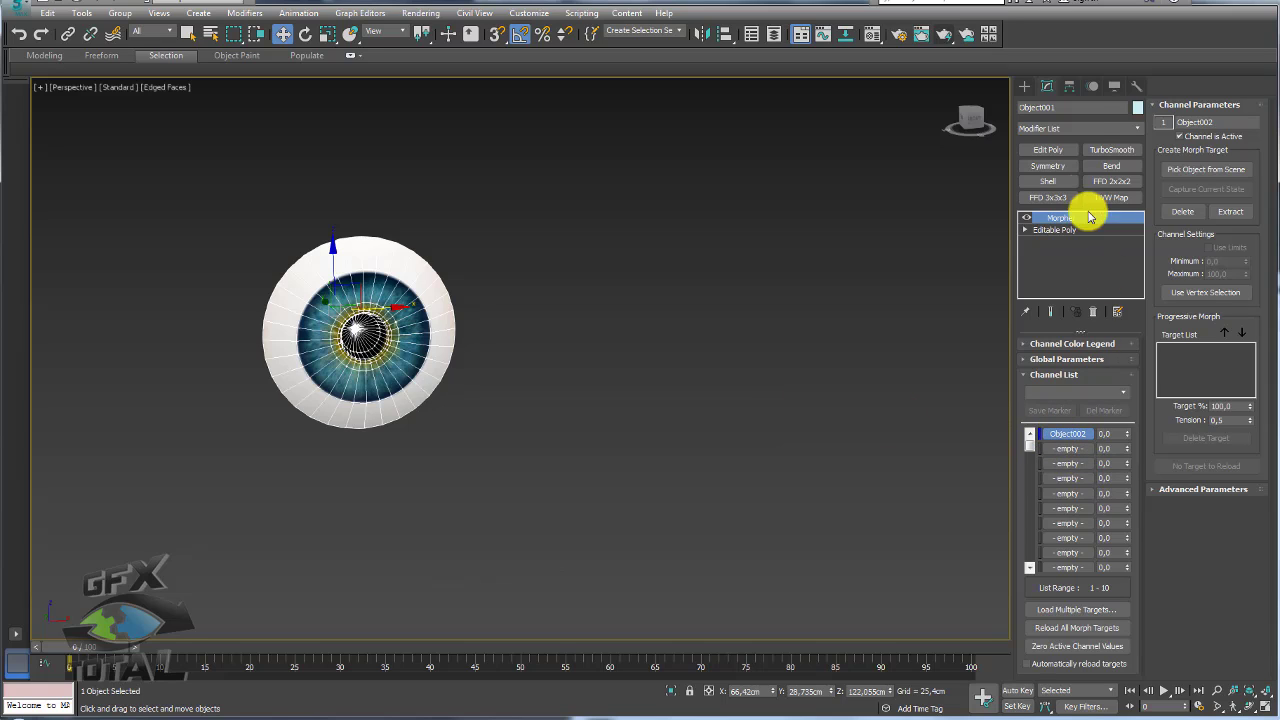
{"action": "left_click", "coordinate": [1057, 107]}
{"action": "type", "text": "olho"}
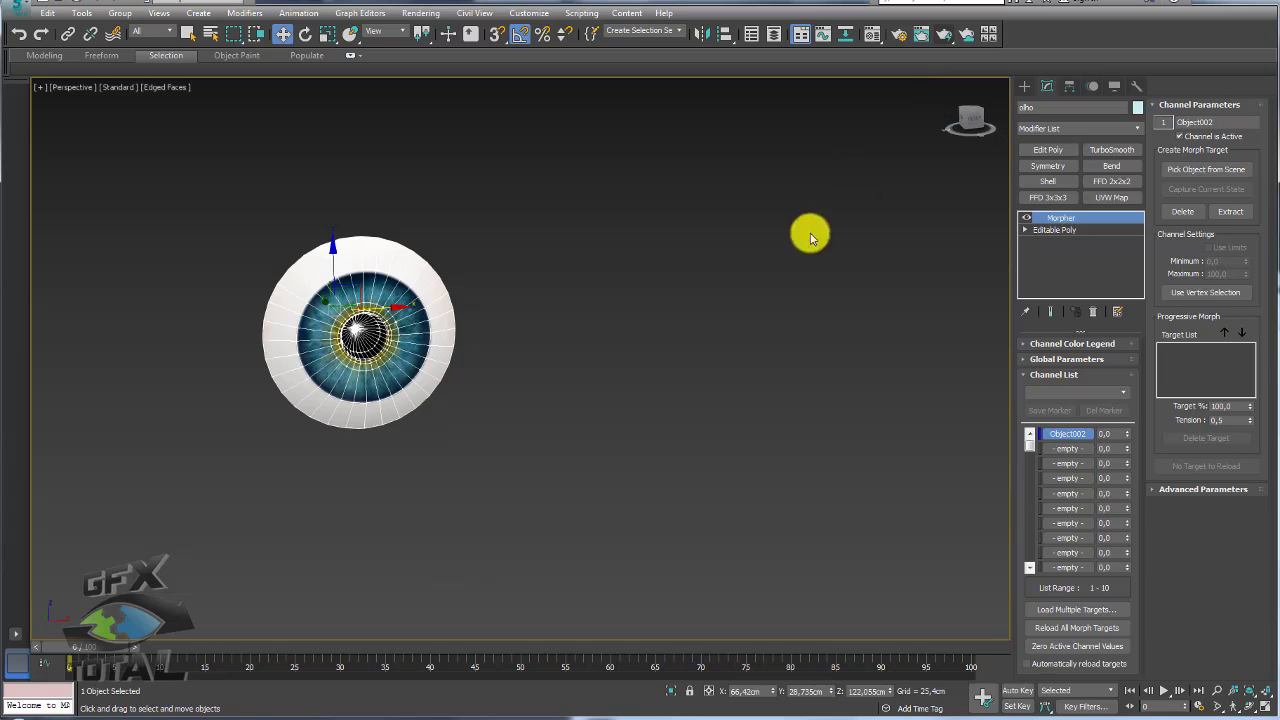
Unhide all to reveal the face mesh and switch the view to wireframe
{"action": "scroll", "coordinate": [600, 297], "scroll_direction": "down", "scroll_amount": 4}
{"action": "right_click", "coordinate": [605, 335]}
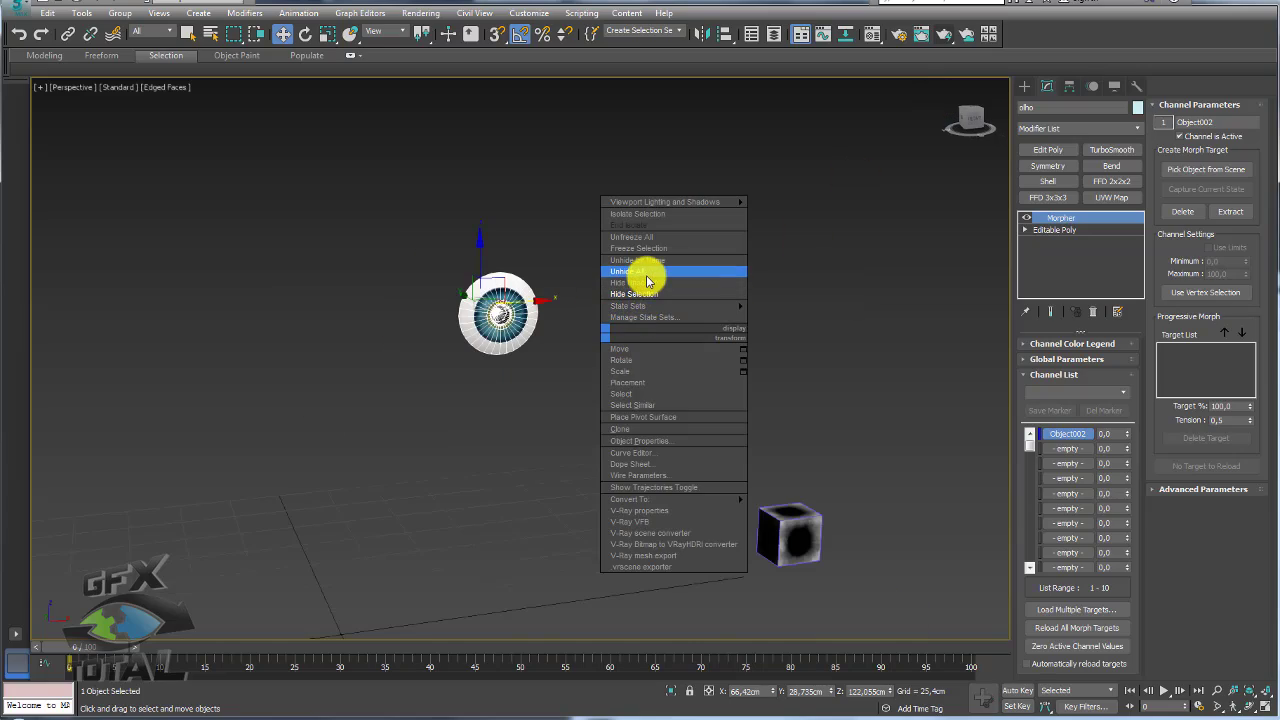
{"action": "left_click", "coordinate": [640, 272]}
{"action": "mouse_move", "coordinate": [663, 344]}
{"action": "middle_mouse_down", "text": "alt"}
{"action": "mouse_move", "coordinate": [538, 317]}
{"action": "mouse_move", "coordinate": [607, 311]}
{"action": "mouse_move", "coordinate": [629, 340]}
{"action": "mouse_move", "coordinate": [558, 320]}
{"action": "middle_mouse_up", "text": "alt"}
{"action": "key", "text": "F3"}
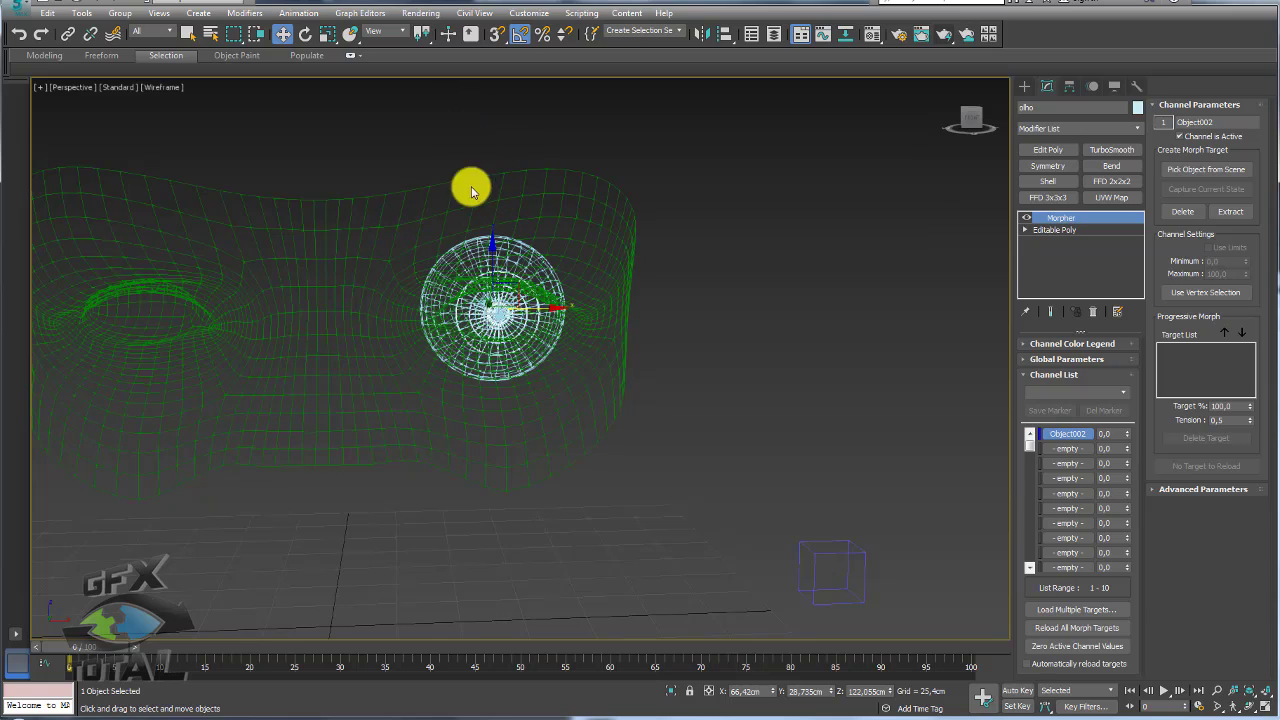
Select the eye spheres without the face mesh and Shift-drag them toward the other socket
{"action": "key", "text": "ctrl+a"}
{"action": "left_click", "coordinate": [600, 325], "text": "alt"}
{"action": "middle_click_drag", "start_coordinate": [543, 320], "coordinate": [531, 434], "text": "alt"}
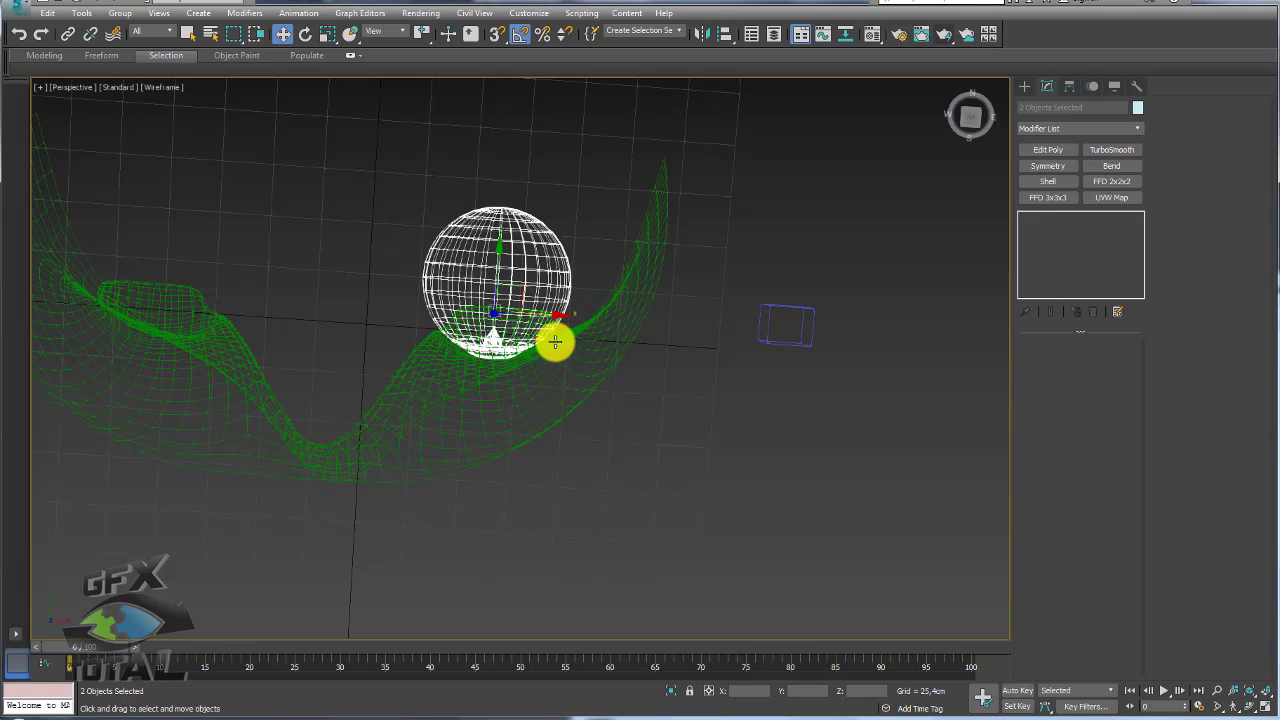
{"action": "left_click_drag", "start_coordinate": [543, 317], "coordinate": [214, 270], "text": "shift"}
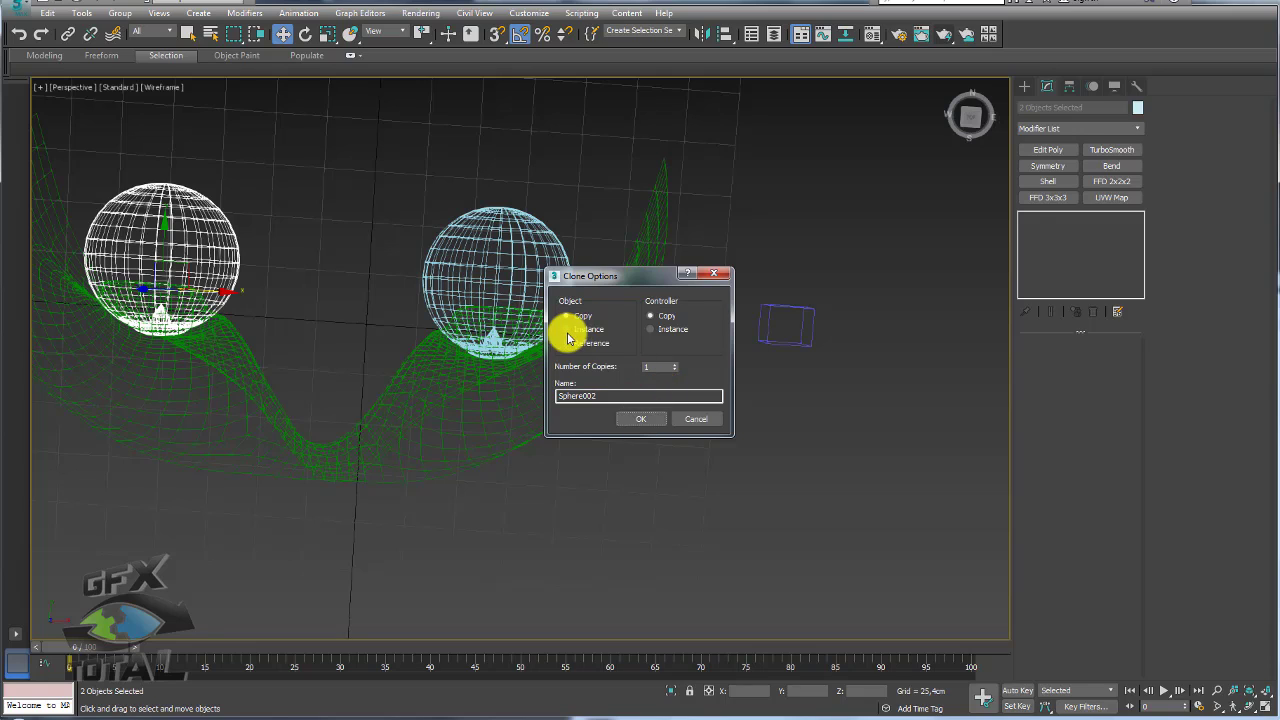
Confirm the clone as an independent copy, placing the eyeball in the second socket
{"action": "left_click", "coordinate": [578, 332]}
{"action": "left_click", "coordinate": [643, 418]}
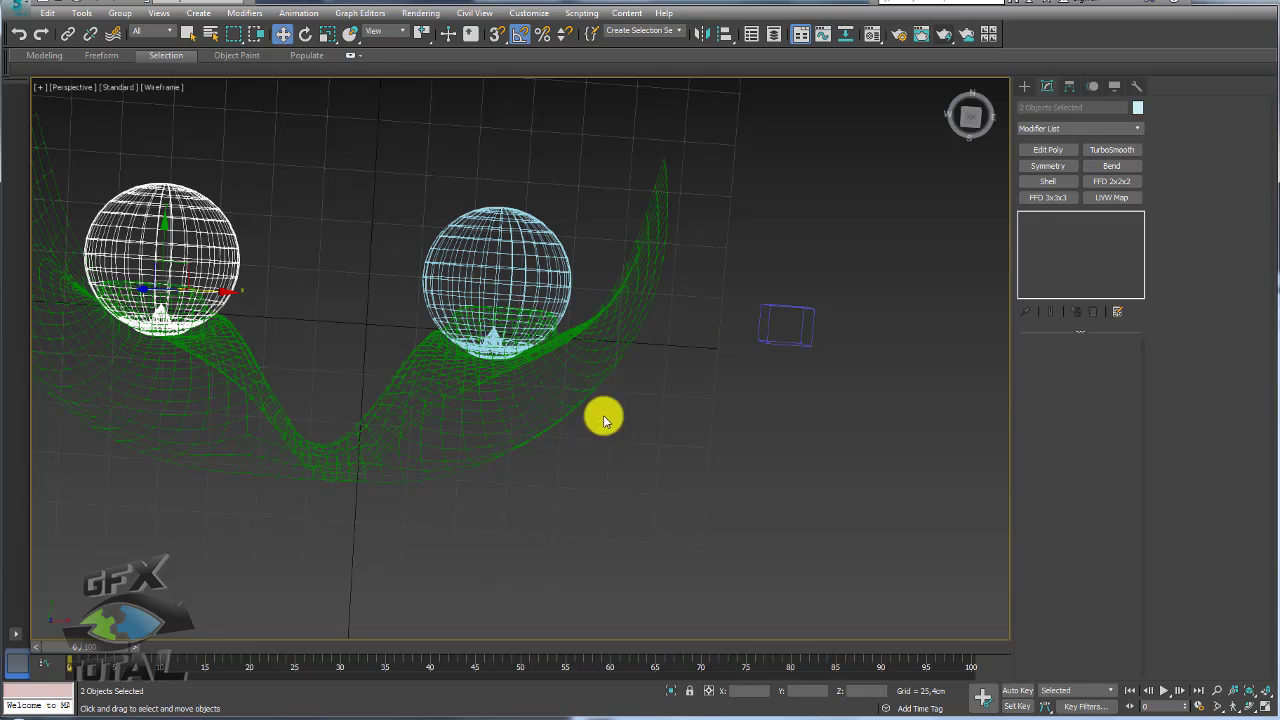
{"action": "mouse_move", "coordinate": [600, 417]}
{"action": "middle_mouse_down", "text": "alt"}
{"action": "mouse_move", "coordinate": [243, 314]}
{"action": "mouse_move", "coordinate": [550, 299]}
{"action": "middle_mouse_up", "text": "alt"}
{"action": "scroll", "coordinate": [500, 320], "scroll_direction": "up", "scroll_amount": 2}
{"action": "key", "text": "F3"}
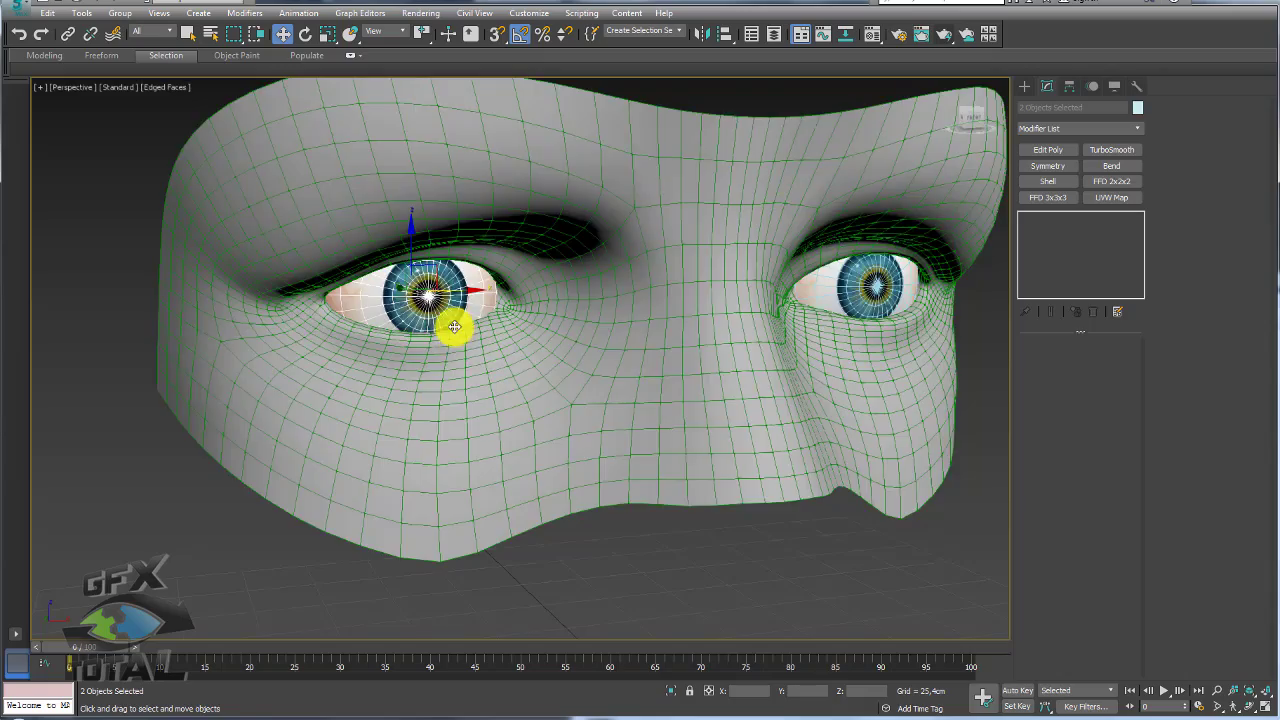
Inspect the mask from several angles, then switch to the Front viewport
{"action": "scroll", "coordinate": [440, 295], "scroll_direction": "up", "scroll_amount": 4}
{"action": "left_click_drag", "start_coordinate": [422, 300], "coordinate": [452, 297]}
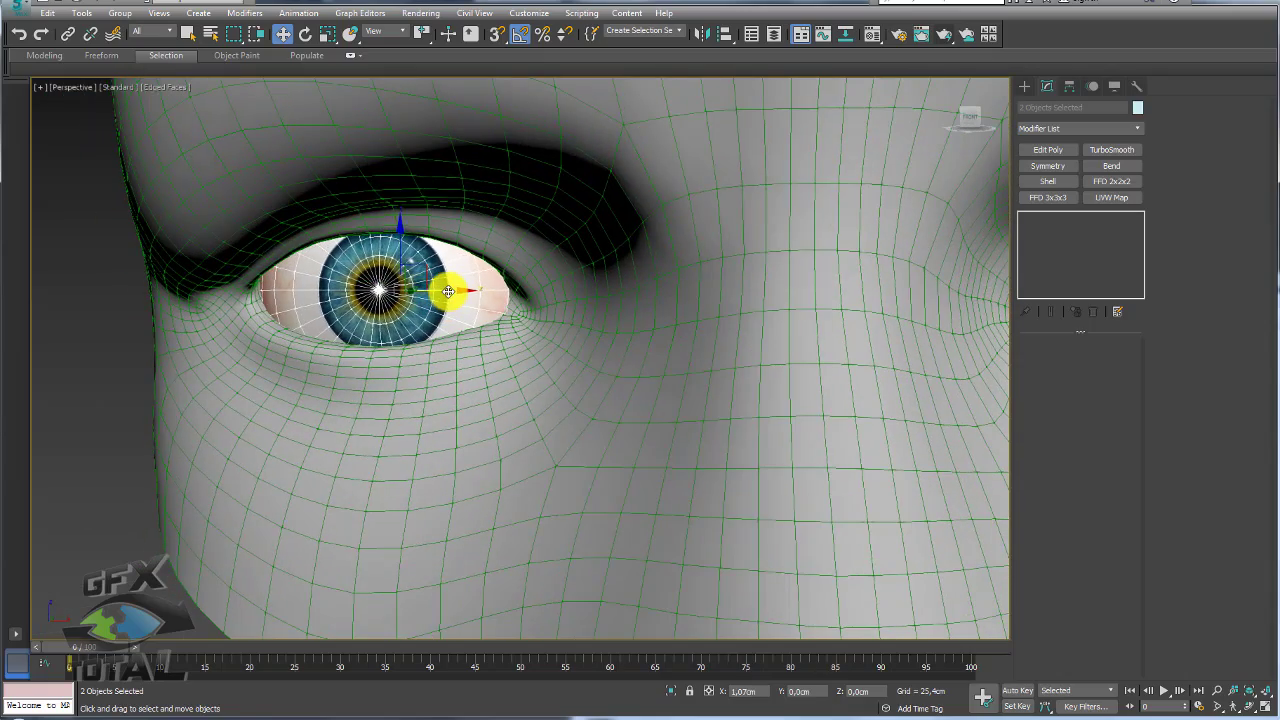
{"action": "scroll", "coordinate": [574, 343], "scroll_direction": "down", "scroll_amount": 4}
{"action": "scroll", "coordinate": [566, 306], "scroll_direction": "down", "scroll_amount": 3}
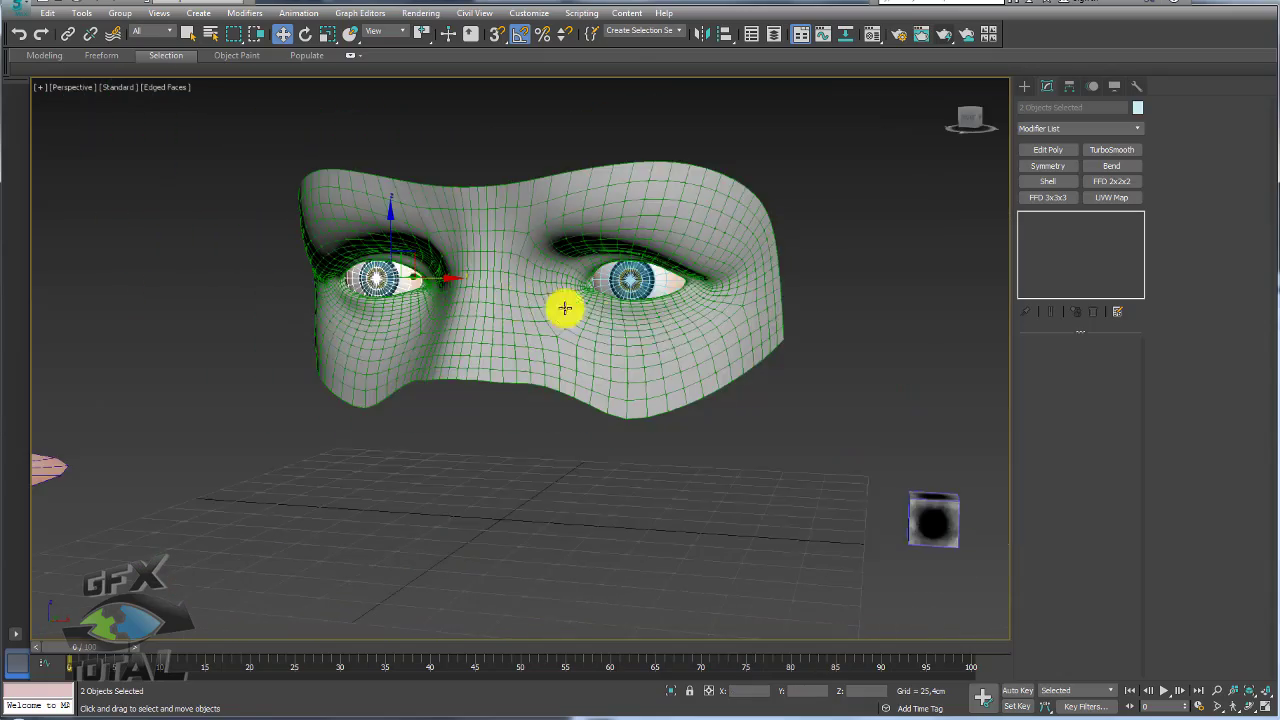
{"action": "mouse_move", "coordinate": [566, 306]}
{"action": "middle_mouse_down", "text": "alt"}
{"action": "mouse_move", "coordinate": [729, 332]}
{"action": "mouse_move", "coordinate": [414, 343]}
{"action": "middle_mouse_up", "text": "alt"}
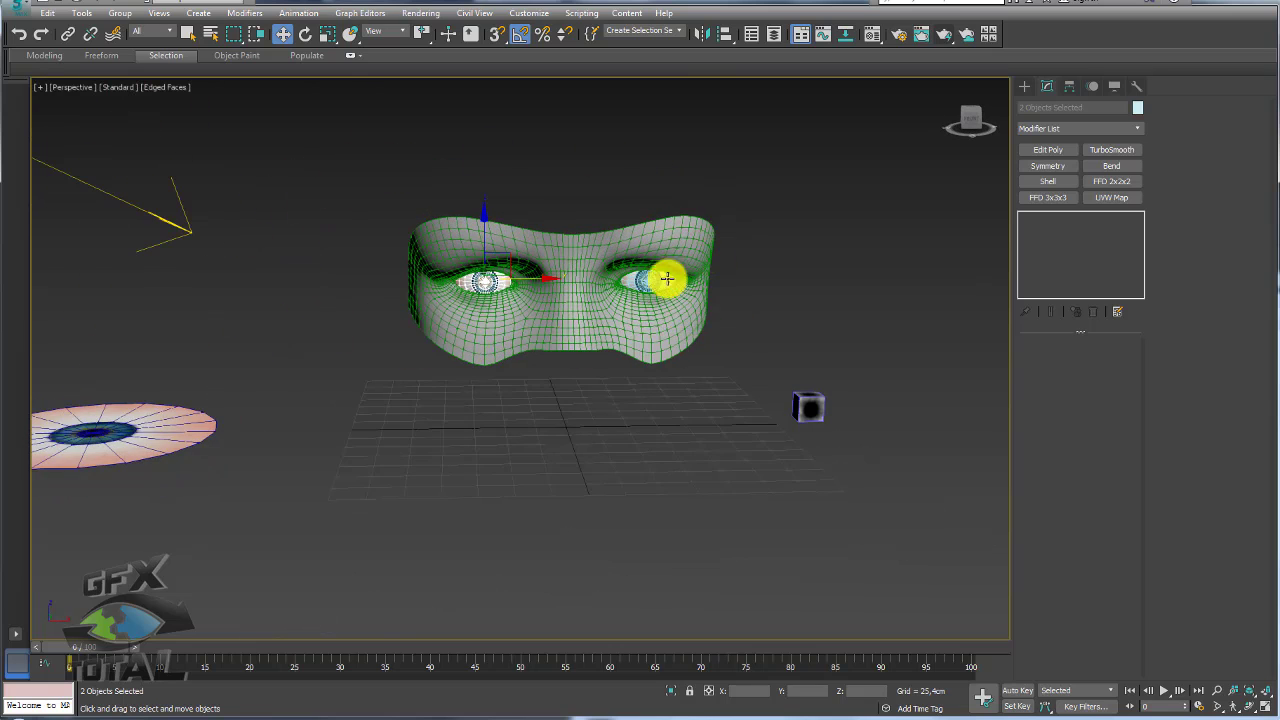
{"action": "middle_click_drag", "start_coordinate": [666, 277], "coordinate": [668, 327], "text": "alt"}
{"action": "scroll", "coordinate": [668, 327], "scroll_direction": "up", "scroll_amount": 4}
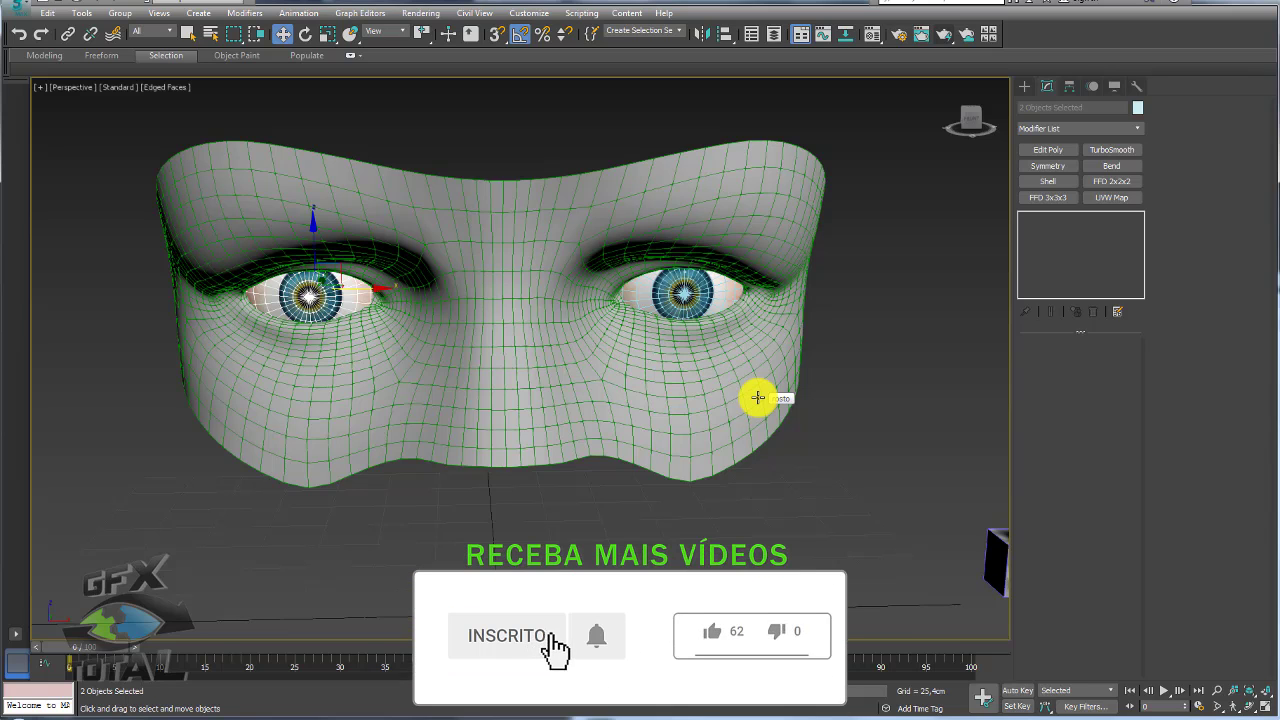
{"action": "scroll", "coordinate": [705, 366], "scroll_direction": "down", "scroll_amount": 5}
{"action": "key", "text": "f"}
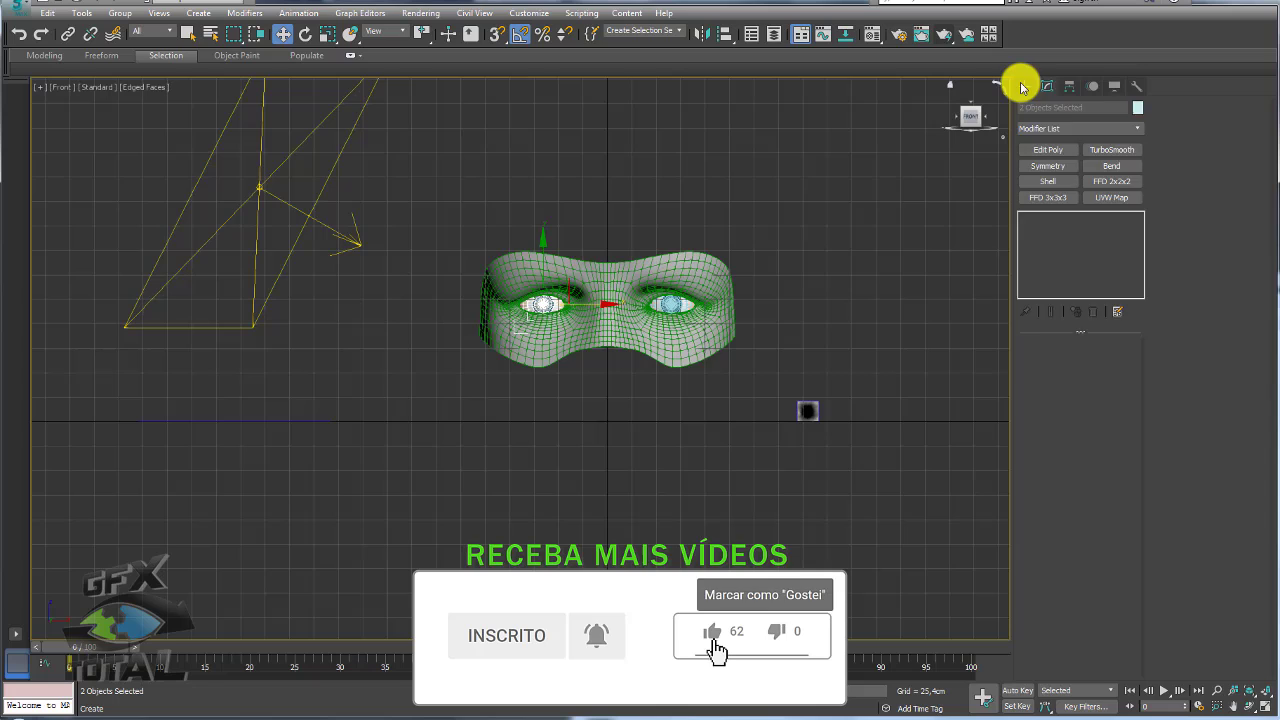
Open the Create panel's object creation options
{"action": "left_click", "coordinate": [1023, 86]}
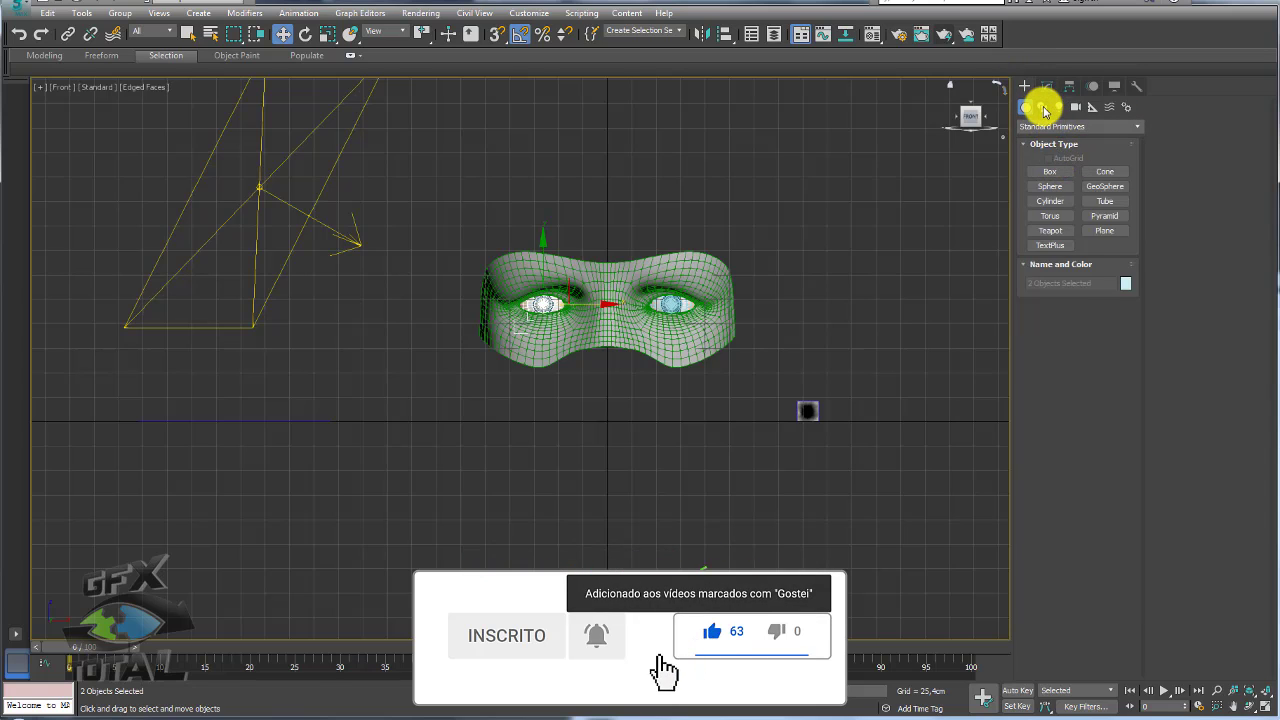
Draw a Rectangle spline around the face mask
{"action": "left_click", "coordinate": [1100, 182]}
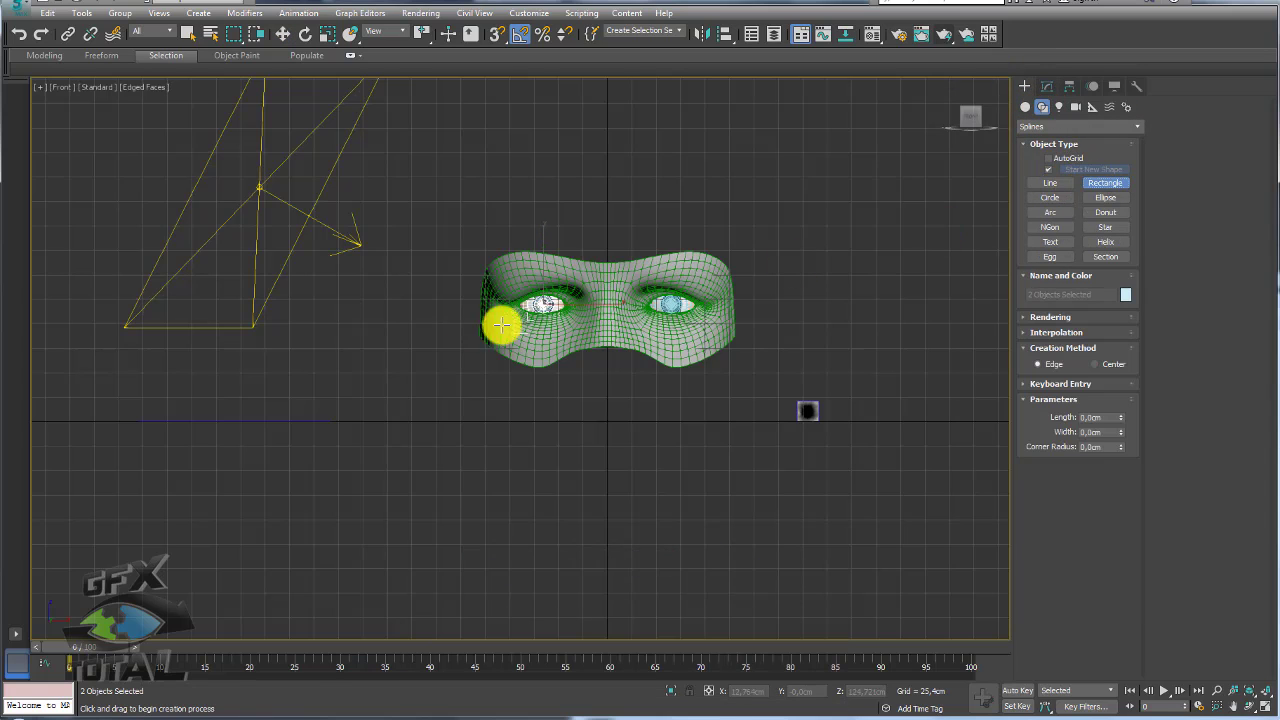
{"action": "mouse_move", "coordinate": [497, 252]}
{"action": "left_mouse_down"}
{"action": "mouse_move", "coordinate": [740, 371]}
{"action": "mouse_move", "coordinate": [738, 360]}
{"action": "left_mouse_up"}
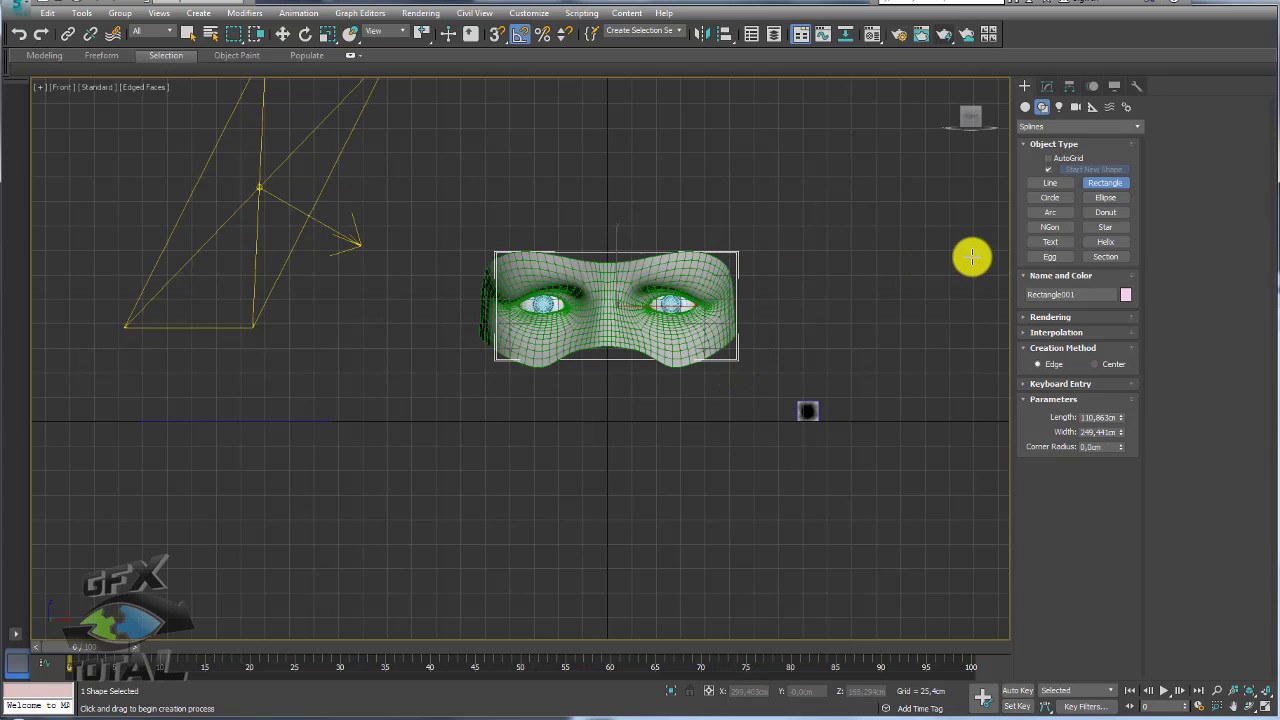
{"action": "key", "text": "w"}
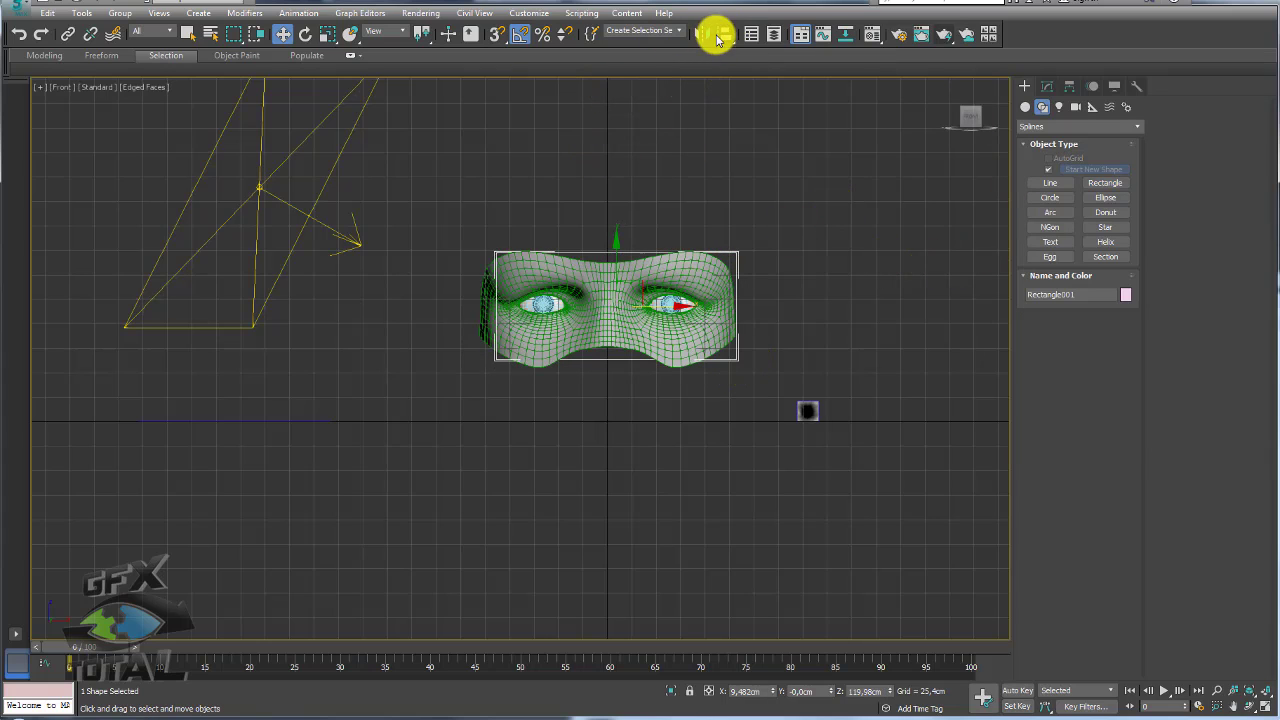
Align the rectangle to the face mesh
{"action": "left_click", "coordinate": [725, 35]}
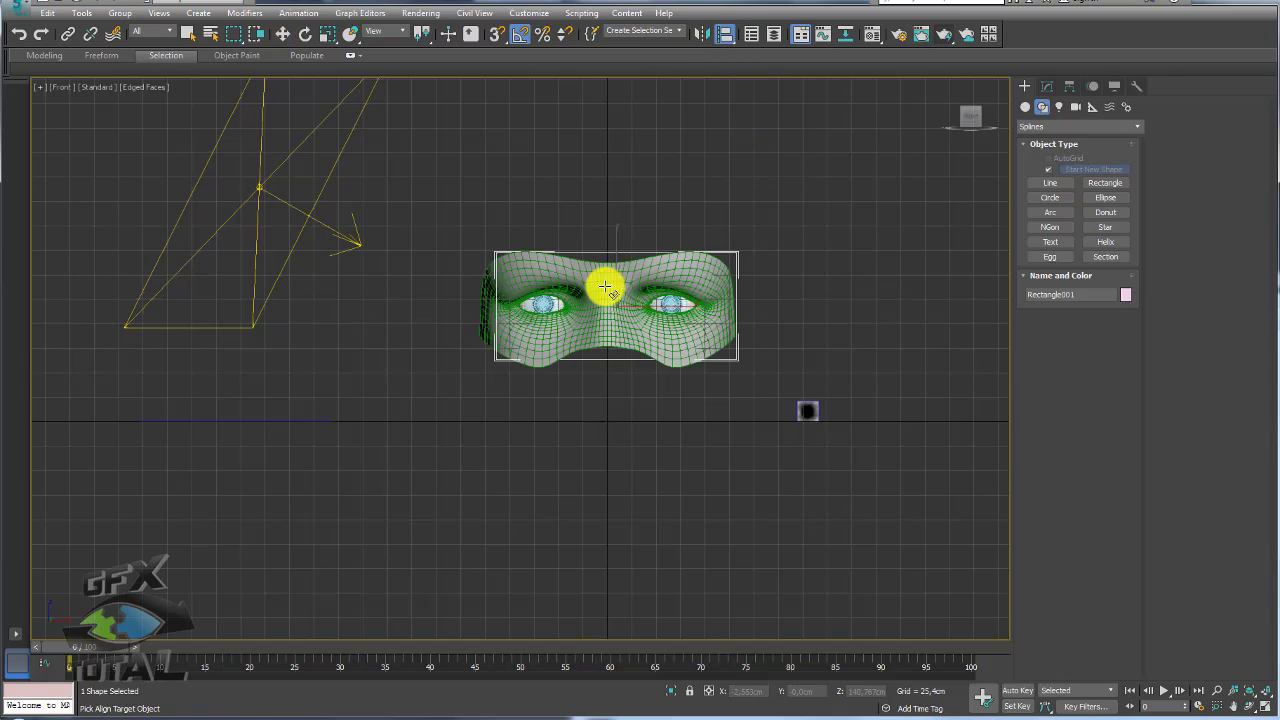
{"action": "left_click", "coordinate": [605, 287]}
{"action": "left_click", "coordinate": [650, 401]}
{"action": "mouse_move", "coordinate": [650, 401]}
{"action": "middle_mouse_down", "text": "alt"}
{"action": "mouse_move", "coordinate": [701, 343]}
{"action": "mouse_move", "coordinate": [625, 416]}
{"action": "mouse_move", "coordinate": [660, 342]}
{"action": "middle_mouse_up", "text": "alt"}
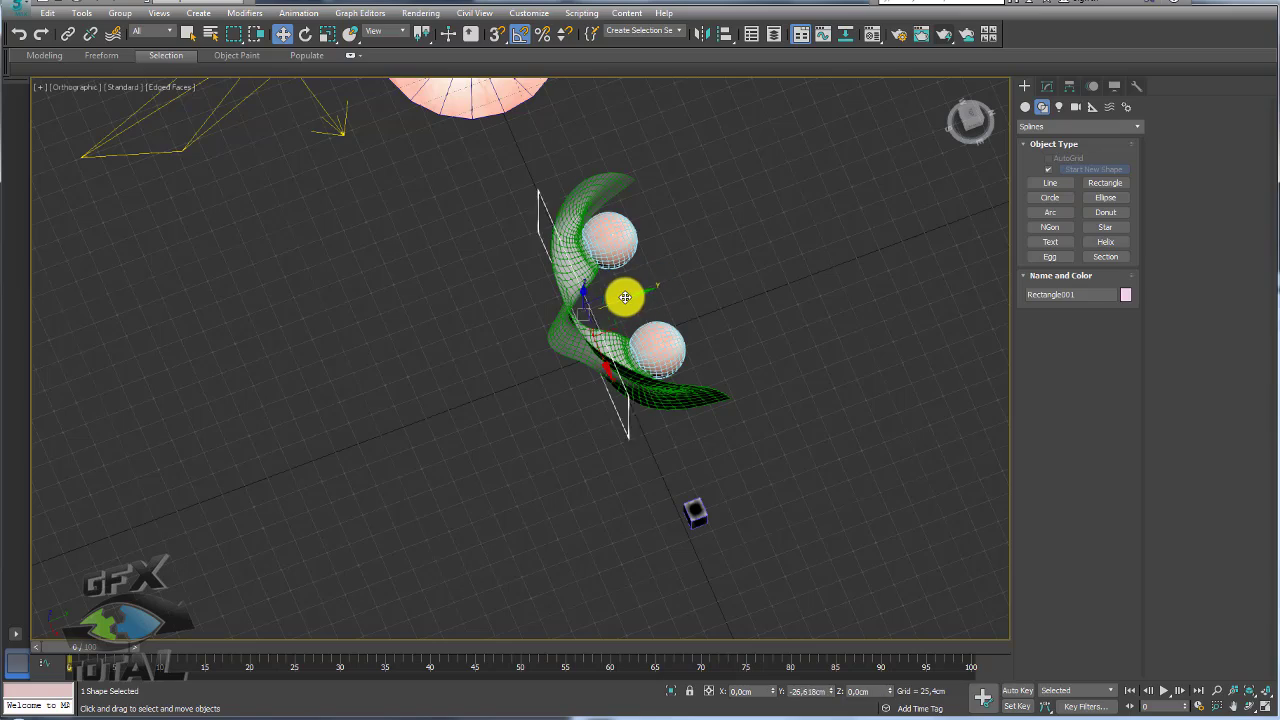
{"action": "left_click_drag", "start_coordinate": [658, 289], "coordinate": [391, 371]}
{"action": "mouse_move", "coordinate": [391, 371]}
{"action": "middle_mouse_down", "text": "alt"}
{"action": "mouse_move", "coordinate": [509, 333]}
{"action": "mouse_move", "coordinate": [640, 337]}
{"action": "mouse_move", "coordinate": [1000, 109]}
{"action": "middle_mouse_up", "text": "alt"}
Enable Rendering In Viewport on the rectangle with 11.43cm thickness, viewed from the front
{"action": "left_click", "coordinate": [1047, 86]}
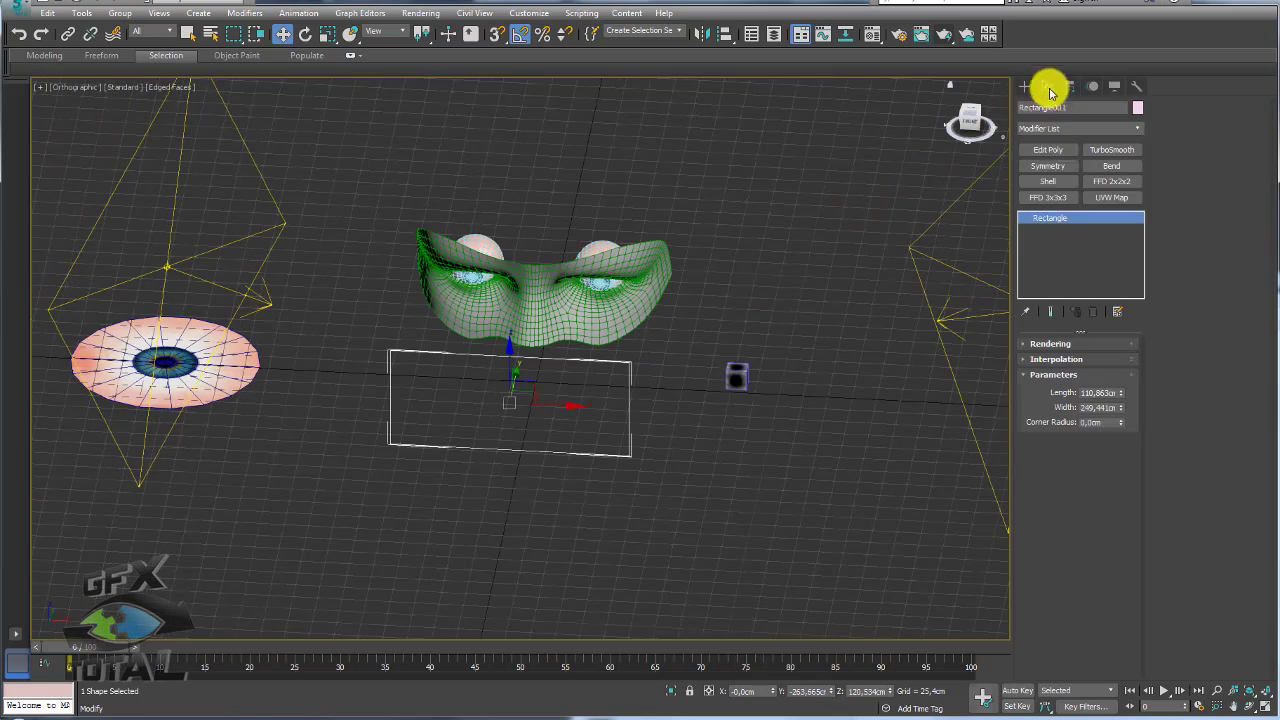
{"action": "left_click", "coordinate": [1035, 344]}
{"action": "left_click", "coordinate": [1031, 369]}
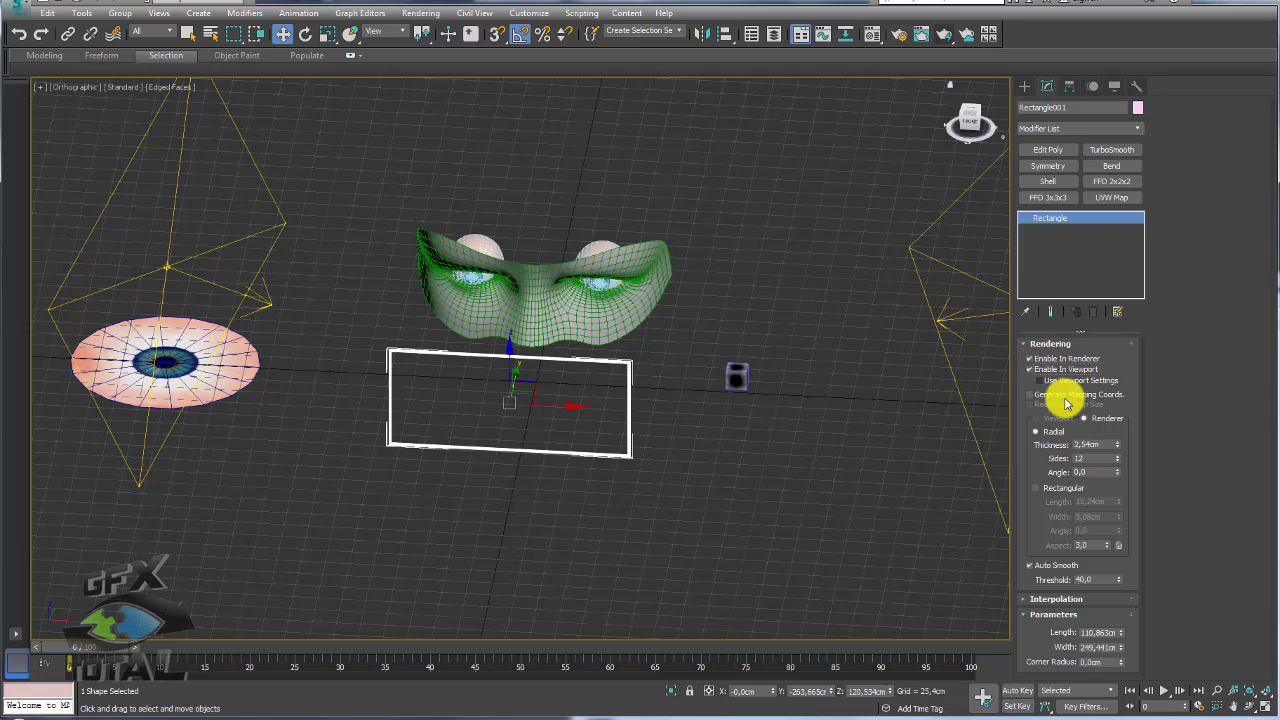
{"action": "left_click_drag", "start_coordinate": [1118, 437], "coordinate": [1114, 194]}
{"action": "mouse_move", "coordinate": [590, 373]}
{"action": "middle_mouse_down", "text": "alt"}
{"action": "mouse_move", "coordinate": [743, 251]}
{"action": "mouse_move", "coordinate": [790, 258]}
{"action": "middle_mouse_up", "text": "alt"}
{"action": "key", "text": "f"}
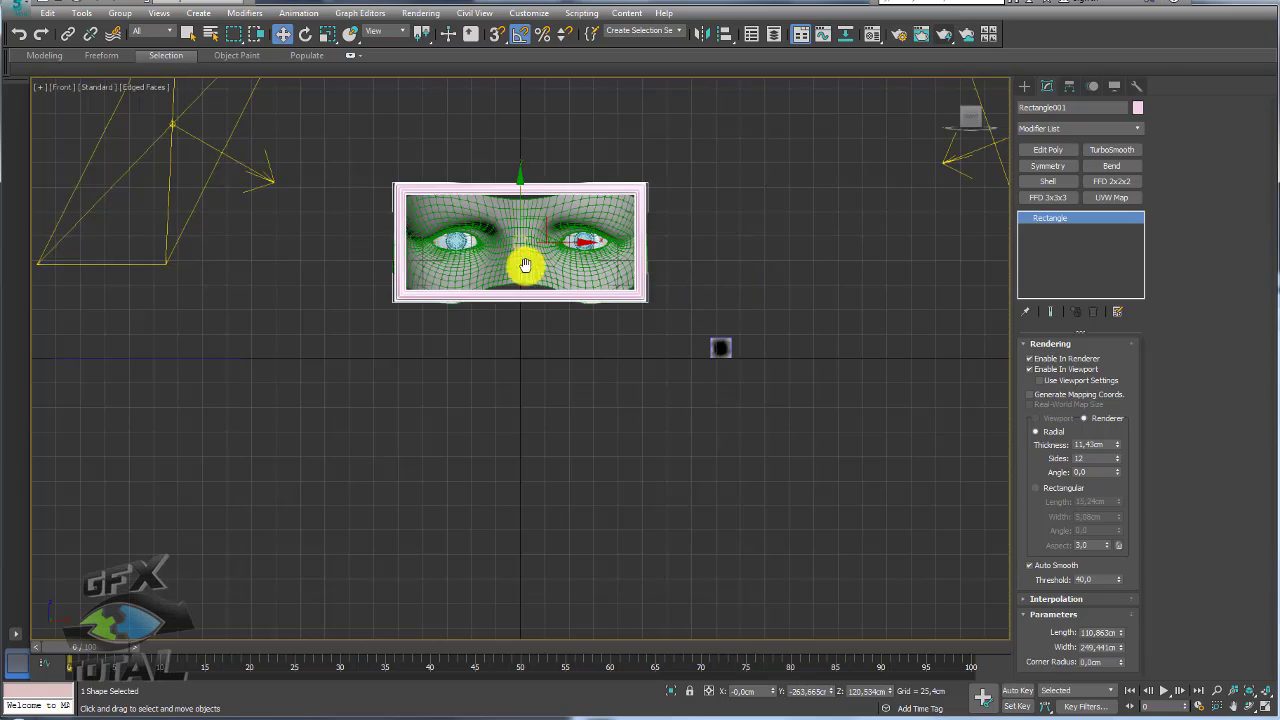
{"action": "scroll", "coordinate": [526, 263], "scroll_direction": "up", "scroll_amount": 5}
{"action": "scroll", "coordinate": [600, 300], "scroll_direction": "down", "scroll_amount": 5}
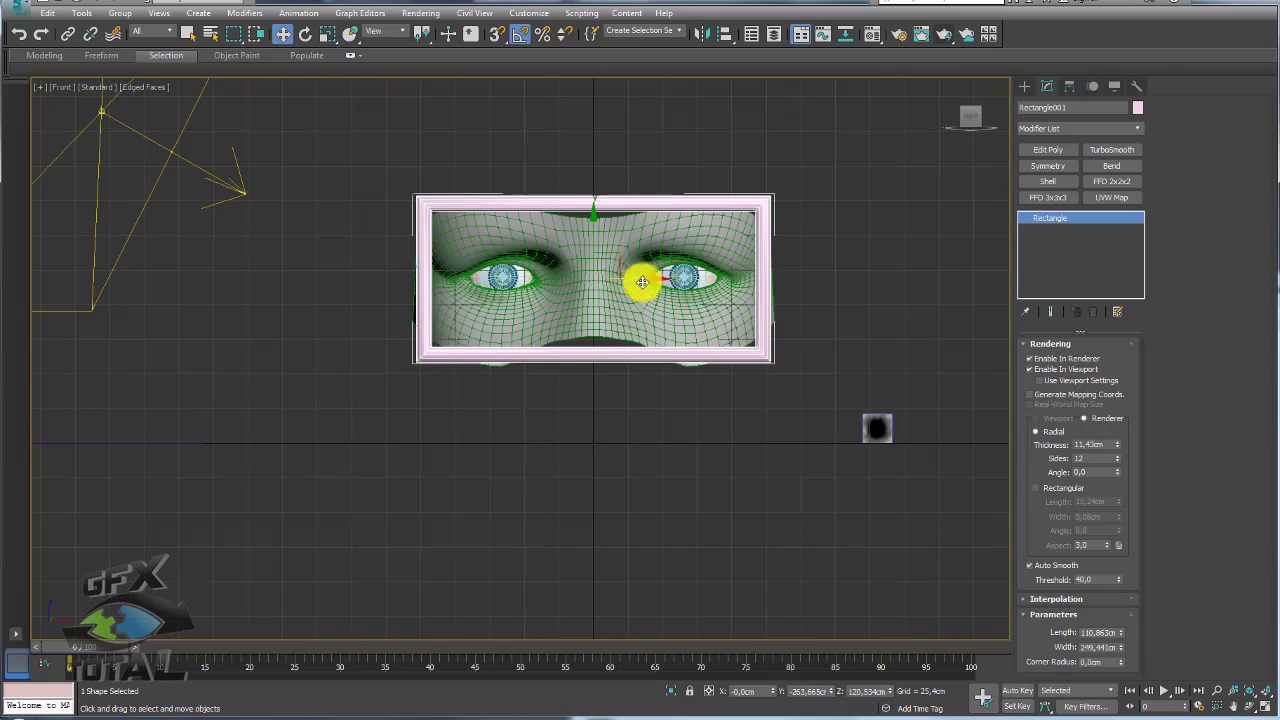
Clone the rectangle, shrink it to eye size, and copy it over each eye
{"action": "left_click_drag", "start_coordinate": [634, 279], "coordinate": [654, 279], "text": "shift"}
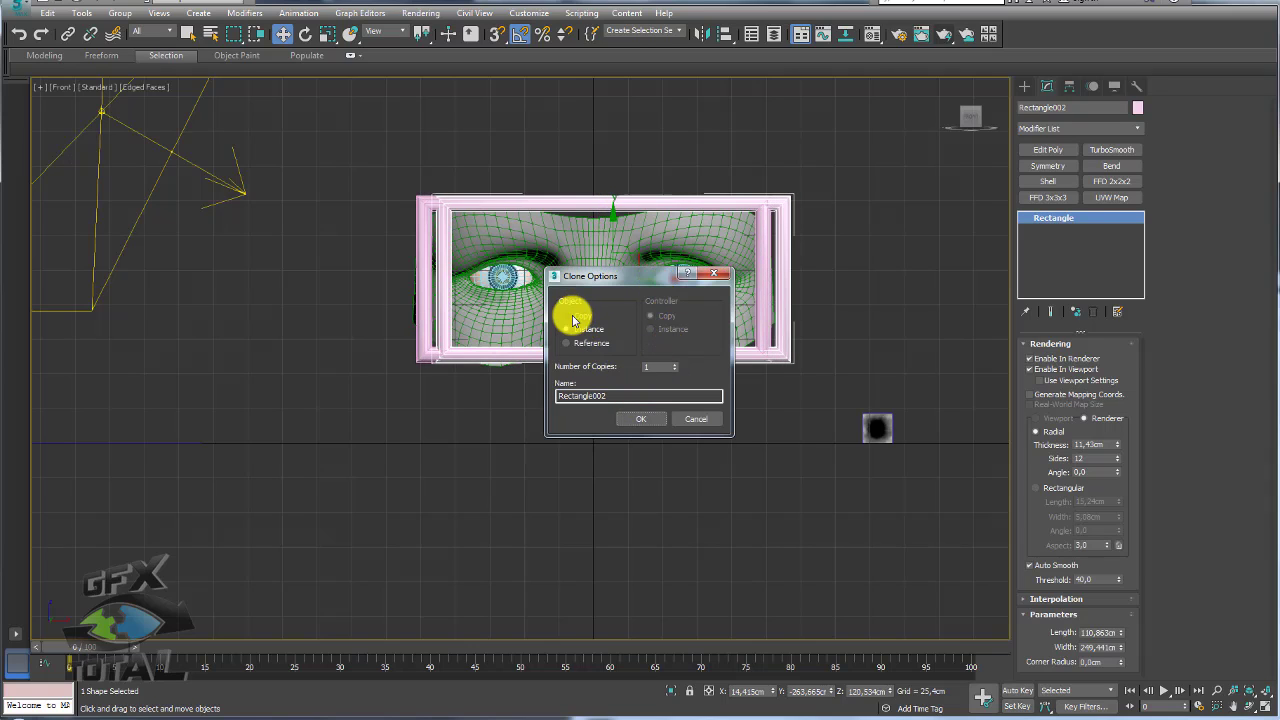
{"action": "left_click", "coordinate": [641, 418]}
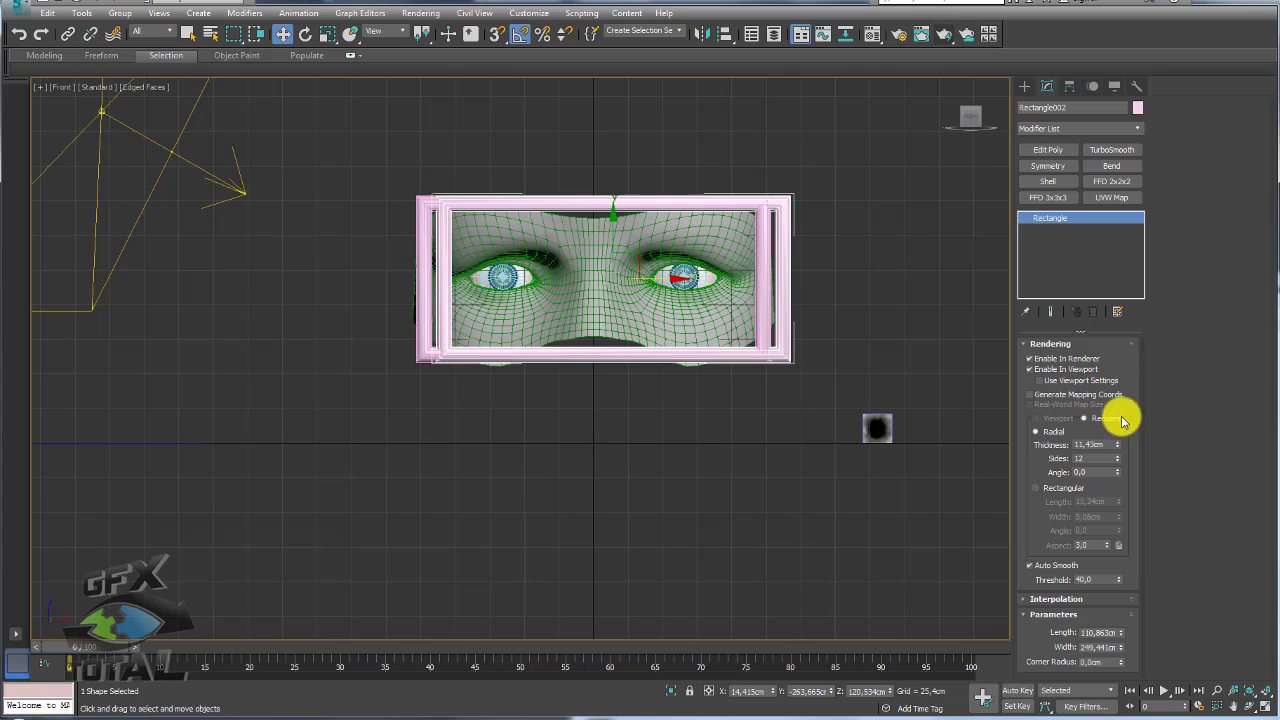
{"action": "left_click", "coordinate": [1118, 448]}
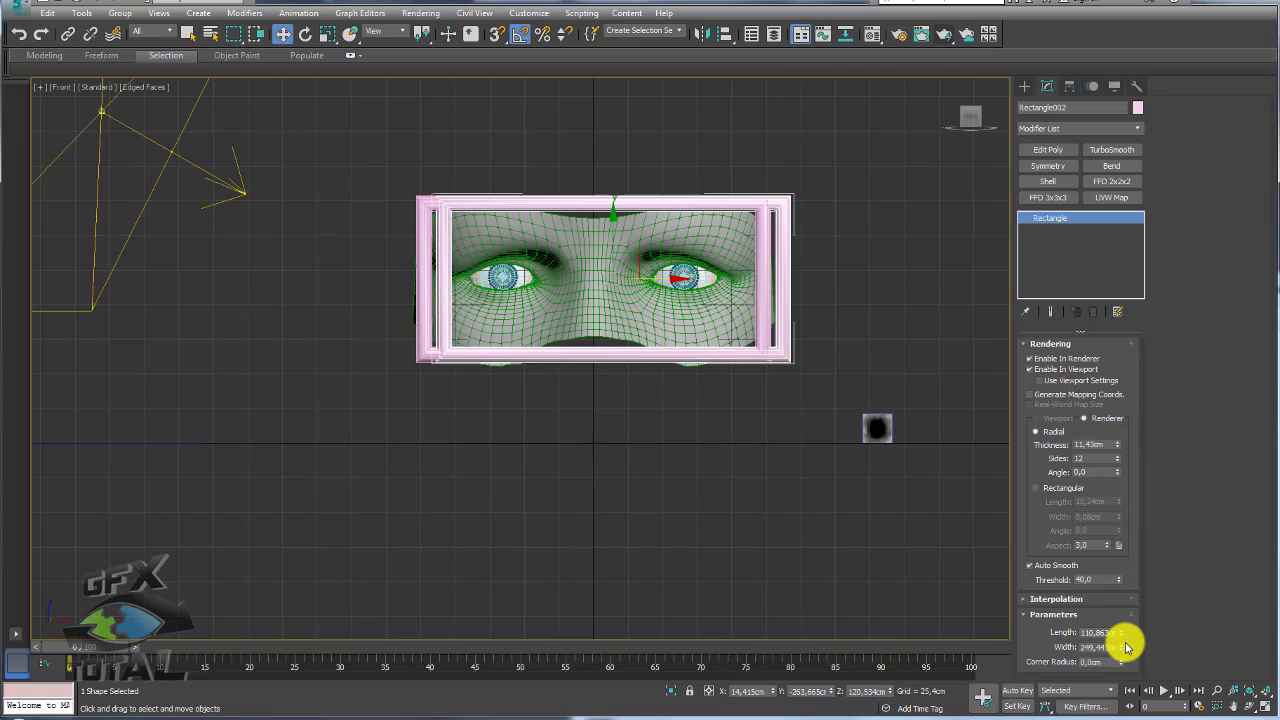
{"action": "left_click_drag", "start_coordinate": [1123, 634], "coordinate": [1130, 705]}
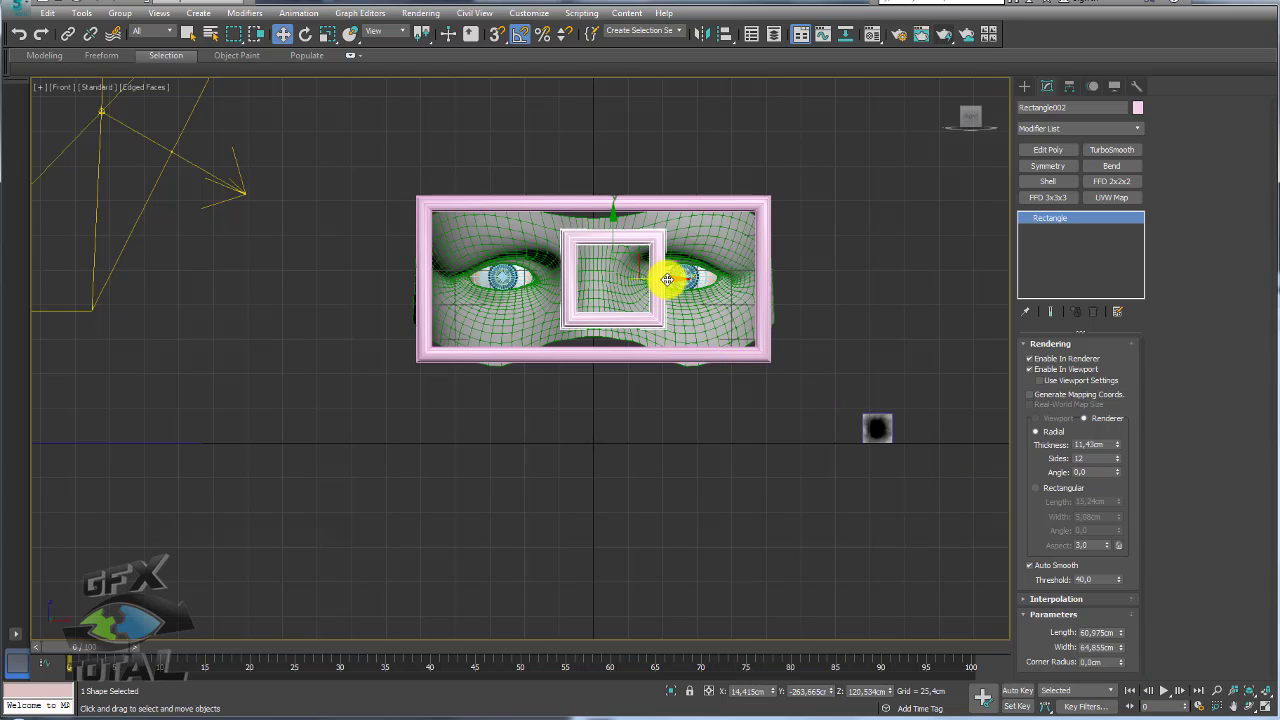
{"action": "mouse_move", "coordinate": [667, 280]}
{"action": "left_mouse_down"}
{"action": "mouse_move", "coordinate": [557, 280]}
{"action": "mouse_move", "coordinate": [734, 283]}
{"action": "left_mouse_up"}
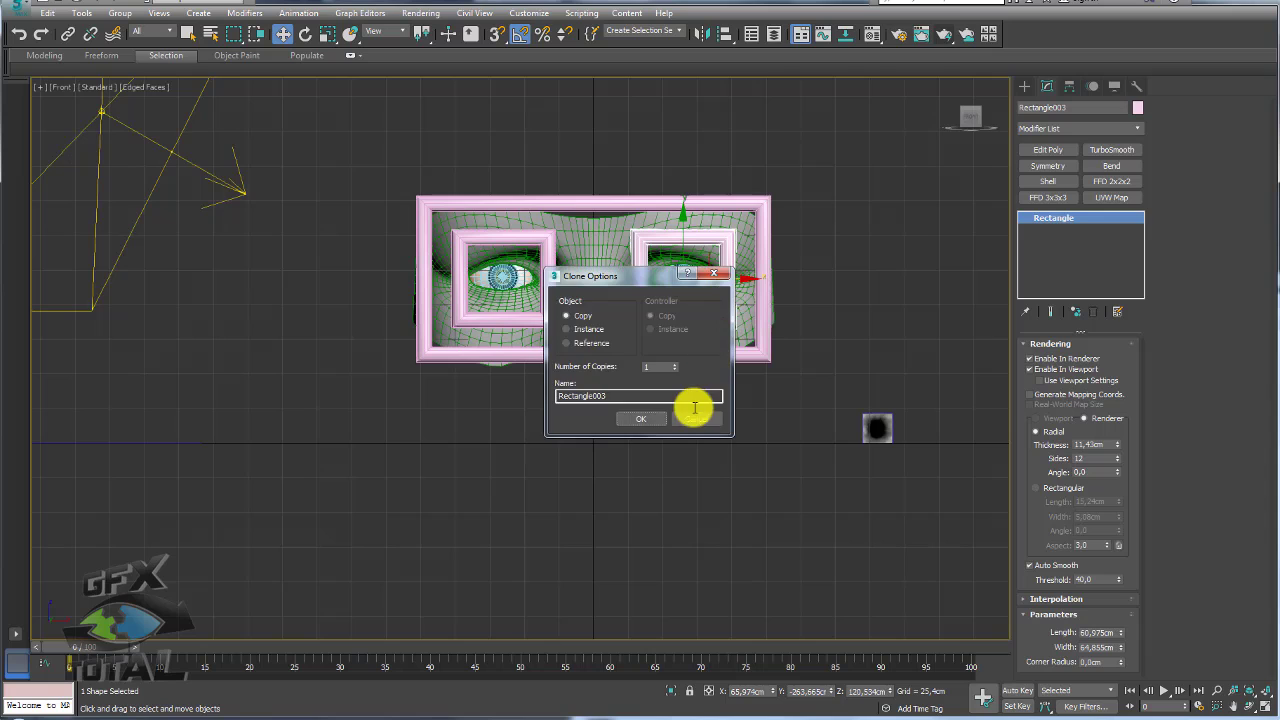
{"action": "left_click", "coordinate": [645, 419]}
Set the frame tubes' Thickness to 6cm
{"action": "key", "text": "p"}
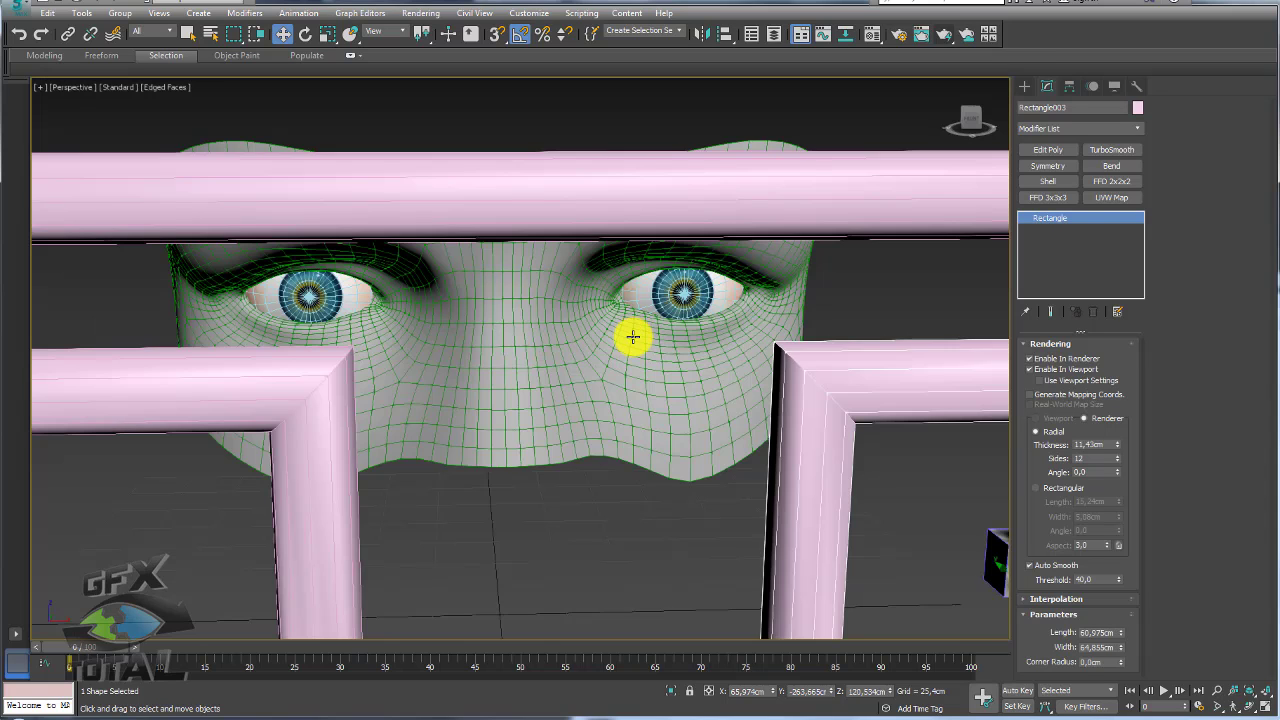
{"action": "scroll", "coordinate": [650, 350], "scroll_direction": "down", "scroll_amount": 5}
{"action": "middle_click_drag", "start_coordinate": [689, 366], "coordinate": [676, 440], "text": "alt"}
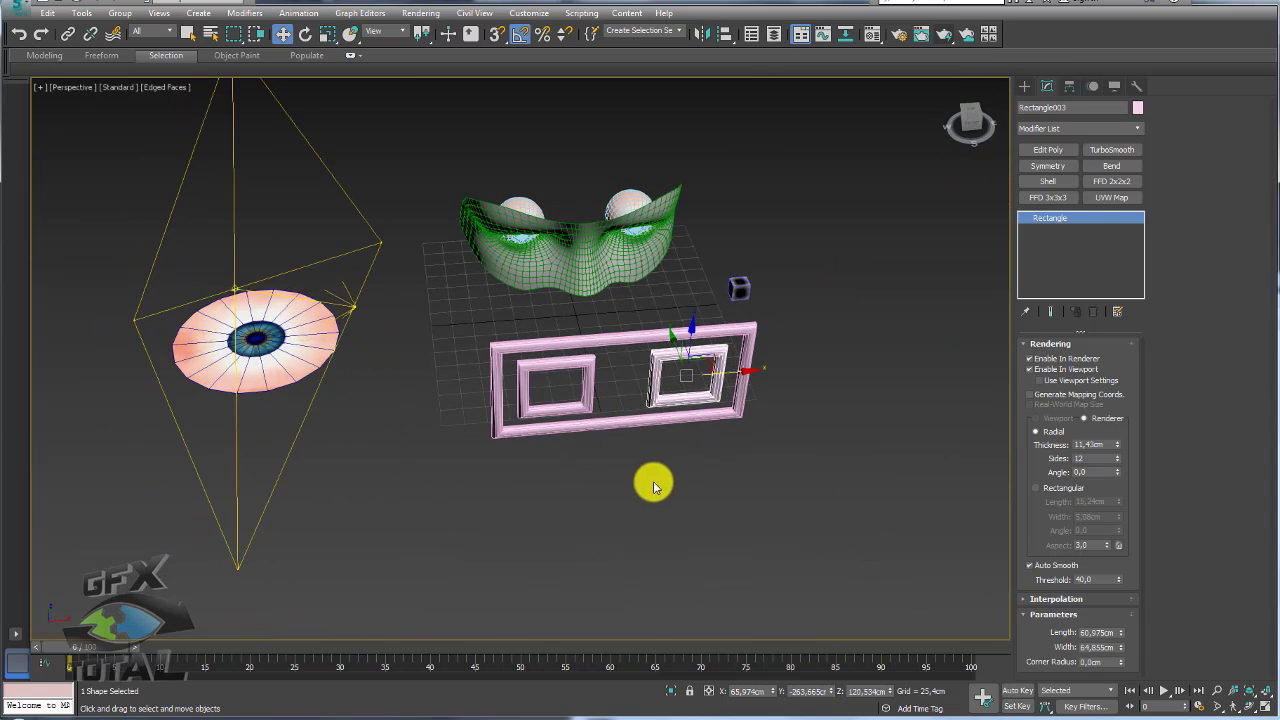
{"action": "left_click_drag", "start_coordinate": [1118, 446], "coordinate": [1118, 463]}
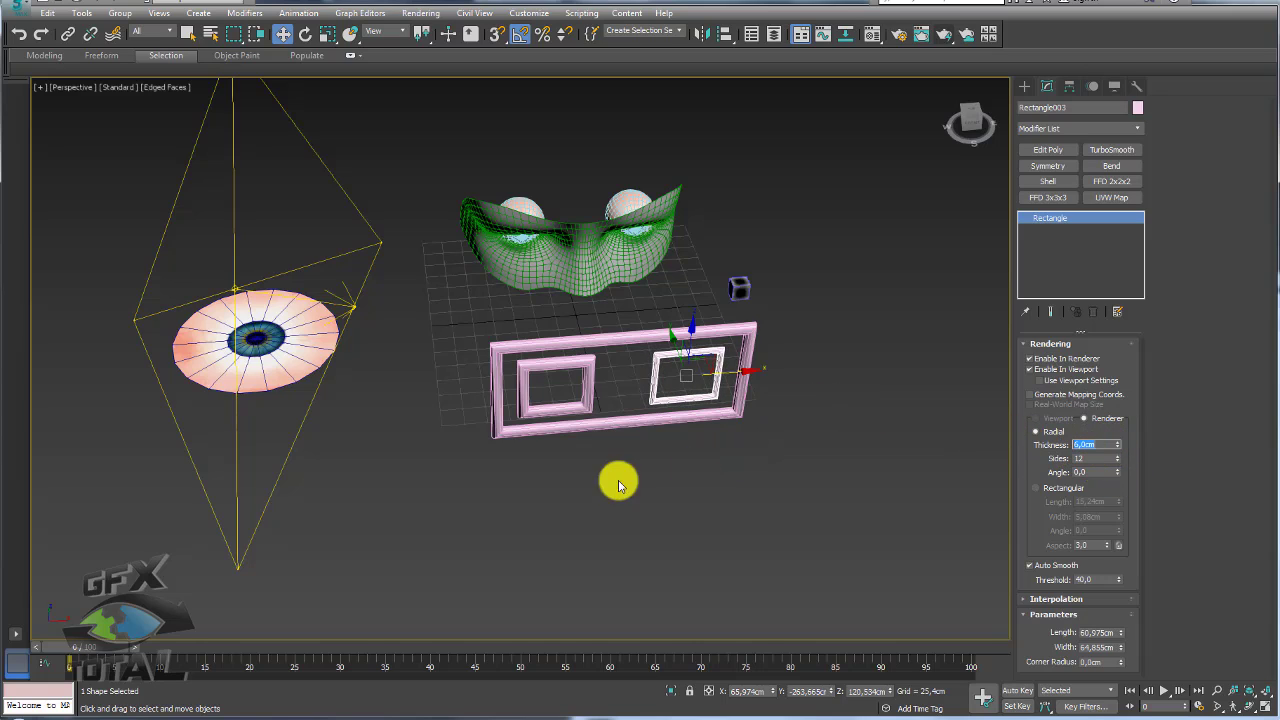
{"action": "left_click", "coordinate": [587, 390]}
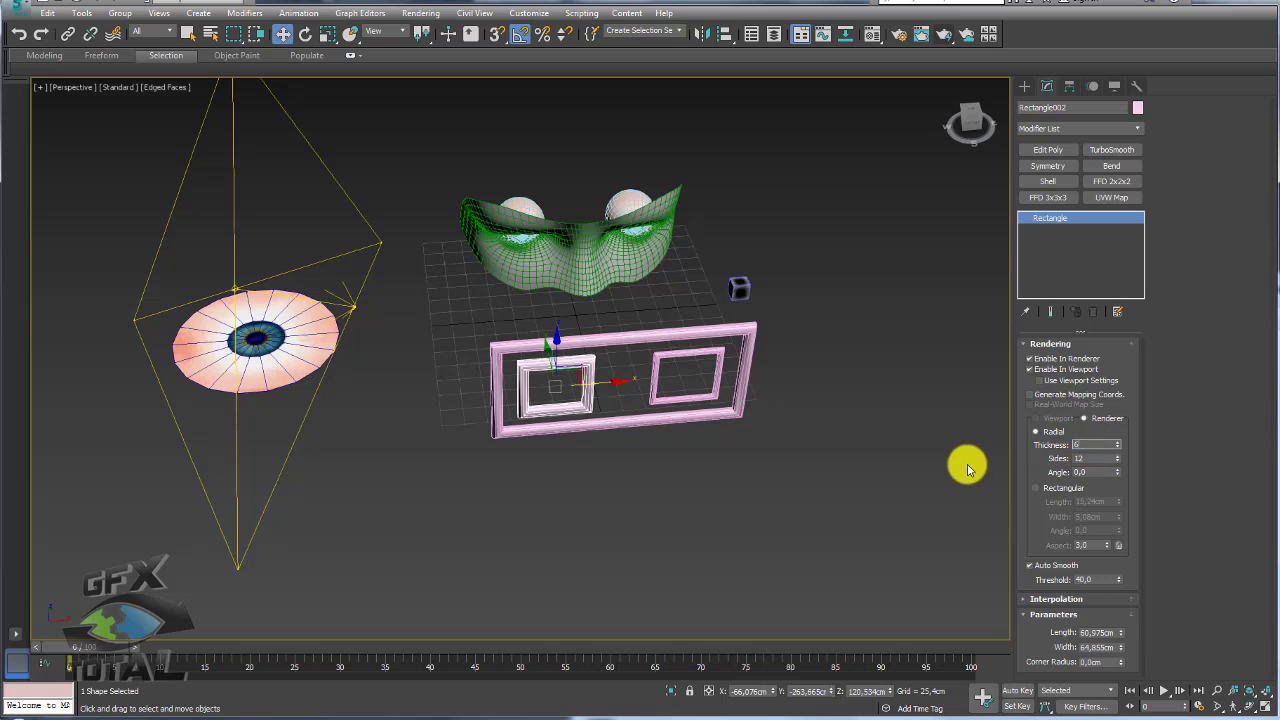
{"action": "left_click", "coordinate": [704, 404]}
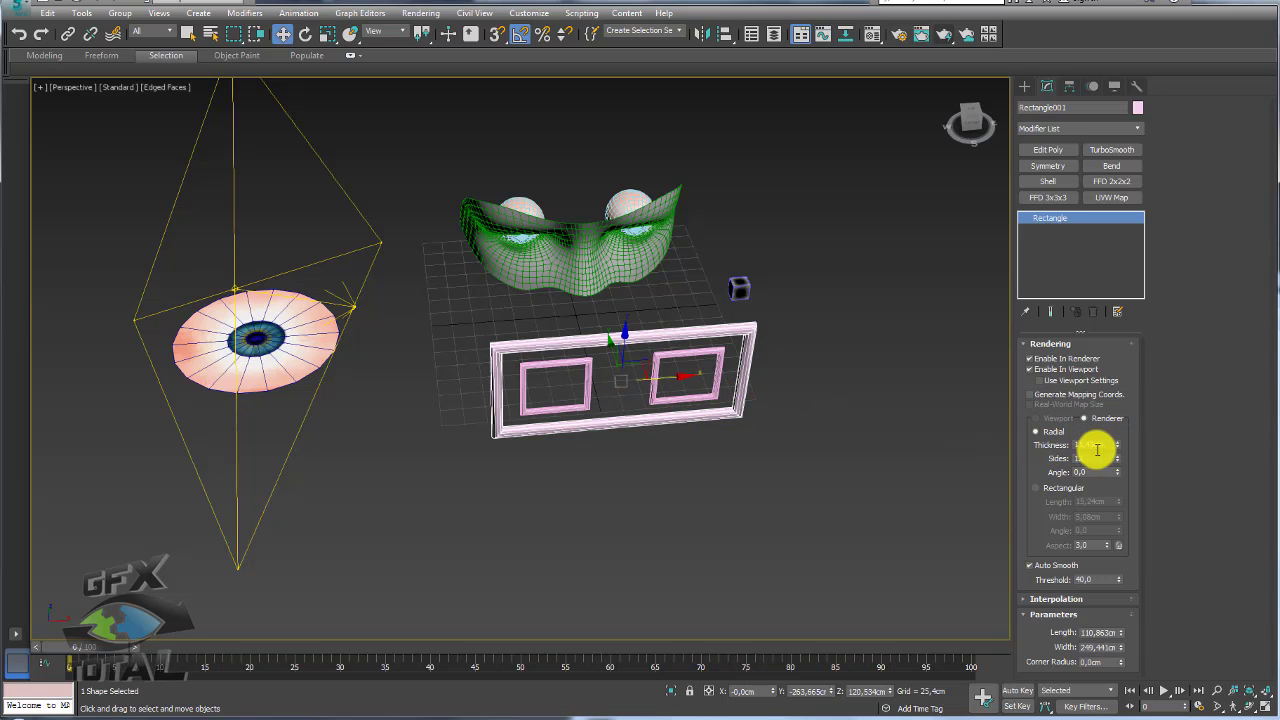
{"action": "type", "text": "6"}
{"action": "key", "text": "Return"}
Select both small eye frames together
{"action": "scroll", "coordinate": [771, 443], "scroll_direction": "up", "scroll_amount": 1}
{"action": "scroll", "coordinate": [644, 438], "scroll_direction": "up", "scroll_amount": 3}
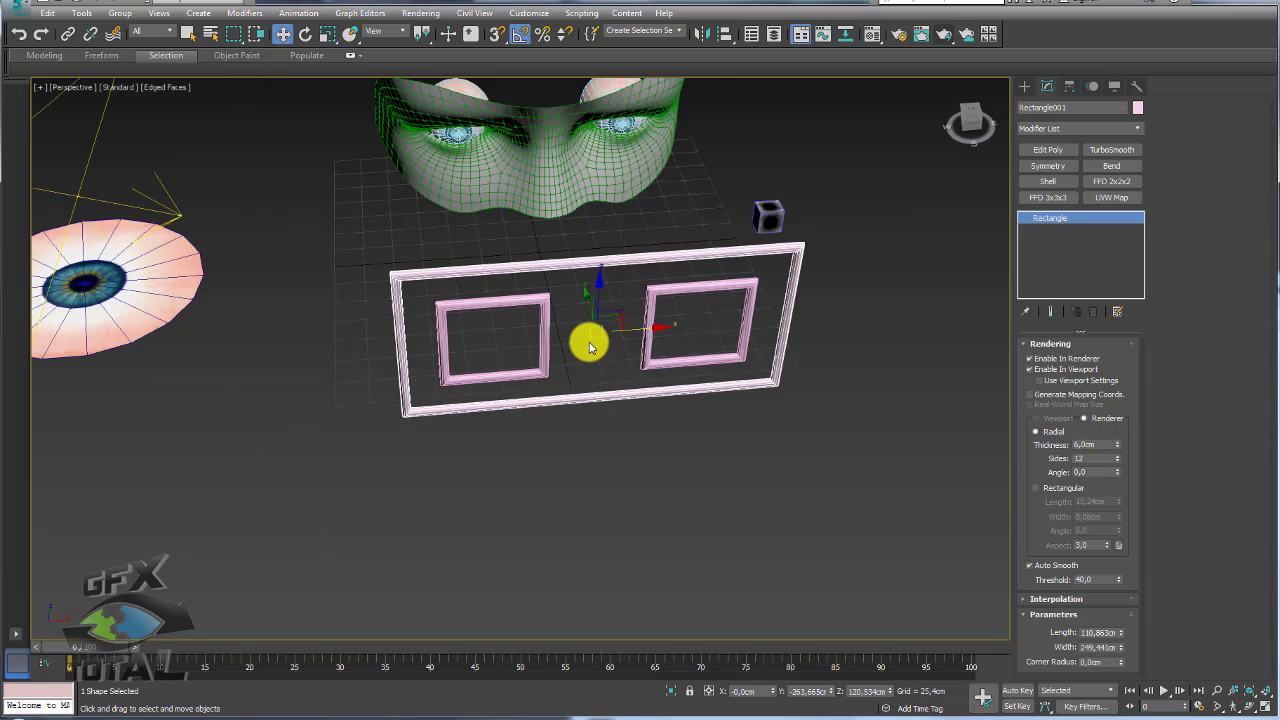
{"action": "left_click", "coordinate": [557, 388], "text": "ctrl"}
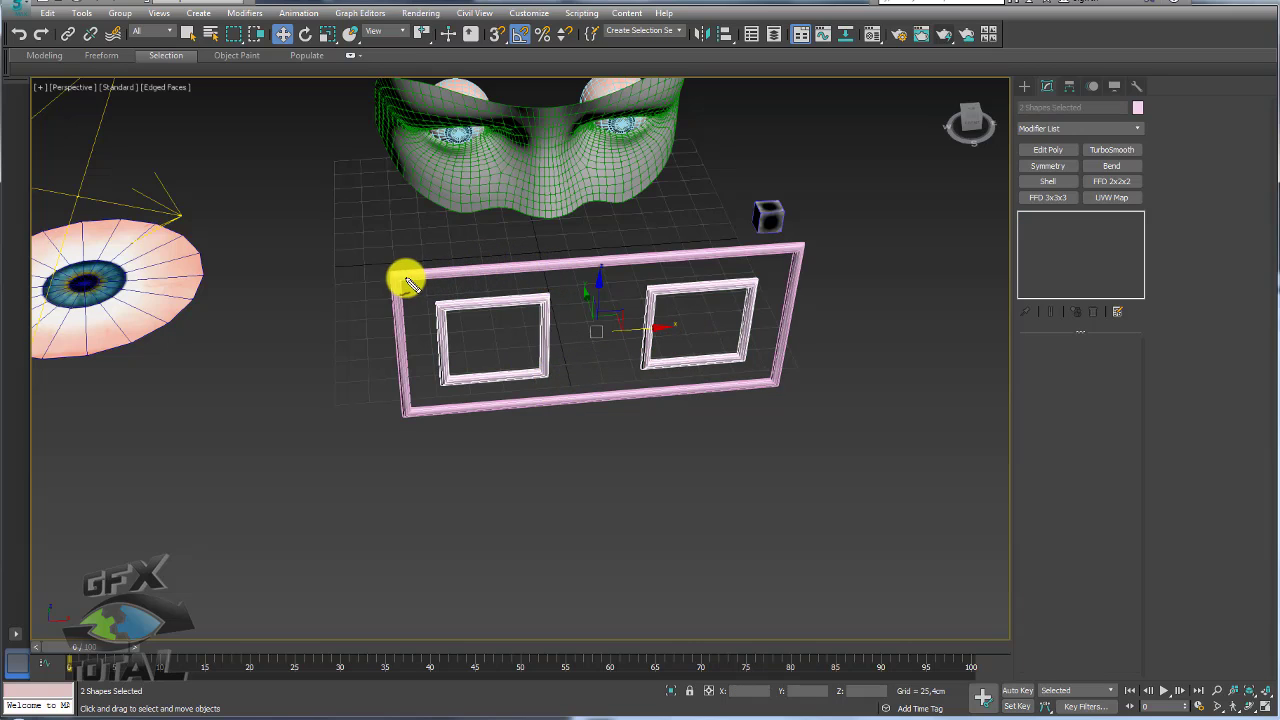
{"action": "left_click", "coordinate": [66, 35]}
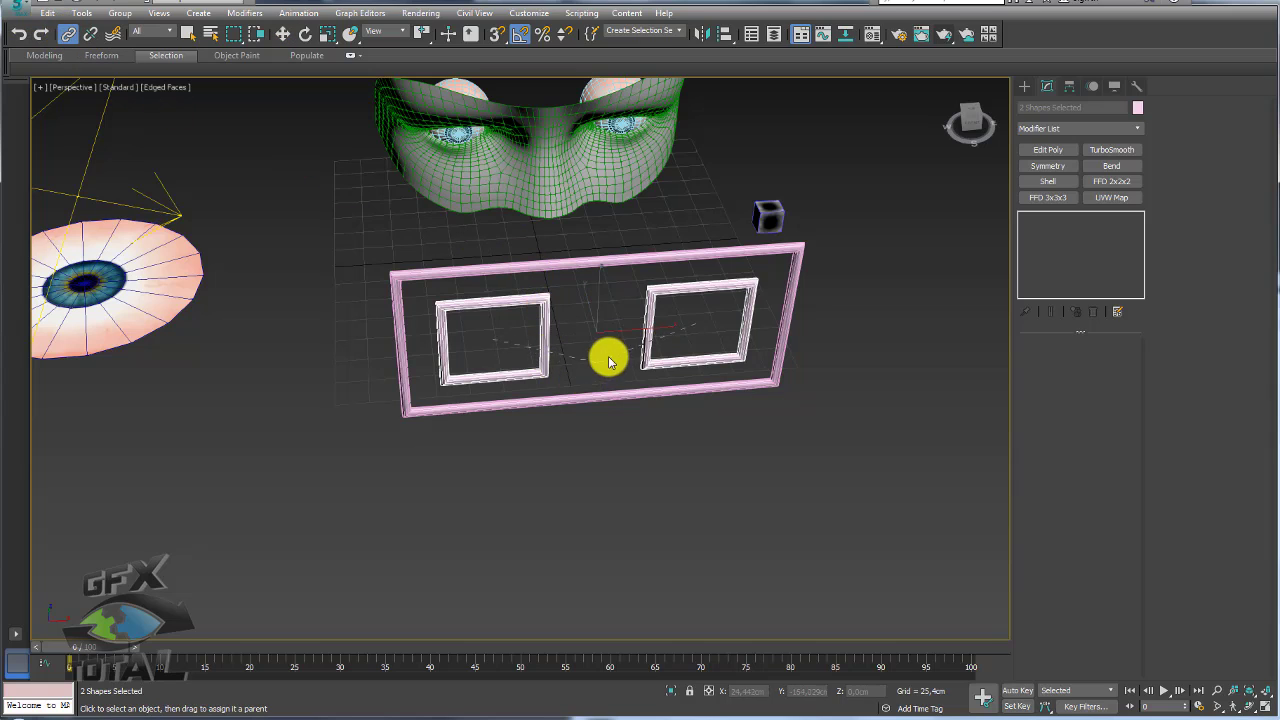
{"action": "left_click_drag", "start_coordinate": [591, 330], "coordinate": [598, 402]}
{"action": "key", "text": "w"}
{"action": "left_click", "coordinate": [605, 410]}
{"action": "middle_click_drag", "start_coordinate": [614, 423], "coordinate": [625, 355], "text": "alt"}
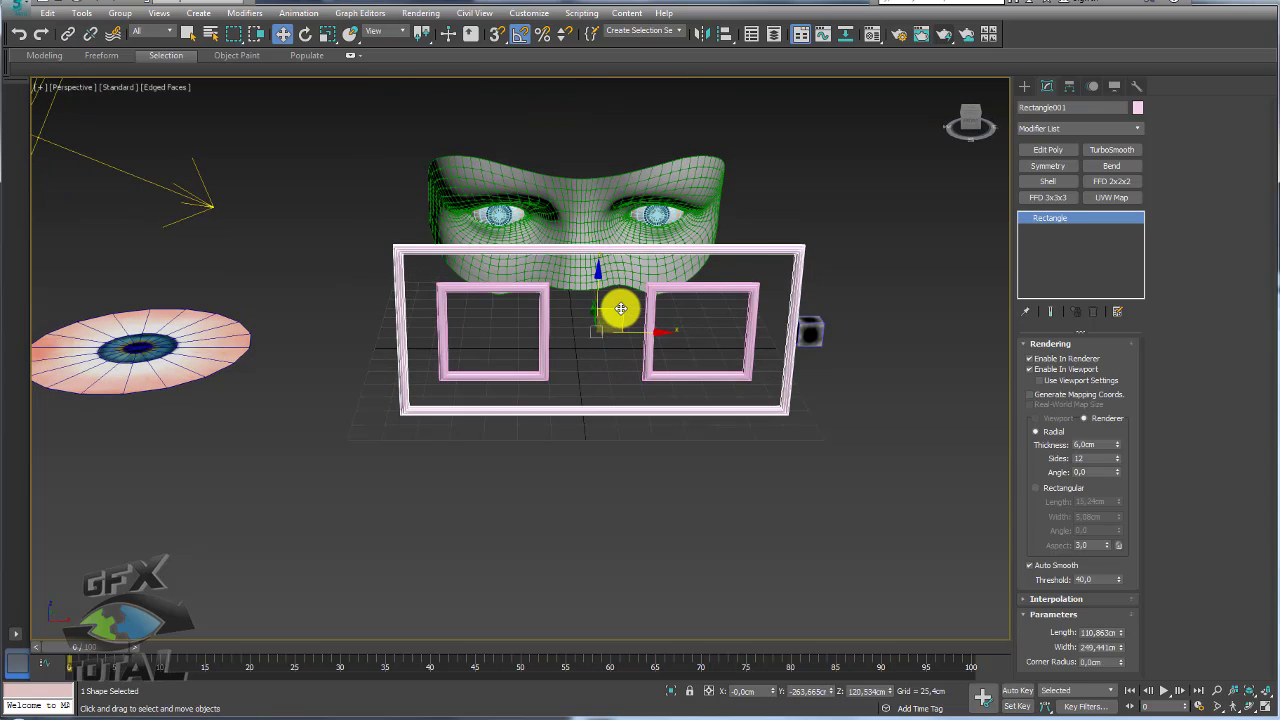
{"action": "mouse_move", "coordinate": [609, 309]}
{"action": "left_mouse_down"}
{"action": "mouse_move", "coordinate": [726, 300]}
{"action": "mouse_move", "coordinate": [591, 423]}
{"action": "mouse_move", "coordinate": [601, 222]}
{"action": "mouse_move", "coordinate": [380, 314]}
{"action": "mouse_move", "coordinate": [551, 388]}
{"action": "left_mouse_up"}
{"action": "left_click", "coordinate": [545, 365]}
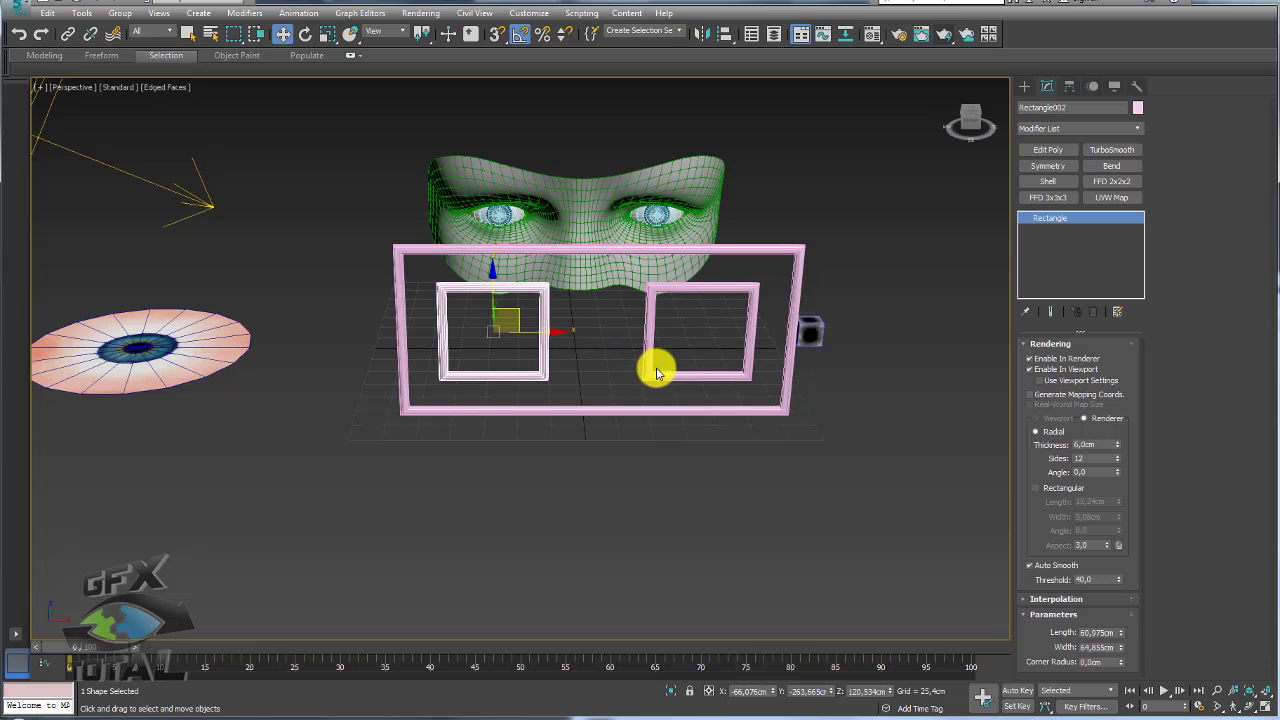
{"action": "mouse_move", "coordinate": [519, 314]}
{"action": "left_mouse_down"}
{"action": "mouse_move", "coordinate": [494, 403]}
{"action": "mouse_move", "coordinate": [380, 294]}
{"action": "left_mouse_up"}
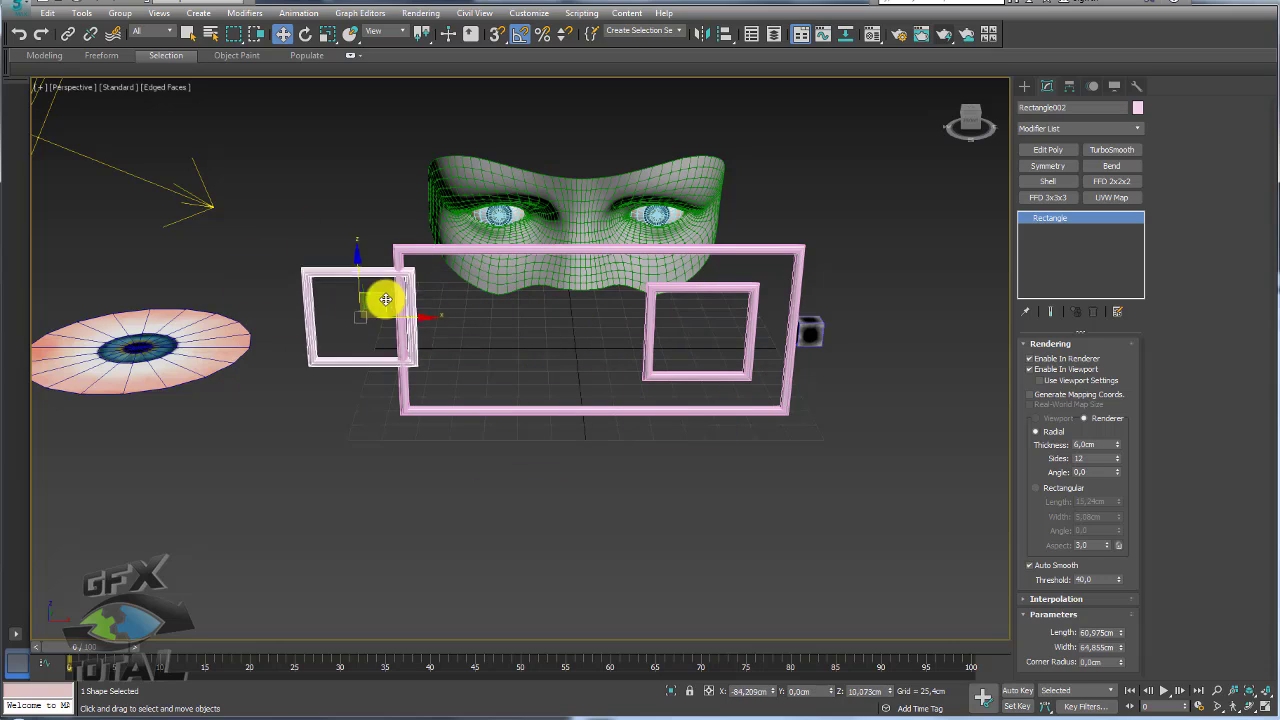
{"action": "right_click", "coordinate": [380, 294]}
{"action": "mouse_move", "coordinate": [611, 309]}
{"action": "middle_mouse_down", "text": "alt"}
{"action": "mouse_move", "coordinate": [665, 312]}
{"action": "mouse_move", "coordinate": [717, 286]}
{"action": "mouse_move", "coordinate": [631, 303]}
{"action": "mouse_move", "coordinate": [686, 283]}
{"action": "mouse_move", "coordinate": [701, 260]}
{"action": "mouse_move", "coordinate": [660, 306]}
{"action": "mouse_move", "coordinate": [726, 149]}
{"action": "mouse_move", "coordinate": [594, 200]}
{"action": "mouse_move", "coordinate": [621, 207]}
{"action": "middle_mouse_up", "text": "alt"}
Apply a LookAt Constraint to Sphere002 targeting the left small frame Rectangle002
{"action": "left_click", "coordinate": [726, 149]}
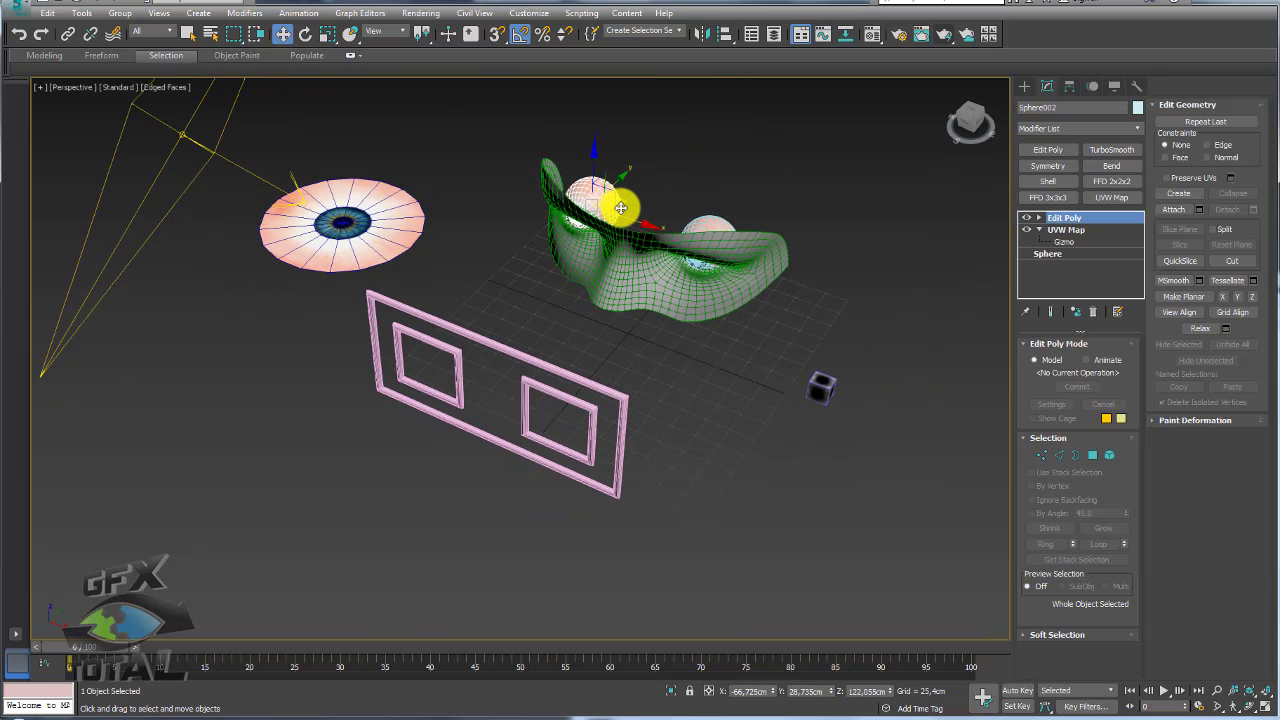
{"action": "left_click", "coordinate": [299, 13]}
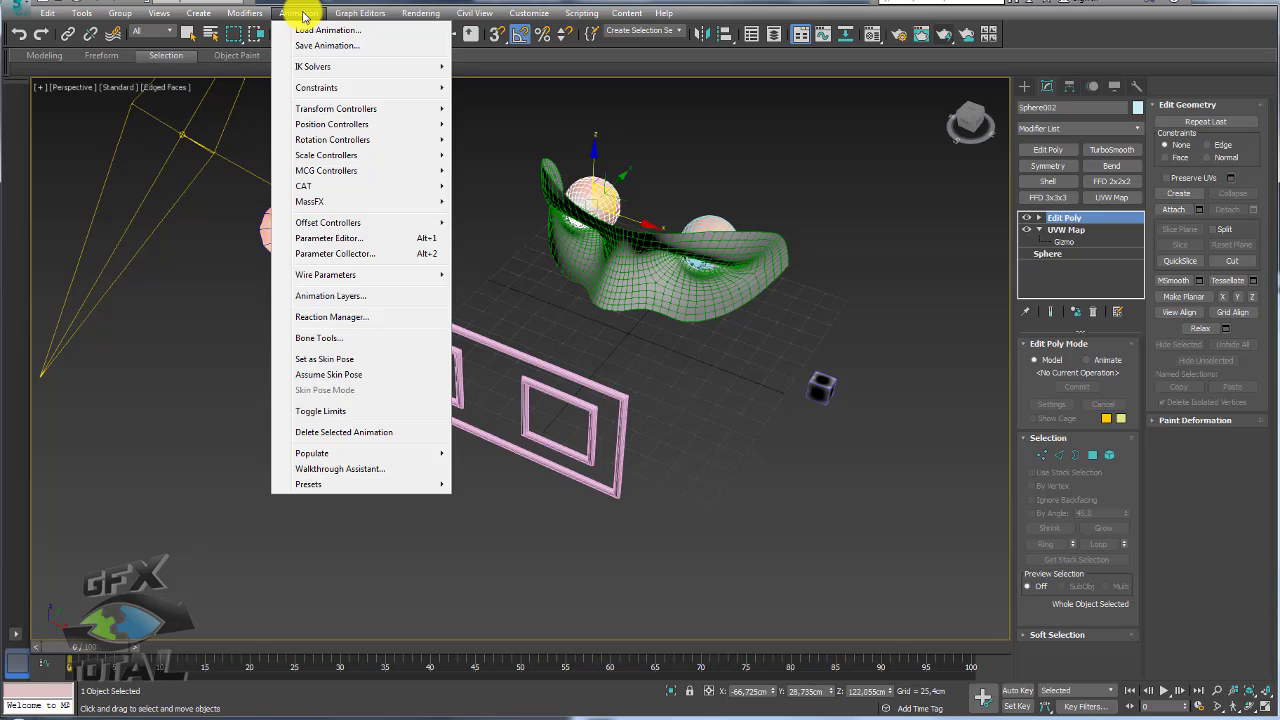
{"action": "mouse_move", "coordinate": [316, 88]}
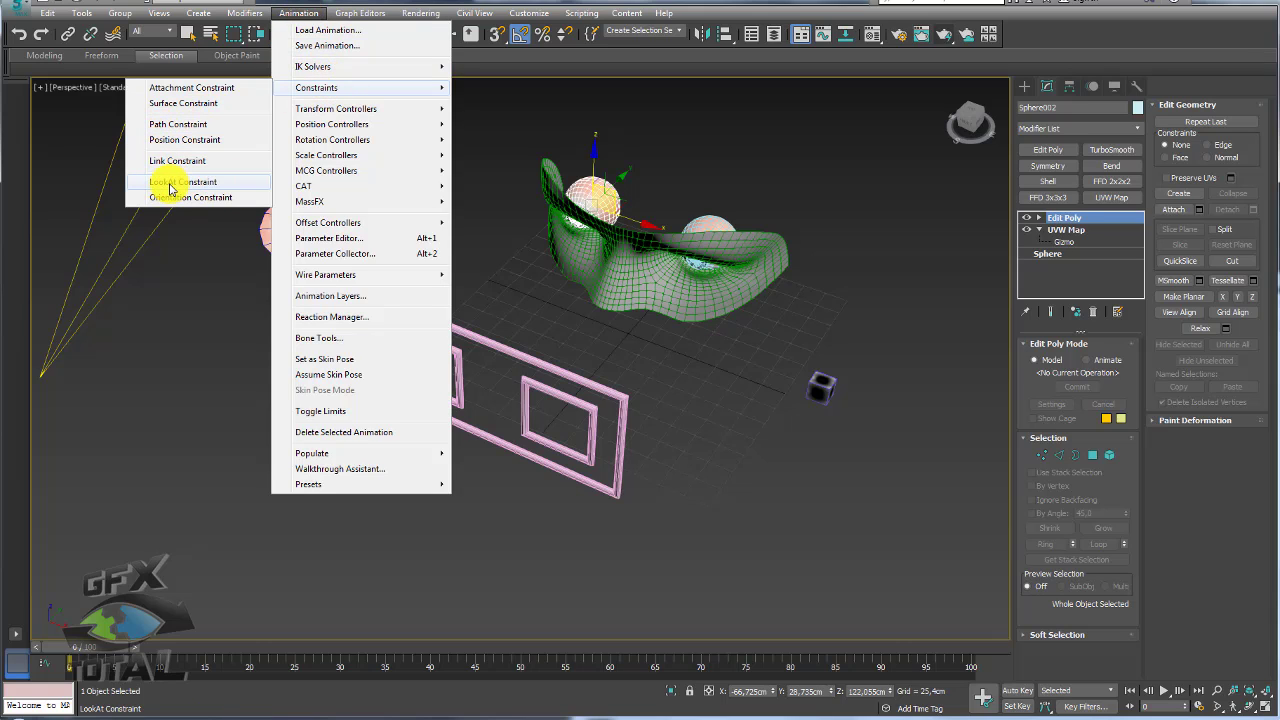
{"action": "left_click", "coordinate": [169, 184]}
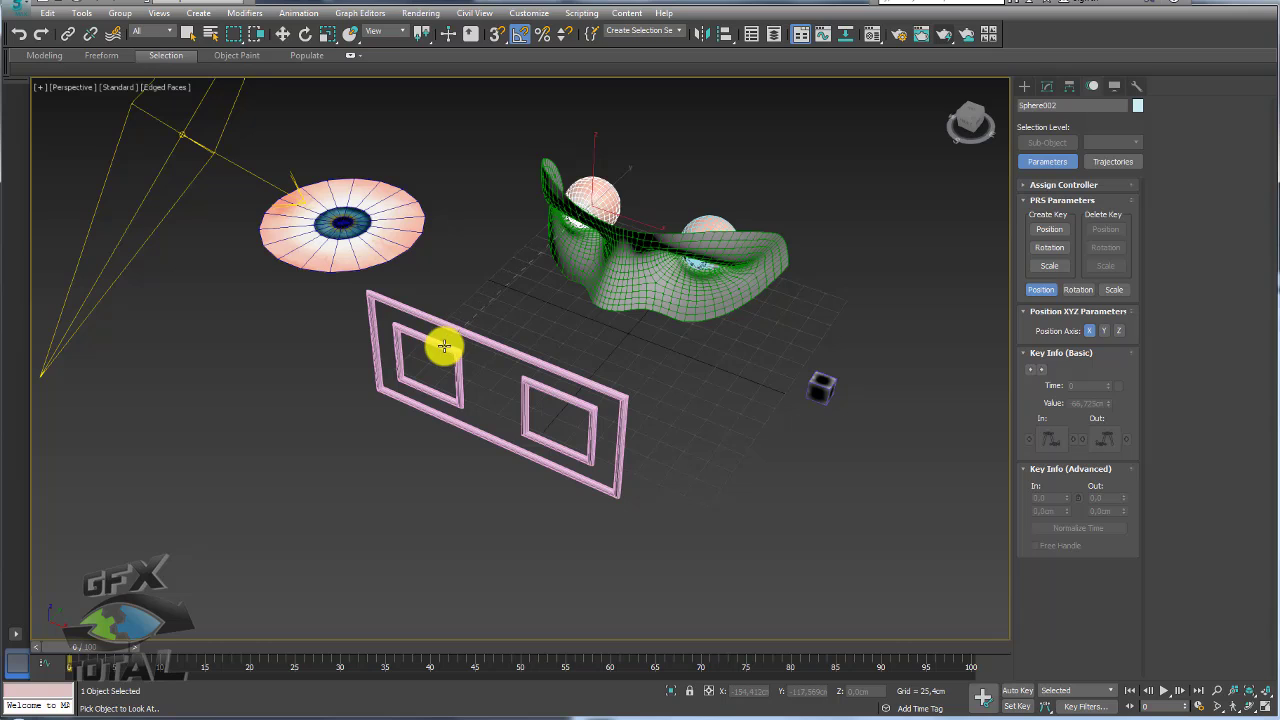
{"action": "left_click", "coordinate": [442, 349]}
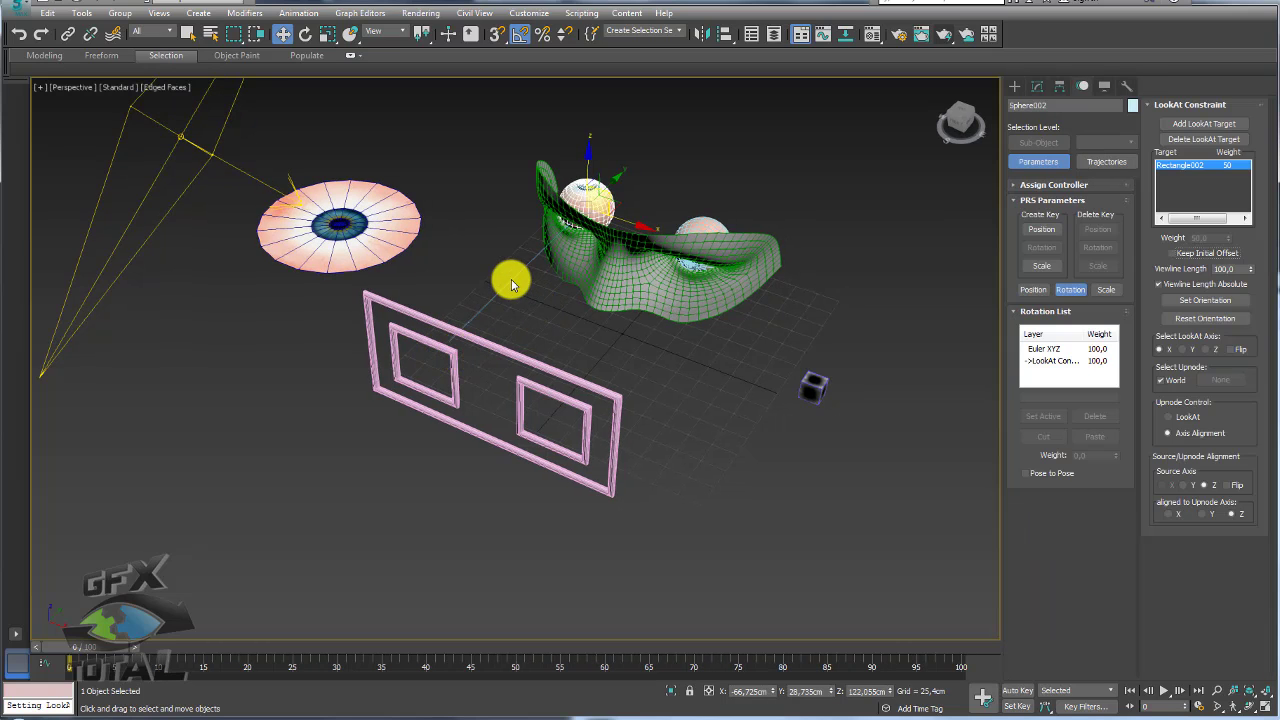
Enable Keep Initial Offset on Sphere002's LookAt rotation layer, then select Sphere001
{"action": "mouse_move", "coordinate": [509, 277]}
{"action": "middle_mouse_down", "text": "alt"}
{"action": "mouse_move", "coordinate": [592, 295]}
{"action": "mouse_move", "coordinate": [600, 229]}
{"action": "mouse_move", "coordinate": [529, 323]}
{"action": "mouse_move", "coordinate": [591, 255]}
{"action": "mouse_move", "coordinate": [563, 223]}
{"action": "middle_mouse_up", "text": "alt"}
{"action": "left_click", "coordinate": [529, 323]}
{"action": "left_click", "coordinate": [563, 223]}
{"action": "scroll", "coordinate": [563, 226], "scroll_direction": "up", "scroll_amount": 5}
{"action": "scroll", "coordinate": [609, 277], "scroll_direction": "down", "scroll_amount": 5}
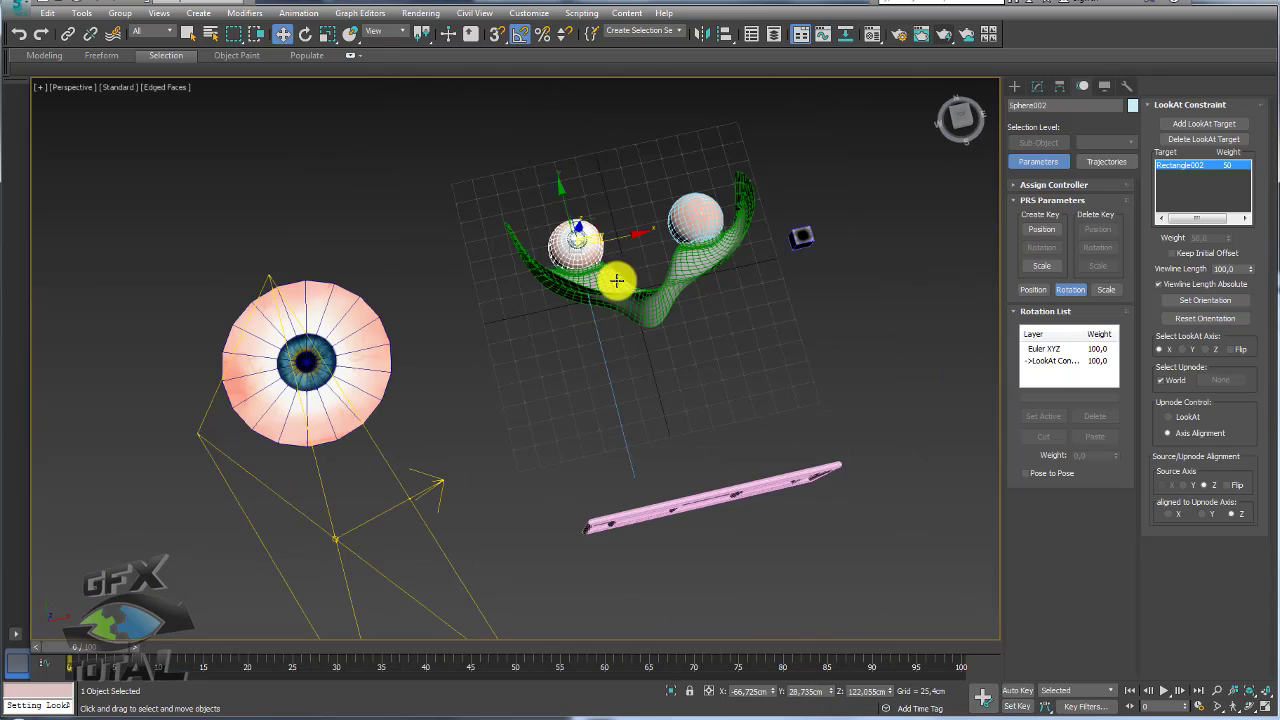
{"action": "middle_click_drag", "start_coordinate": [609, 277], "coordinate": [495, 262]}
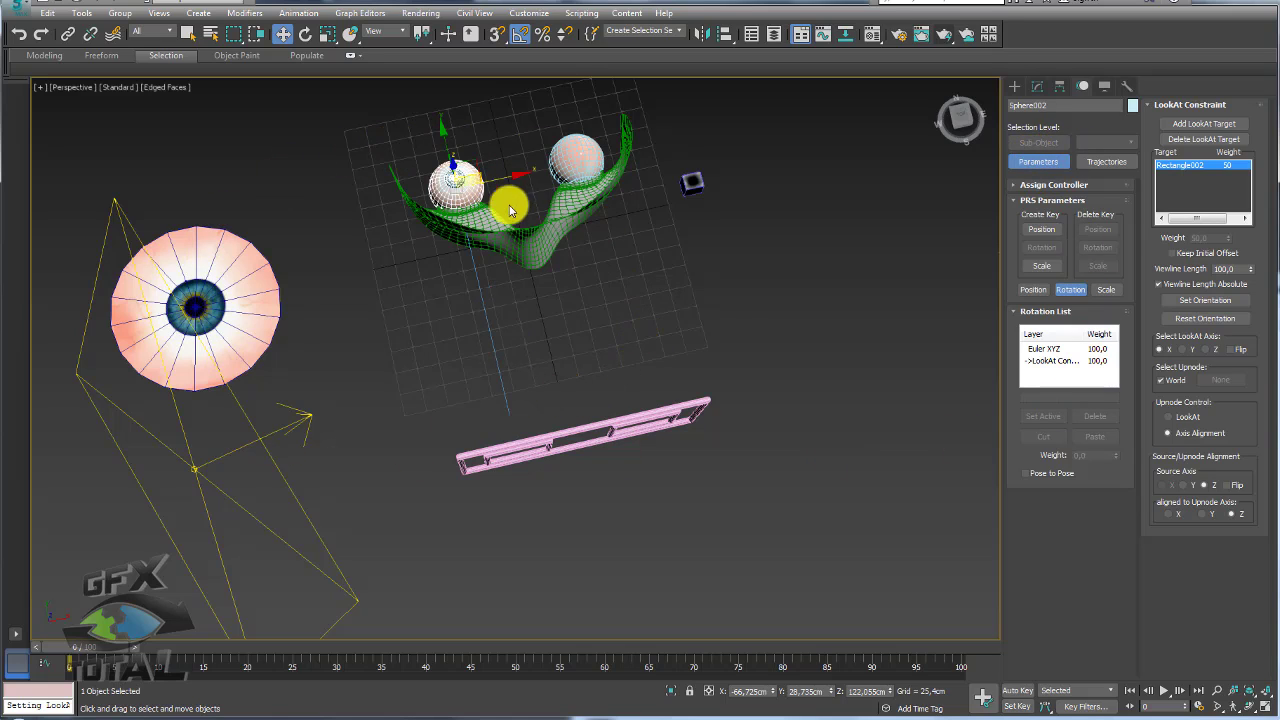
{"action": "left_click", "coordinate": [1066, 361]}
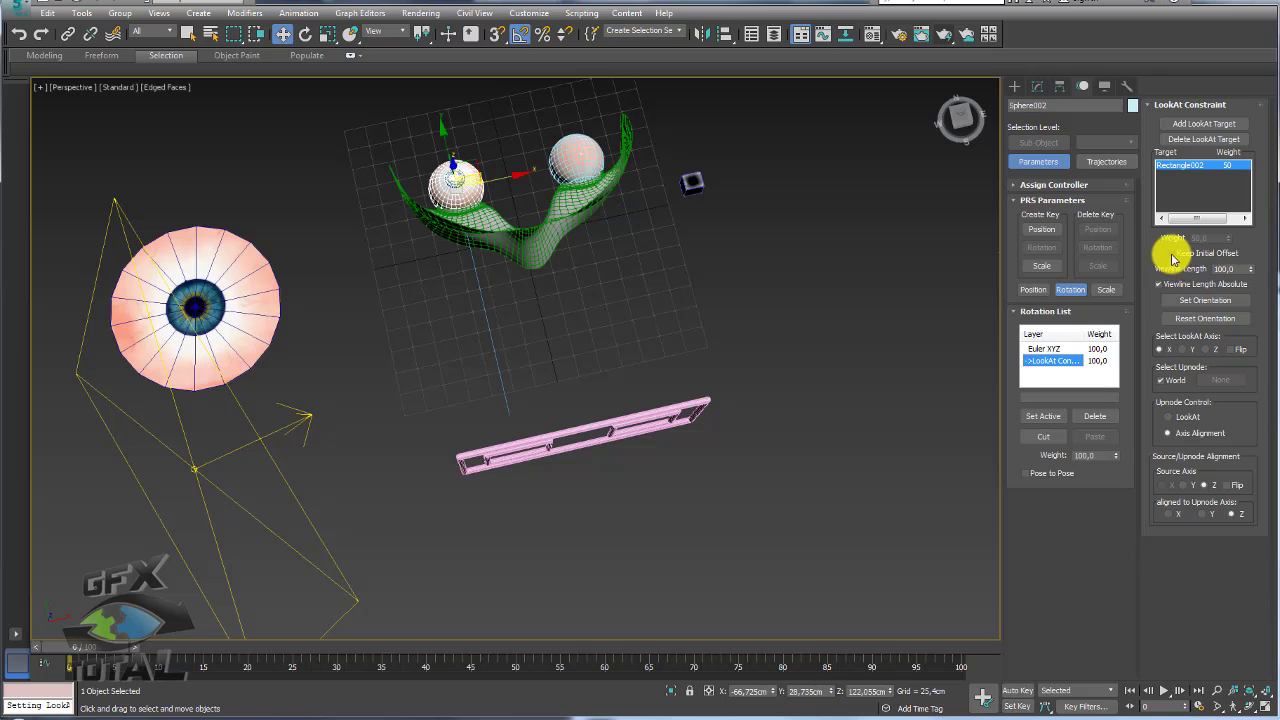
{"action": "left_click", "coordinate": [1175, 257]}
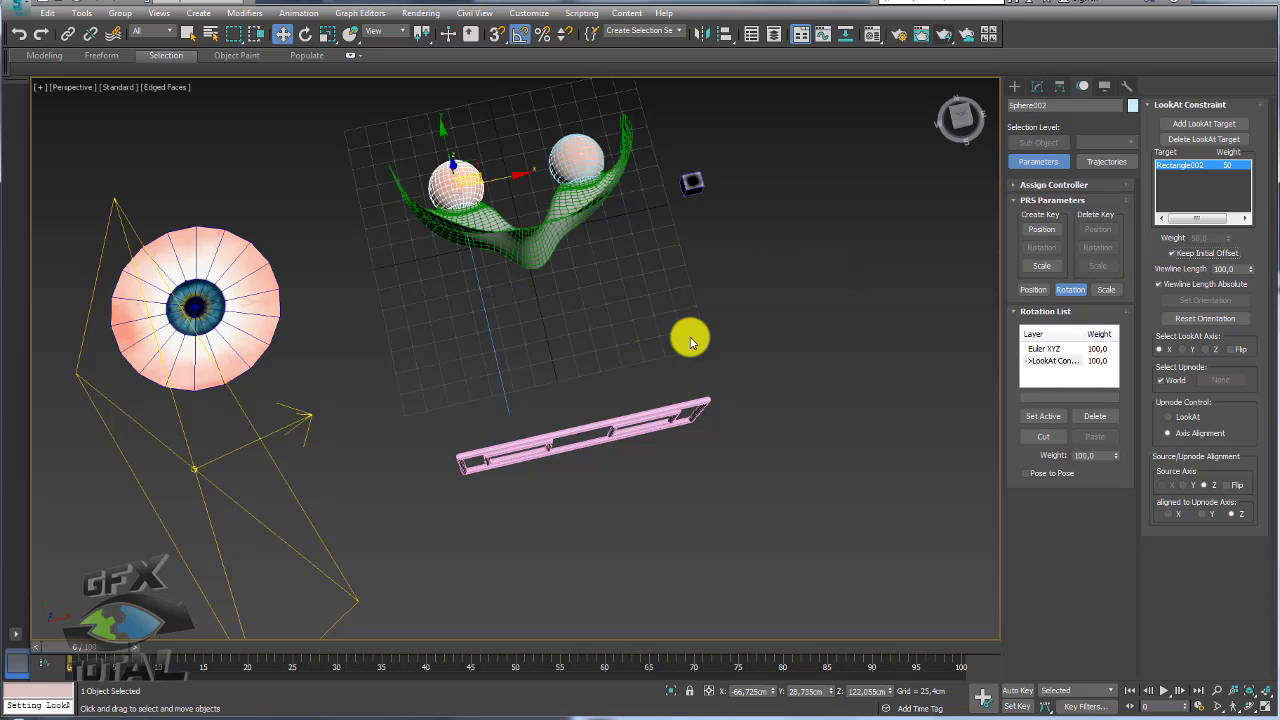
{"action": "mouse_move", "coordinate": [654, 366]}
{"action": "middle_mouse_down", "text": "alt"}
{"action": "mouse_move", "coordinate": [623, 266]}
{"action": "mouse_move", "coordinate": [660, 271]}
{"action": "mouse_move", "coordinate": [674, 305]}
{"action": "mouse_move", "coordinate": [591, 334]}
{"action": "mouse_move", "coordinate": [586, 248]}
{"action": "middle_mouse_up", "text": "alt"}
{"action": "left_click", "coordinate": [578, 224]}
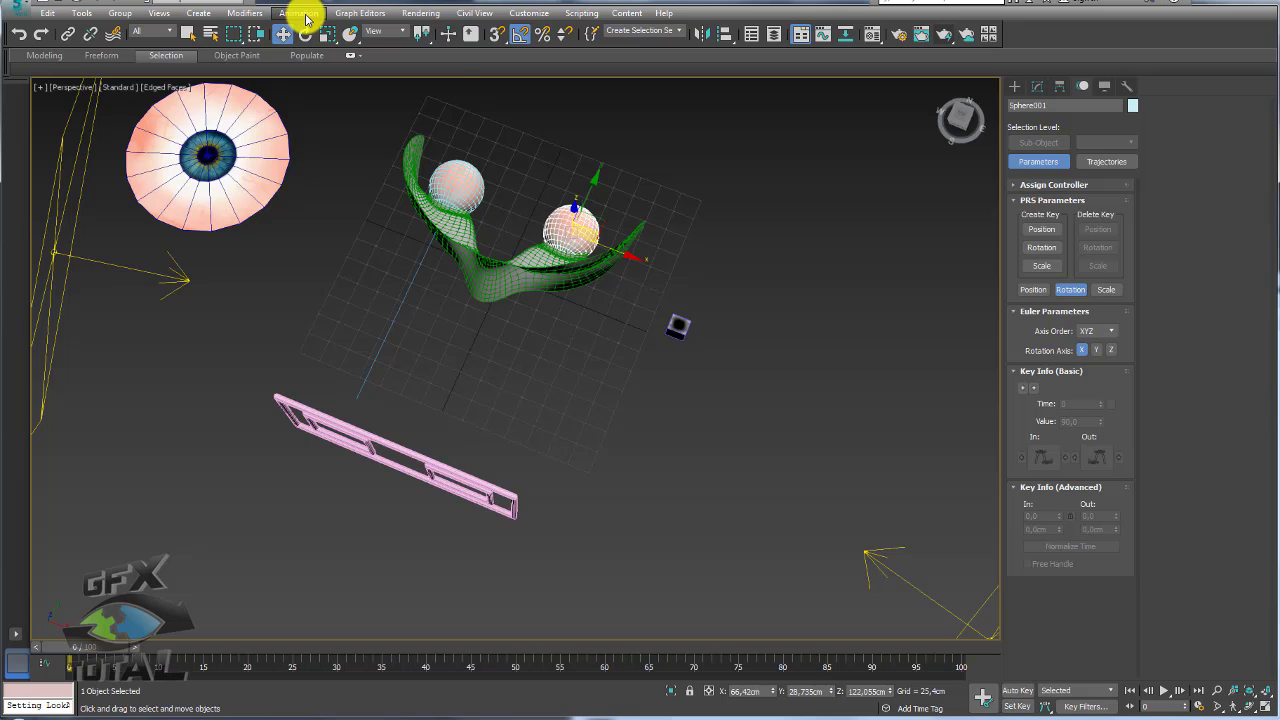
Constrain Sphere001 to look at Rectangle003 with Keep Initial Offset enabled
{"action": "left_click", "coordinate": [306, 17]}
{"action": "mouse_move", "coordinate": [316, 87]}
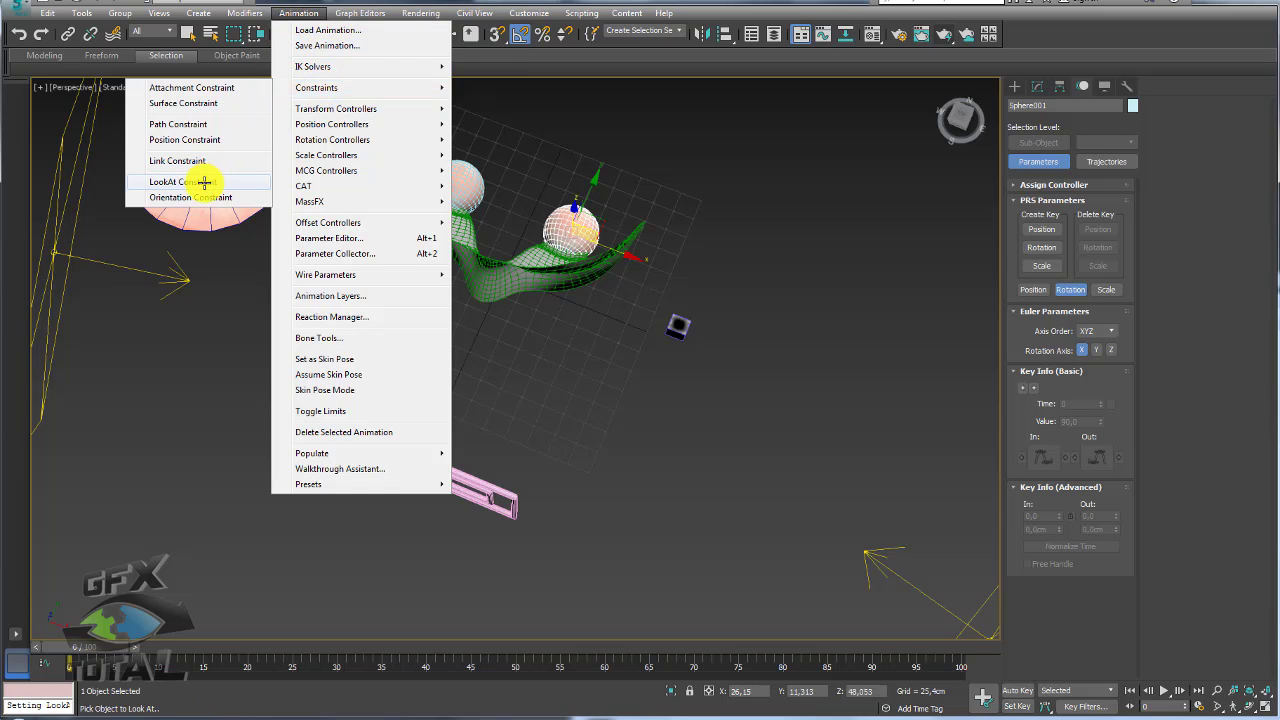
{"action": "left_click", "coordinate": [204, 182]}
{"action": "left_click", "coordinate": [490, 500]}
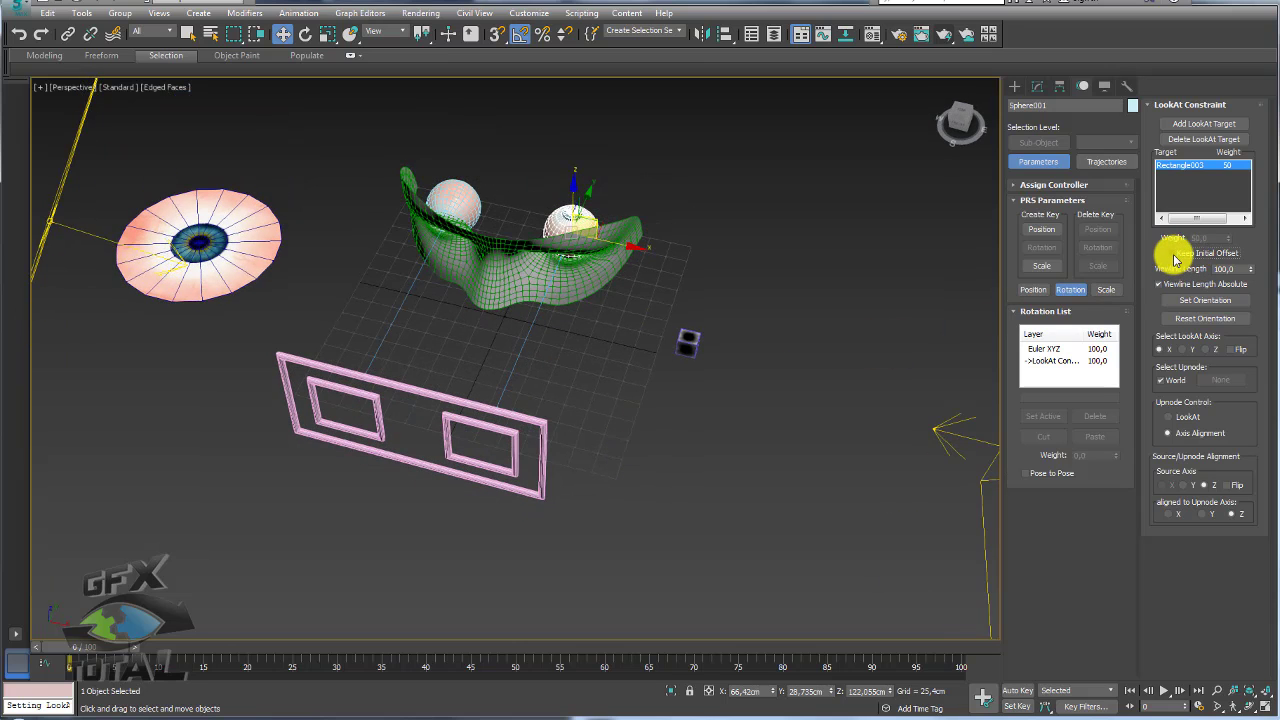
{"action": "left_click", "coordinate": [1172, 253]}
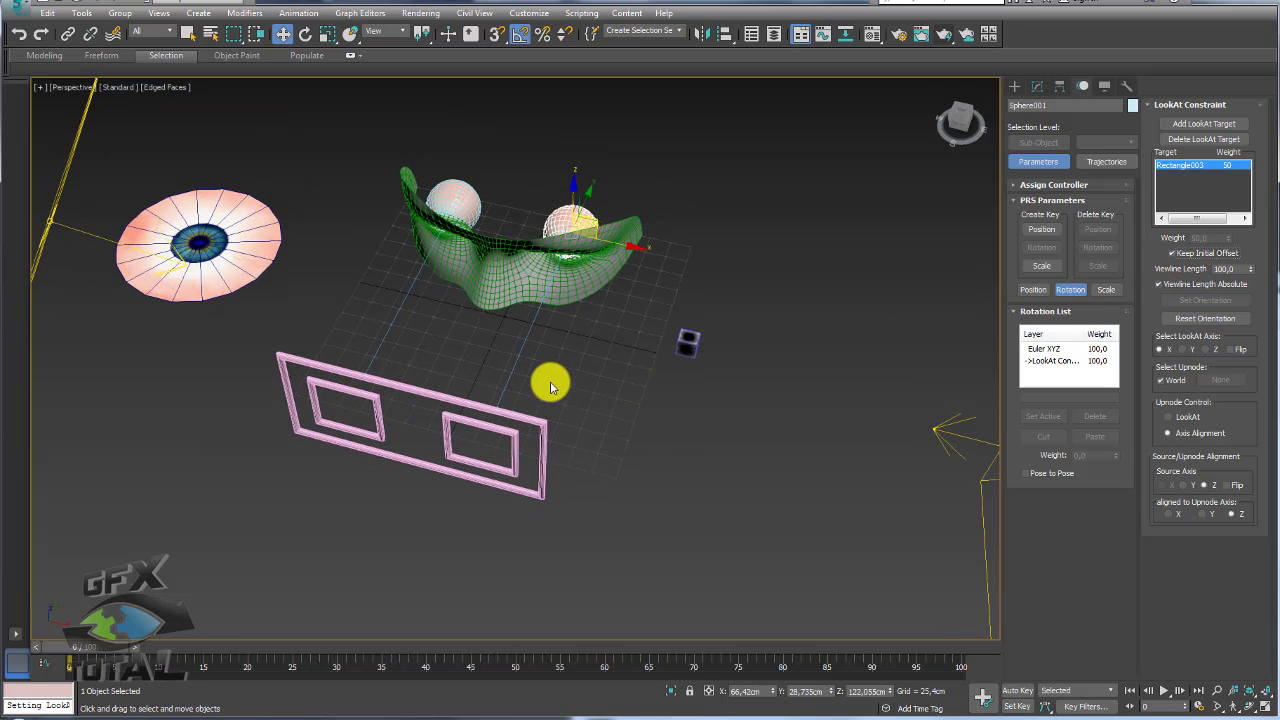
Test eye tracking by moving the outer frame and each small frame, cancelling every move
{"action": "mouse_move", "coordinate": [551, 380]}
{"action": "middle_mouse_down", "text": "alt"}
{"action": "mouse_move", "coordinate": [608, 314]}
{"action": "mouse_move", "coordinate": [593, 289]}
{"action": "mouse_move", "coordinate": [623, 289]}
{"action": "middle_mouse_up", "text": "alt"}
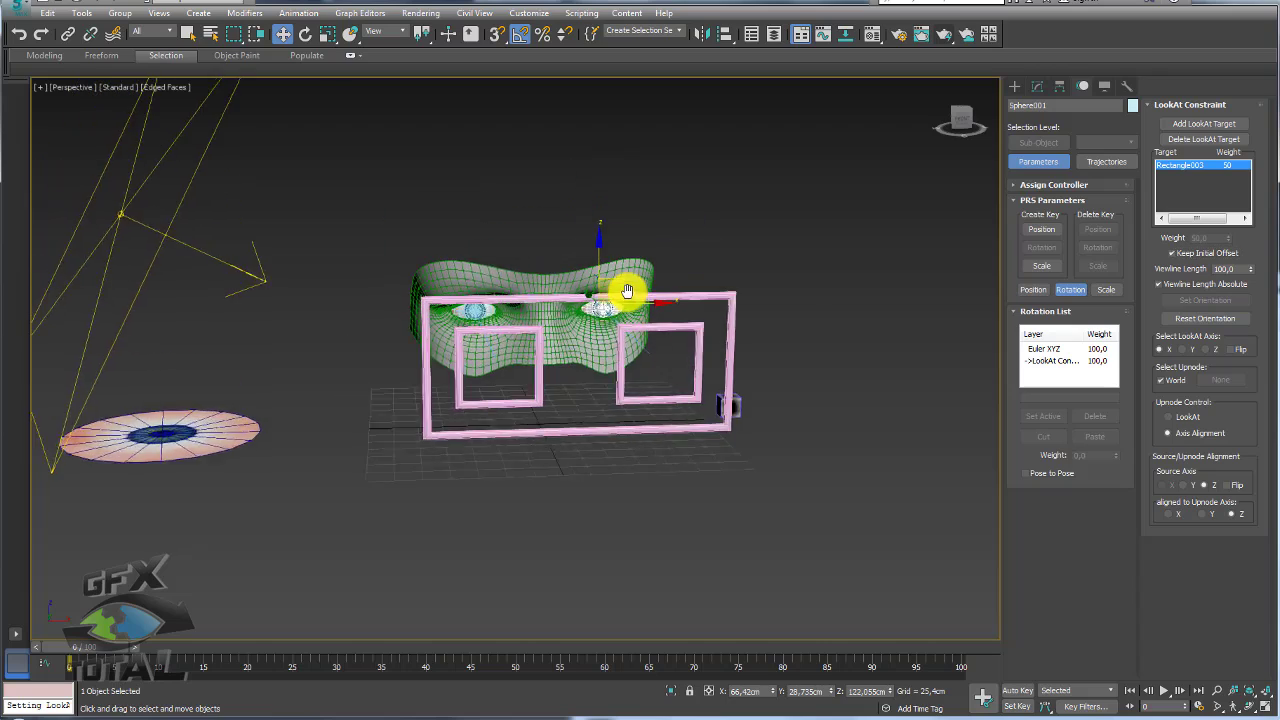
{"action": "scroll", "coordinate": [706, 300], "scroll_direction": "up", "scroll_amount": 4}
{"action": "left_click", "coordinate": [706, 300]}
{"action": "mouse_move", "coordinate": [706, 300]}
{"action": "middle_mouse_down", "text": "alt"}
{"action": "mouse_move", "coordinate": [662, 306]}
{"action": "mouse_move", "coordinate": [686, 289]}
{"action": "mouse_move", "coordinate": [539, 405]}
{"action": "middle_mouse_up", "text": "alt"}
{"action": "mouse_move", "coordinate": [573, 393]}
{"action": "left_mouse_down"}
{"action": "mouse_move", "coordinate": [491, 377]}
{"action": "mouse_move", "coordinate": [531, 191]}
{"action": "mouse_move", "coordinate": [817, 274]}
{"action": "mouse_move", "coordinate": [647, 493]}
{"action": "mouse_move", "coordinate": [580, 286]}
{"action": "mouse_move", "coordinate": [649, 400]}
{"action": "mouse_move", "coordinate": [614, 363]}
{"action": "left_mouse_up"}
{"action": "right_click", "coordinate": [700, 395]}
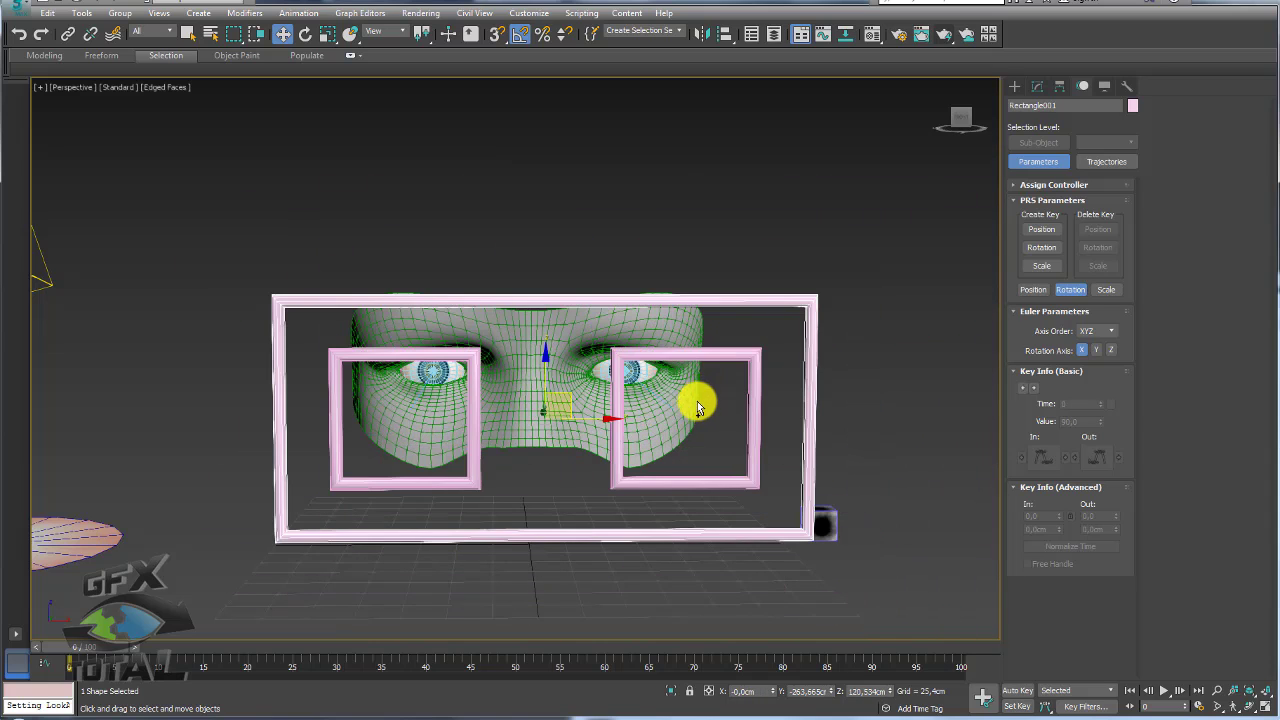
{"action": "left_click", "coordinate": [652, 358]}
{"action": "mouse_move", "coordinate": [700, 386]}
{"action": "left_mouse_down"}
{"action": "mouse_move", "coordinate": [829, 286]}
{"action": "mouse_move", "coordinate": [871, 566]}
{"action": "mouse_move", "coordinate": [111, 287]}
{"action": "mouse_move", "coordinate": [1114, 200]}
{"action": "mouse_move", "coordinate": [220, 294]}
{"action": "mouse_move", "coordinate": [1063, 143]}
{"action": "mouse_move", "coordinate": [1071, 199]}
{"action": "left_mouse_up"}
{"action": "right_click", "coordinate": [579, 368]}
{"action": "left_click", "coordinate": [476, 379]}
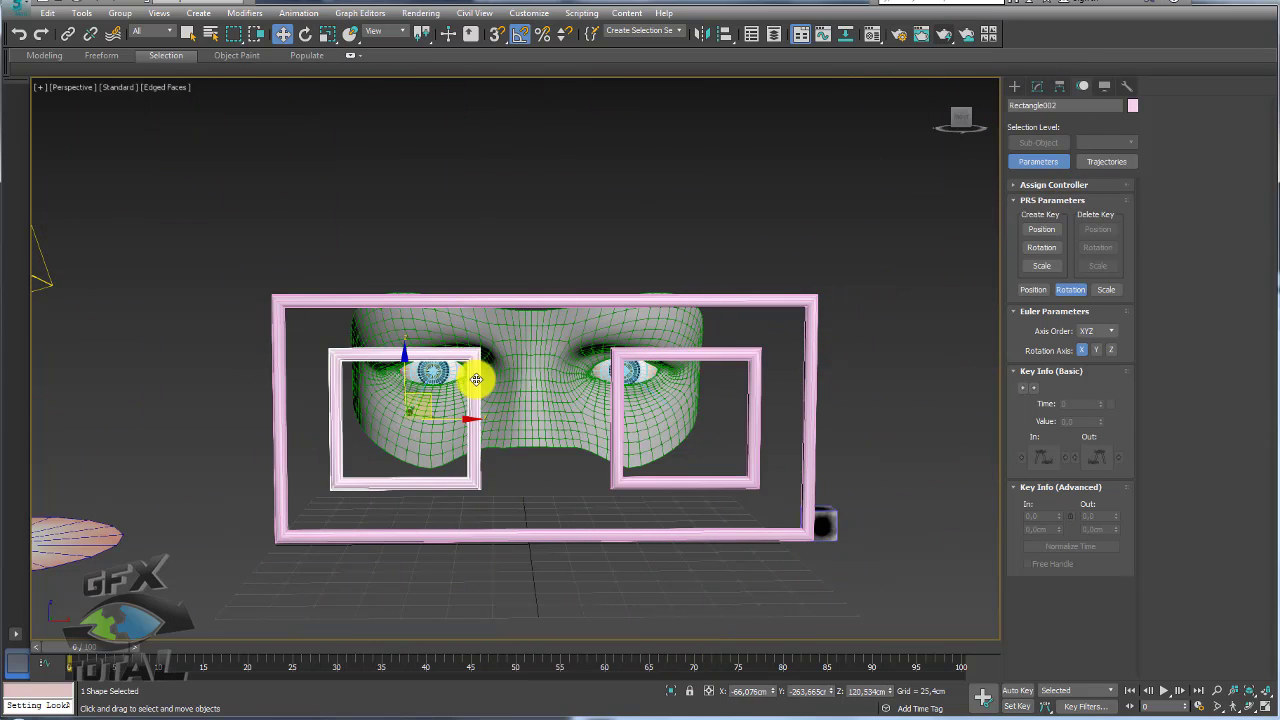
{"action": "mouse_move", "coordinate": [430, 399]}
{"action": "left_mouse_down"}
{"action": "mouse_move", "coordinate": [463, 134]}
{"action": "mouse_move", "coordinate": [243, 423]}
{"action": "mouse_move", "coordinate": [617, 249]}
{"action": "mouse_move", "coordinate": [674, 303]}
{"action": "left_mouse_up"}
{"action": "right_click", "coordinate": [674, 303]}
Select the big outer frame together with the face mask
{"action": "scroll", "coordinate": [674, 303], "scroll_direction": "down", "scroll_amount": 3}
{"action": "mouse_move", "coordinate": [588, 183]}
{"action": "middle_mouse_down", "text": "alt"}
{"action": "mouse_move", "coordinate": [771, 294]}
{"action": "mouse_move", "coordinate": [693, 308]}
{"action": "middle_mouse_up", "text": "alt"}
{"action": "left_click", "coordinate": [640, 252]}
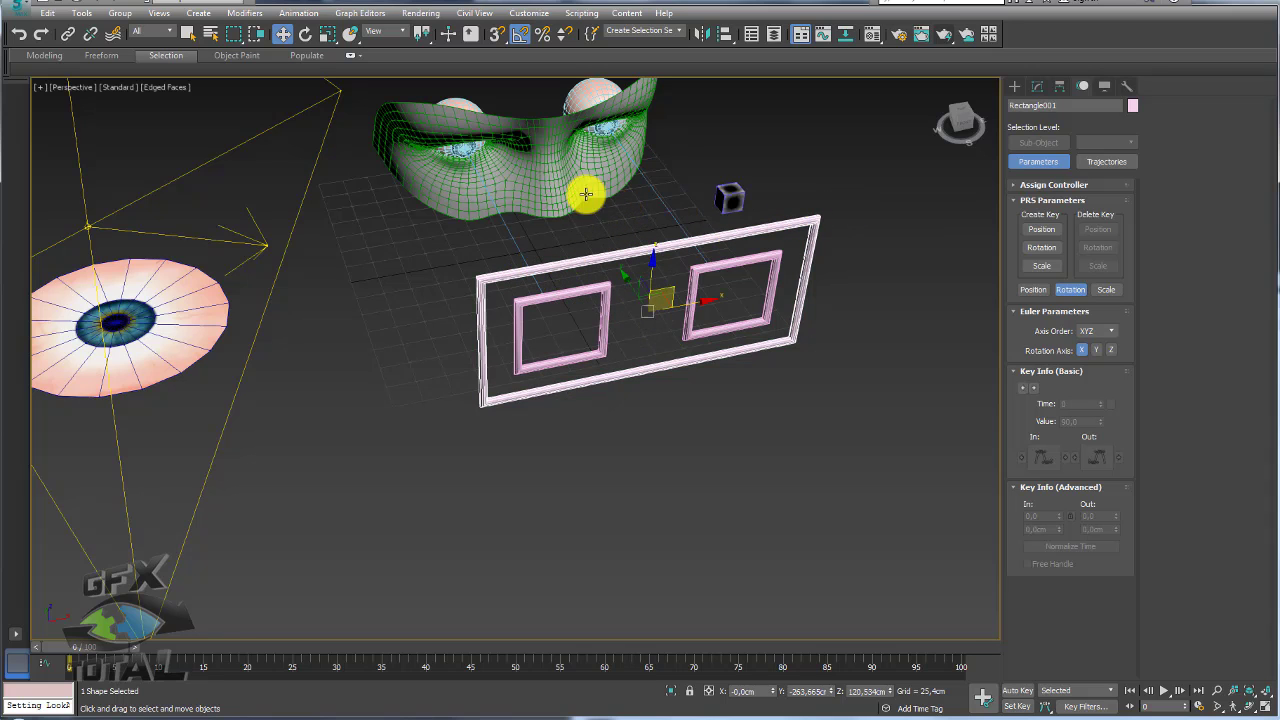
{"action": "left_click", "coordinate": [556, 200], "text": "ctrl"}
{"action": "mouse_move", "coordinate": [573, 220]}
{"action": "middle_mouse_down", "text": "alt"}
{"action": "mouse_move", "coordinate": [566, 200]}
{"action": "mouse_move", "coordinate": [594, 234]}
{"action": "middle_mouse_up", "text": "alt"}
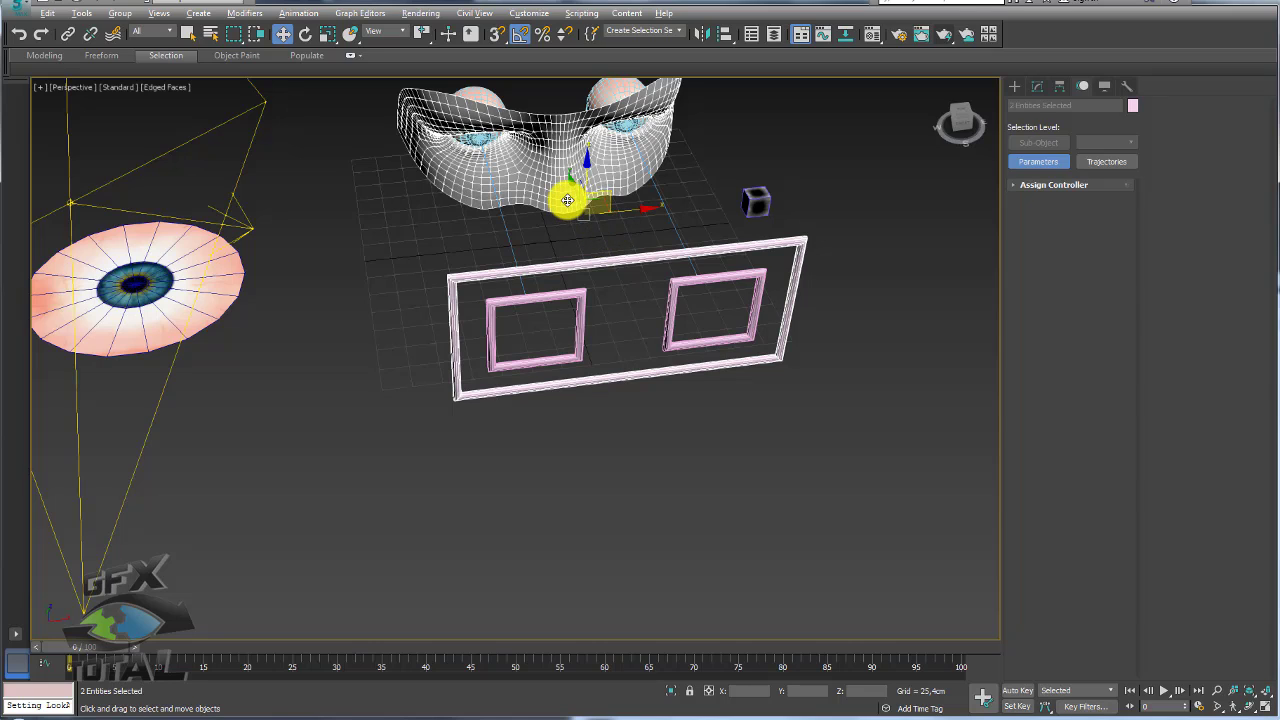
Freeze Transform on the face mask and outer frame, confirming with Yes
{"action": "right_click", "coordinate": [567, 200]}
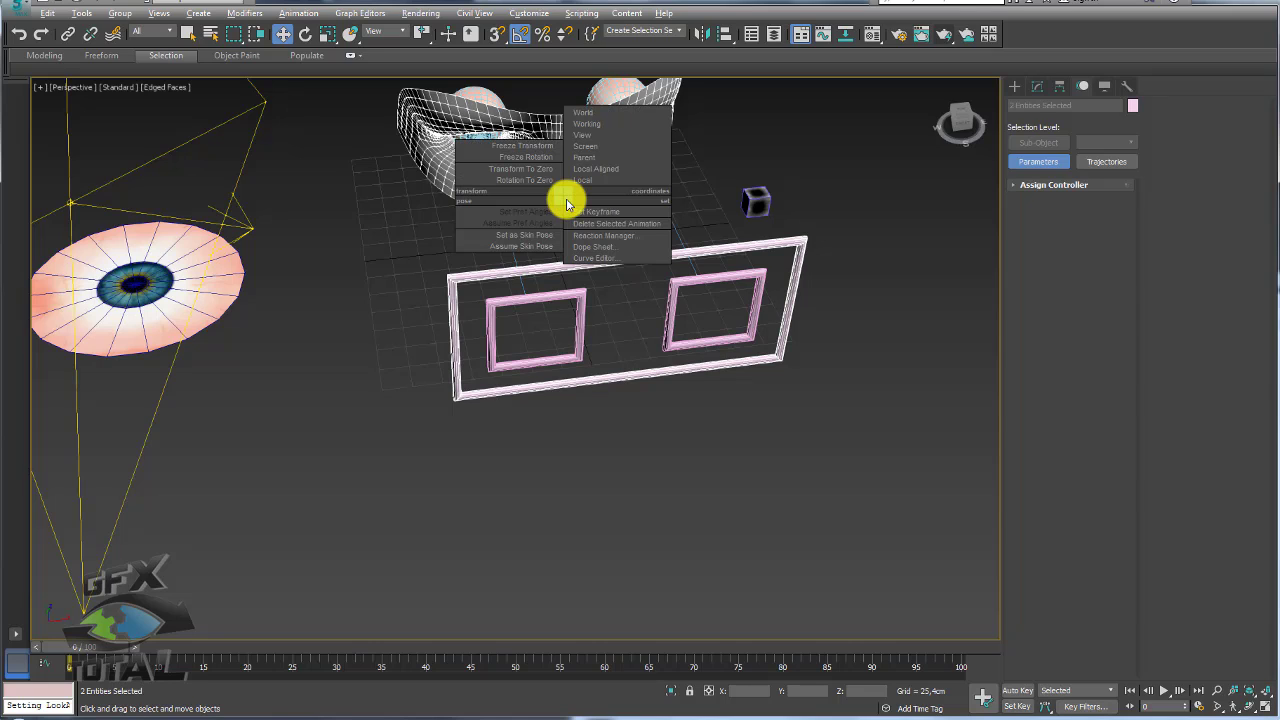
{"action": "left_click", "coordinate": [522, 148]}
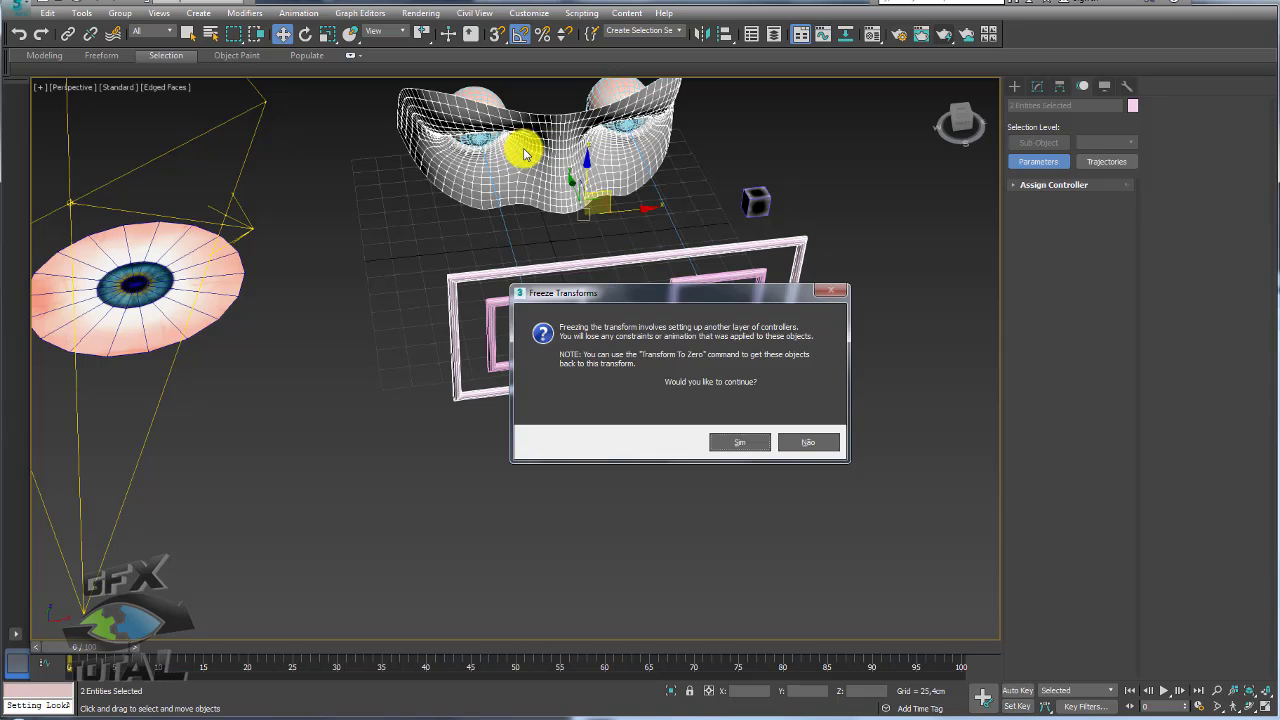
{"action": "left_click", "coordinate": [735, 446]}
Move the outer frame above the mask, then return it with Transform To Zero
{"action": "mouse_move", "coordinate": [740, 450]}
{"action": "middle_mouse_down", "text": "alt"}
{"action": "mouse_move", "coordinate": [794, 469]}
{"action": "mouse_move", "coordinate": [709, 242]}
{"action": "mouse_move", "coordinate": [594, 333]}
{"action": "middle_mouse_up", "text": "alt"}
{"action": "left_click", "coordinate": [699, 200]}
{"action": "left_click_drag", "start_coordinate": [528, 385], "coordinate": [725, 95]}
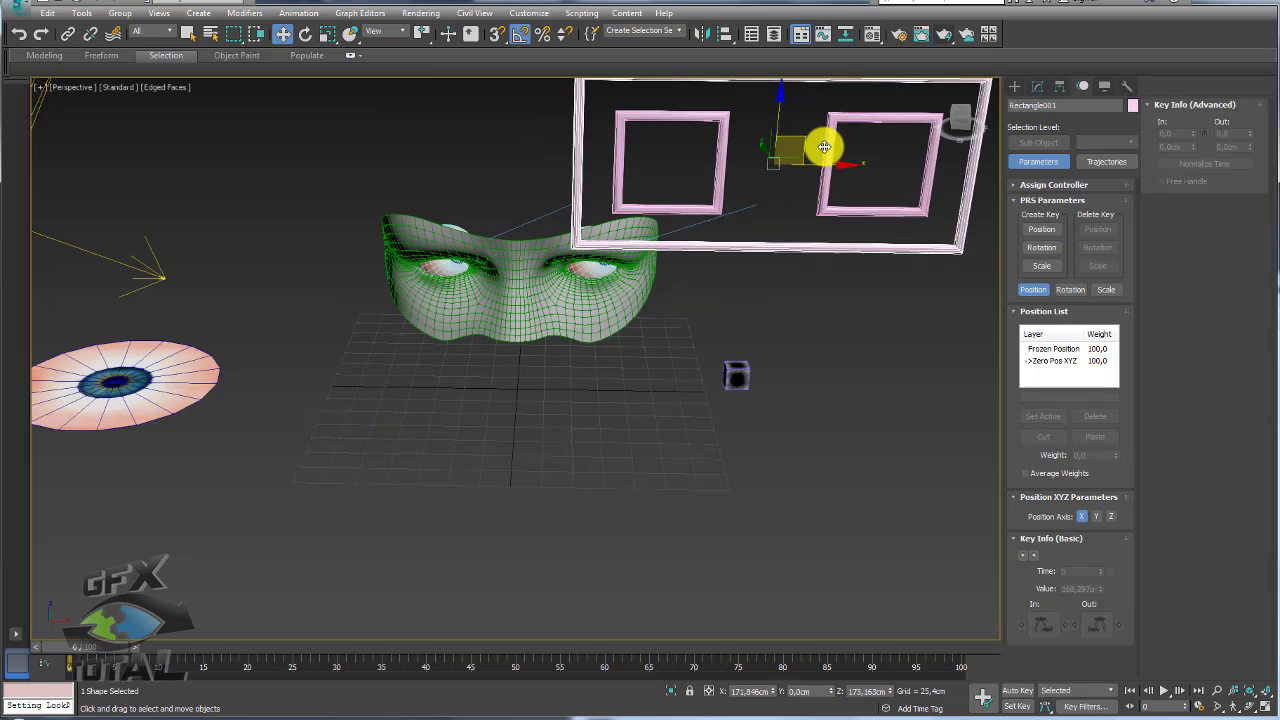
{"action": "scroll", "coordinate": [725, 95], "scroll_direction": "down", "scroll_amount": 5}
{"action": "mouse_move", "coordinate": [689, 337]}
{"action": "middle_mouse_down", "text": "alt"}
{"action": "mouse_move", "coordinate": [720, 266]}
{"action": "mouse_move", "coordinate": [760, 417]}
{"action": "middle_mouse_up", "text": "alt"}
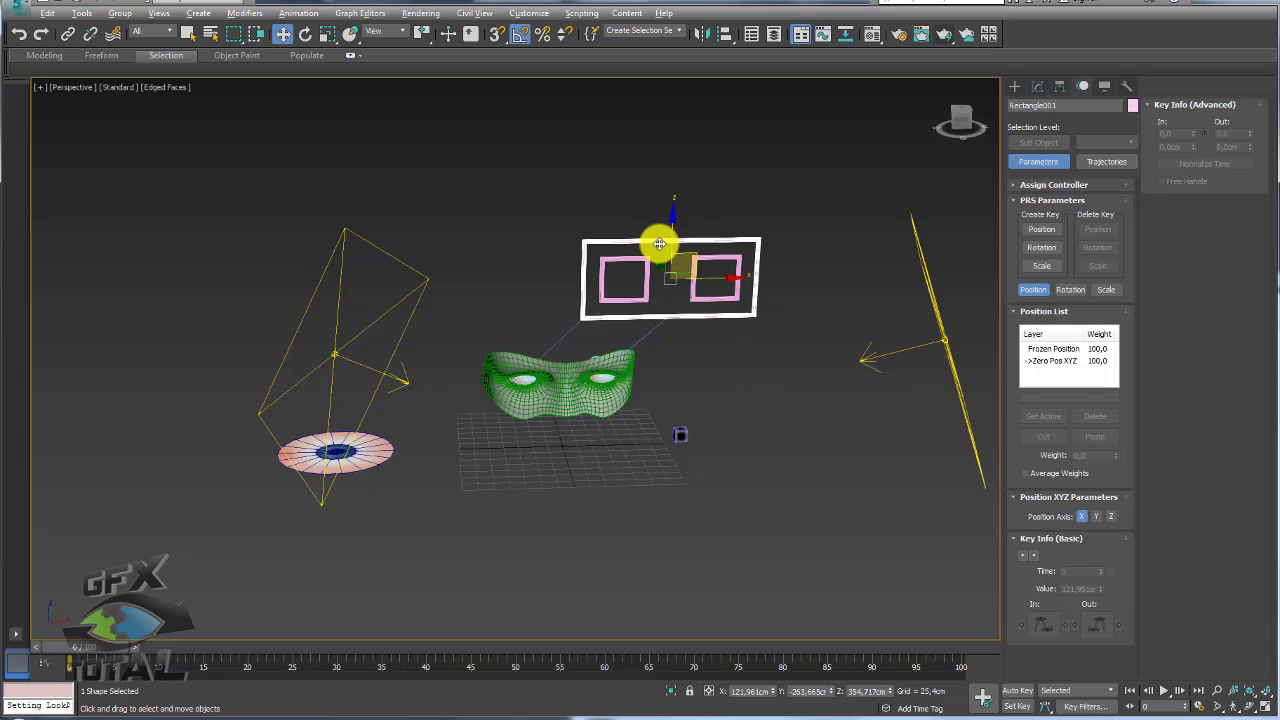
{"action": "right_click", "coordinate": [659, 244]}
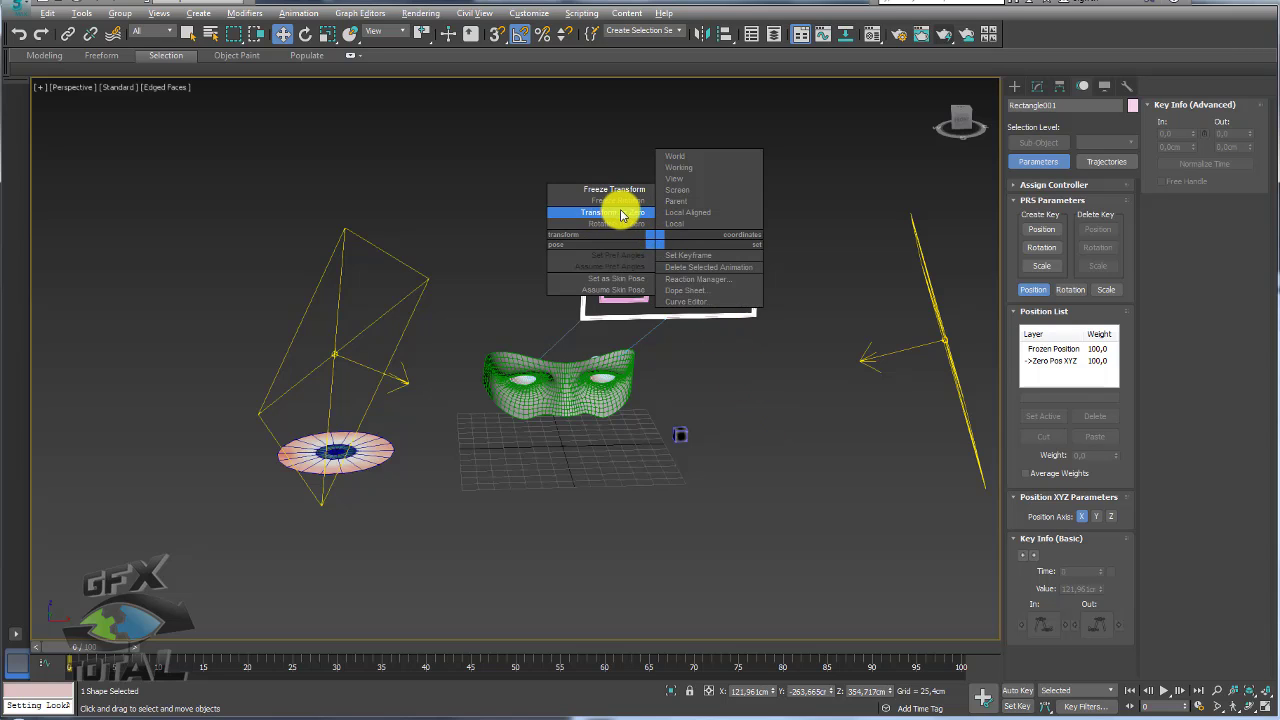
{"action": "left_click", "coordinate": [619, 215]}
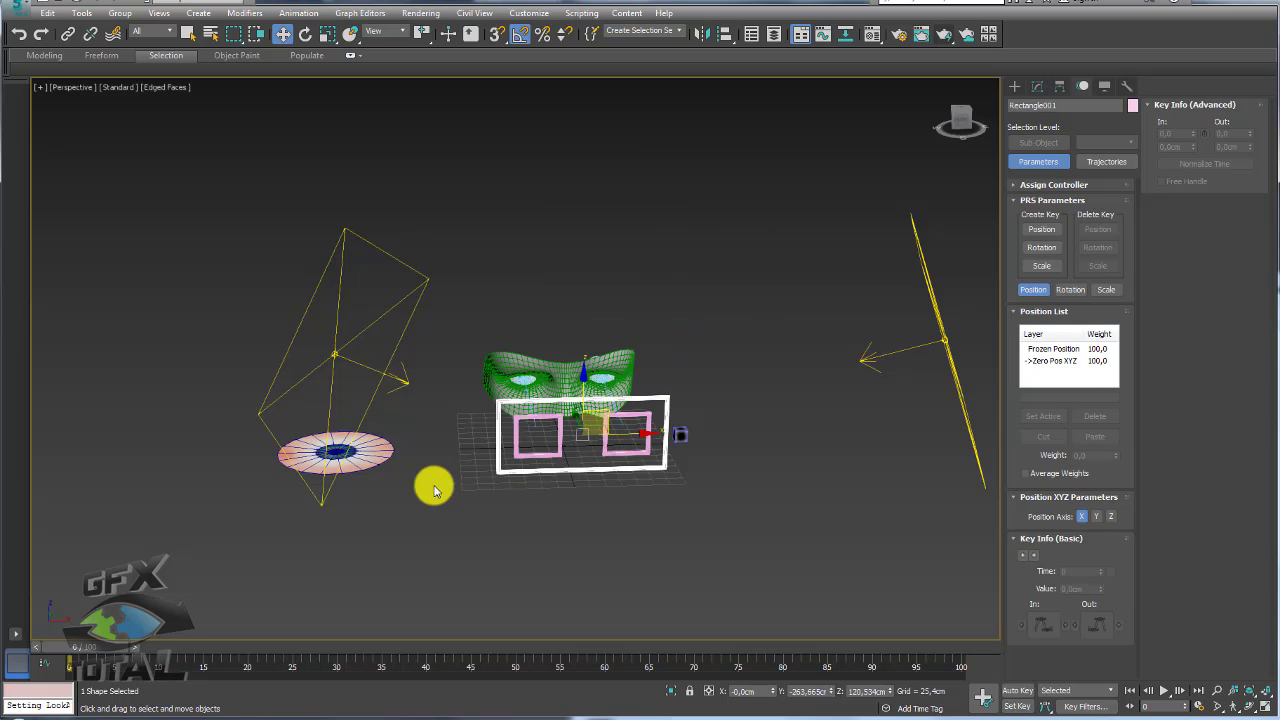
{"action": "left_click", "coordinate": [643, 508]}
Switch to shaded display, nudge the outer frame to check tracking, and zoom into the eyes
{"action": "key", "text": "F4"}
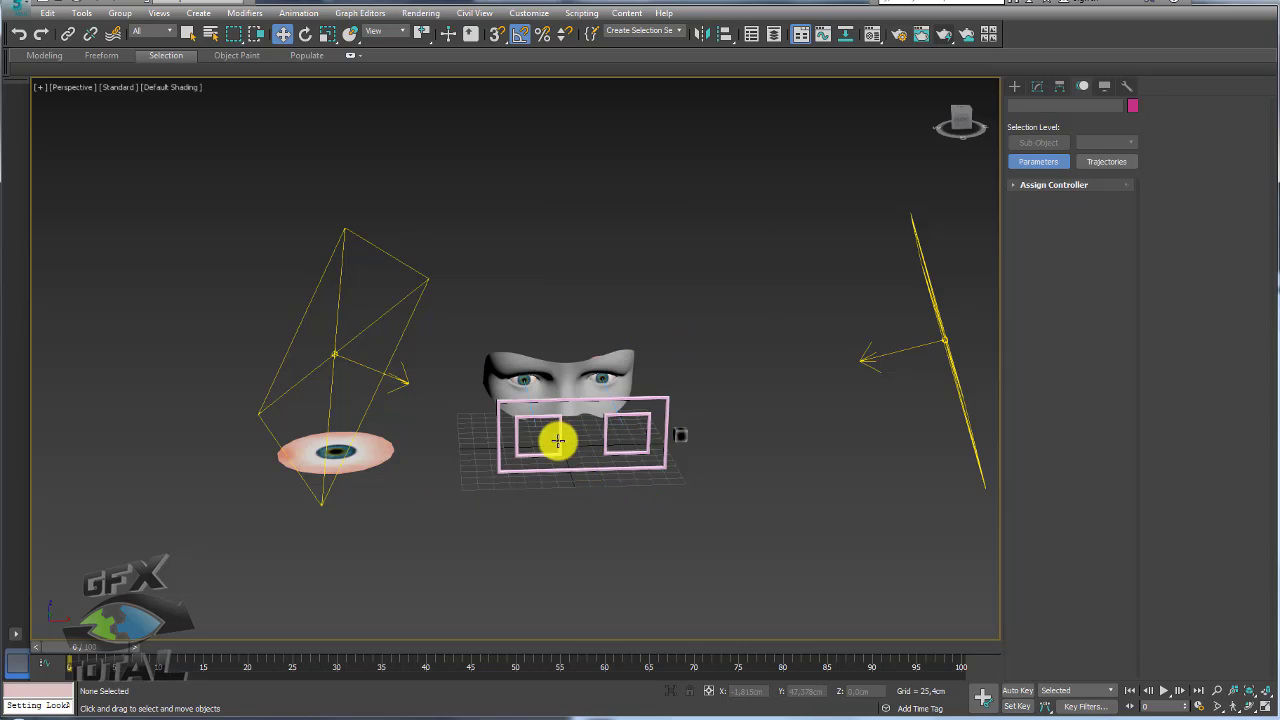
{"action": "mouse_move", "coordinate": [586, 398]}
{"action": "left_mouse_down"}
{"action": "mouse_move", "coordinate": [720, 437]}
{"action": "mouse_move", "coordinate": [486, 409]}
{"action": "mouse_move", "coordinate": [509, 311]}
{"action": "mouse_move", "coordinate": [780, 397]}
{"action": "mouse_move", "coordinate": [464, 313]}
{"action": "mouse_move", "coordinate": [586, 371]}
{"action": "left_mouse_up"}
{"action": "scroll", "coordinate": [600, 385], "scroll_direction": "up", "scroll_amount": 2}
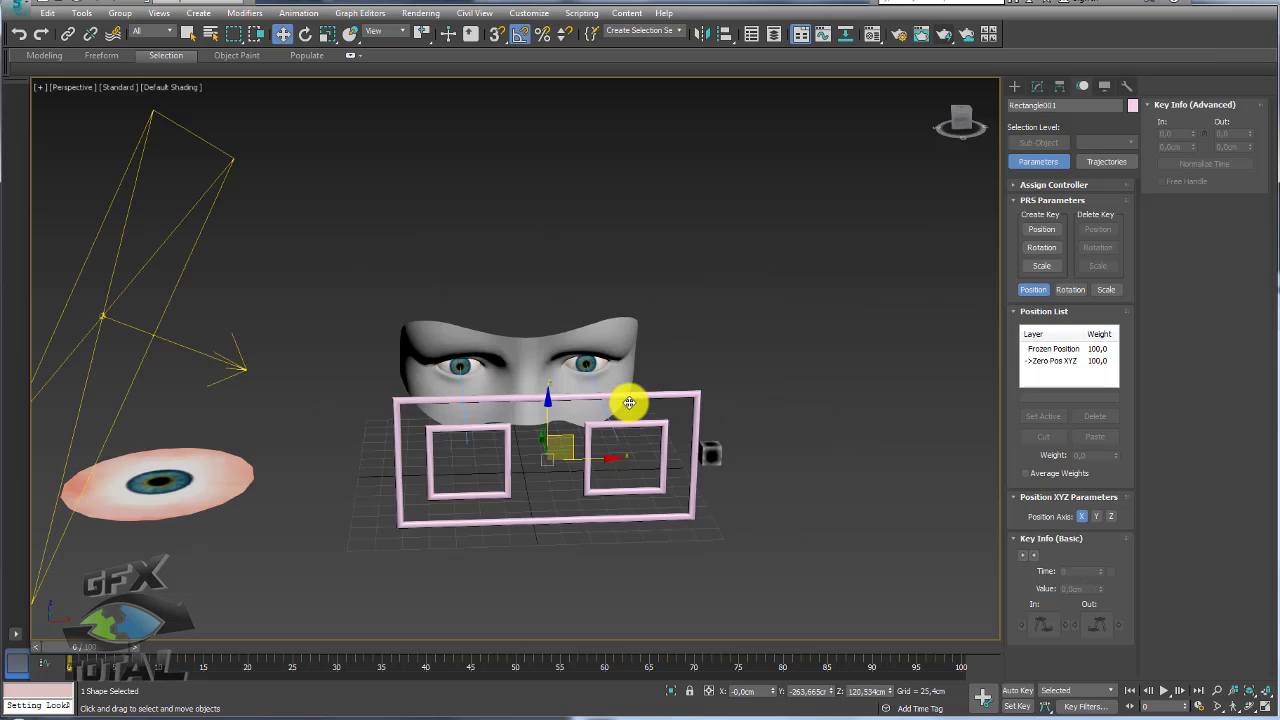
{"action": "scroll", "coordinate": [640, 400], "scroll_direction": "up", "scroll_amount": 3}
{"action": "scroll", "coordinate": [700, 410], "scroll_direction": "up", "scroll_amount": 3}
{"action": "scroll", "coordinate": [750, 320], "scroll_direction": "up", "scroll_amount": 3}
{"action": "scroll", "coordinate": [626, 251], "scroll_direction": "up", "scroll_amount": 3}
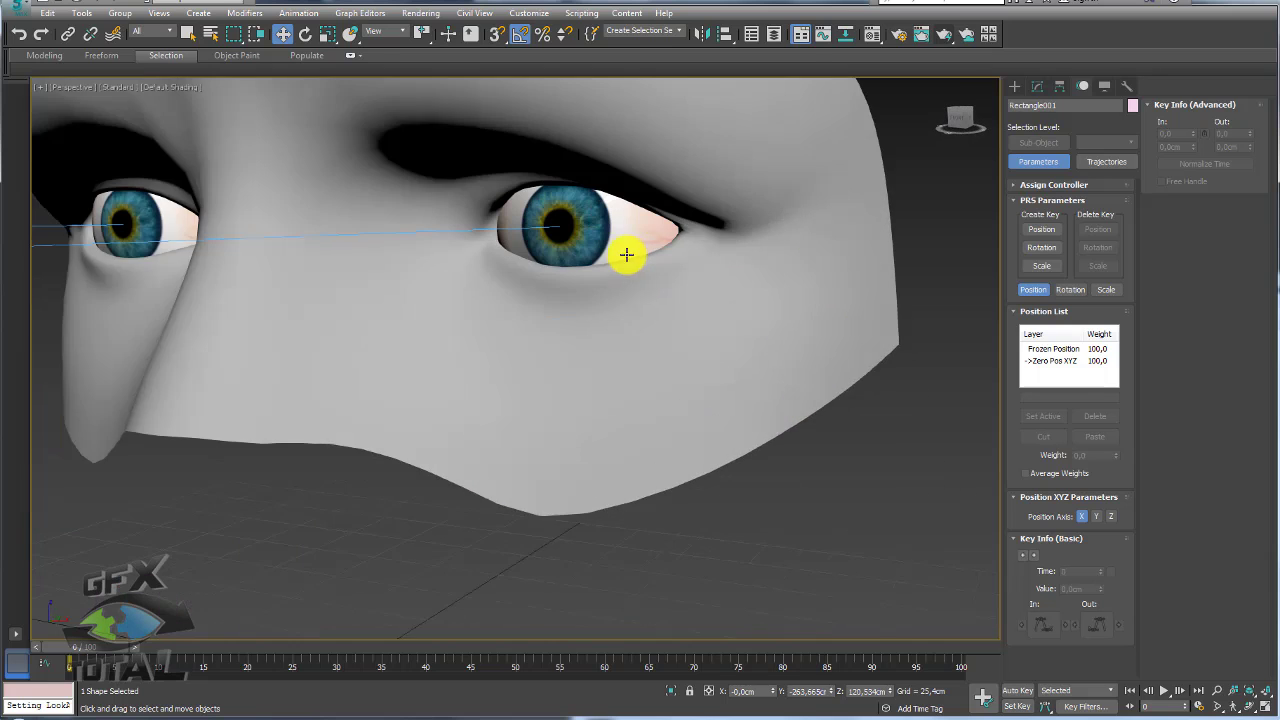
{"action": "scroll", "coordinate": [565, 228], "scroll_direction": "up", "scroll_amount": 2}
In wireframe view, select the right eyeball Sphere001, then its small inner sphere
{"action": "key", "text": "F3"}
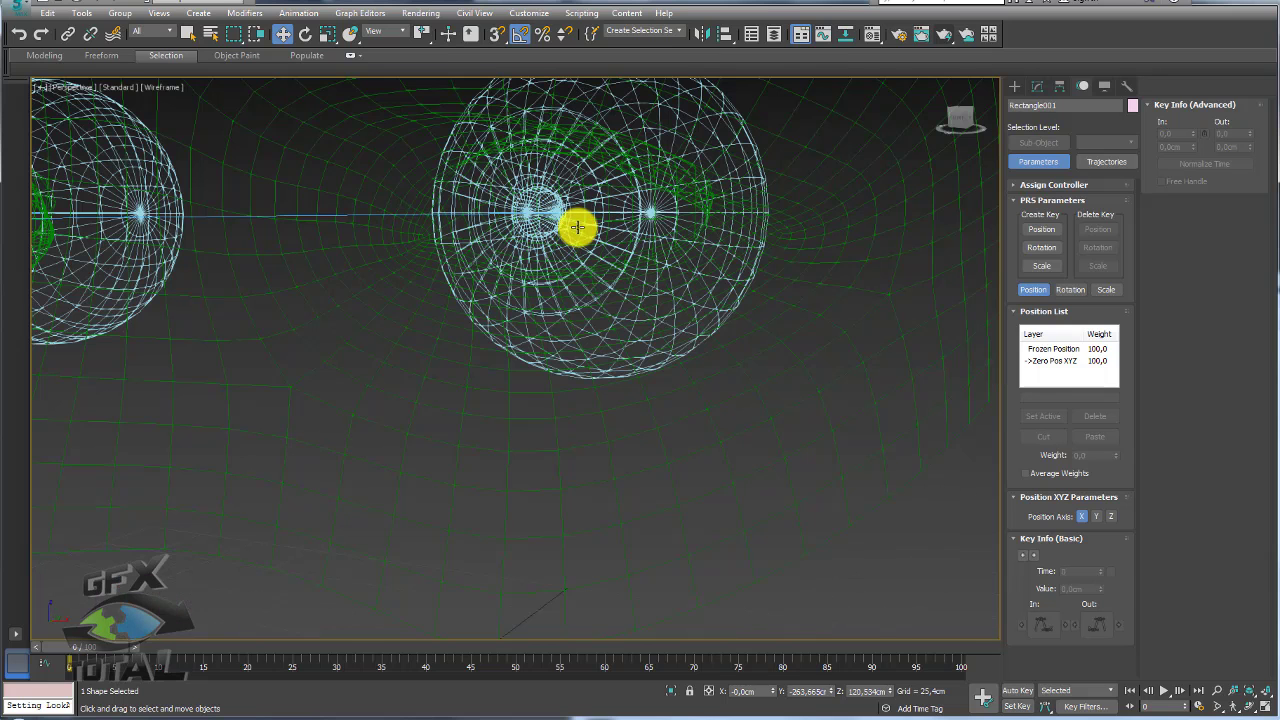
{"action": "left_click", "coordinate": [573, 224]}
{"action": "key", "text": "F3"}
{"action": "key", "text": "F3"}
{"action": "scroll", "coordinate": [569, 212], "scroll_direction": "up", "scroll_amount": 3}
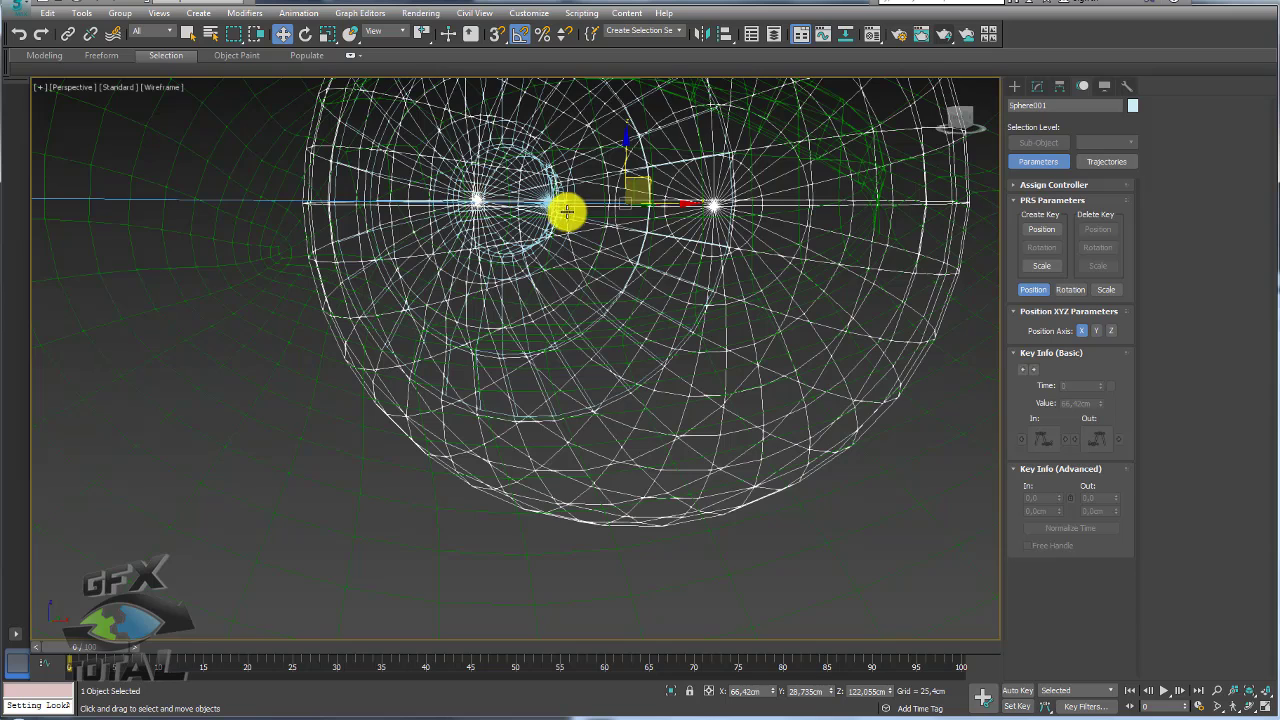
{"action": "left_click", "coordinate": [584, 222]}
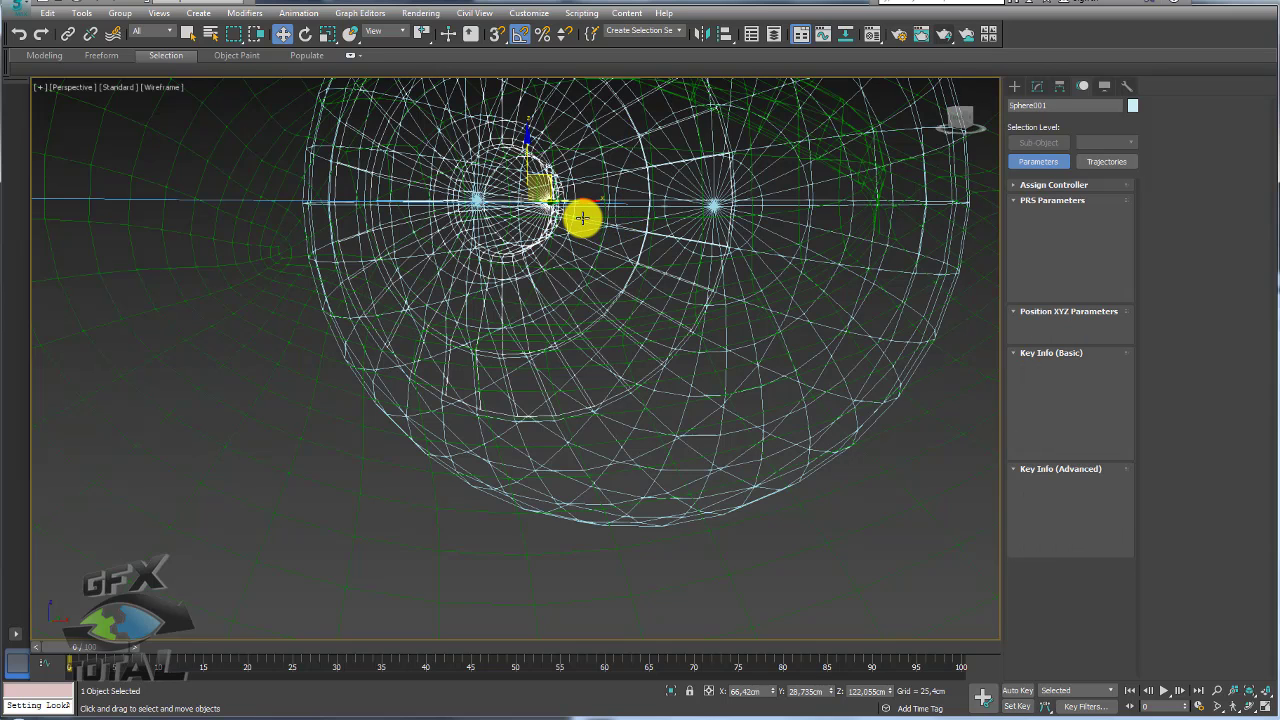
{"action": "key", "text": "F3"}
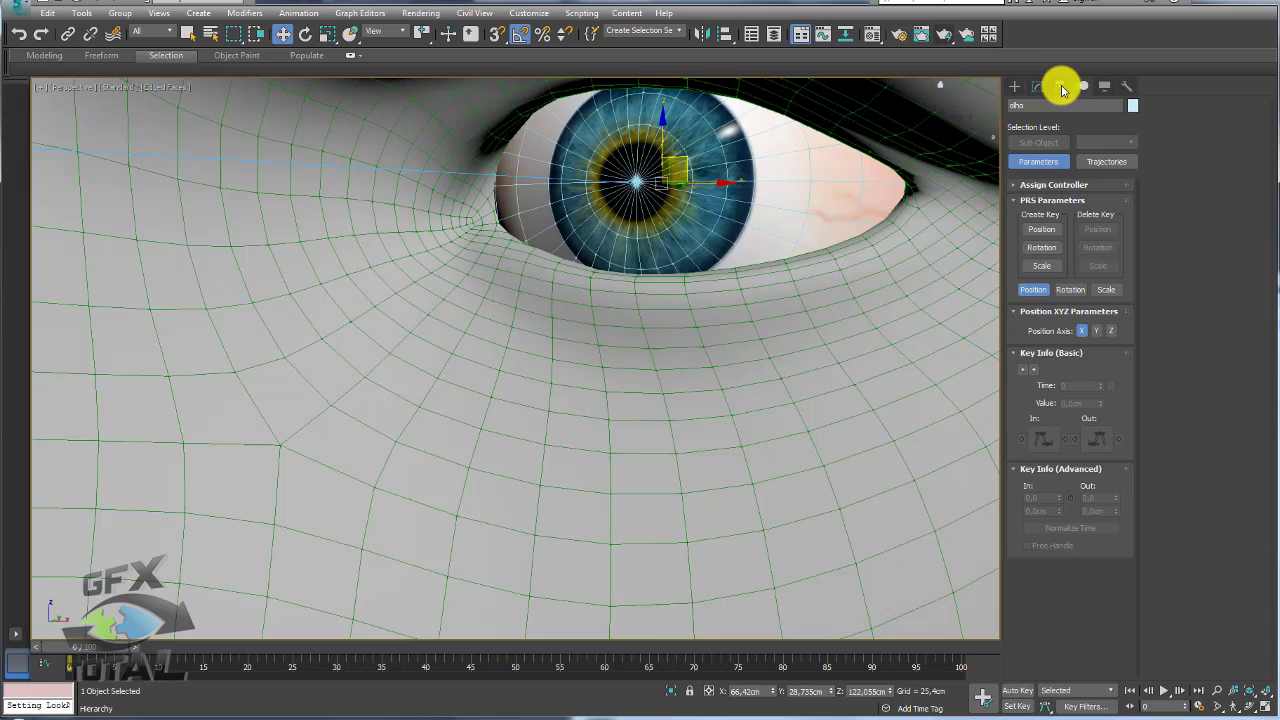
Show the inner object's Morpher settings and frame the selected eye with edges hidden
{"action": "left_click", "coordinate": [1037, 86]}
{"action": "scroll", "coordinate": [700, 214], "scroll_direction": "down", "scroll_amount": 5}
{"action": "scroll", "coordinate": [671, 266], "scroll_direction": "down", "scroll_amount": 3}
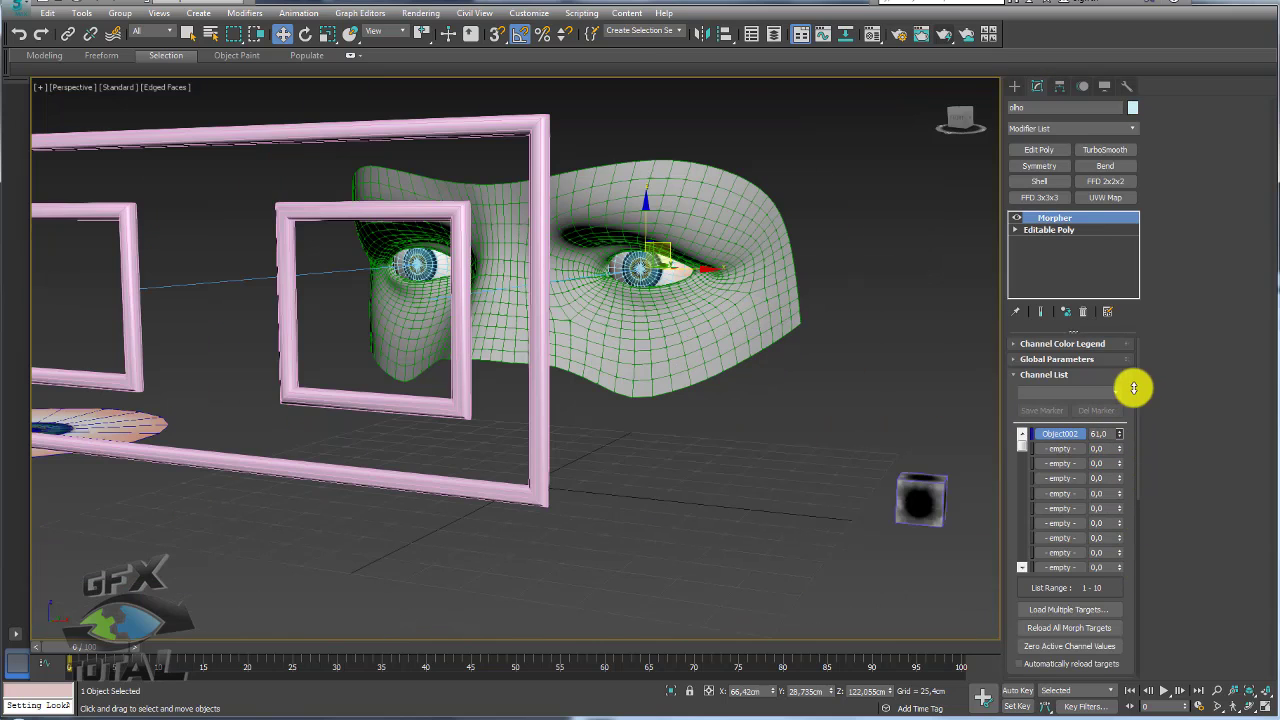
{"action": "key", "text": "z"}
{"action": "key", "text": "F4"}
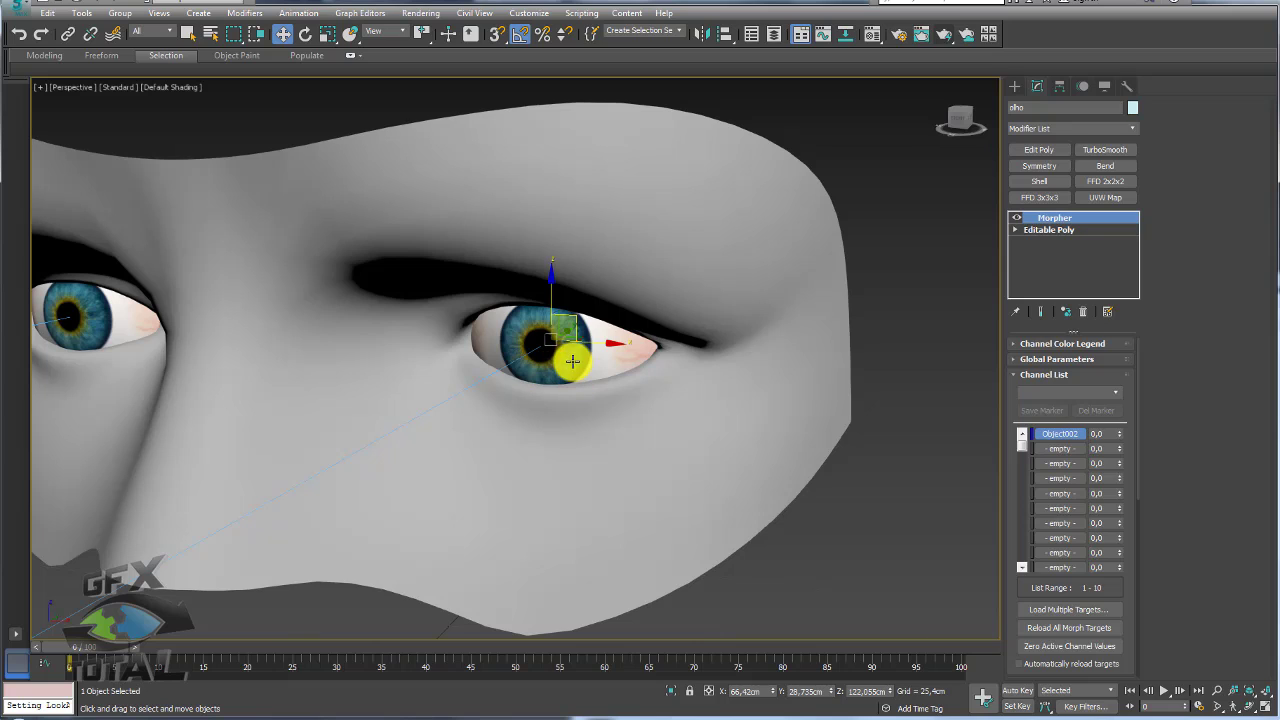
Hide the right outer eyeball and vary the pupil object's Object002 morph to test dilation
{"action": "left_click", "coordinate": [572, 362]}
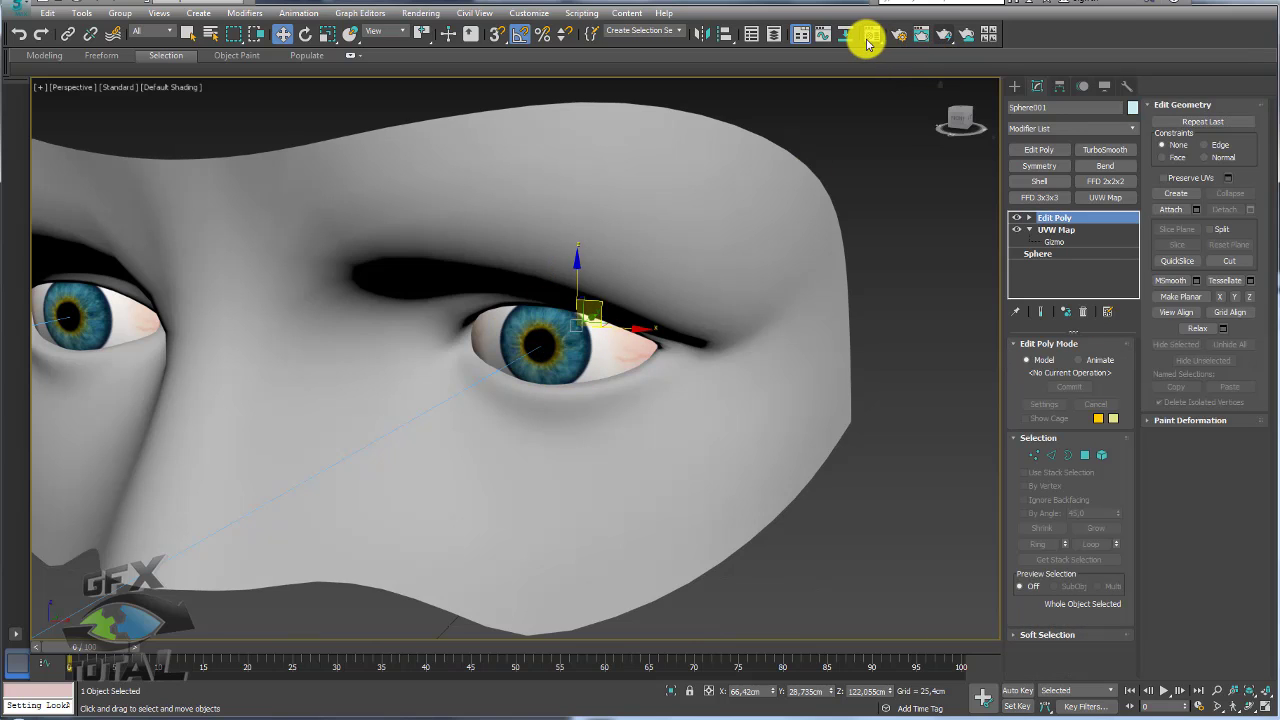
{"action": "right_click", "coordinate": [562, 358]}
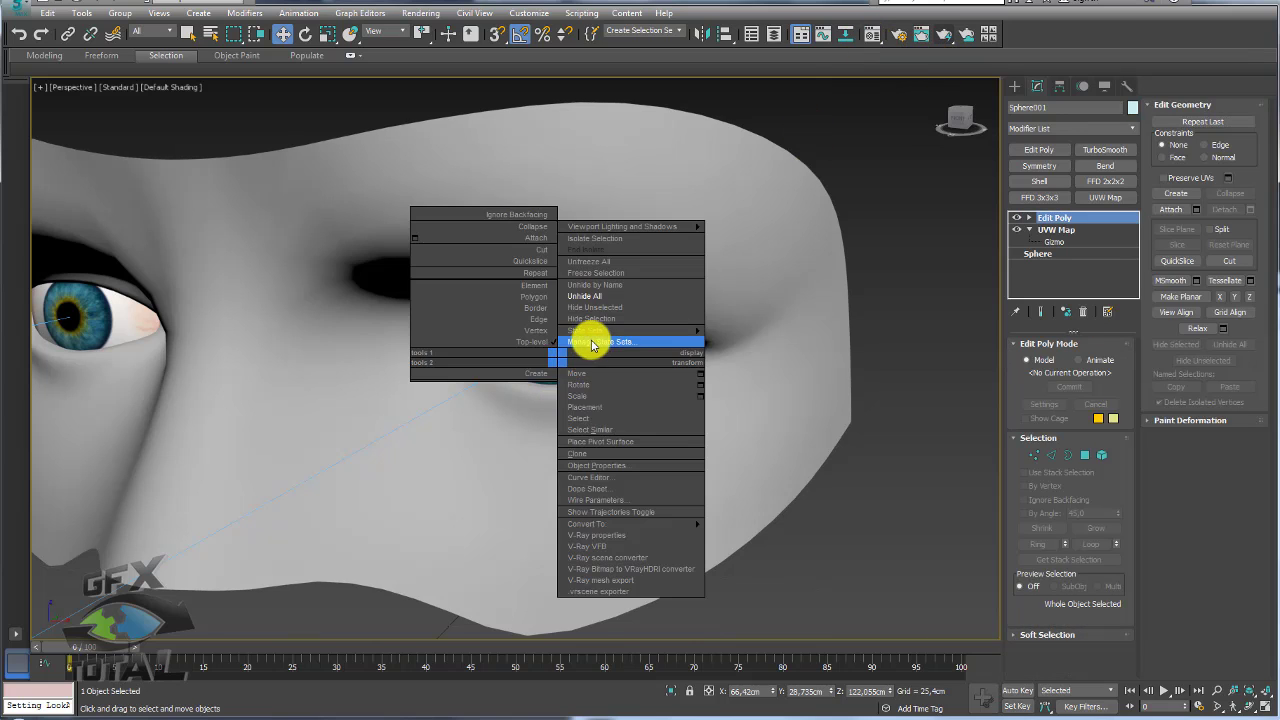
{"action": "left_click", "coordinate": [591, 318]}
{"action": "left_click", "coordinate": [580, 345]}
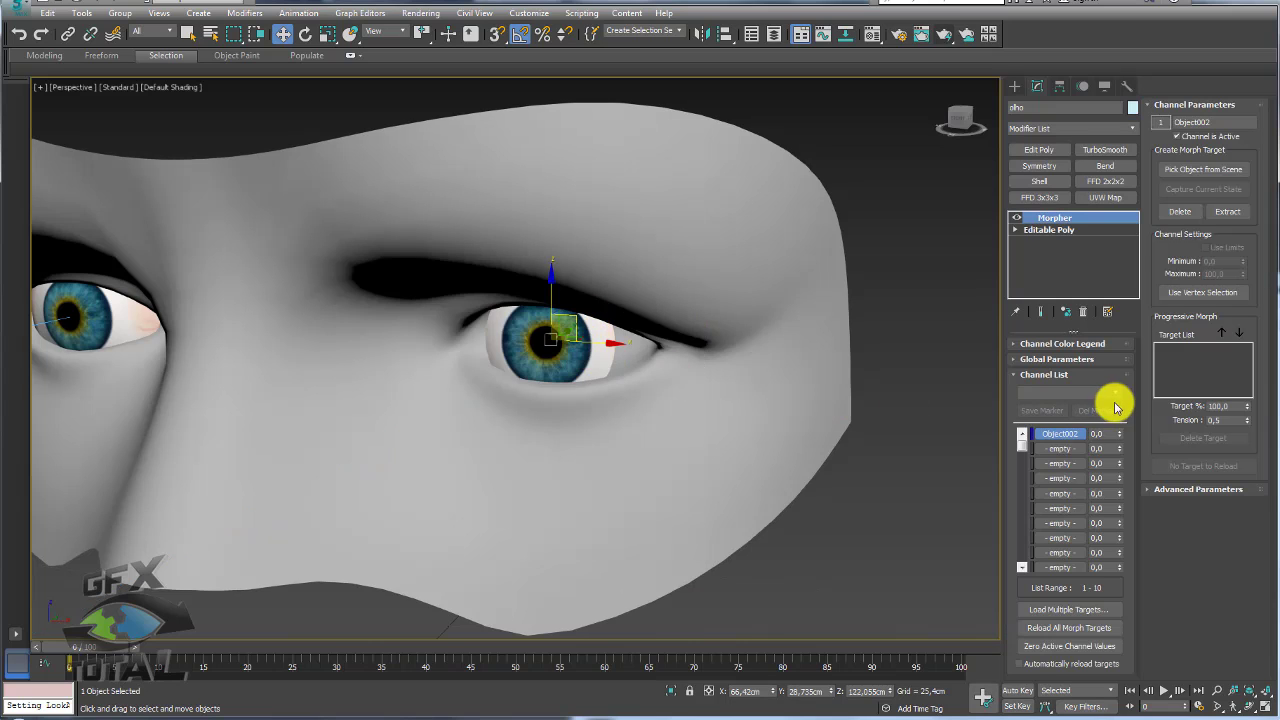
{"action": "mouse_move", "coordinate": [1119, 434]}
{"action": "left_mouse_down"}
{"action": "mouse_move", "coordinate": [1100, 472]}
{"action": "mouse_move", "coordinate": [1080, 474]}
{"action": "left_mouse_up"}
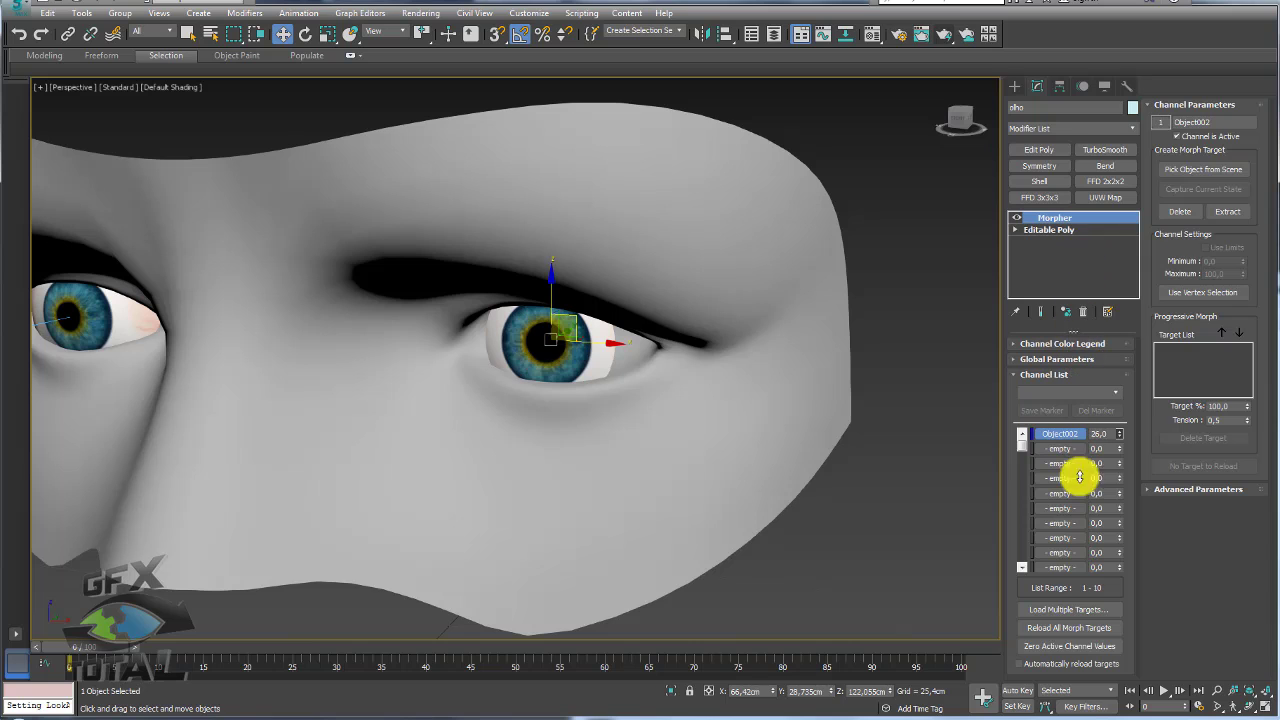
Unhide the outer eyeball and open the Material Editor for its material
{"action": "scroll", "coordinate": [610, 420], "scroll_direction": "down", "scroll_amount": 5}
{"action": "mouse_move", "coordinate": [626, 389]}
{"action": "middle_mouse_down", "text": "alt"}
{"action": "mouse_move", "coordinate": [814, 229]}
{"action": "mouse_move", "coordinate": [626, 343]}
{"action": "middle_mouse_up", "text": "alt"}
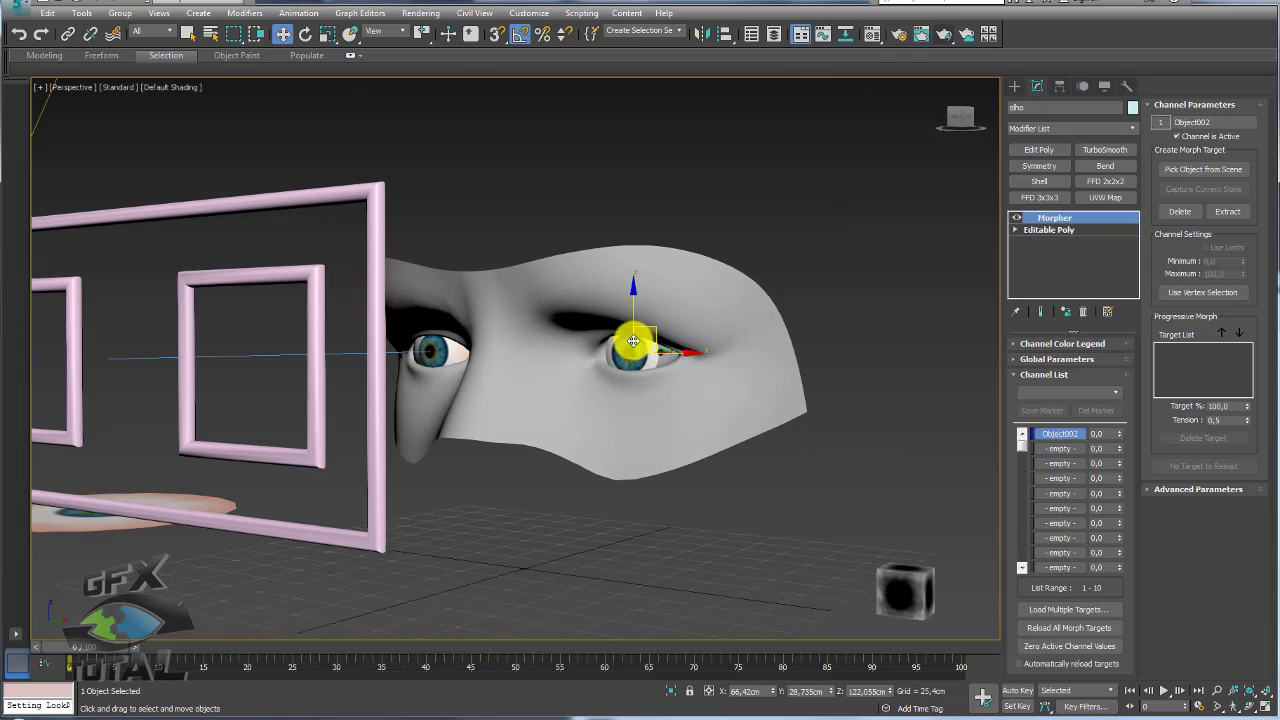
{"action": "right_click", "coordinate": [680, 342]}
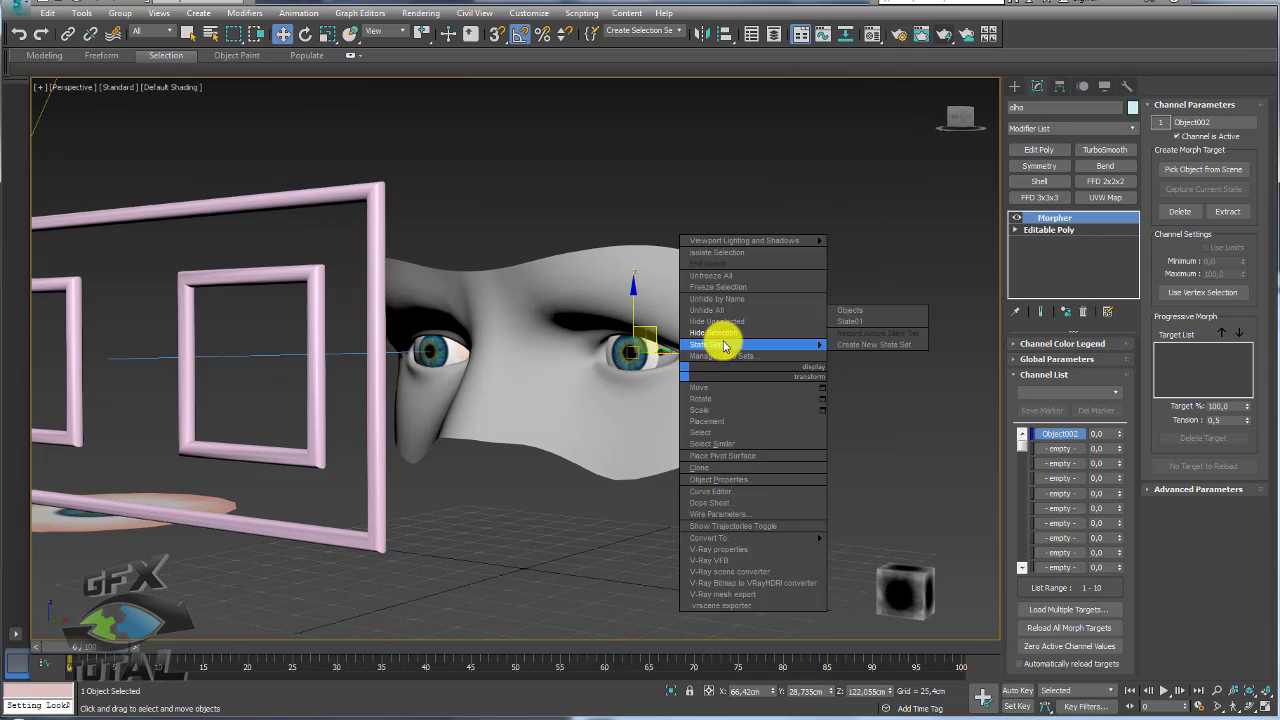
{"action": "left_click", "coordinate": [664, 363]}
{"action": "scroll", "coordinate": [664, 363], "scroll_direction": "up", "scroll_amount": 4}
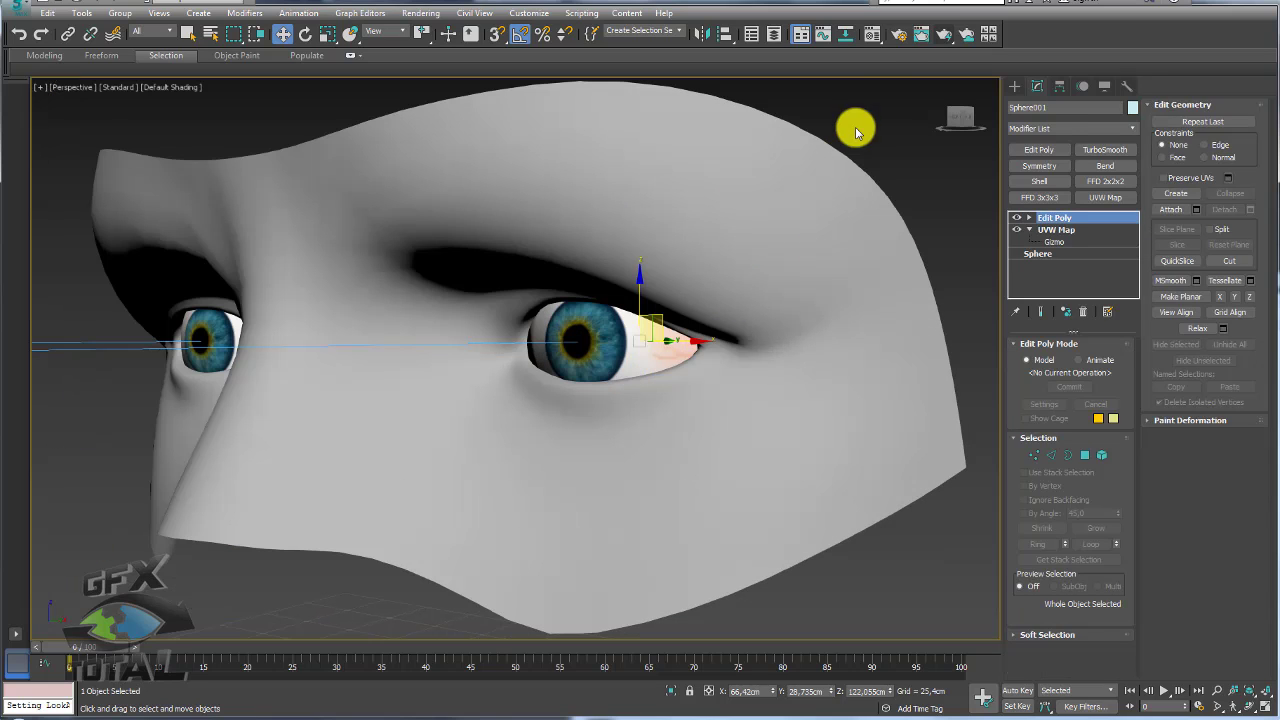
{"action": "left_click", "coordinate": [871, 34]}
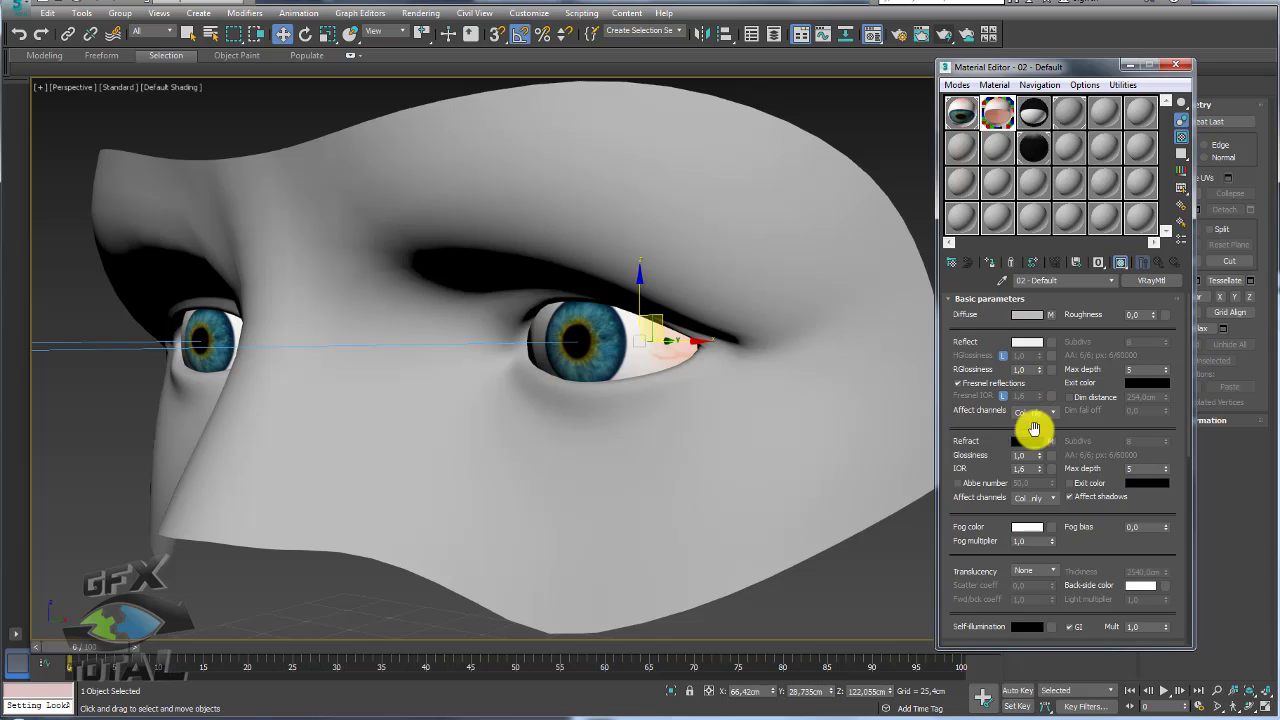
{"action": "left_click", "coordinate": [1044, 441]}
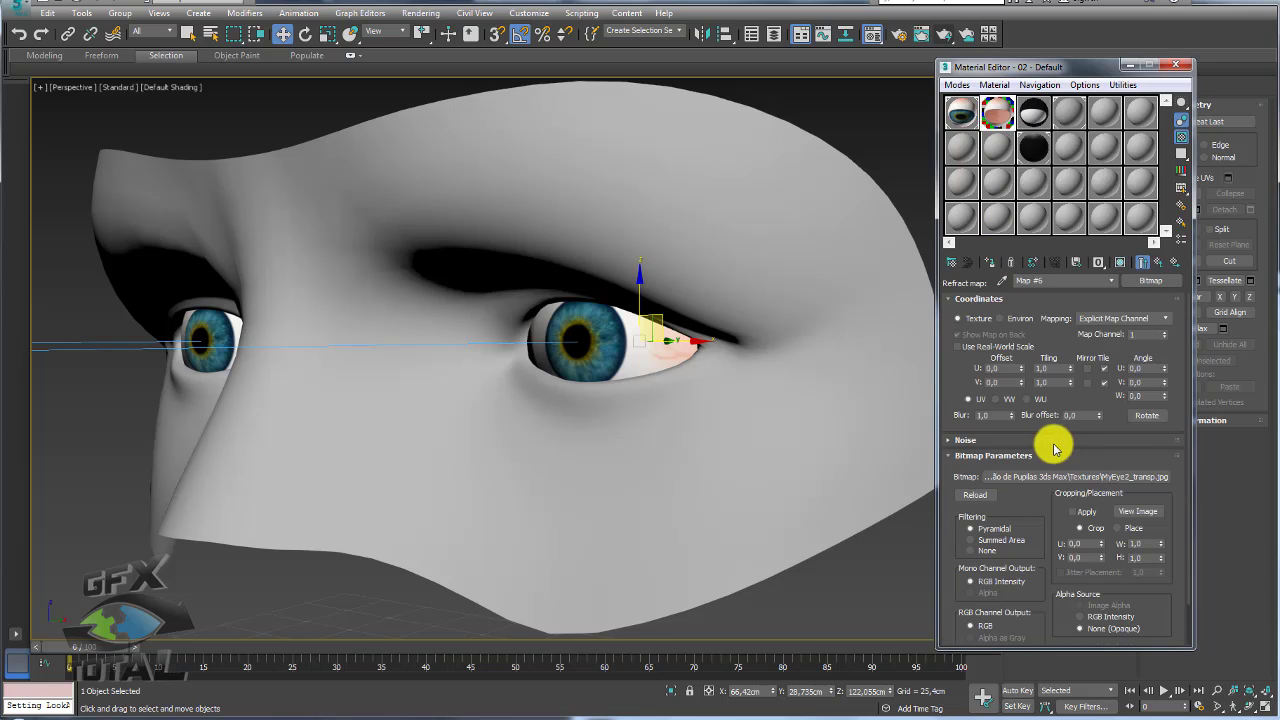
{"action": "left_click", "coordinate": [1120, 264]}
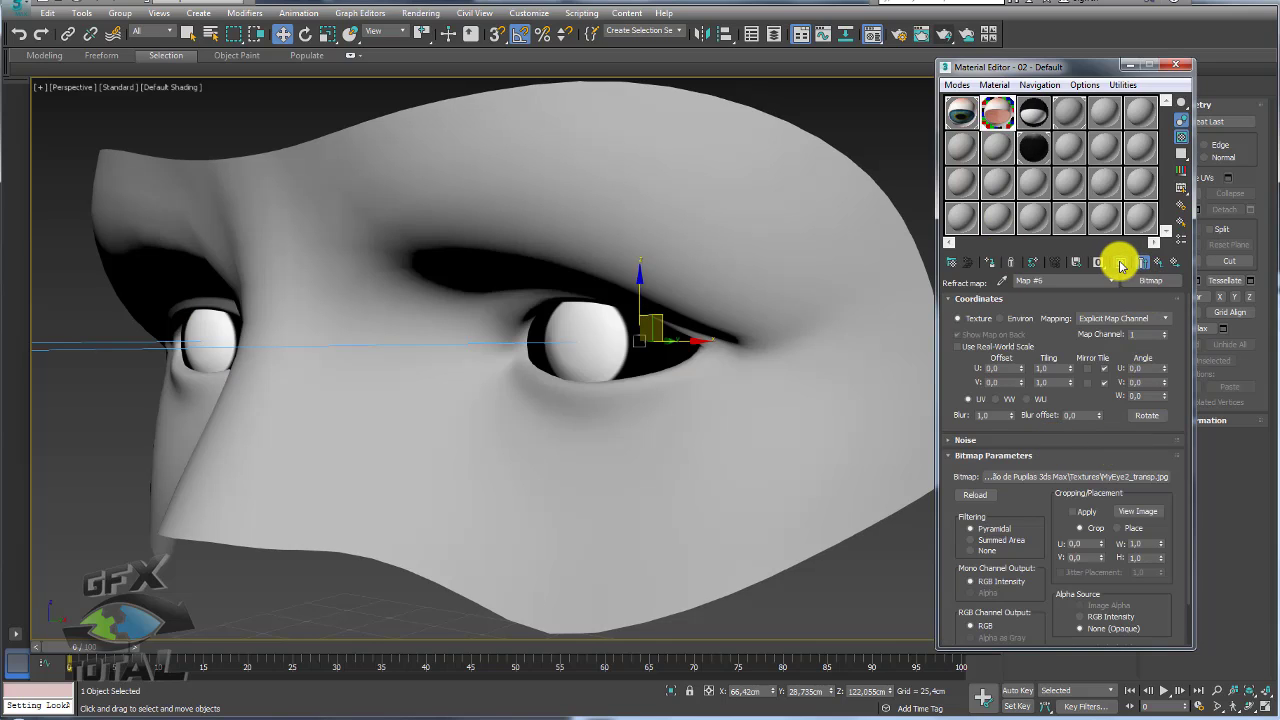
{"action": "scroll", "coordinate": [545, 336], "scroll_direction": "up", "scroll_amount": 3}
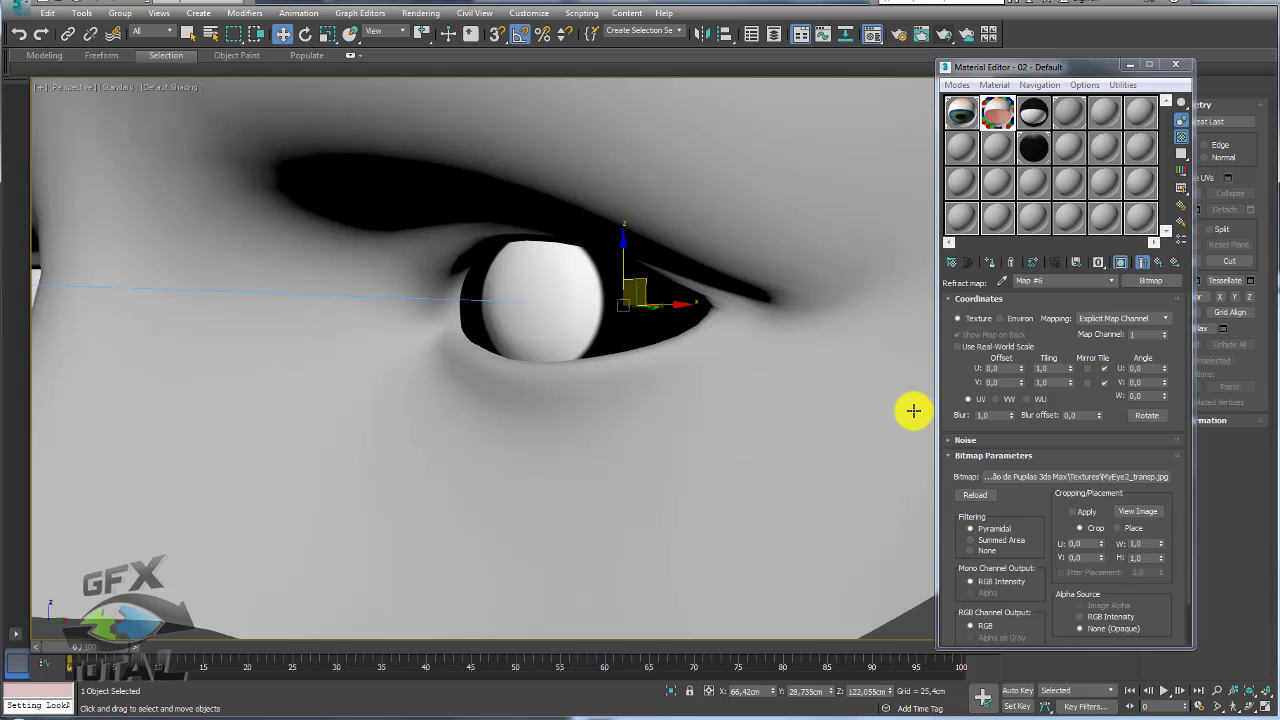
{"action": "left_click", "coordinate": [1158, 265]}
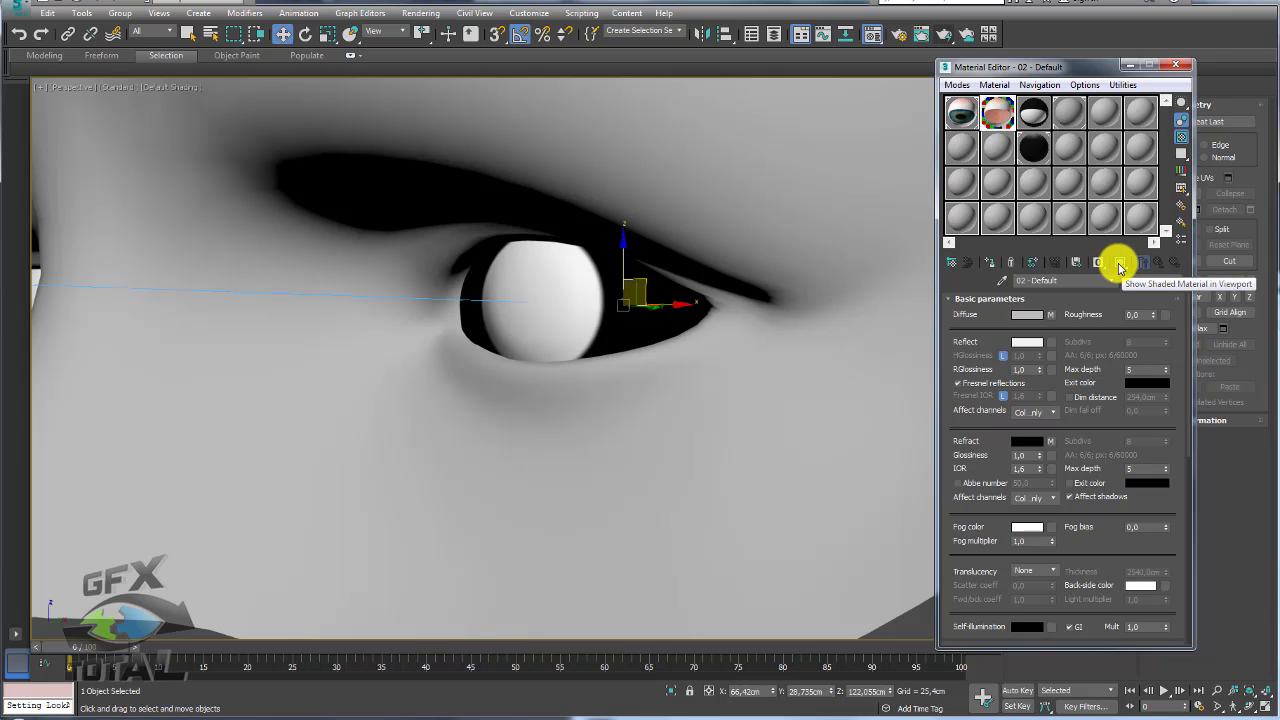
{"action": "left_click", "coordinate": [1119, 264]}
{"action": "scroll", "coordinate": [620, 320], "scroll_direction": "up", "scroll_amount": 2}
{"action": "scroll", "coordinate": [720, 284], "scroll_direction": "up", "scroll_amount": 2}
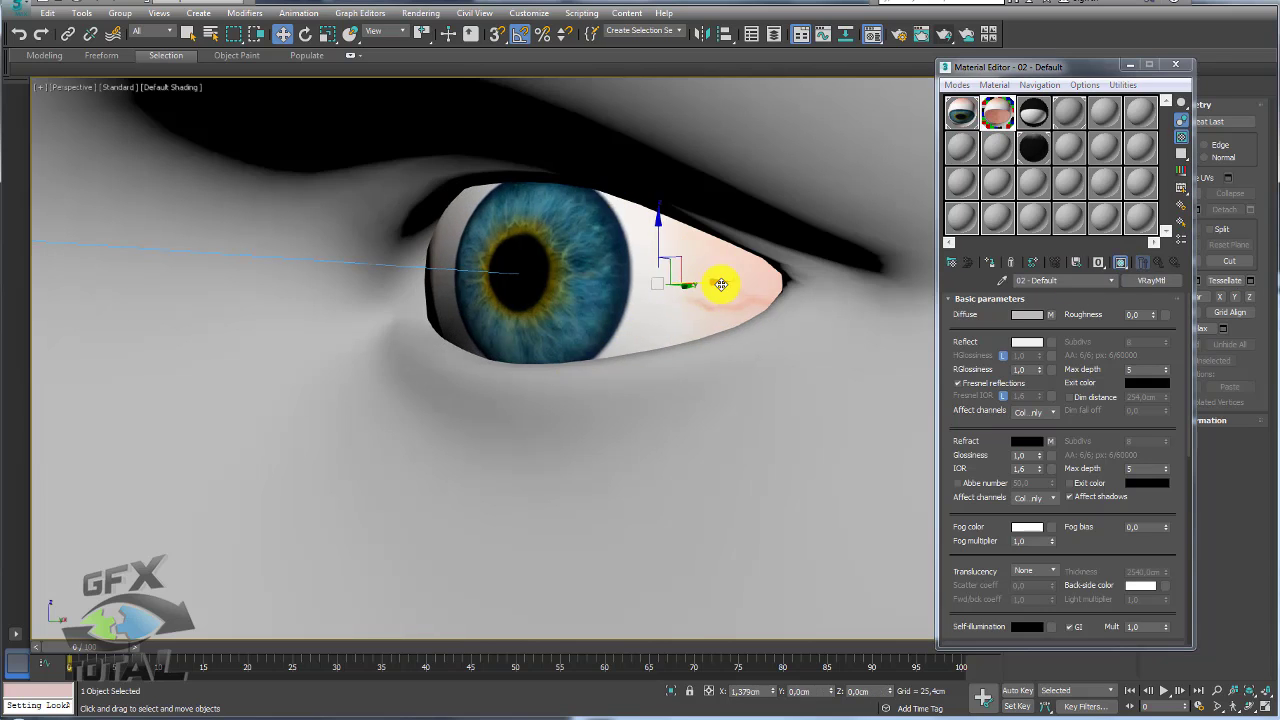
{"action": "mouse_move", "coordinate": [720, 284]}
{"action": "middle_mouse_down", "text": "alt"}
{"action": "mouse_move", "coordinate": [674, 286]}
{"action": "mouse_move", "coordinate": [577, 331]}
{"action": "middle_mouse_up", "text": "alt"}
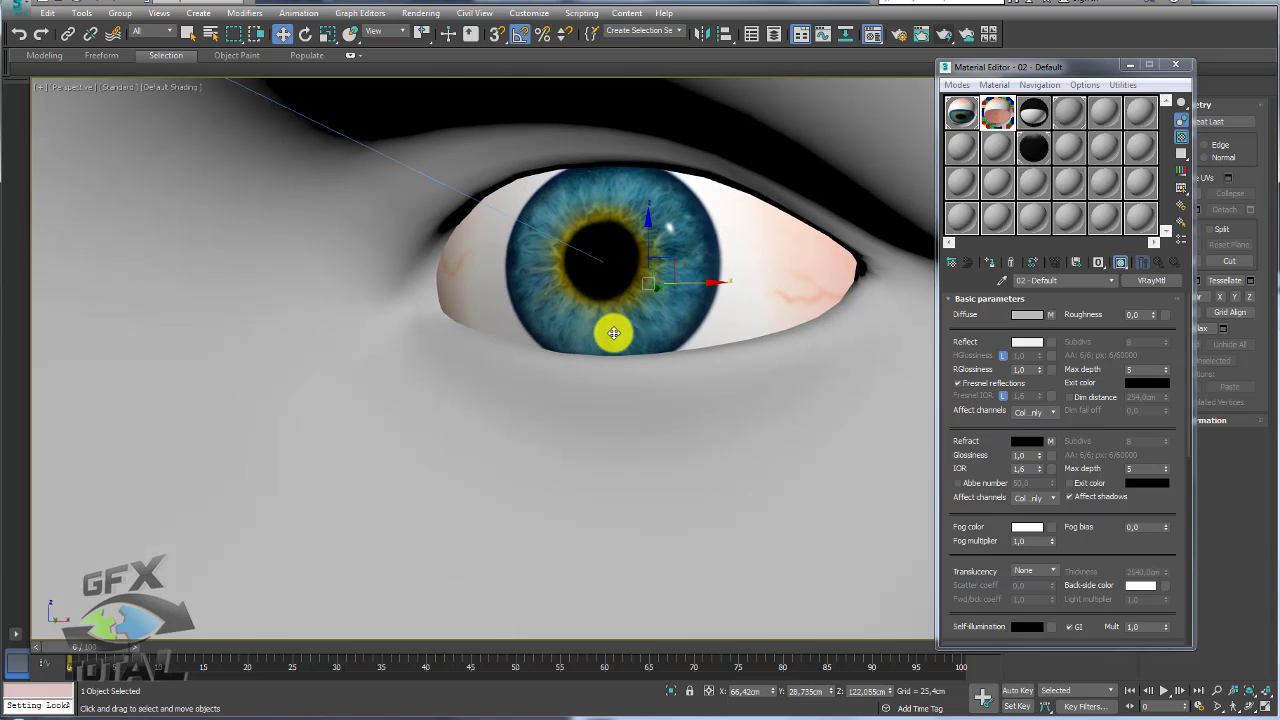
{"action": "key", "text": "F4"}
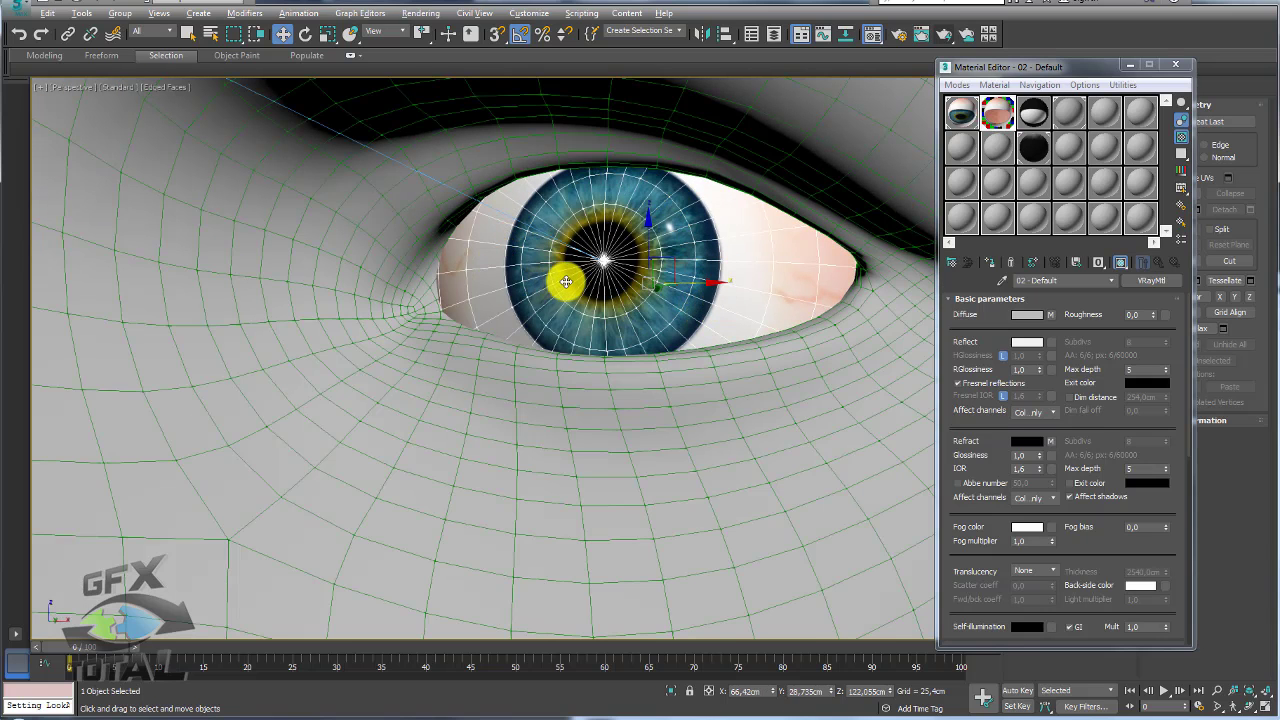
{"action": "scroll", "coordinate": [614, 296], "scroll_direction": "down", "scroll_amount": 3}
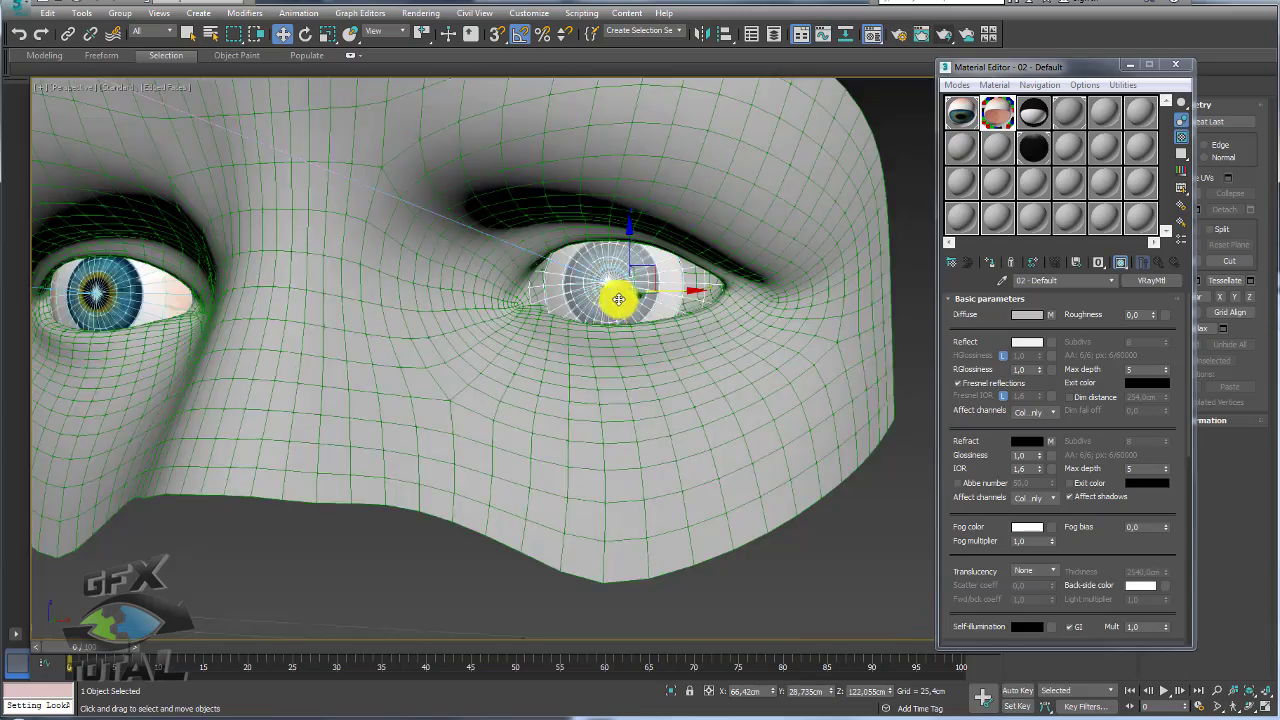
{"action": "scroll", "coordinate": [625, 310], "scroll_direction": "down", "scroll_amount": 1}
{"action": "scroll", "coordinate": [632, 323], "scroll_direction": "up", "scroll_amount": 1}
{"action": "scroll", "coordinate": [630, 323], "scroll_direction": "up", "scroll_amount": 3}
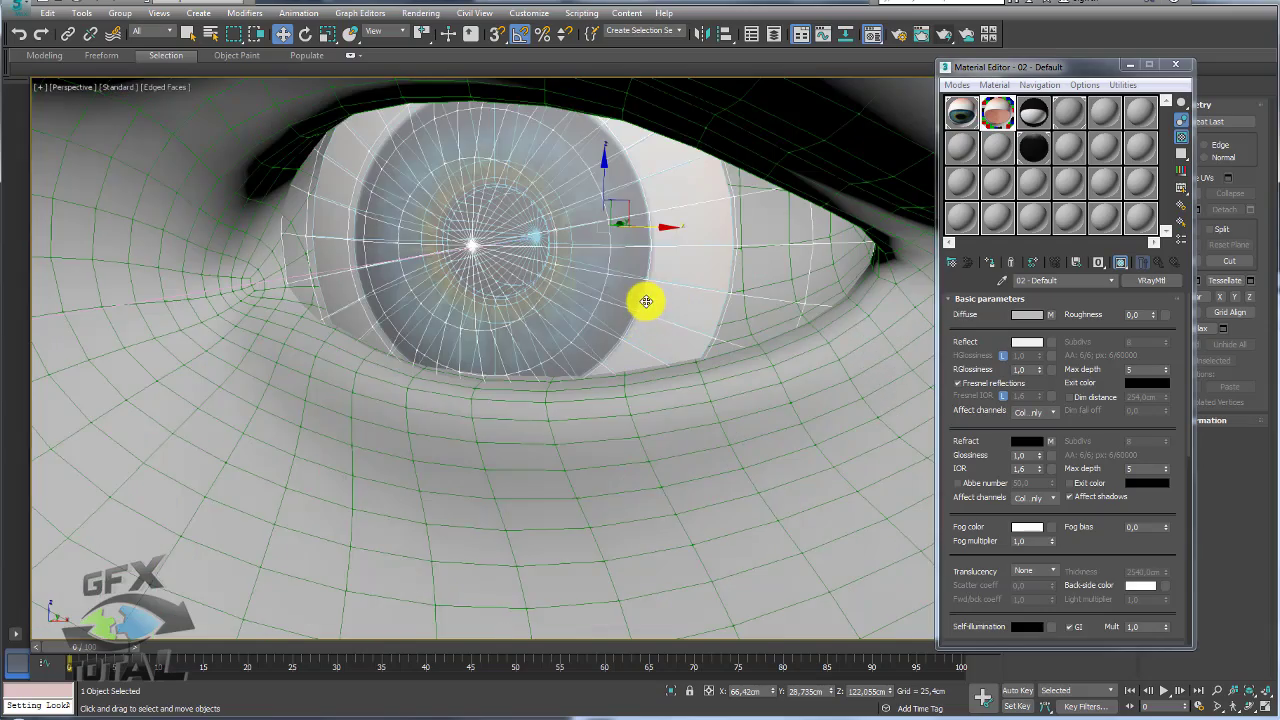
{"action": "key", "text": "F3"}
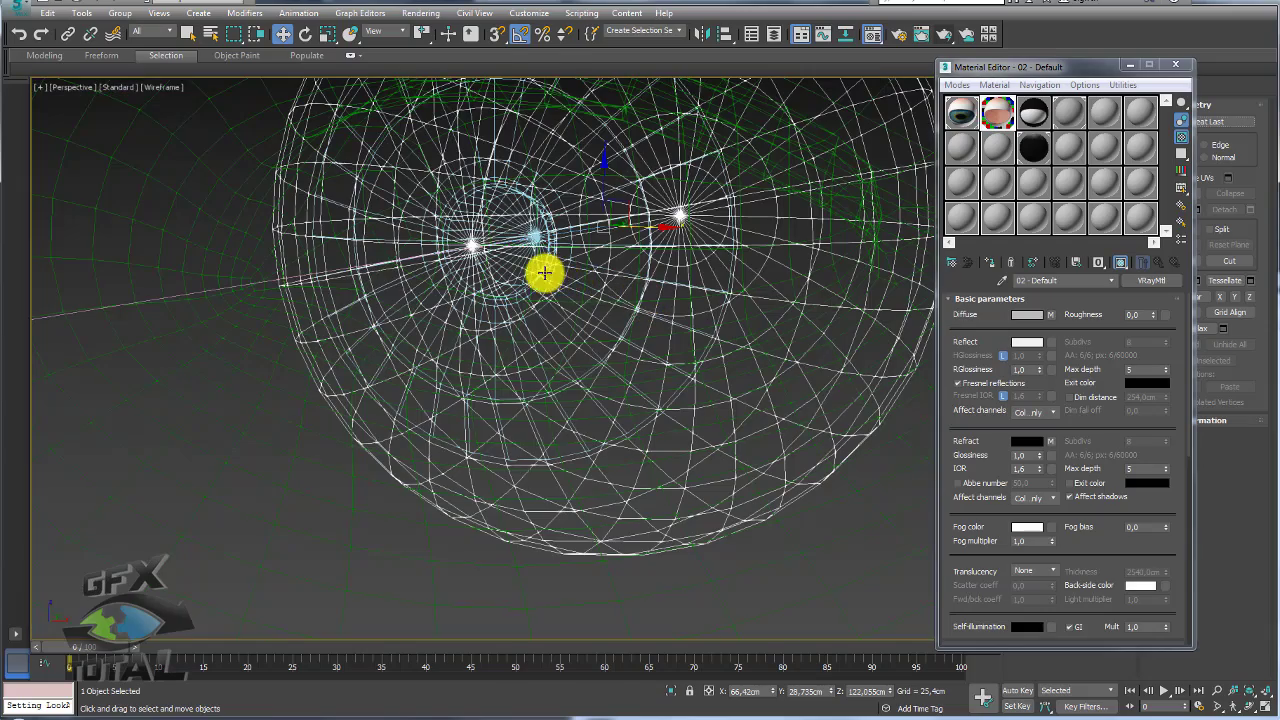
{"action": "key", "text": "F3"}
{"action": "scroll", "coordinate": [554, 277], "scroll_direction": "down", "scroll_amount": 3}
Close the Material Editor and set the right eye's Object002 morph back to 0
{"action": "left_click", "coordinate": [1175, 64]}
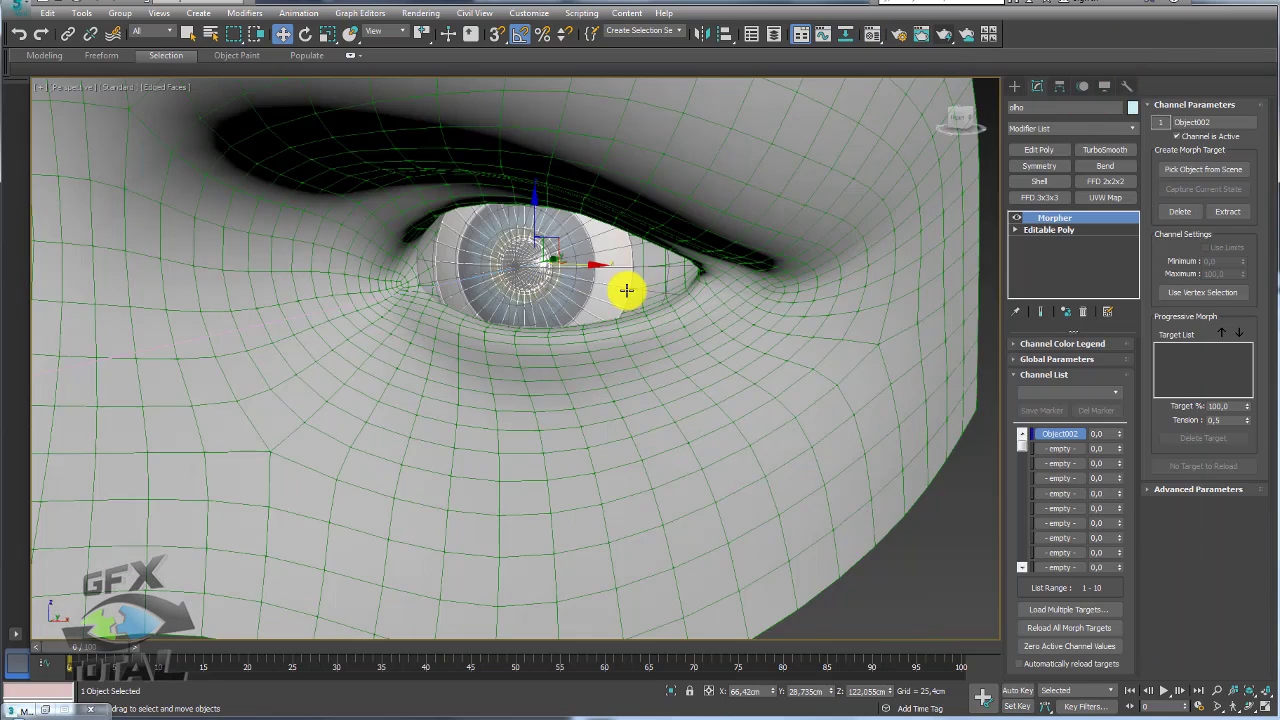
{"action": "scroll", "coordinate": [629, 286], "scroll_direction": "up", "scroll_amount": 2}
{"action": "left_click_drag", "start_coordinate": [1120, 424], "coordinate": [1123, 480]}
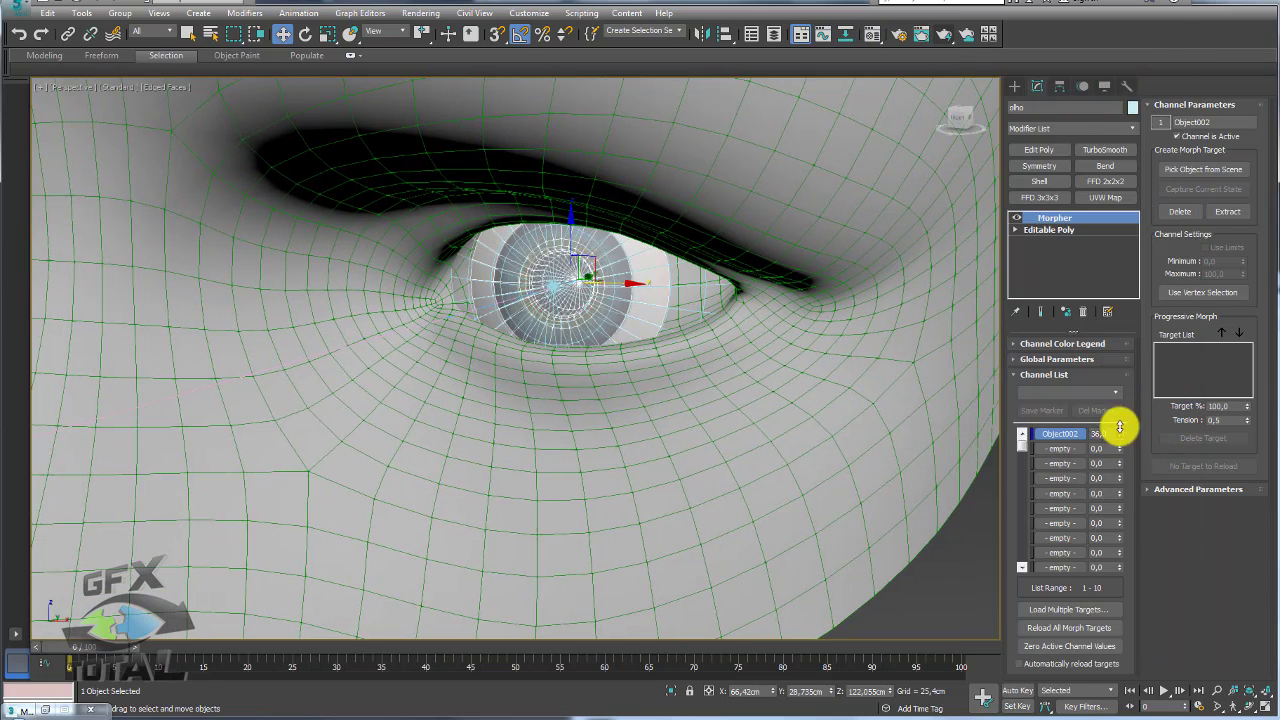
{"action": "scroll", "coordinate": [645, 378], "scroll_direction": "down", "scroll_amount": 5}
{"action": "scroll", "coordinate": [529, 383], "scroll_direction": "up", "scroll_amount": 2}
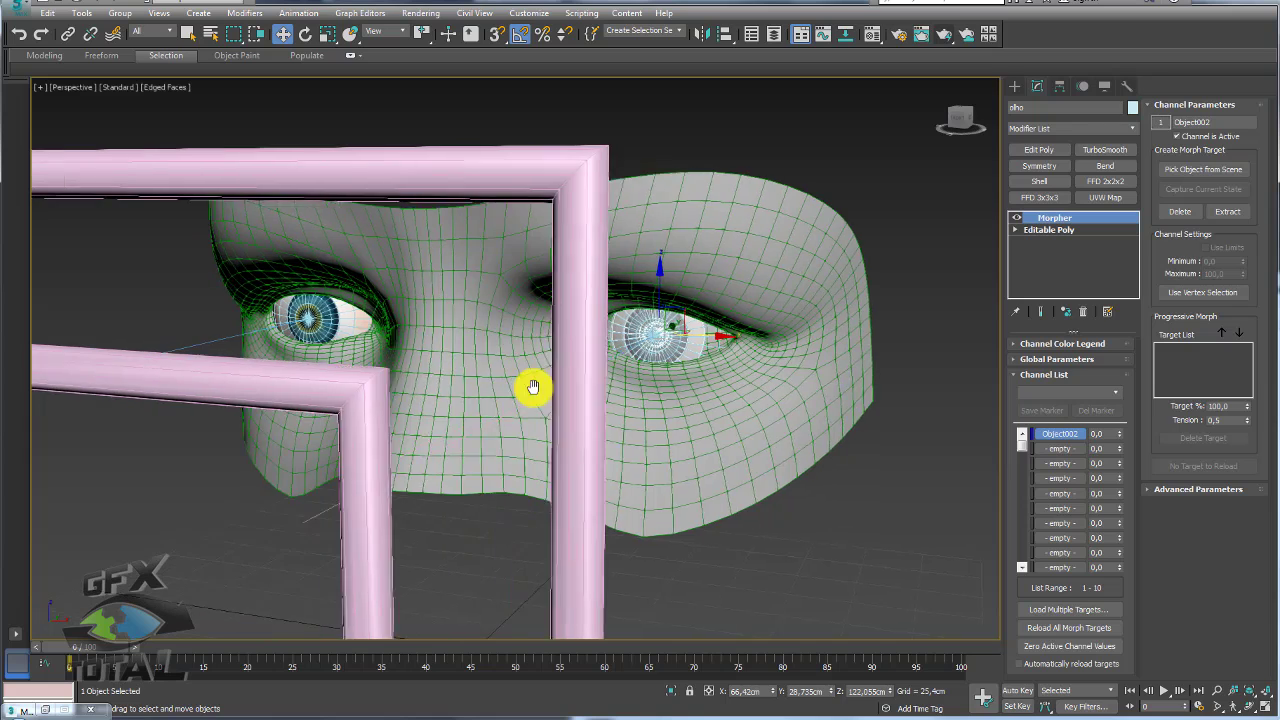
{"action": "scroll", "coordinate": [548, 390], "scroll_direction": "up", "scroll_amount": 3}
{"action": "left_click_drag", "start_coordinate": [1122, 437], "coordinate": [1117, 494]}
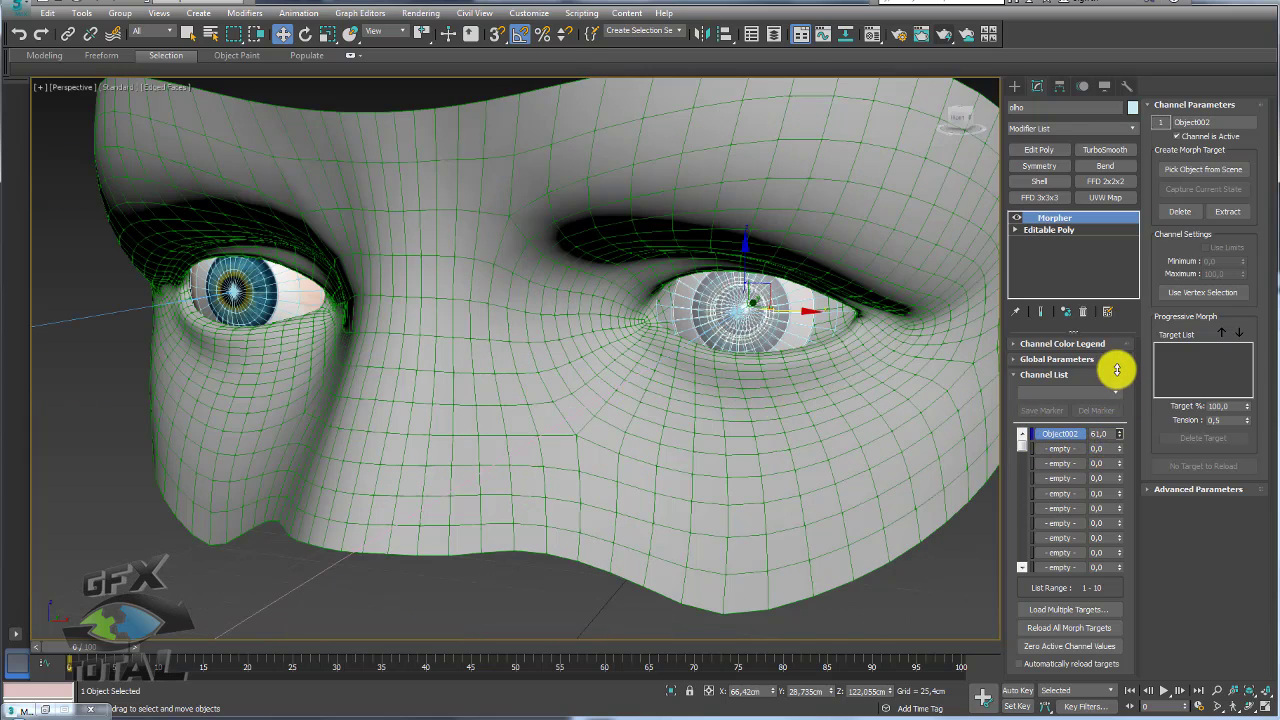
Hide the left outer eyeball and drive pho001's Object002 morph to 100, then back to 0
{"action": "left_click", "coordinate": [292, 291]}
{"action": "right_click", "coordinate": [284, 295]}
{"action": "left_click", "coordinate": [321, 258]}
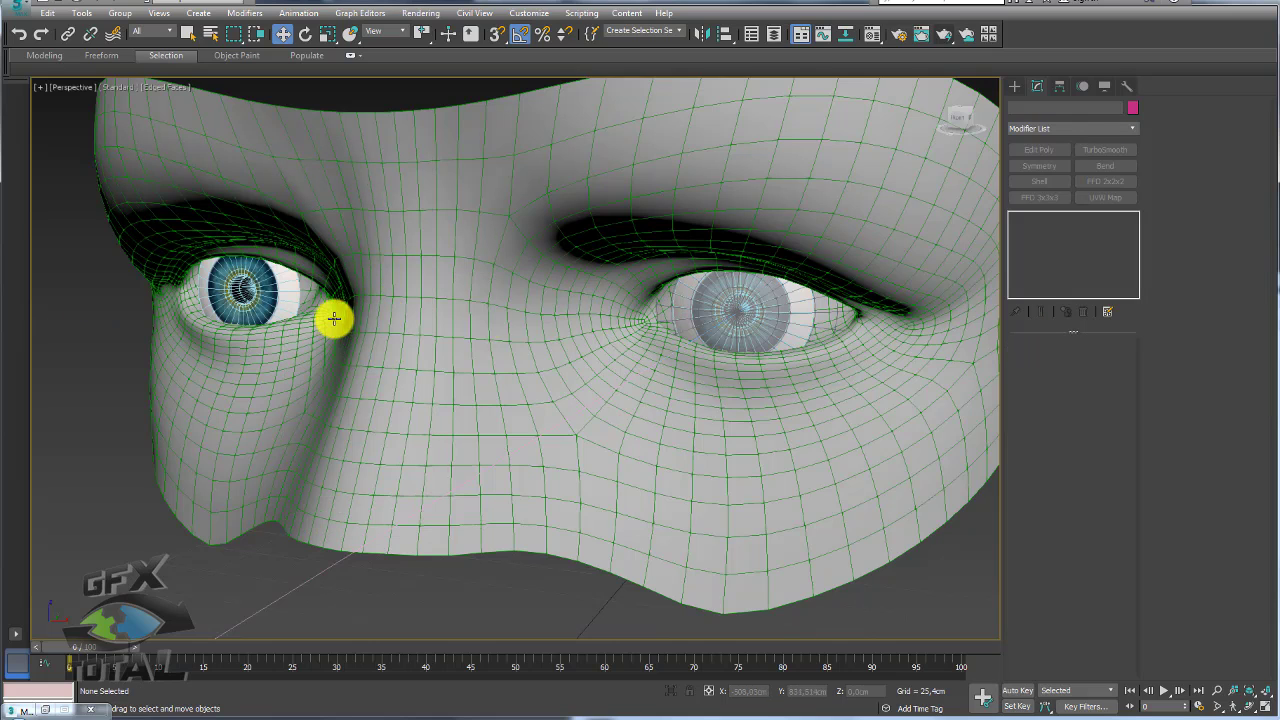
{"action": "left_click", "coordinate": [736, 320]}
{"action": "left_click", "coordinate": [266, 302]}
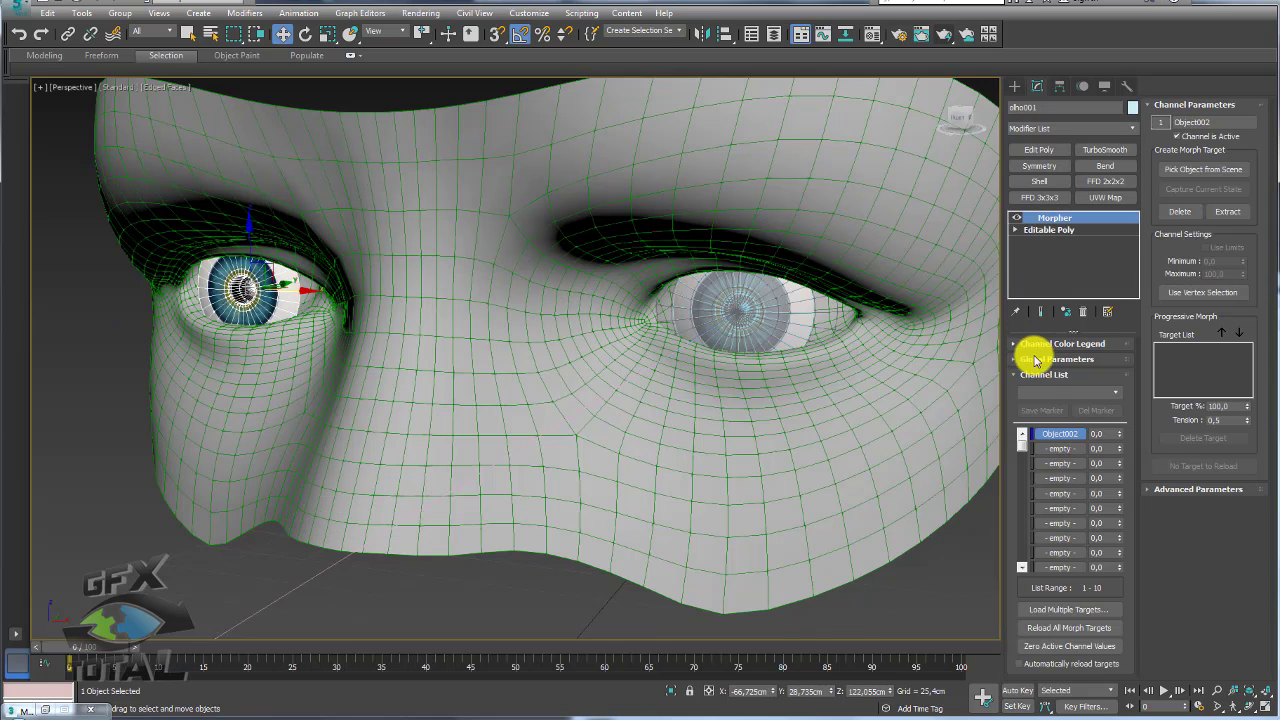
{"action": "left_click_drag", "start_coordinate": [1120, 440], "coordinate": [1126, 366]}
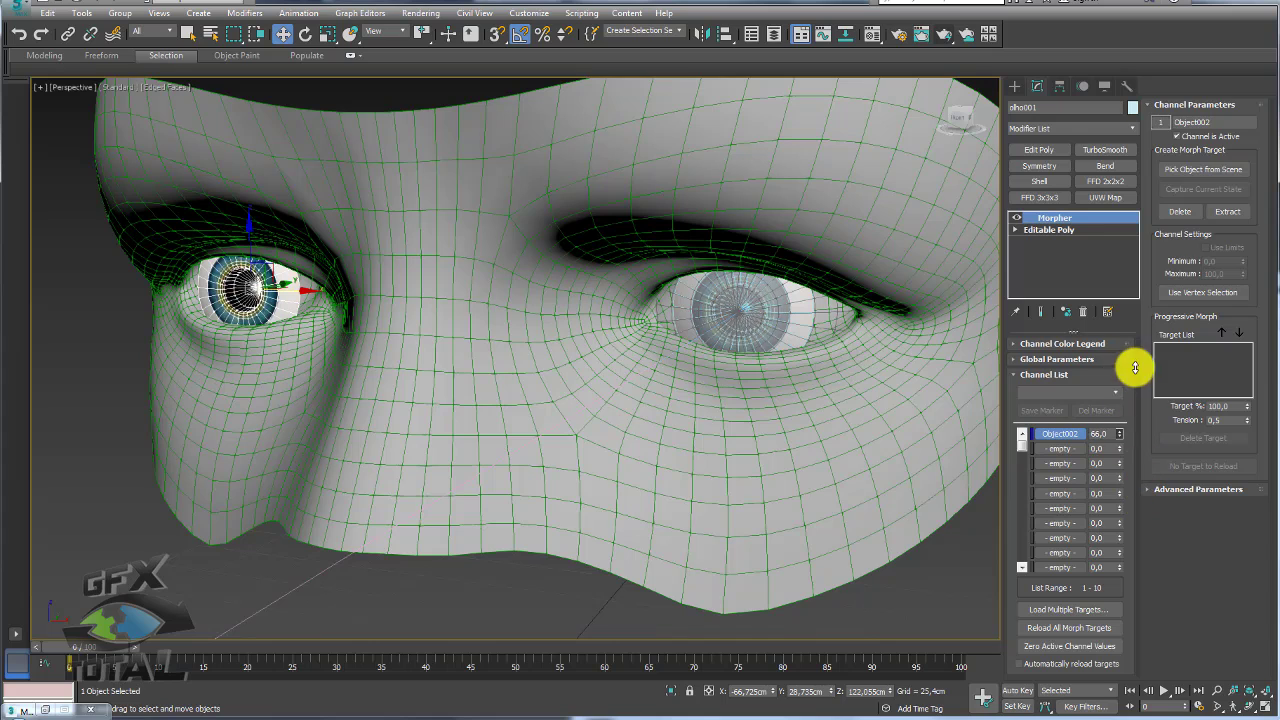
{"action": "left_click_drag", "start_coordinate": [1127, 313], "coordinate": [1133, 501]}
{"action": "scroll", "coordinate": [700, 390], "scroll_direction": "down", "scroll_amount": 5}
Orbit and zoom so the pink frames and face mask face the view
{"action": "scroll", "coordinate": [677, 372], "scroll_direction": "down", "scroll_amount": 5}
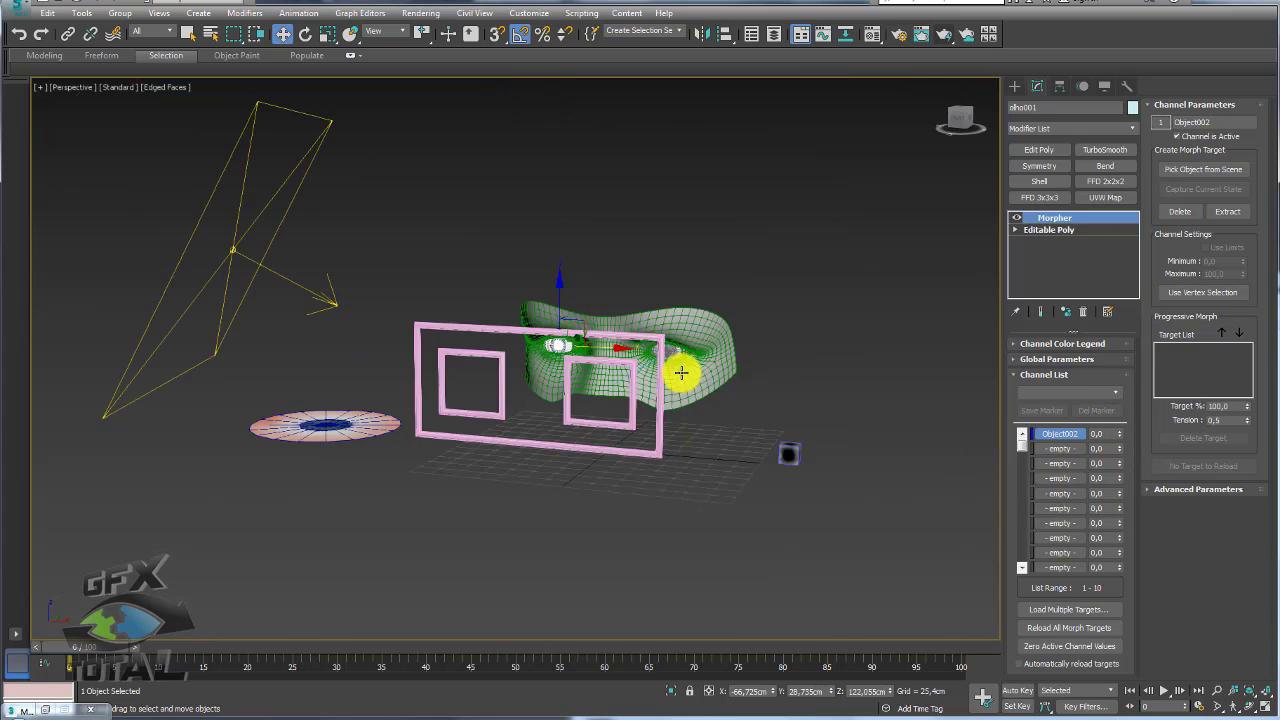
{"action": "middle_click_drag", "start_coordinate": [686, 371], "coordinate": [661, 381], "text": "alt"}
{"action": "left_click", "coordinate": [652, 374]}
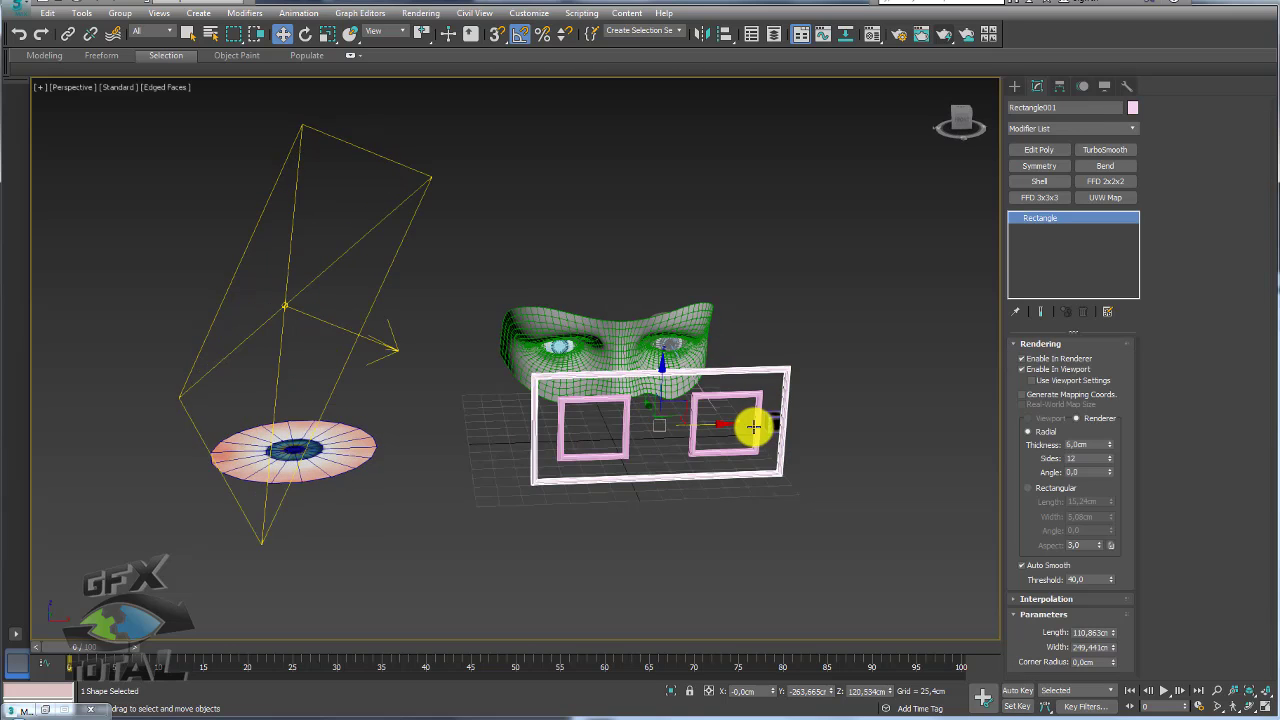
{"action": "middle_click_drag", "start_coordinate": [751, 426], "coordinate": [683, 366]}
{"action": "scroll", "coordinate": [683, 366], "scroll_direction": "up", "scroll_amount": 3}
{"action": "scroll", "coordinate": [729, 371], "scroll_direction": "up", "scroll_amount": 1}
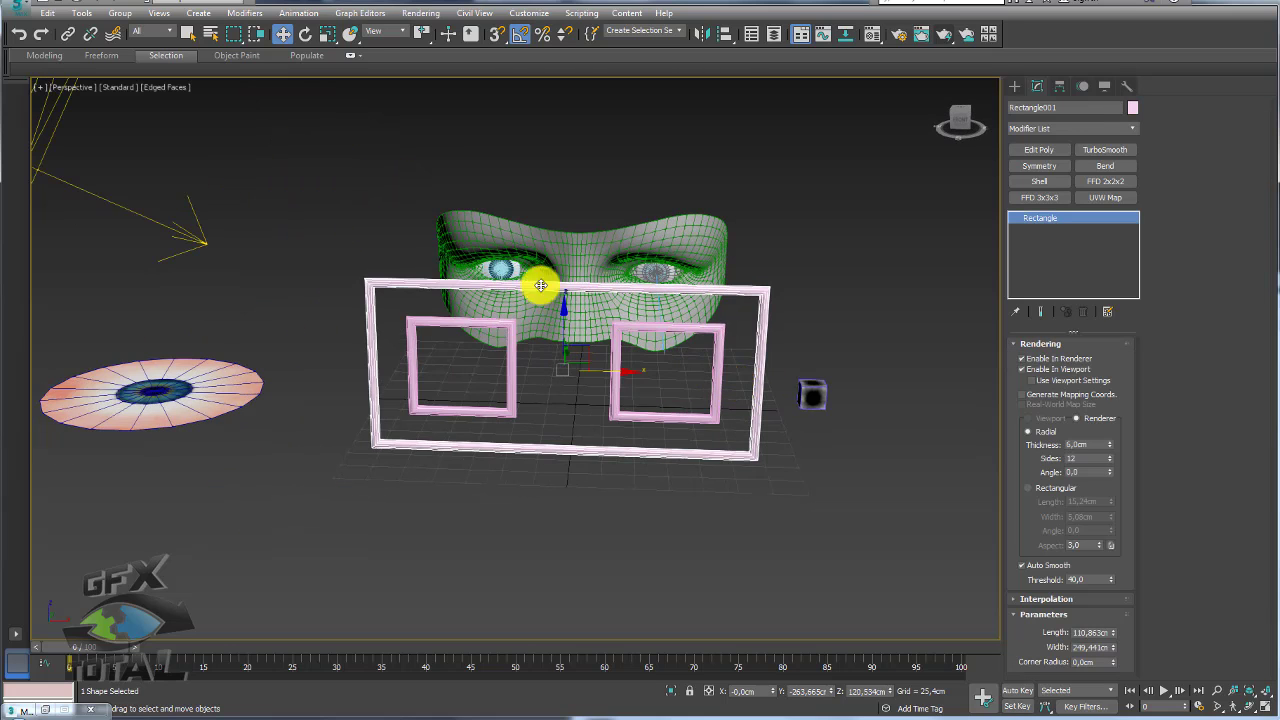
{"action": "middle_click_drag", "start_coordinate": [648, 243], "coordinate": [657, 257], "text": "alt"}
{"action": "left_click", "coordinate": [478, 204]}
{"action": "scroll", "coordinate": [478, 204], "scroll_direction": "up", "scroll_amount": 3}
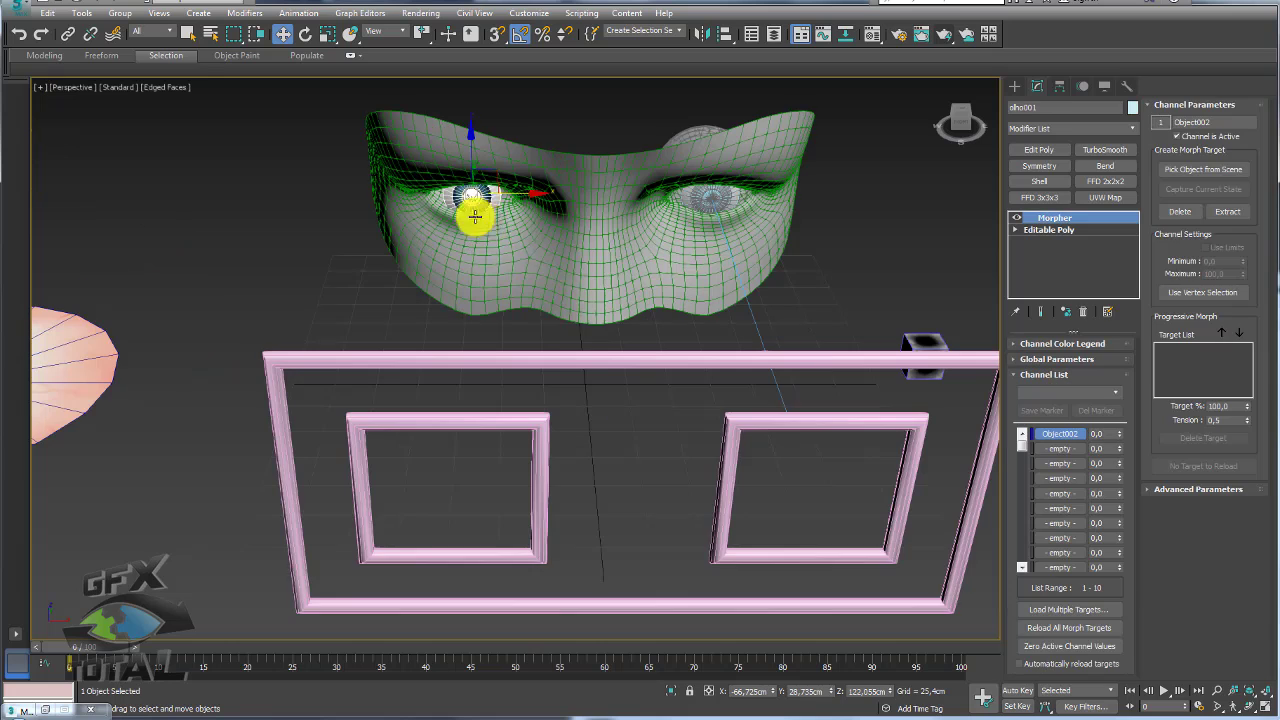
Select the large pink frame Rectangle001 and open its Modifier List
{"action": "left_click", "coordinate": [602, 369]}
{"action": "scroll", "coordinate": [605, 369], "scroll_direction": "down", "scroll_amount": 5}
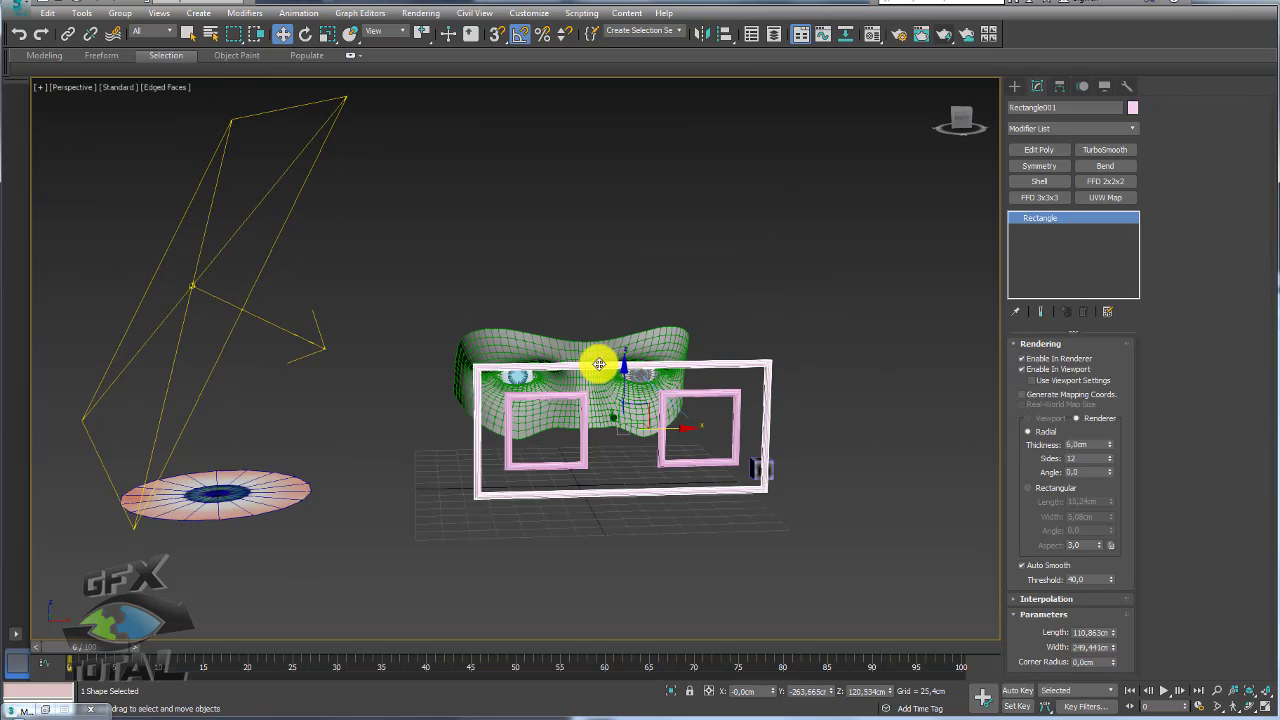
{"action": "middle_click_drag", "start_coordinate": [598, 364], "coordinate": [571, 266]}
{"action": "scroll", "coordinate": [578, 278], "scroll_direction": "up", "scroll_amount": 3}
{"action": "scroll", "coordinate": [612, 275], "scroll_direction": "up", "scroll_amount": 2}
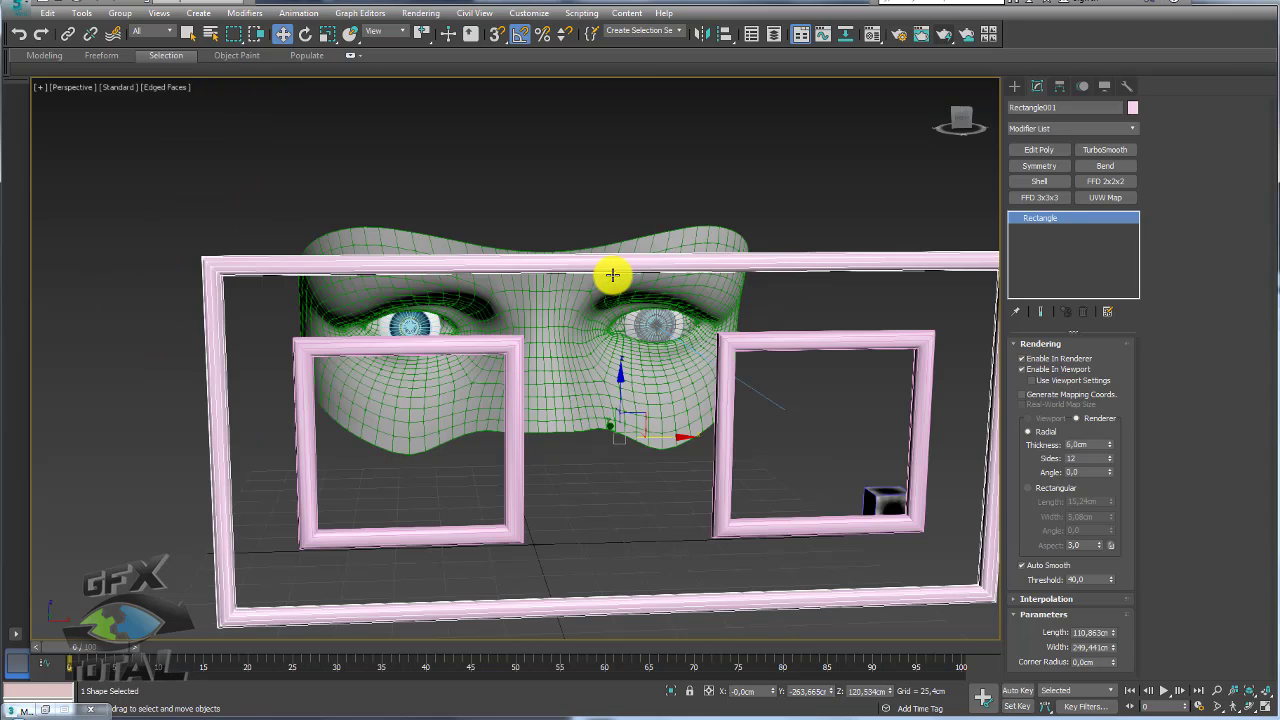
{"action": "scroll", "coordinate": [686, 286], "scroll_direction": "down", "scroll_amount": 4}
{"action": "scroll", "coordinate": [680, 277], "scroll_direction": "up", "scroll_amount": 2}
{"action": "left_click", "coordinate": [1072, 130]}
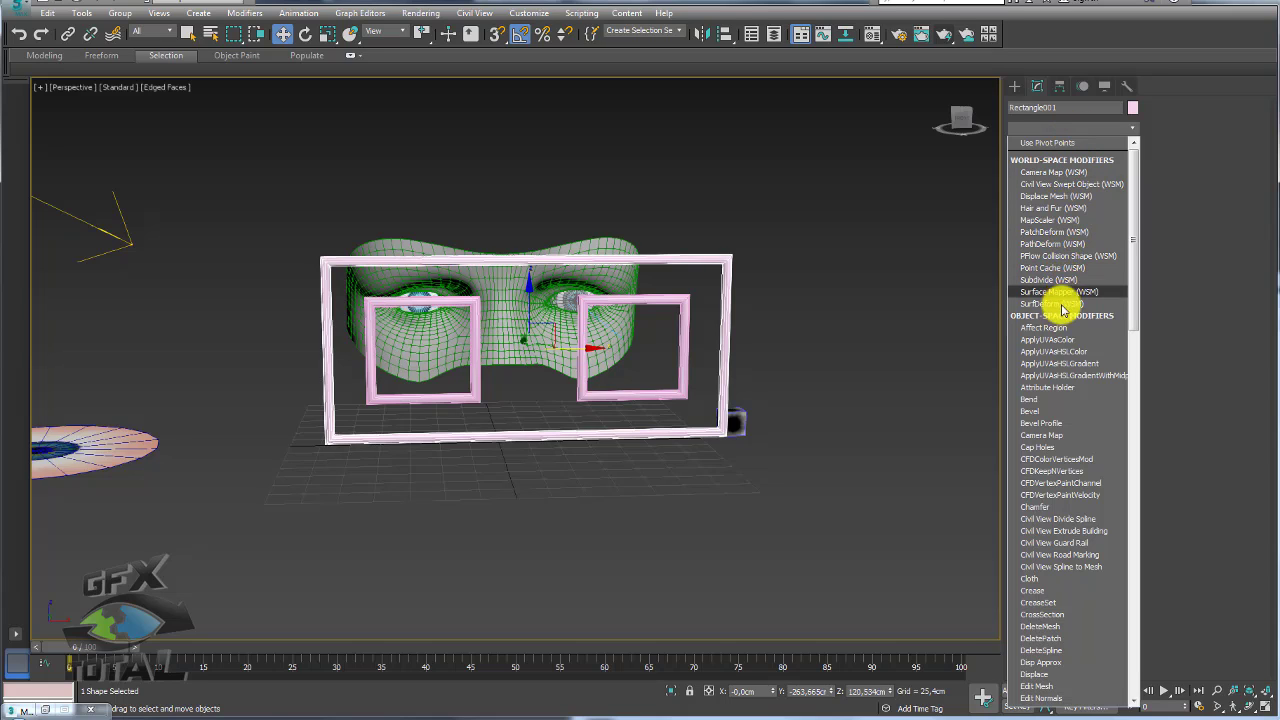
Add an Attribute Holder modifier to the large frame Rectangle001
{"action": "left_click", "coordinate": [1058, 389]}
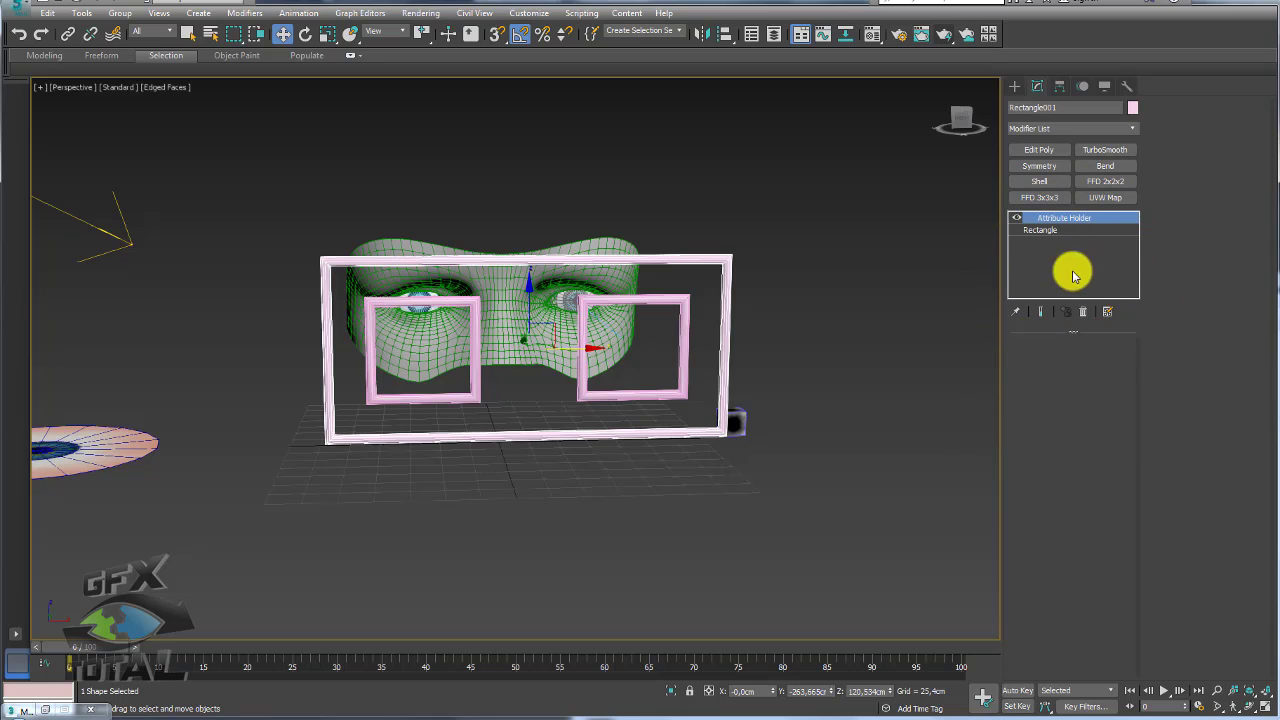
{"action": "middle_click_drag", "start_coordinate": [623, 263], "coordinate": [647, 277]}
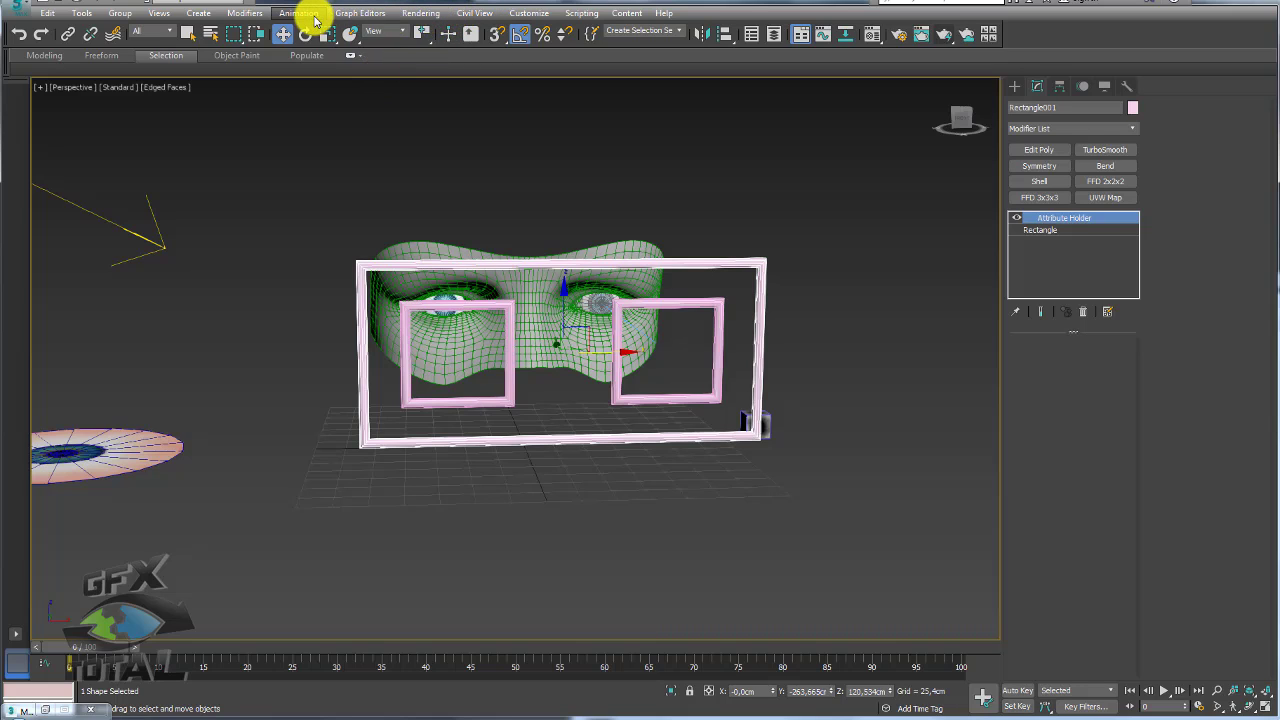
{"action": "left_click", "coordinate": [303, 14]}
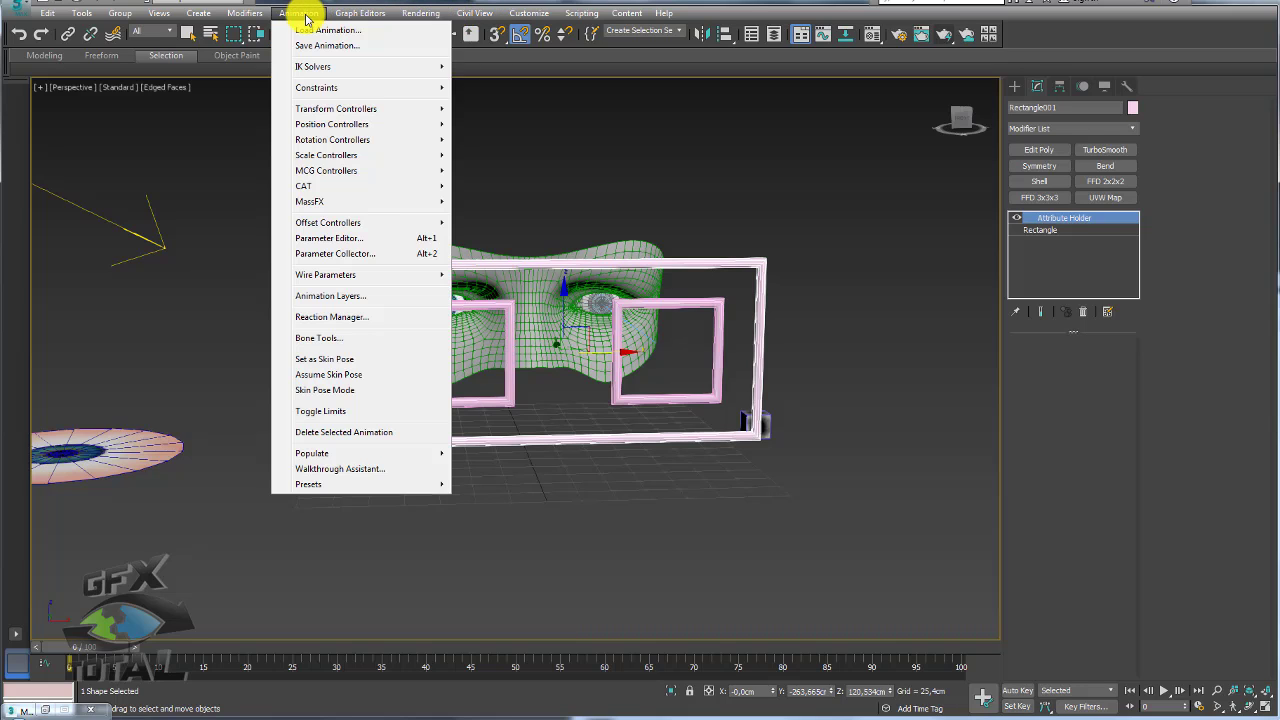
In the Parameter Editor, create a Float slider attribute named cornea and add it
{"action": "left_click", "coordinate": [347, 241]}
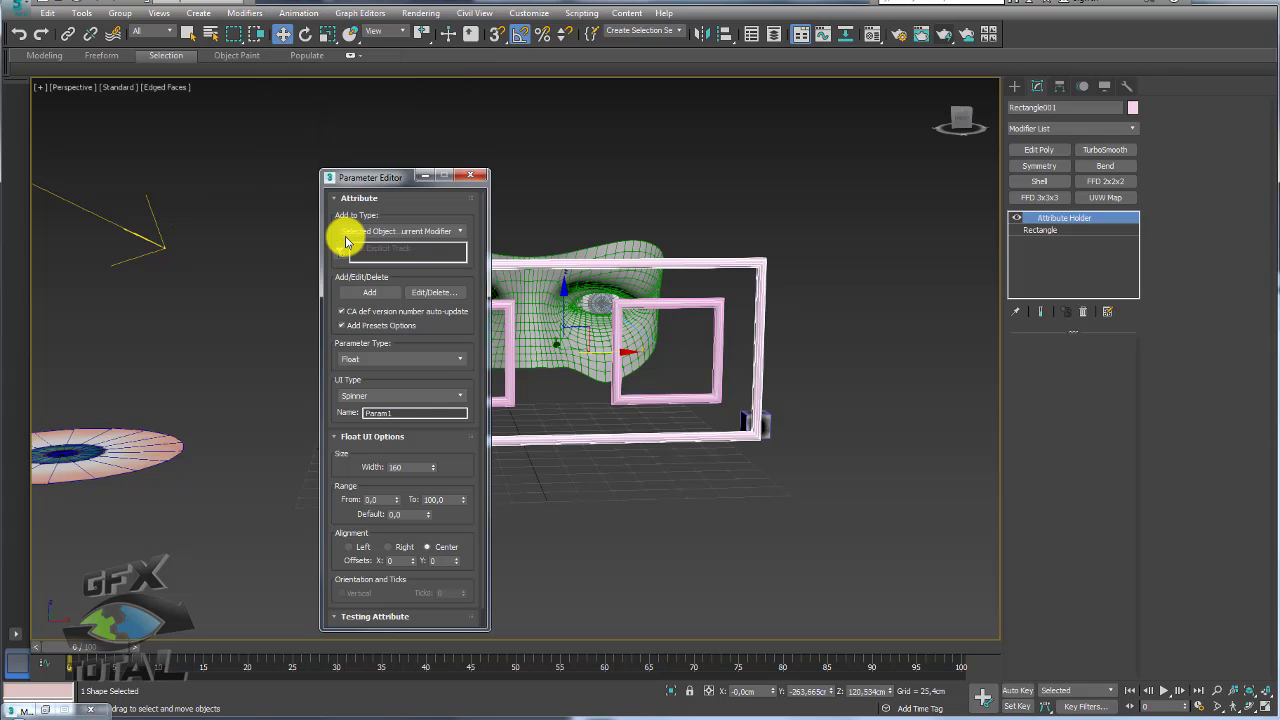
{"action": "left_click_drag", "start_coordinate": [380, 177], "coordinate": [850, 116]}
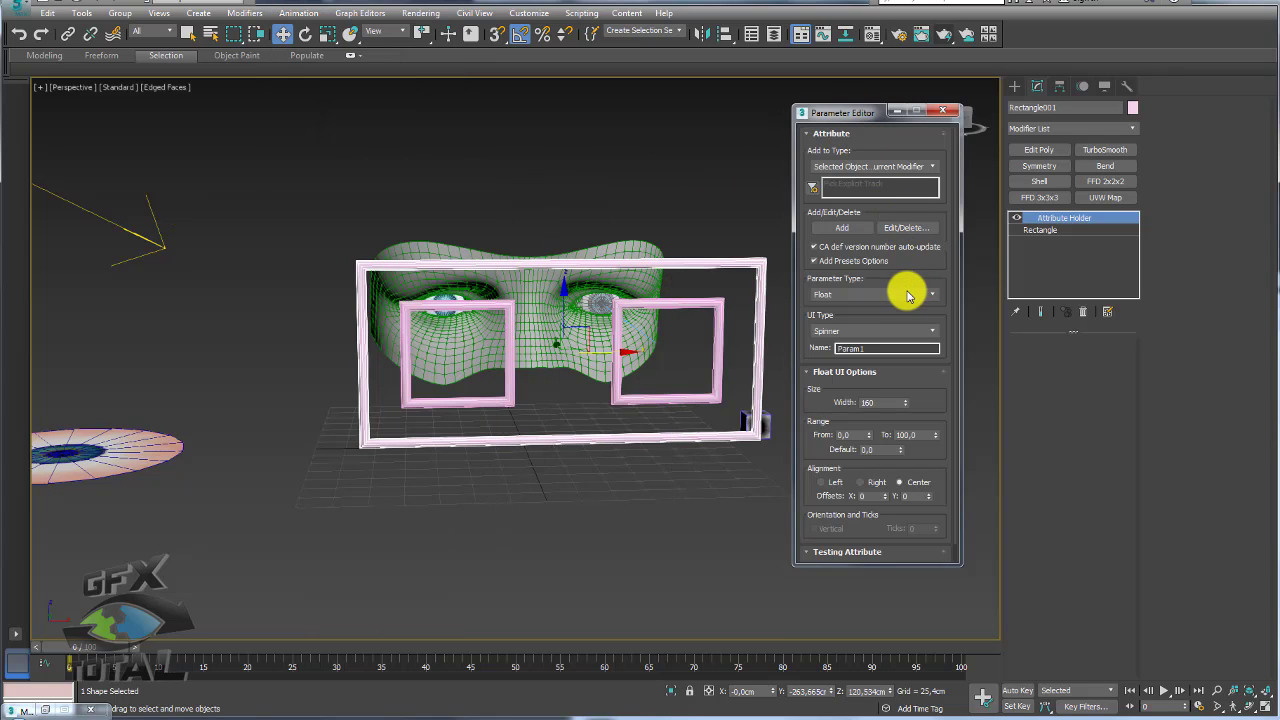
{"action": "left_click", "coordinate": [887, 298]}
{"action": "left_click", "coordinate": [878, 307]}
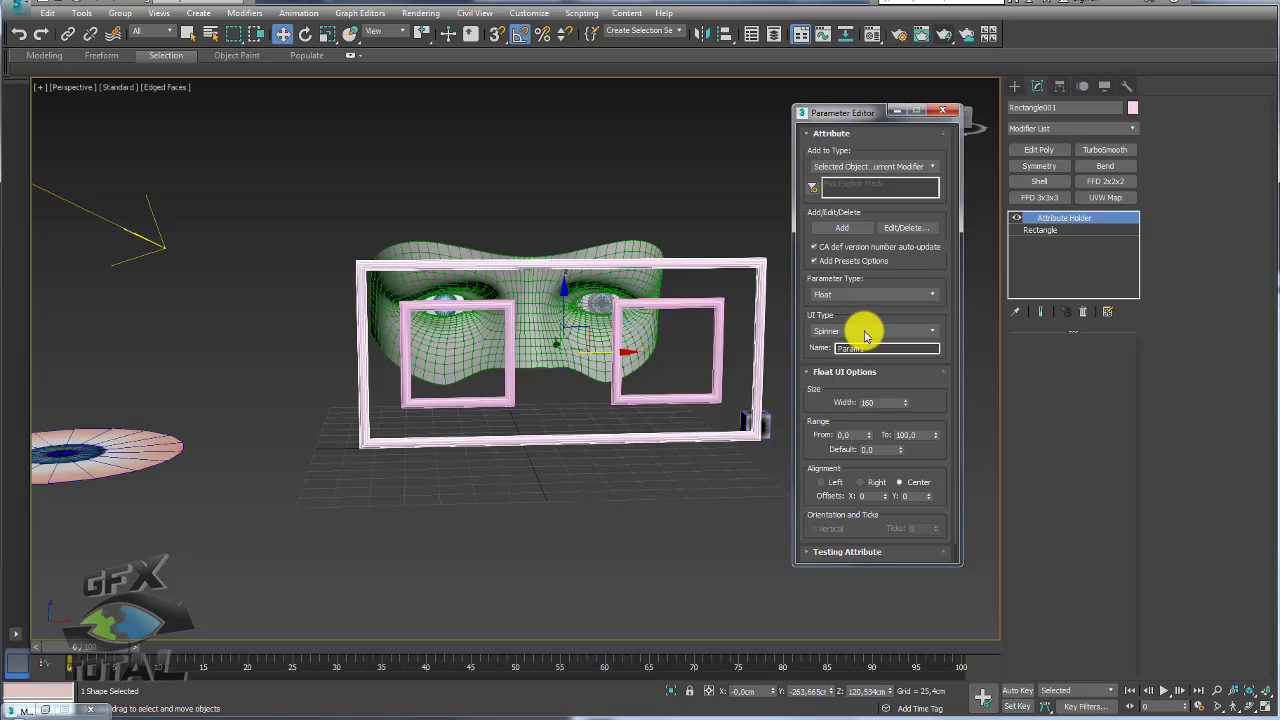
{"action": "left_click", "coordinate": [865, 333]}
{"action": "left_click", "coordinate": [834, 354]}
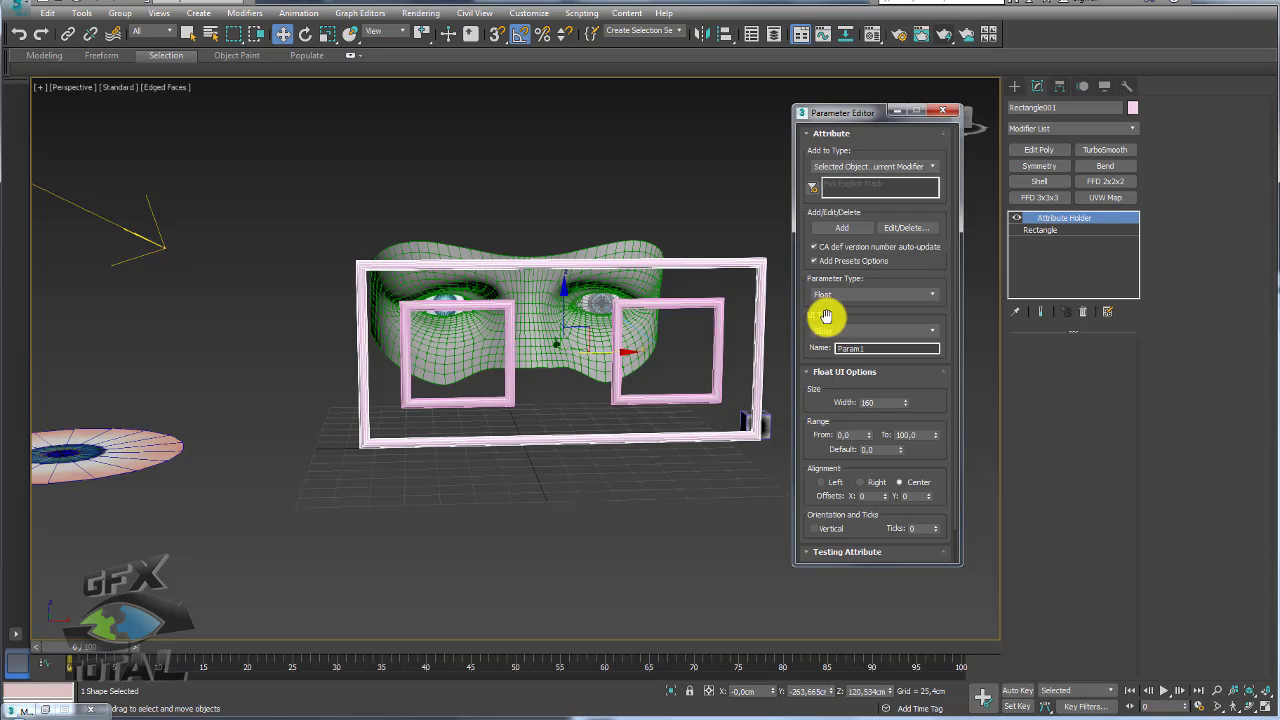
{"action": "left_click_drag", "start_coordinate": [894, 350], "coordinate": [811, 359]}
{"action": "type", "text": "cornea"}
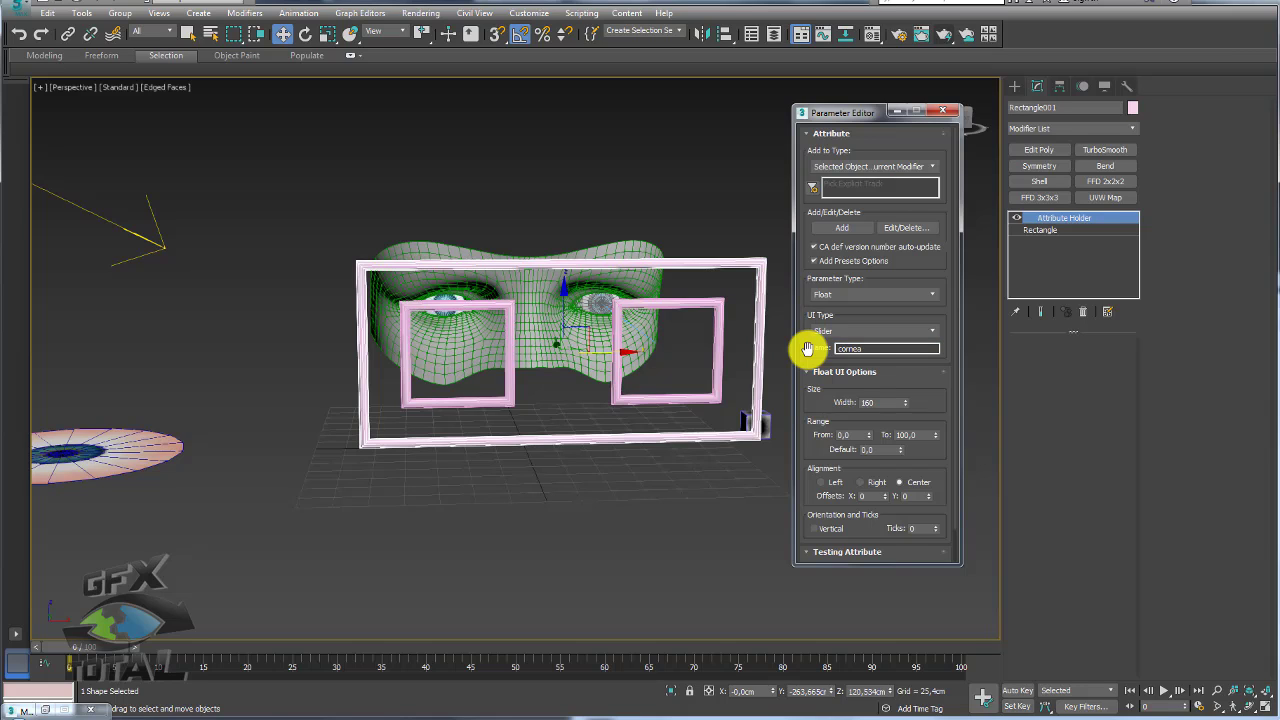
{"action": "left_click_drag", "start_coordinate": [889, 380], "coordinate": [897, 280]}
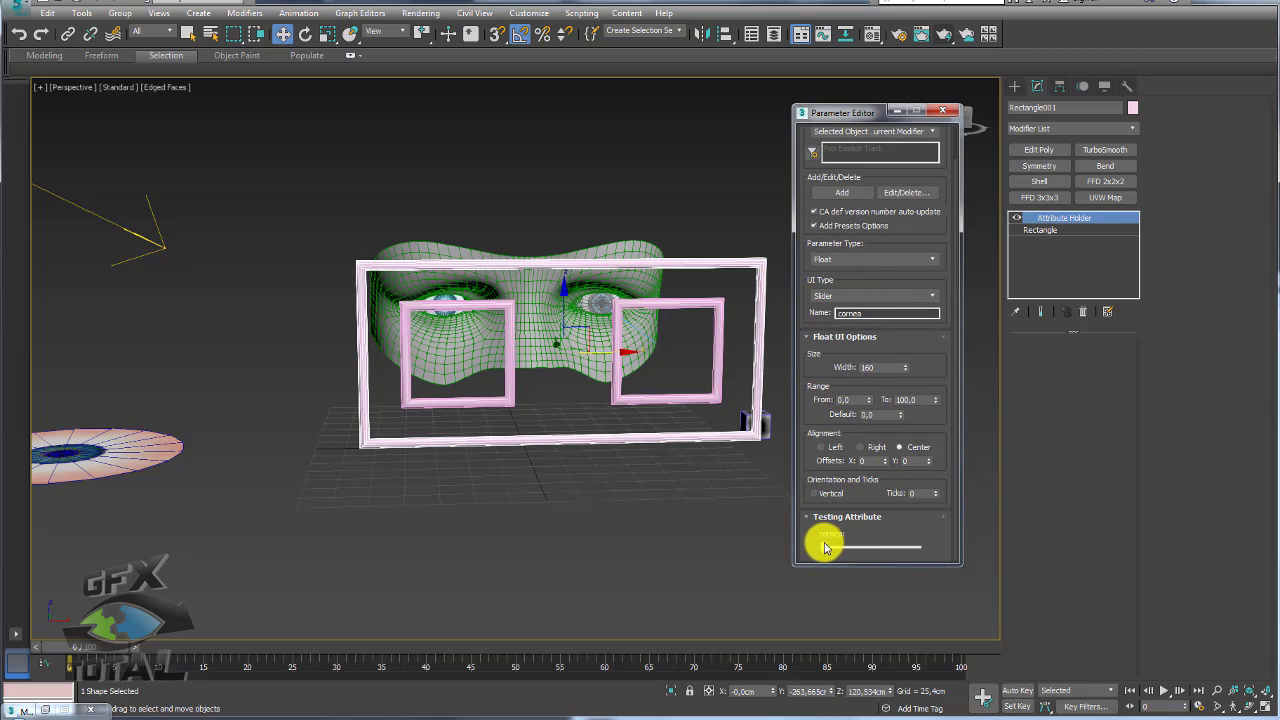
{"action": "left_click_drag", "start_coordinate": [825, 547], "coordinate": [917, 550]}
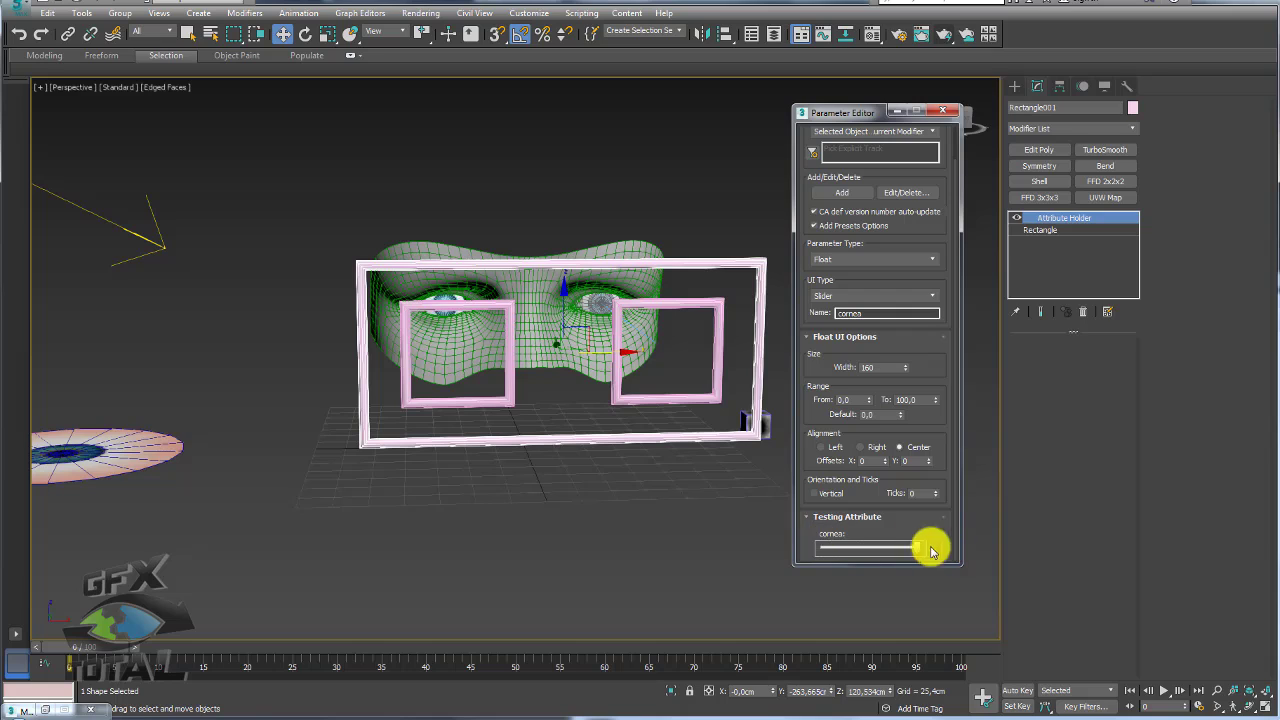
{"action": "left_click", "coordinate": [842, 192]}
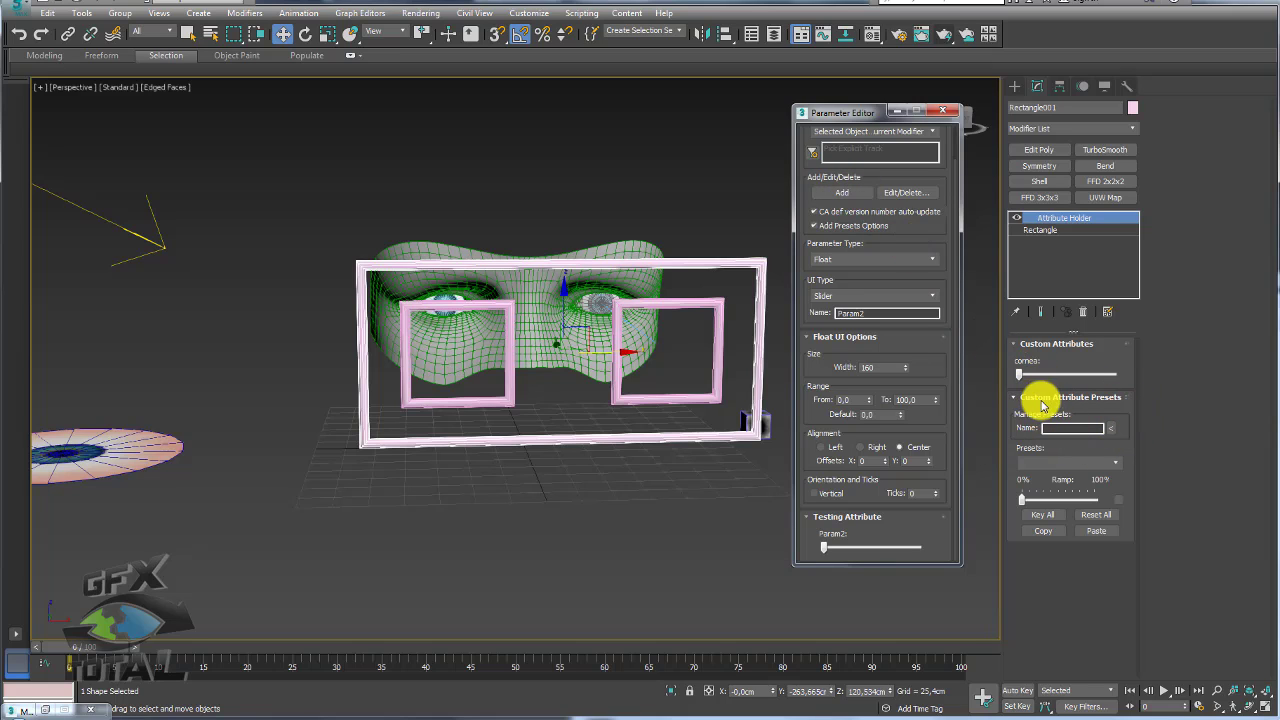
Add a fresh Attribute Holder above the Rectangle base and give it the cornea slider (0-100)
{"action": "left_click_drag", "start_coordinate": [863, 110], "coordinate": [817, 113]}
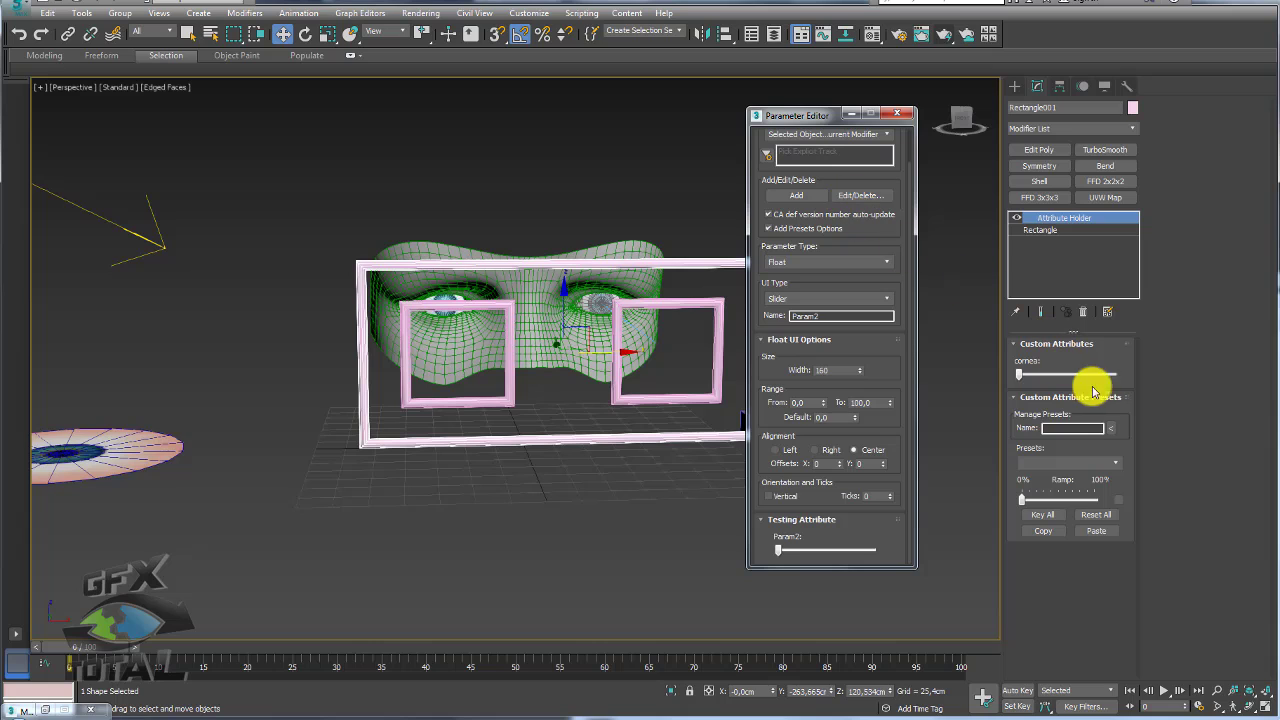
{"action": "left_click", "coordinate": [1080, 231]}
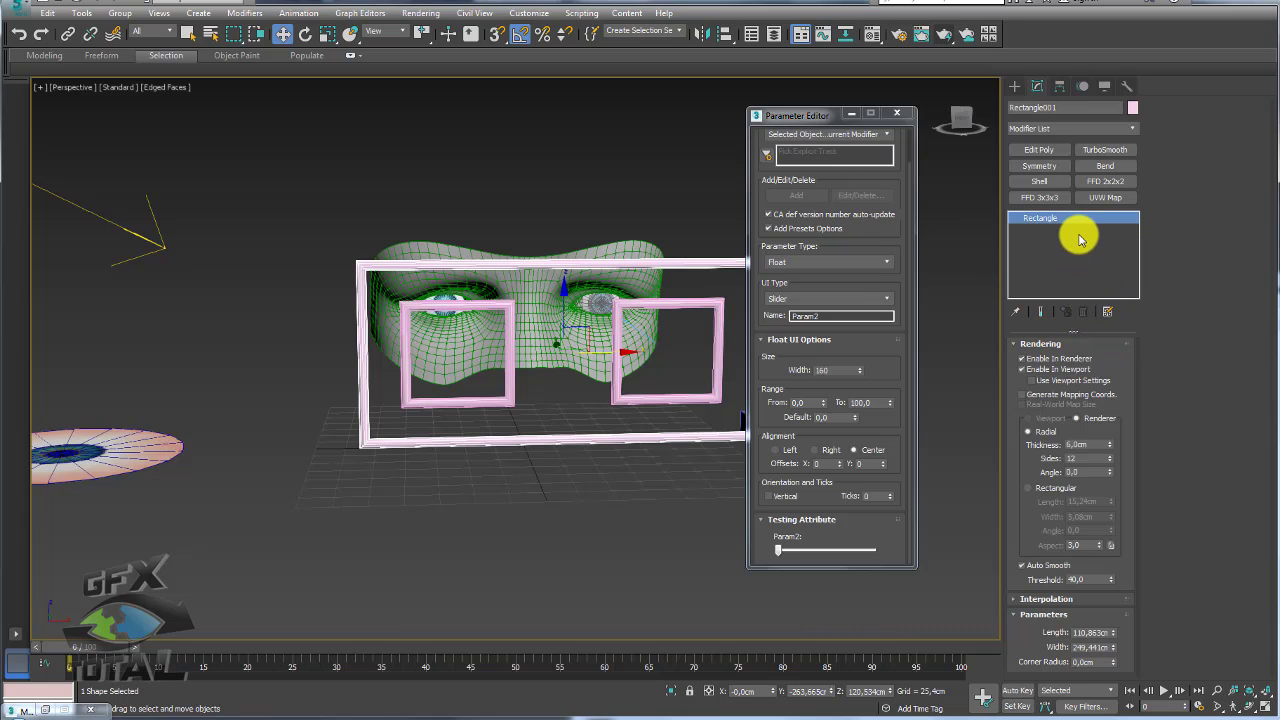
{"action": "left_click", "coordinate": [1133, 128]}
{"action": "left_click_drag", "start_coordinate": [1131, 160], "coordinate": [1135, 210]}
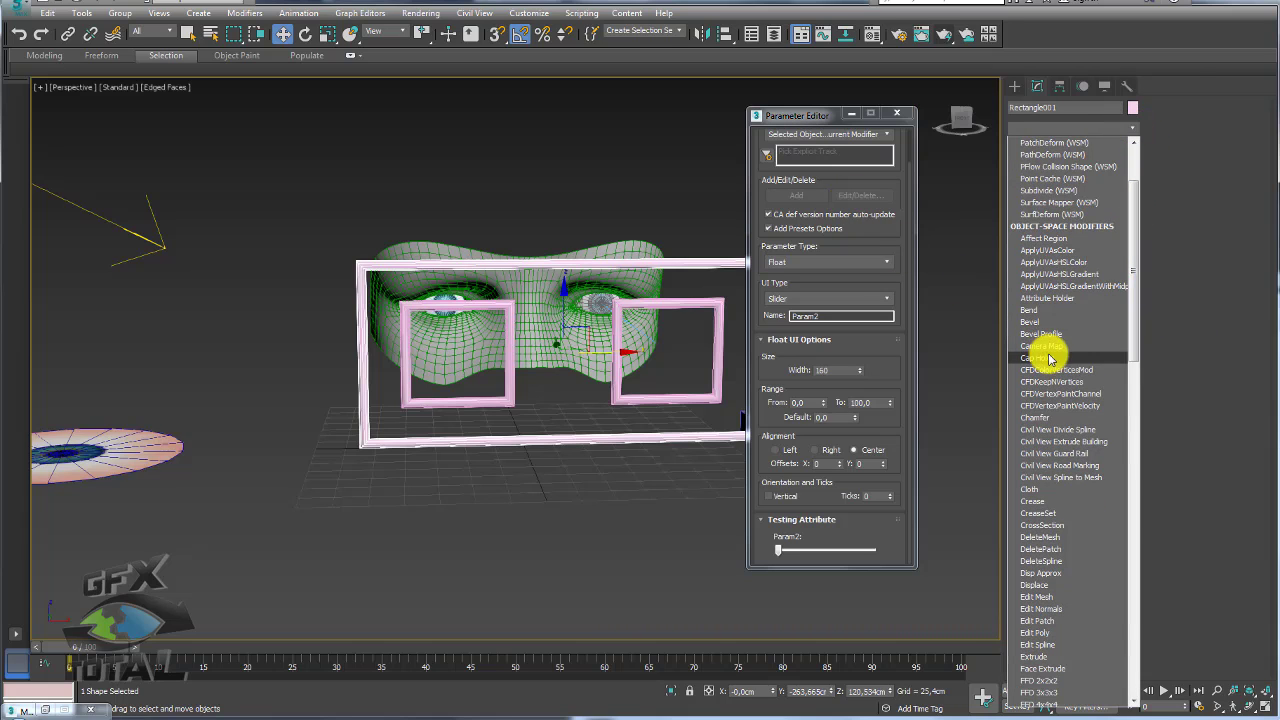
{"action": "left_click", "coordinate": [1058, 299]}
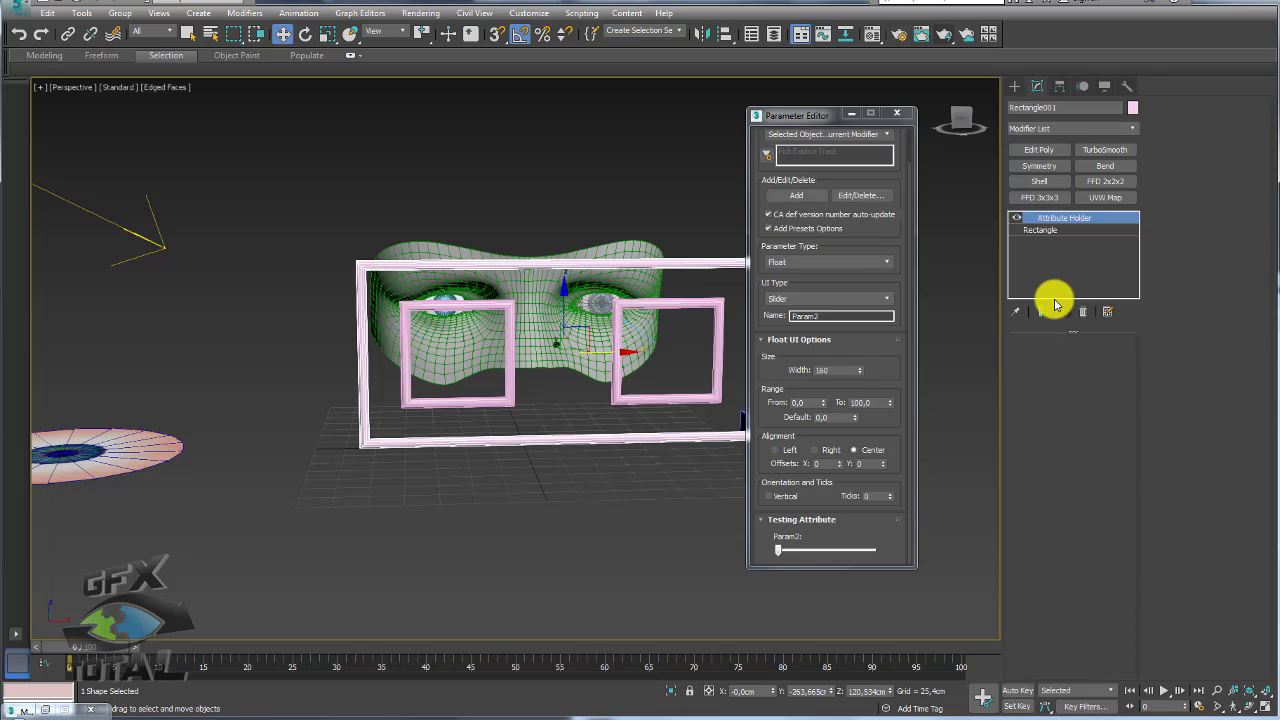
{"action": "left_click_drag", "start_coordinate": [863, 350], "coordinate": [868, 385]}
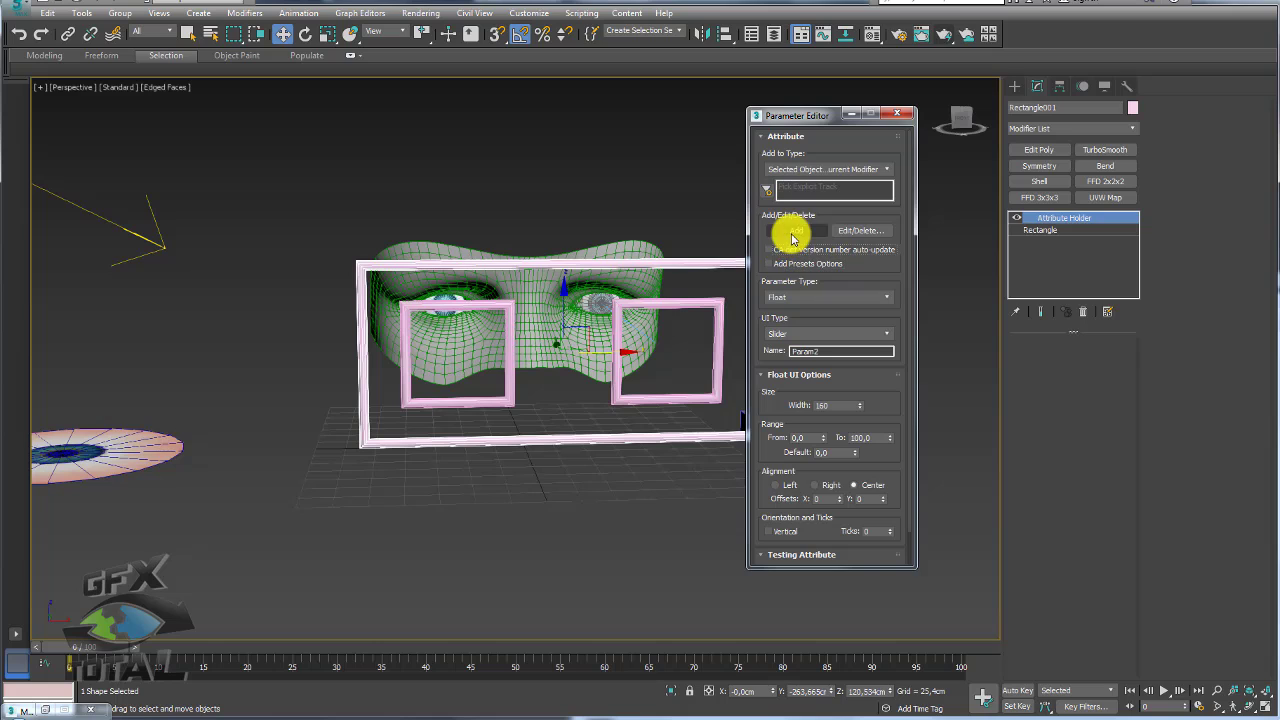
{"action": "left_click", "coordinate": [794, 231]}
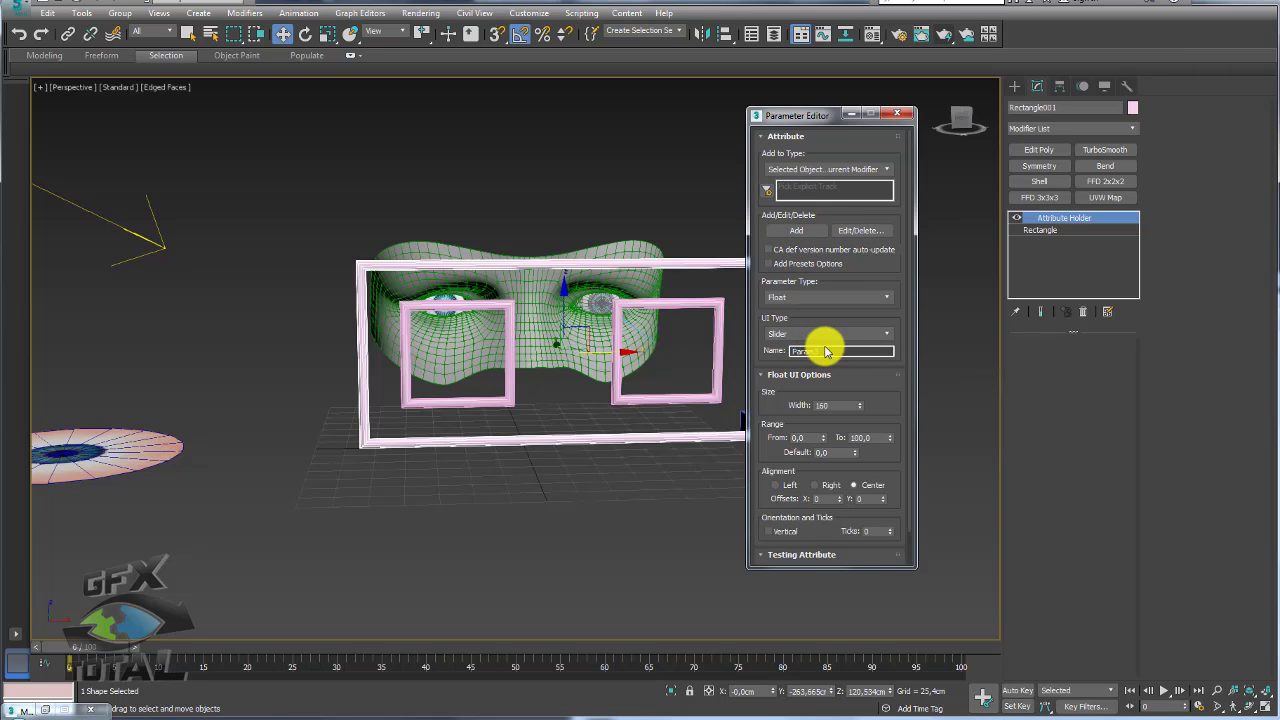
{"action": "left_click_drag", "start_coordinate": [829, 352], "coordinate": [768, 356]}
{"action": "type", "text": "cornea"}
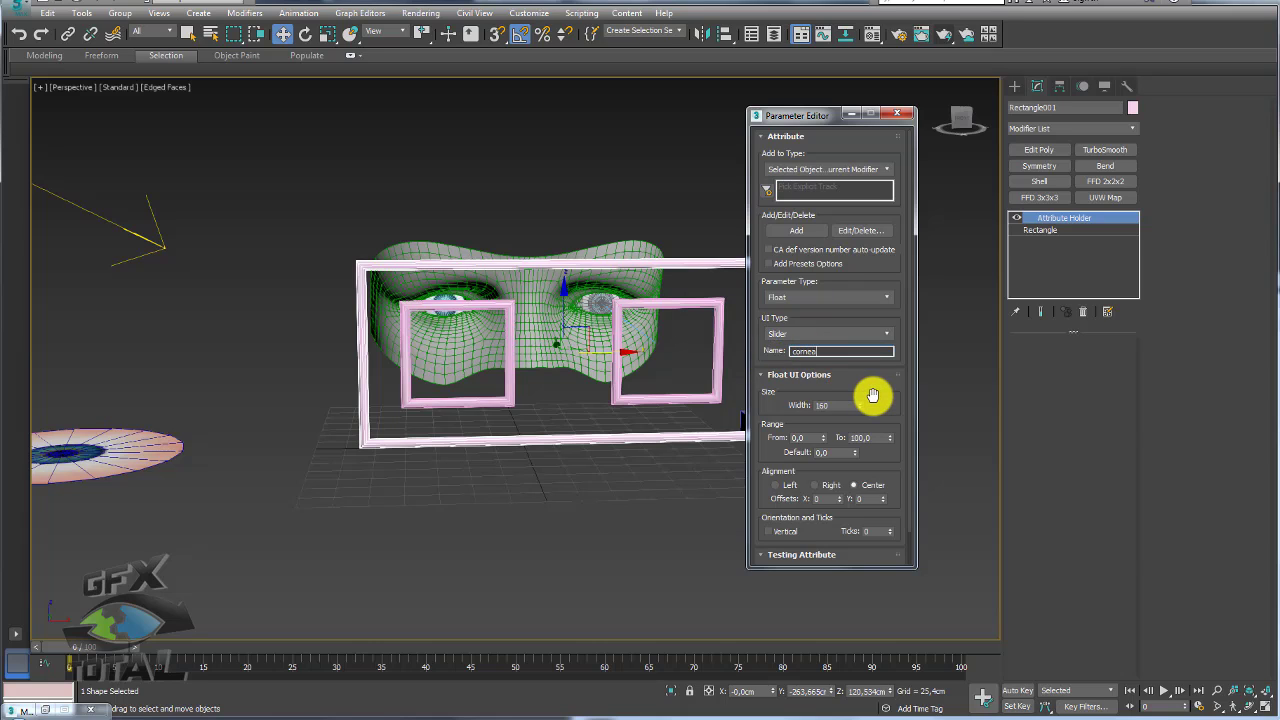
{"action": "left_click", "coordinate": [796, 231]}
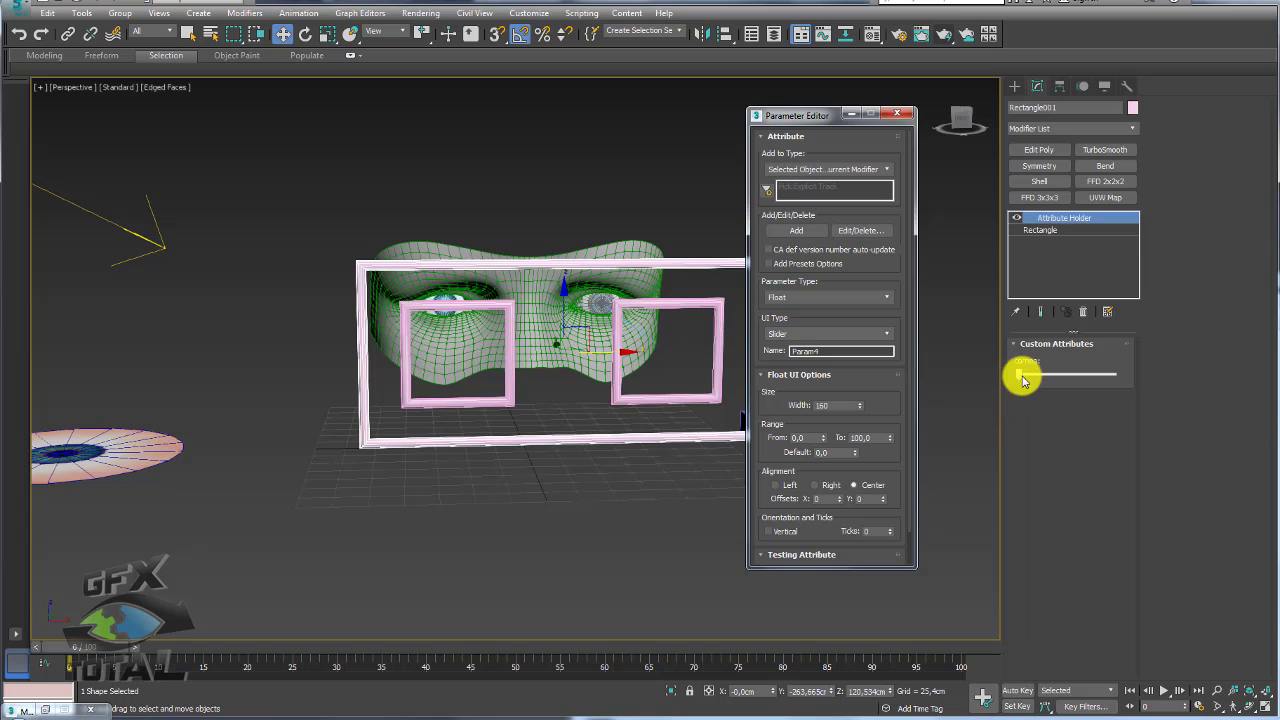
{"action": "left_click", "coordinate": [1022, 380]}
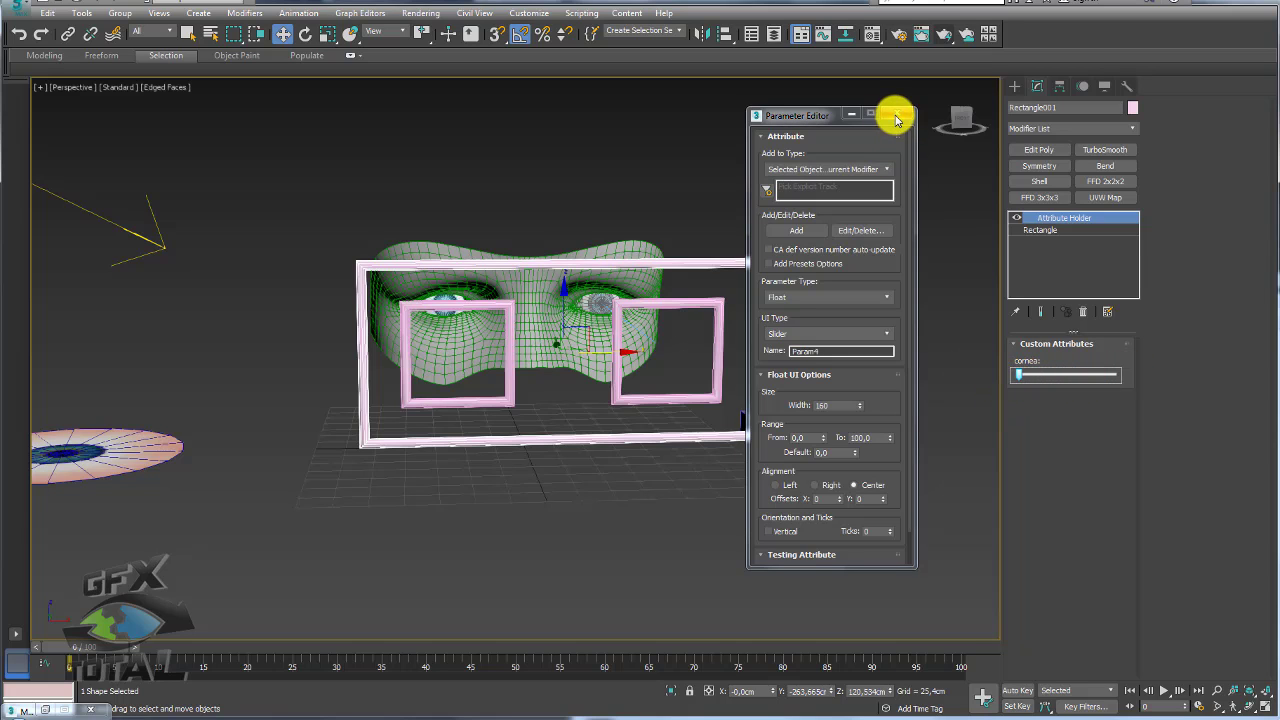
{"action": "left_click", "coordinate": [896, 115]}
{"action": "middle_click_drag", "start_coordinate": [894, 223], "coordinate": [840, 255], "text": "alt"}
Open the Reaction Manager from the Animation menu and move its window aside
{"action": "left_click", "coordinate": [298, 13]}
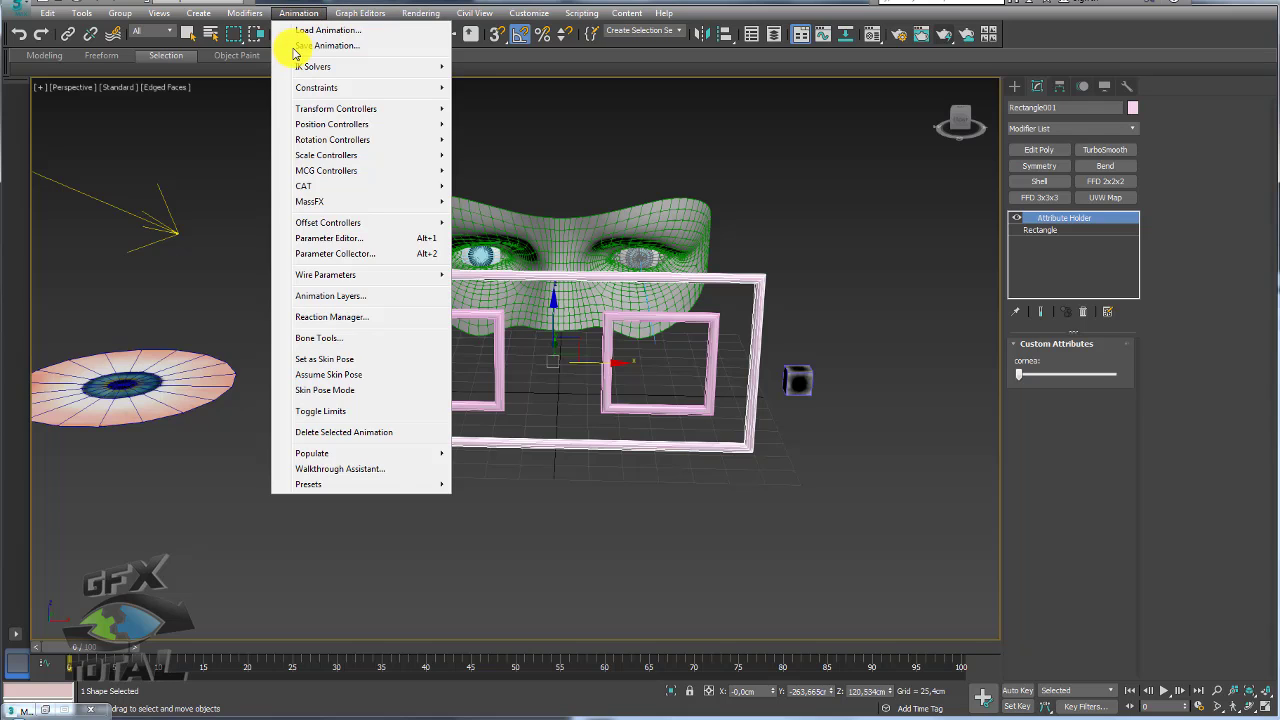
{"action": "left_click", "coordinate": [333, 318]}
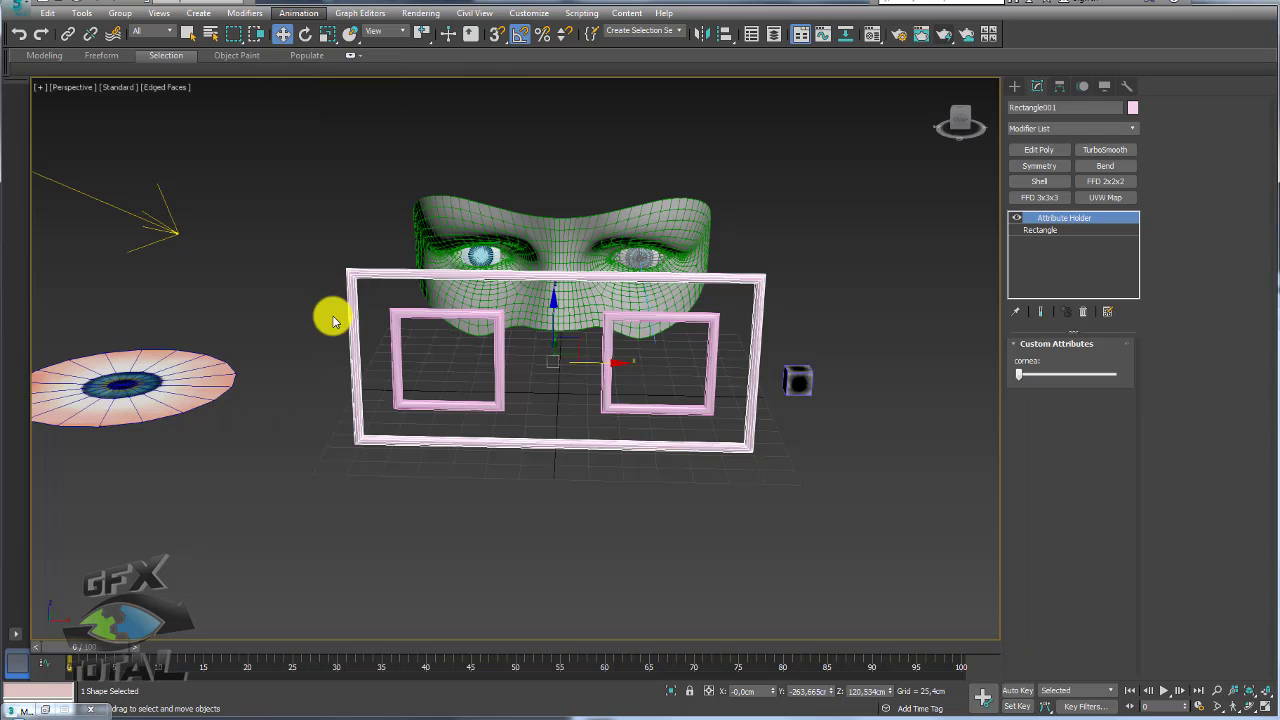
{"action": "left_click_drag", "start_coordinate": [646, 131], "coordinate": [238, 117]}
Select the eye, then the cornea-slider frame, and start picking a reaction master
{"action": "mouse_move", "coordinate": [563, 212]}
{"action": "middle_mouse_down", "text": "alt"}
{"action": "mouse_move", "coordinate": [699, 276]}
{"action": "mouse_move", "coordinate": [680, 294]}
{"action": "mouse_move", "coordinate": [697, 263]}
{"action": "middle_mouse_up", "text": "alt"}
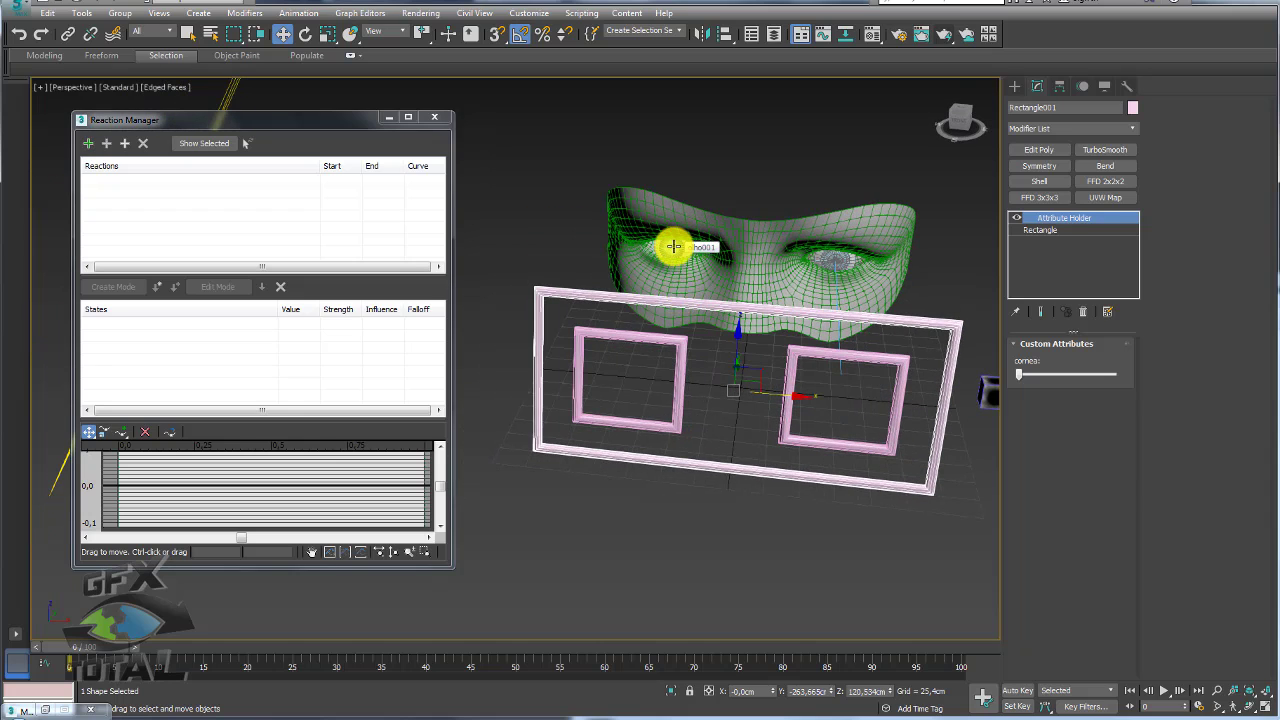
{"action": "left_click", "coordinate": [674, 246]}
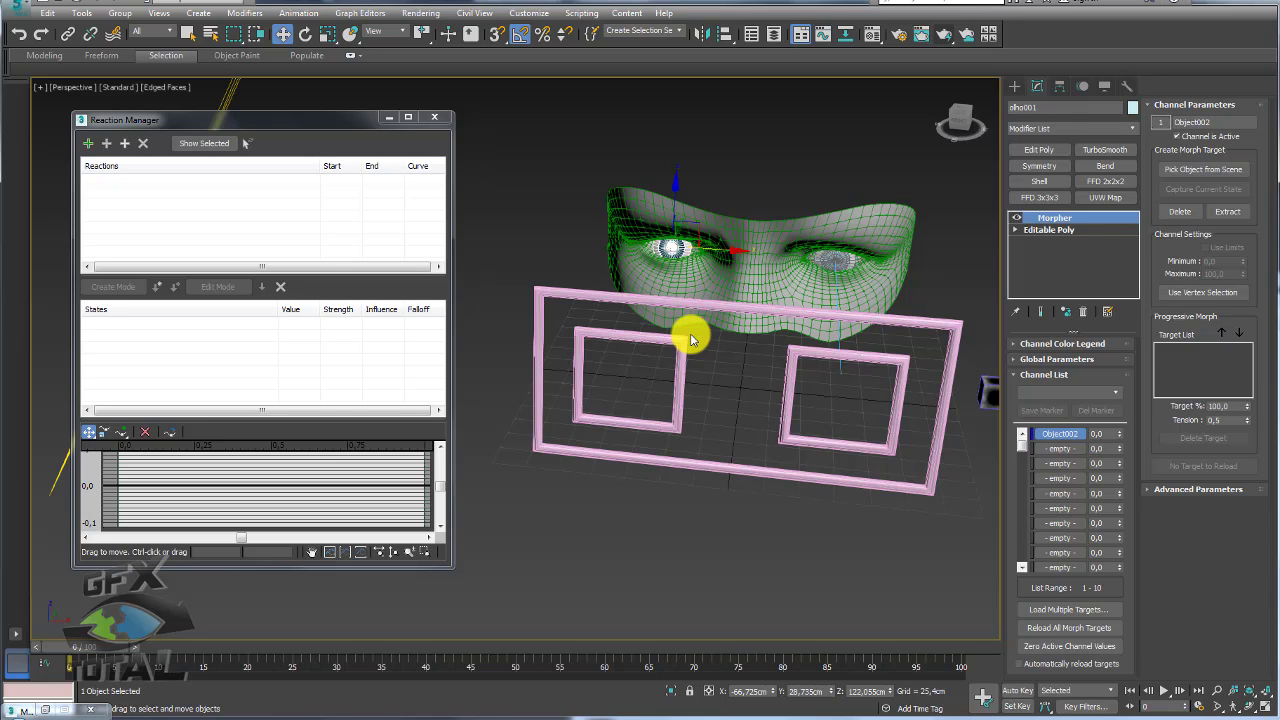
{"action": "left_click", "coordinate": [606, 294]}
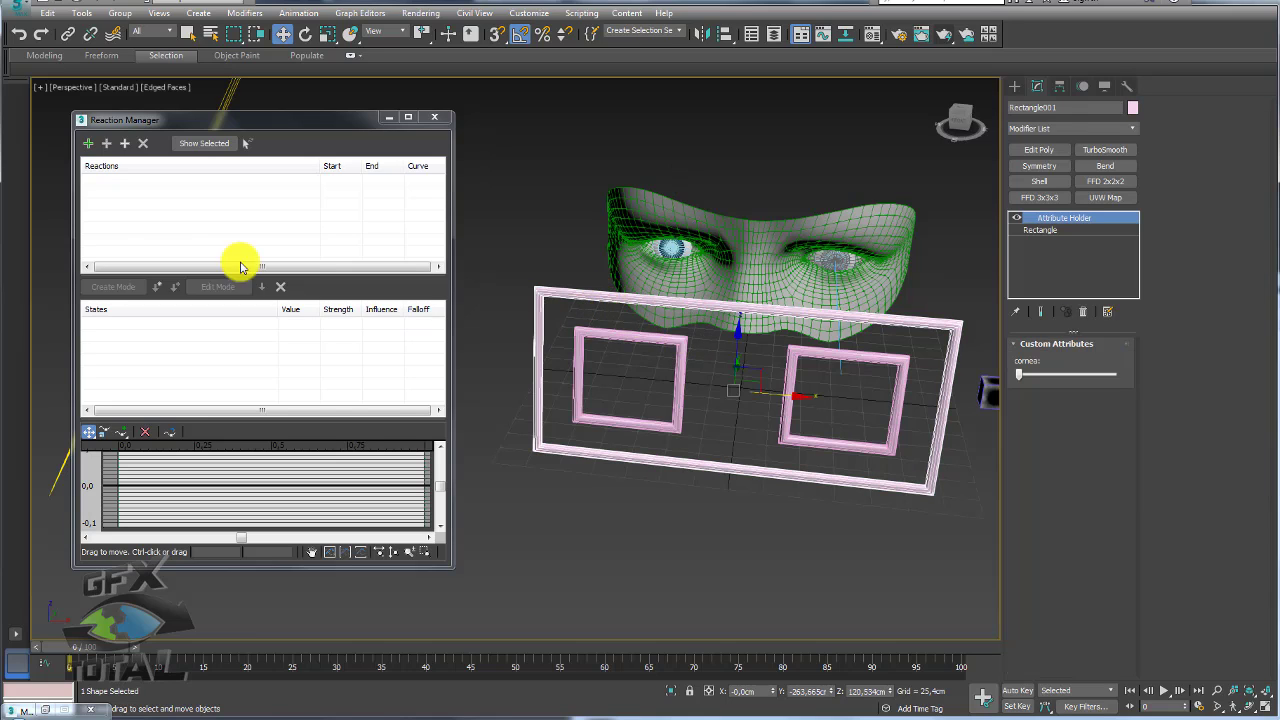
{"action": "left_click", "coordinate": [88, 147]}
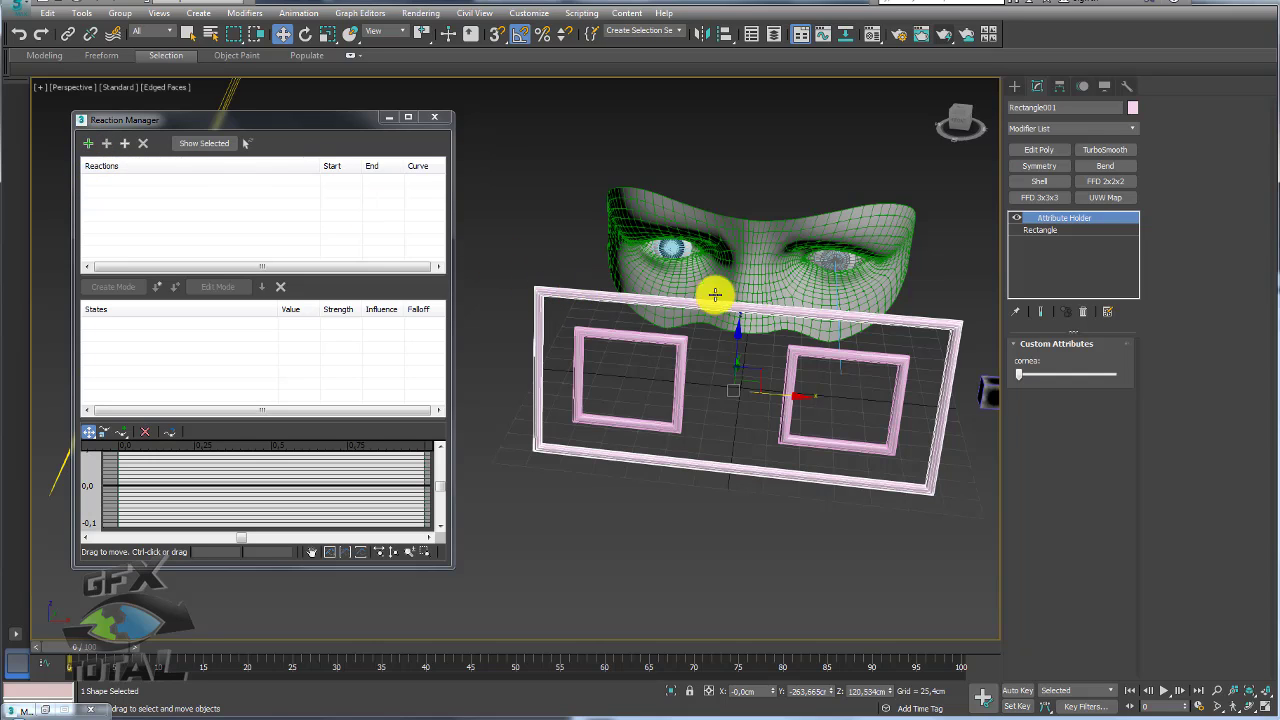
{"action": "left_click", "coordinate": [90, 148]}
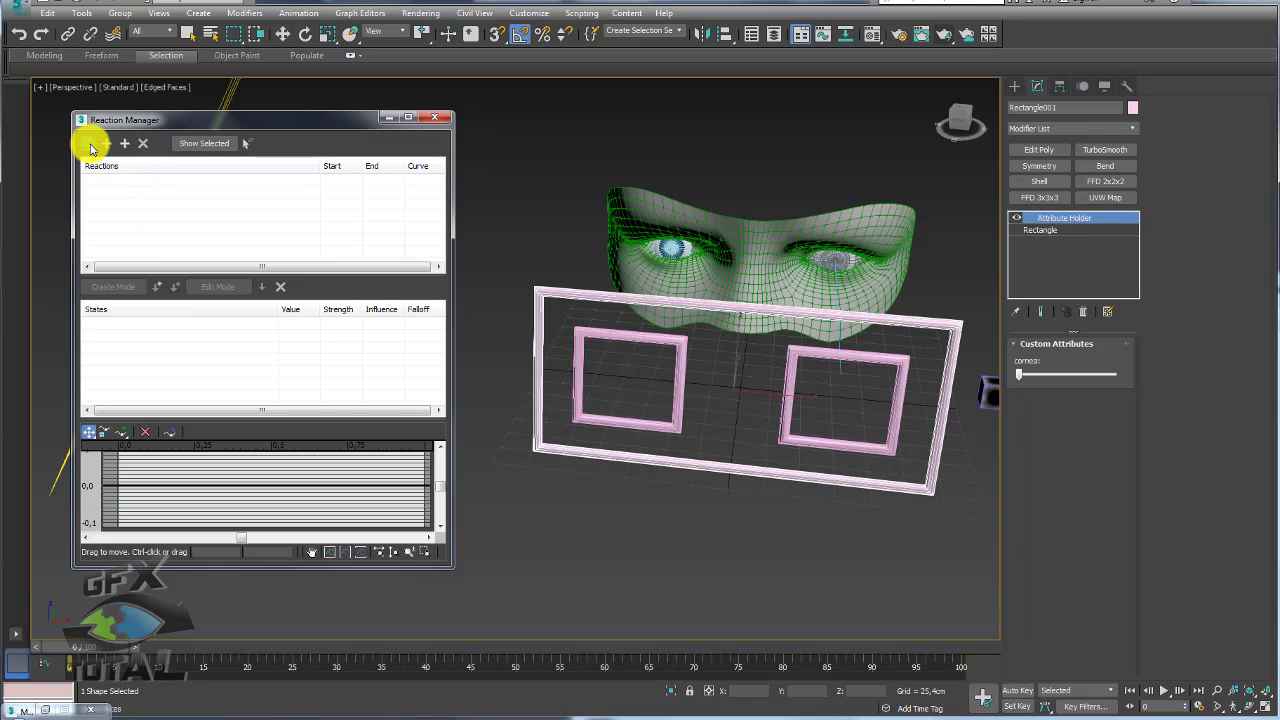
Pick Rectangle001's cornea custom attribute as the master, then select the olho001 face mesh
{"action": "left_click", "coordinate": [565, 293]}
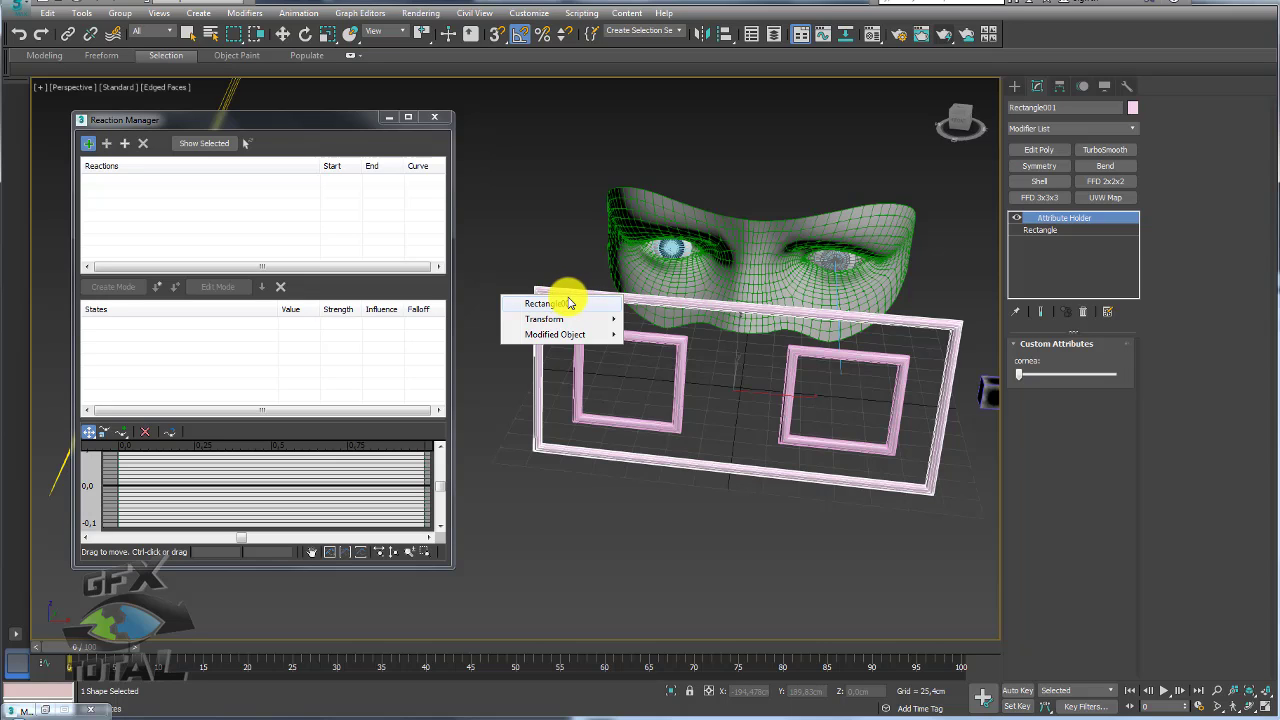
{"action": "mouse_move", "coordinate": [556, 334]}
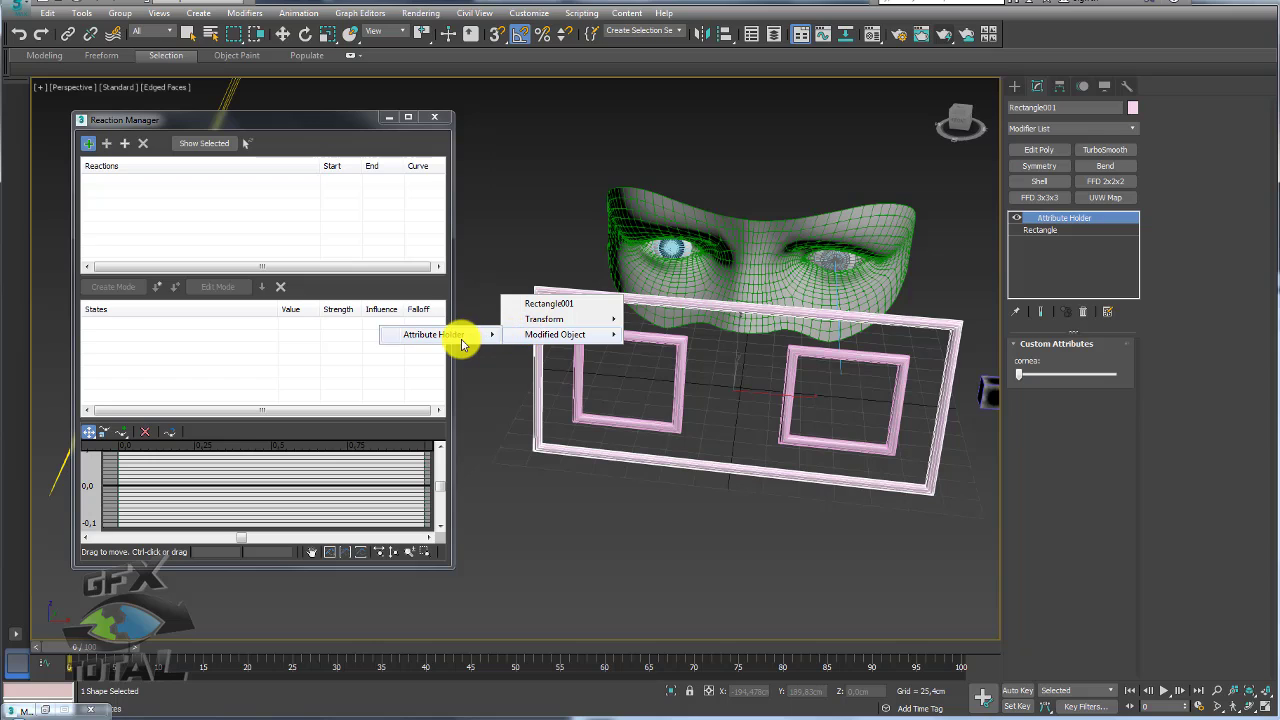
{"action": "mouse_move", "coordinate": [307, 334]}
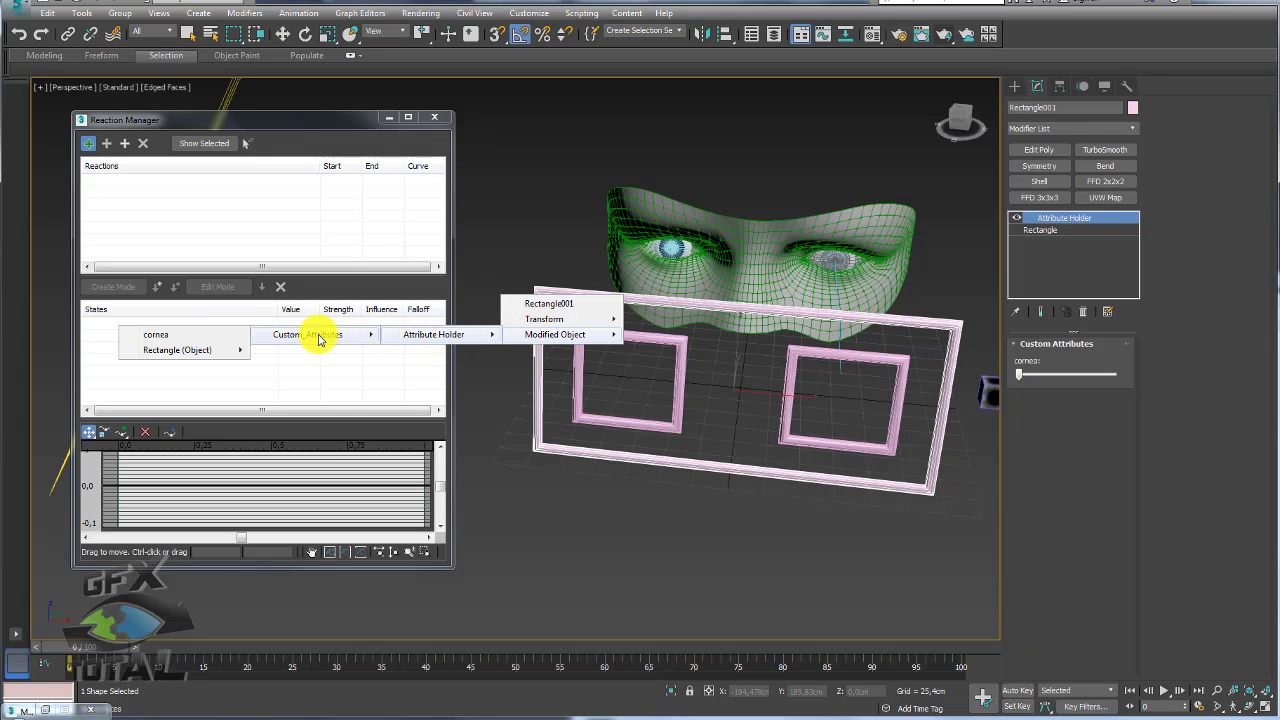
{"action": "left_click", "coordinate": [160, 338]}
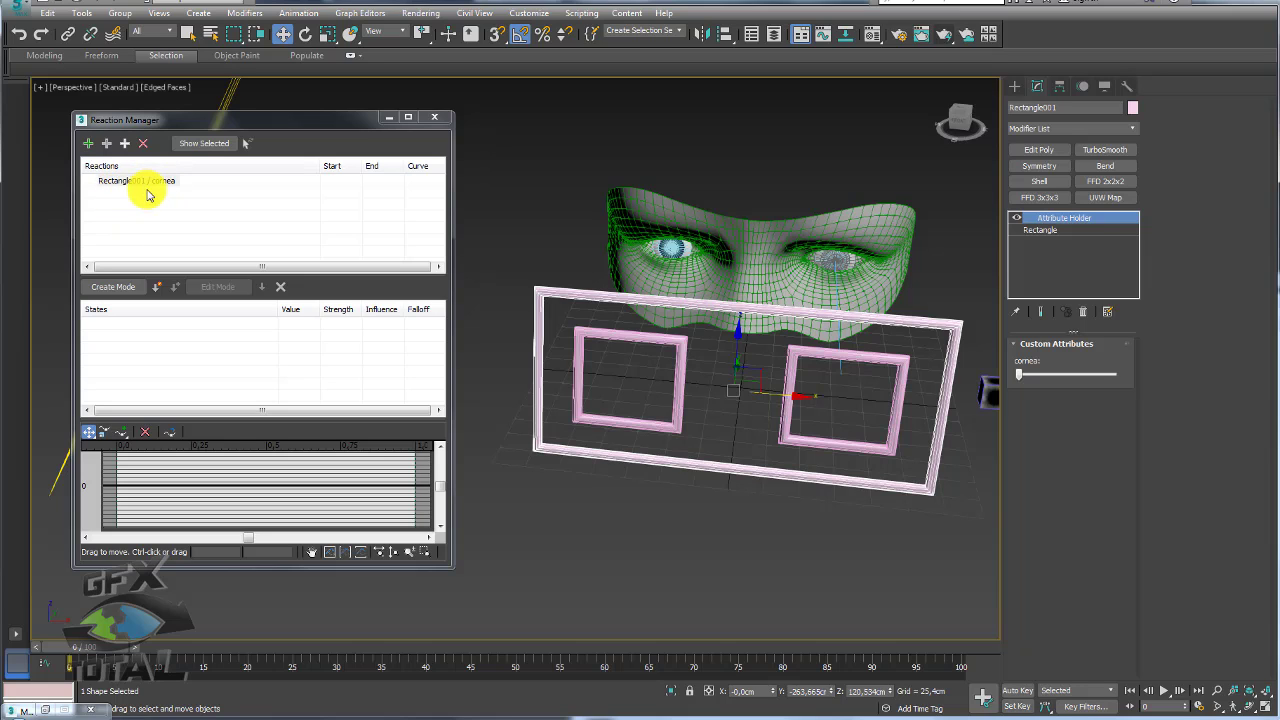
{"action": "left_click", "coordinate": [670, 247]}
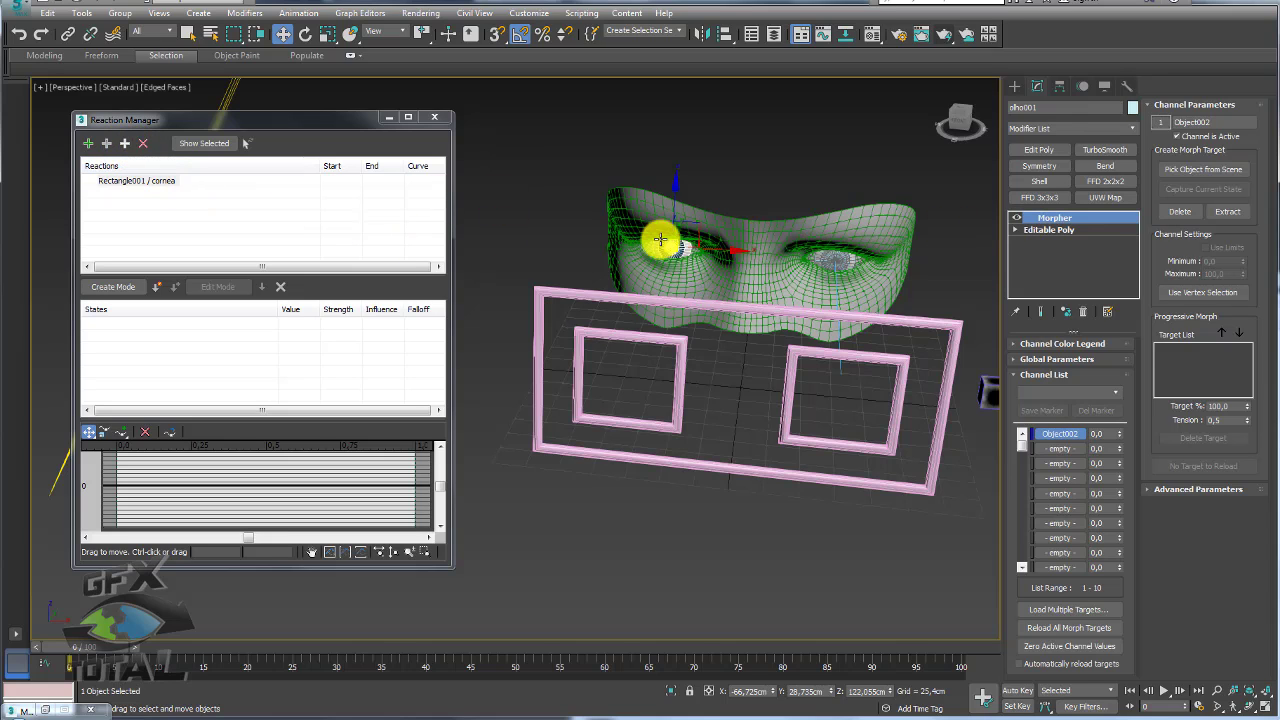
Add olho001's Morpher Object002 channel as driven, set it to 100 in Create Mode, reselect Rectangle001
{"action": "left_click", "coordinate": [125, 147]}
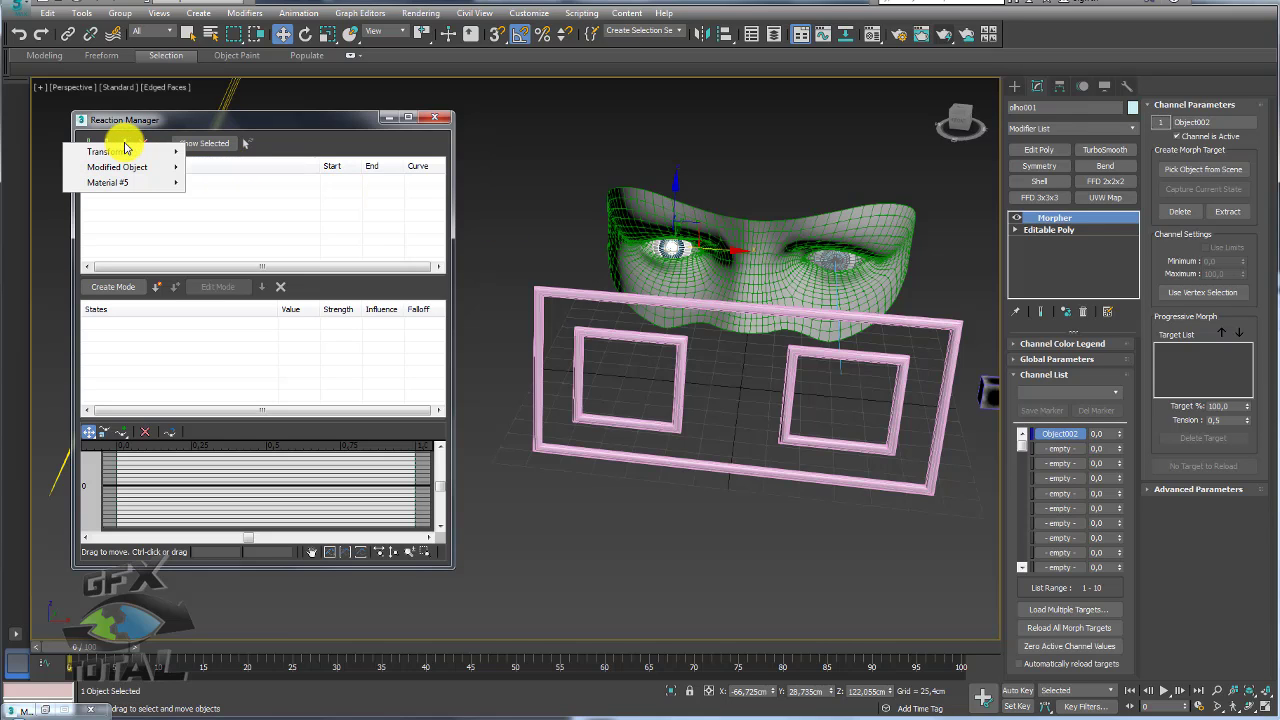
{"action": "mouse_move", "coordinate": [97, 167]}
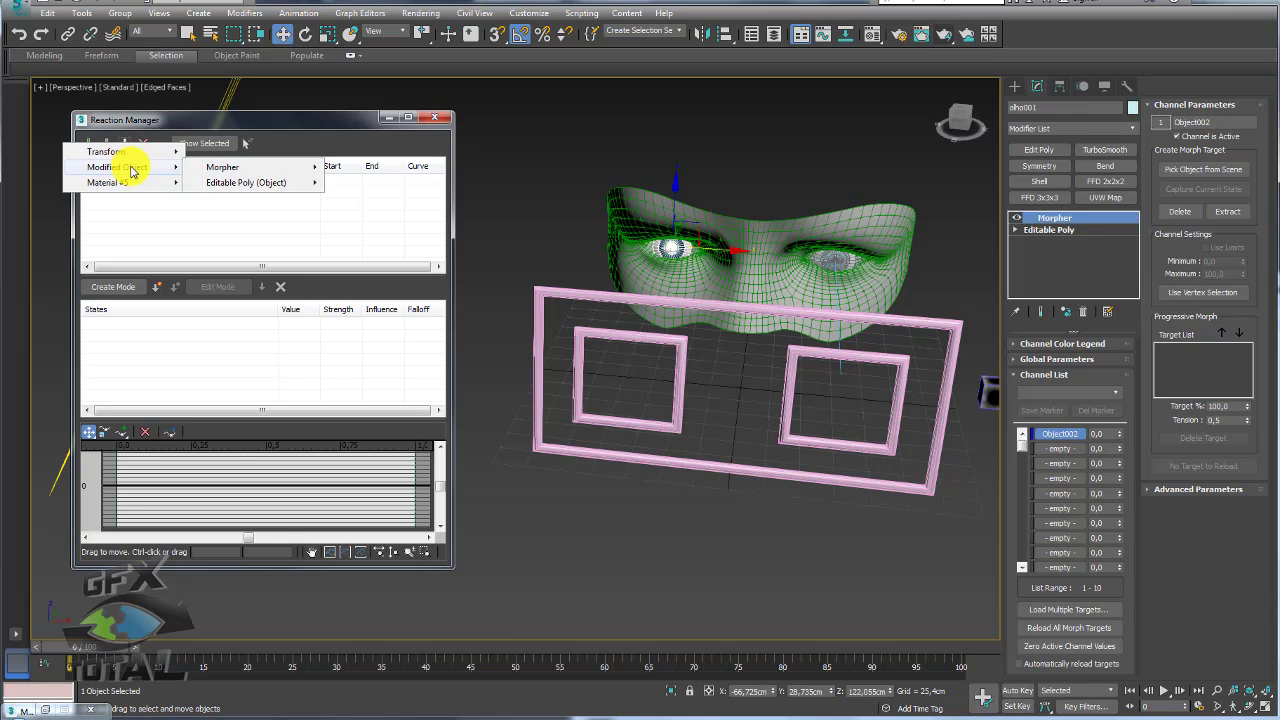
{"action": "mouse_move", "coordinate": [222, 167]}
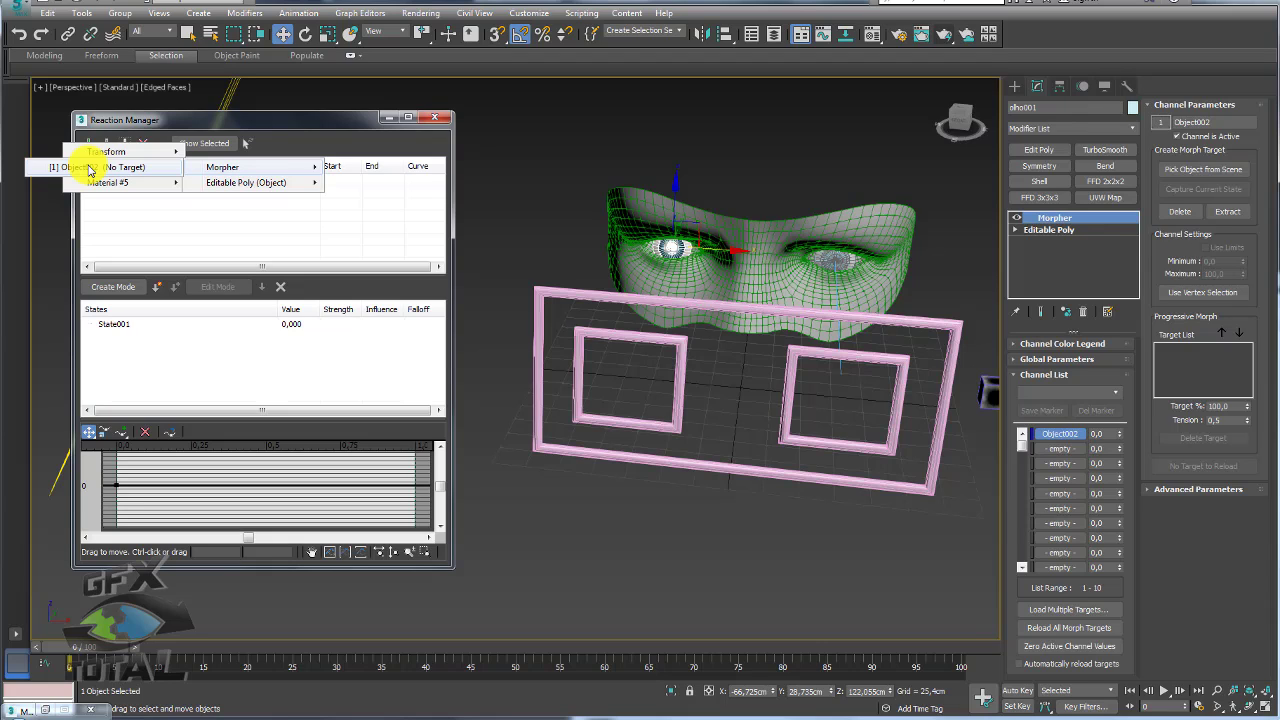
{"action": "left_click", "coordinate": [90, 168]}
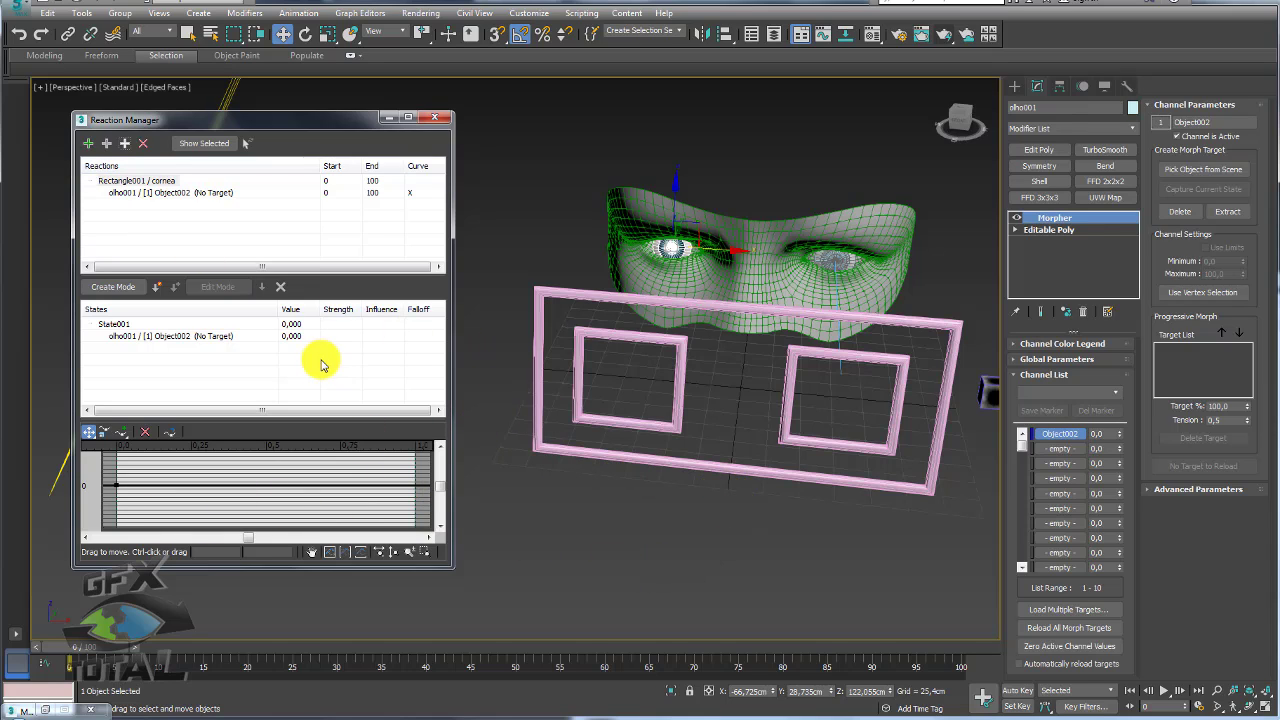
{"action": "left_click", "coordinate": [101, 289]}
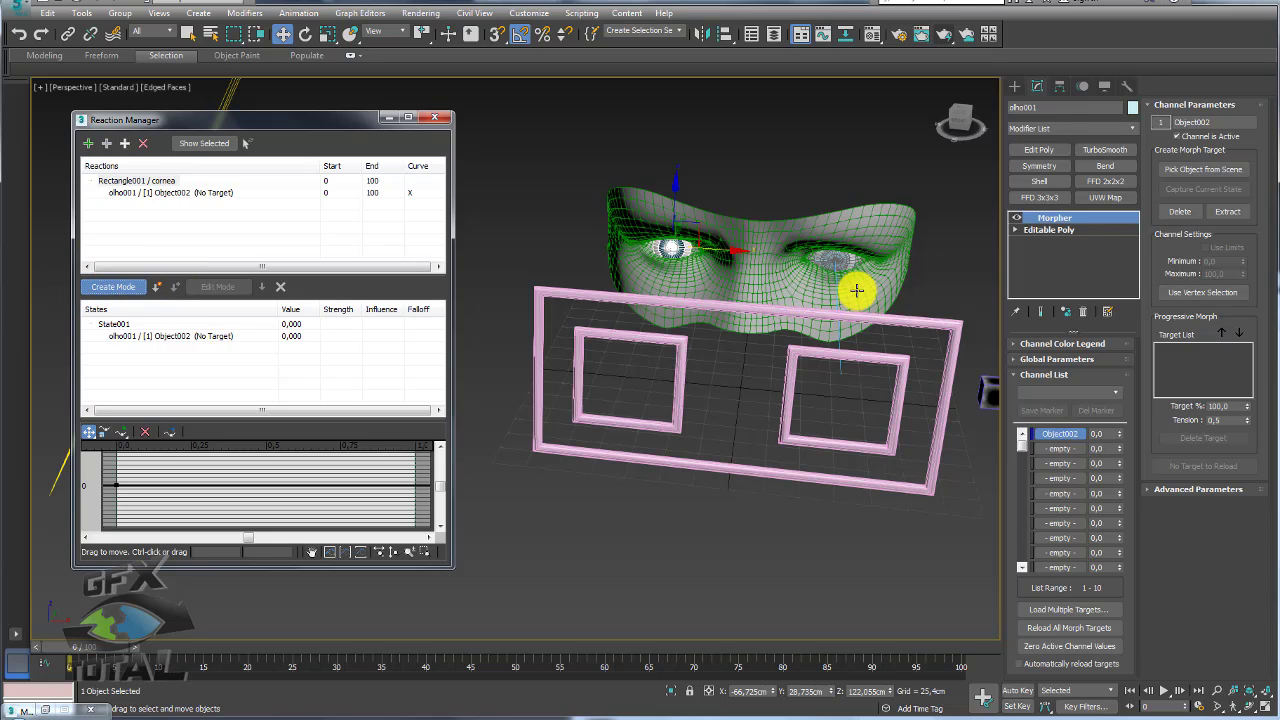
{"action": "left_click", "coordinate": [1108, 433]}
{"action": "type", "text": "100"}
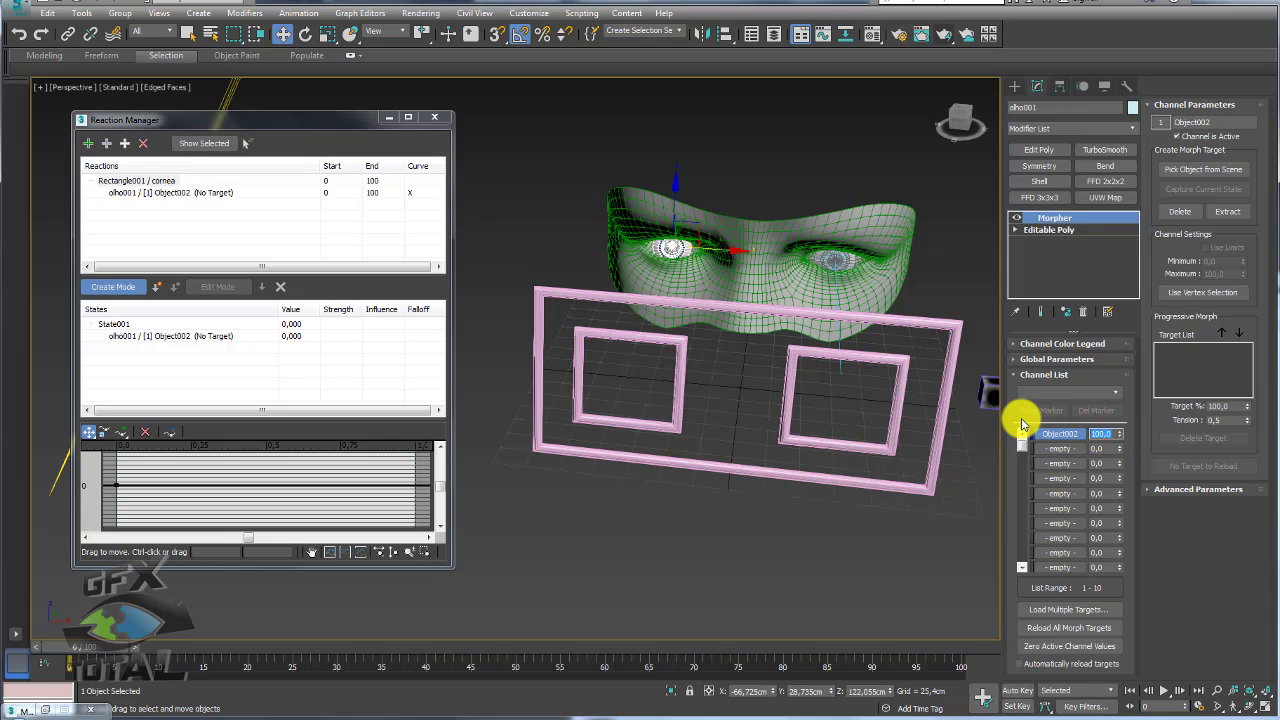
{"action": "left_click", "coordinate": [766, 311]}
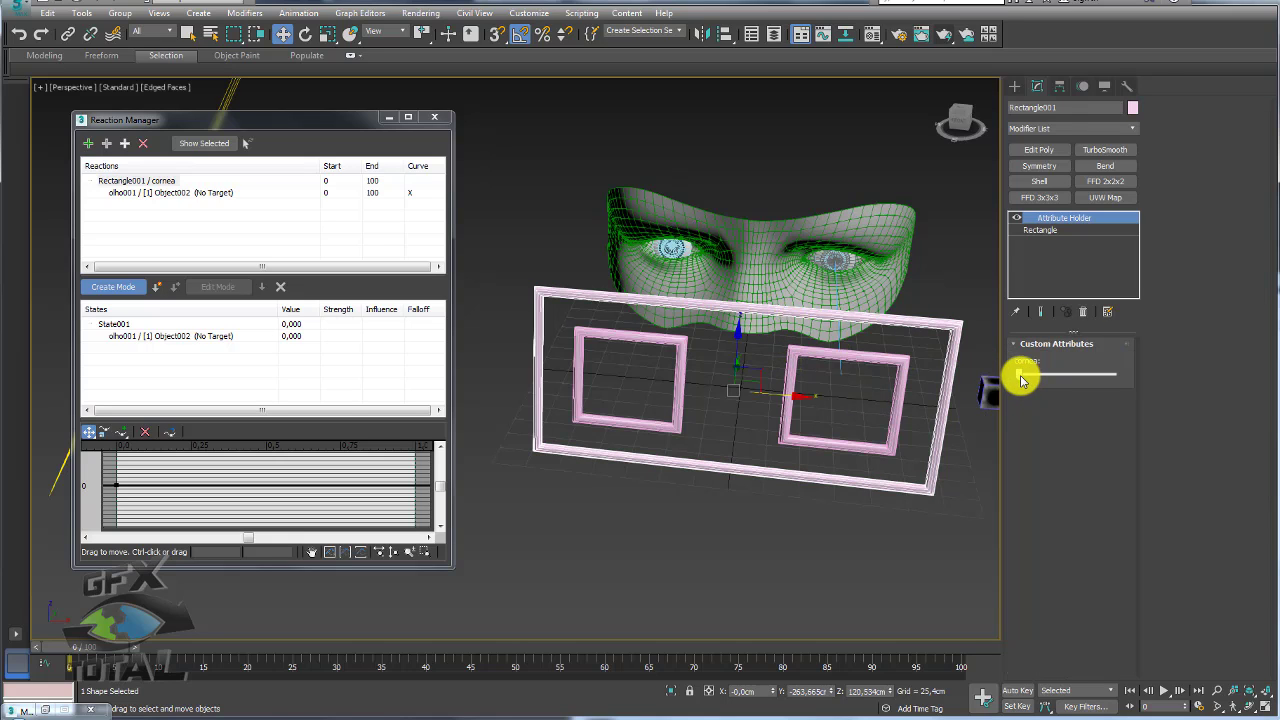
Record State002 with cornea at maximum, end Create Mode, and close the Reaction Manager
{"action": "left_click_drag", "start_coordinate": [1021, 378], "coordinate": [1147, 377]}
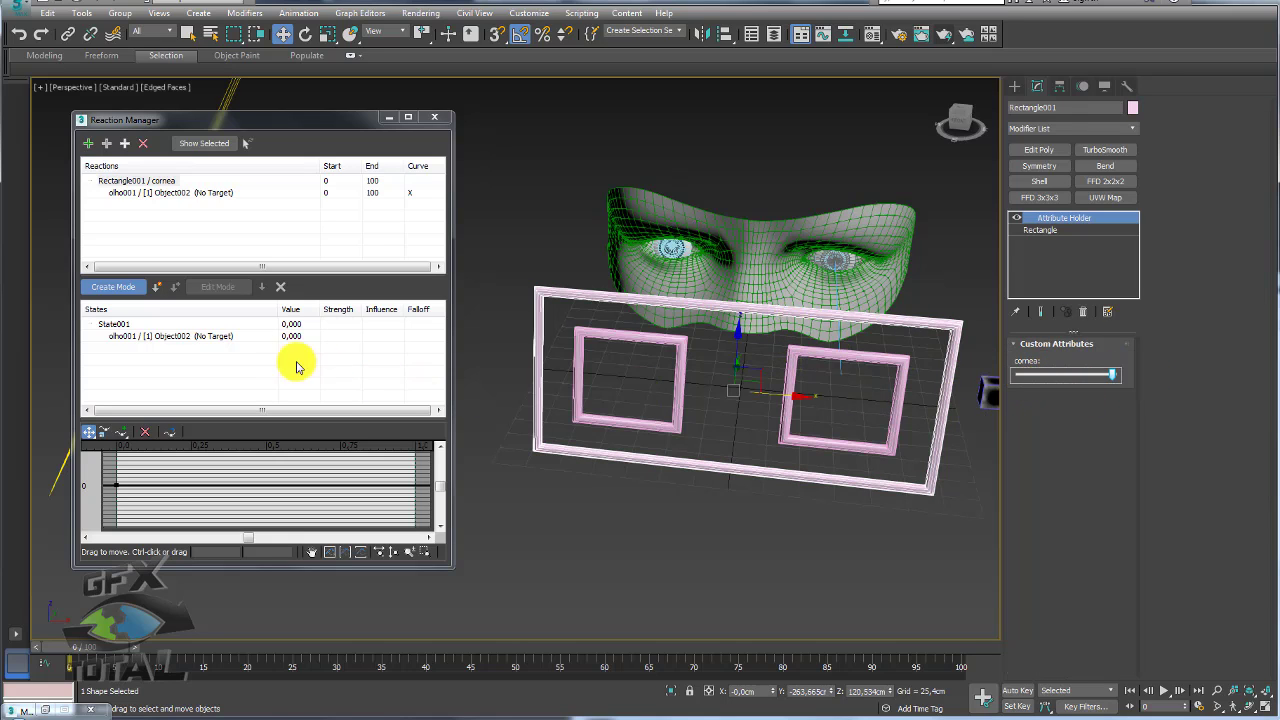
{"action": "left_click", "coordinate": [158, 290]}
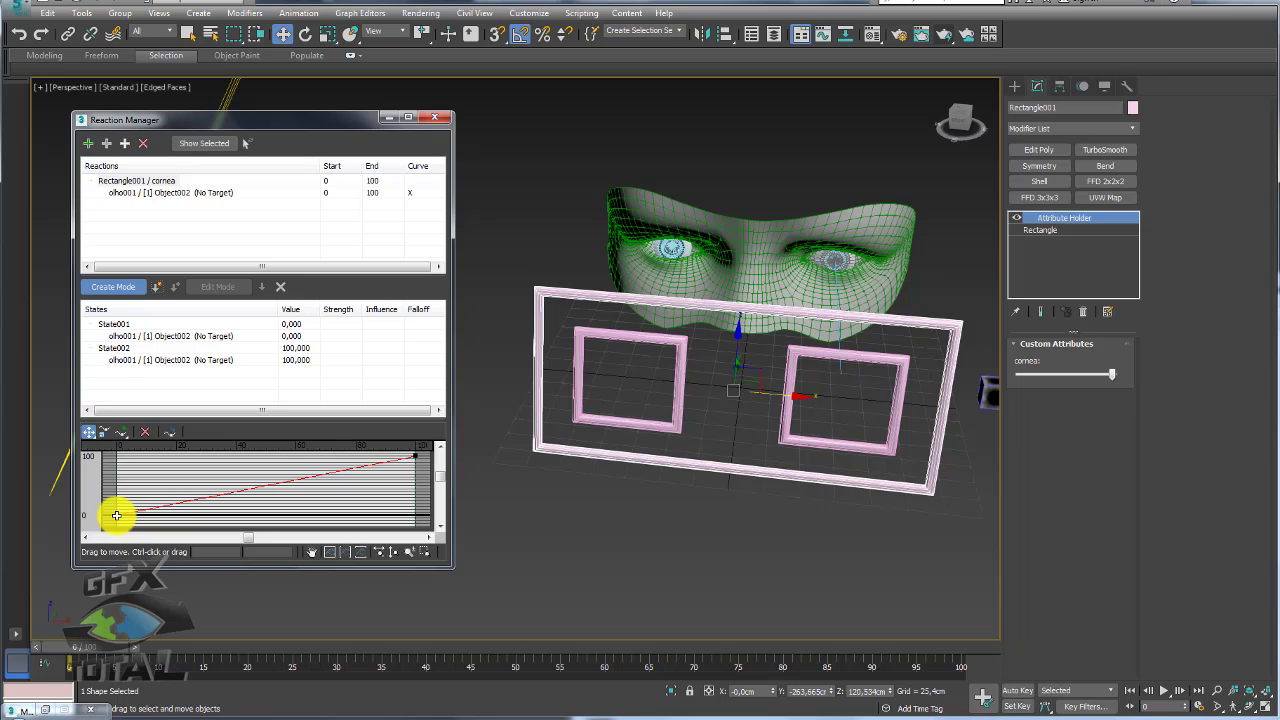
{"action": "left_click_drag", "start_coordinate": [116, 515], "coordinate": [408, 465]}
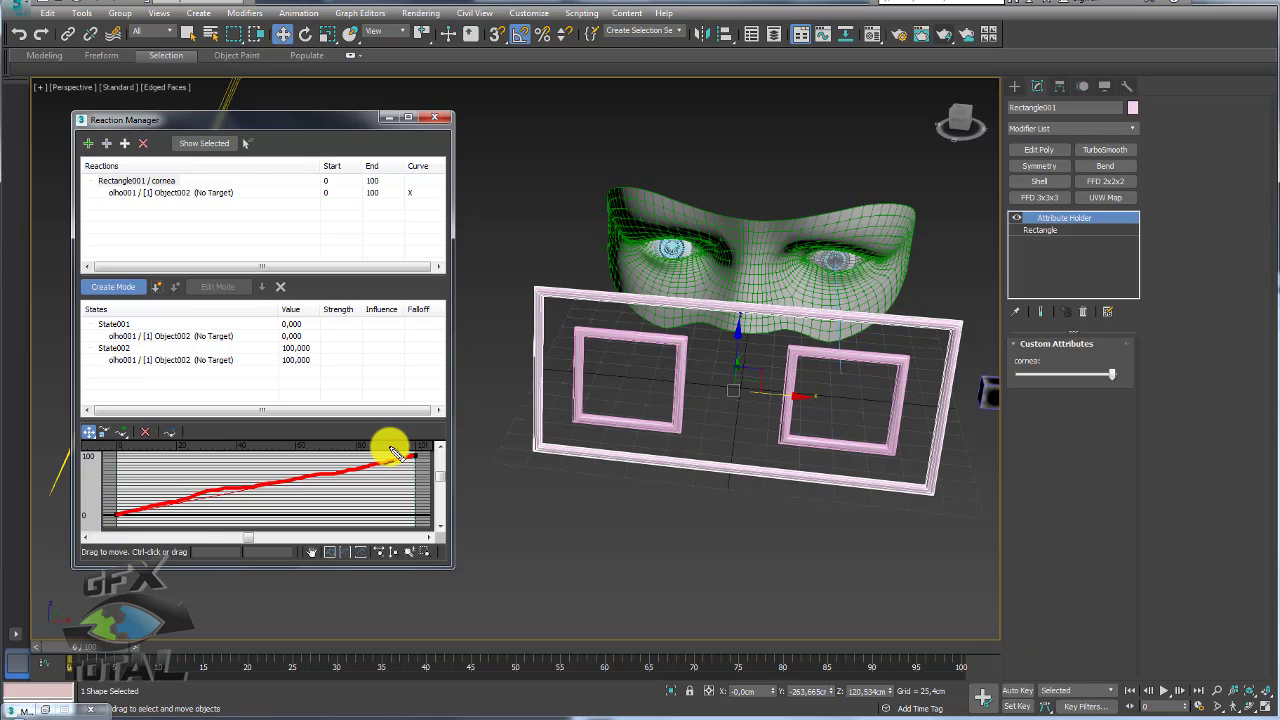
{"action": "left_click", "coordinate": [122, 285]}
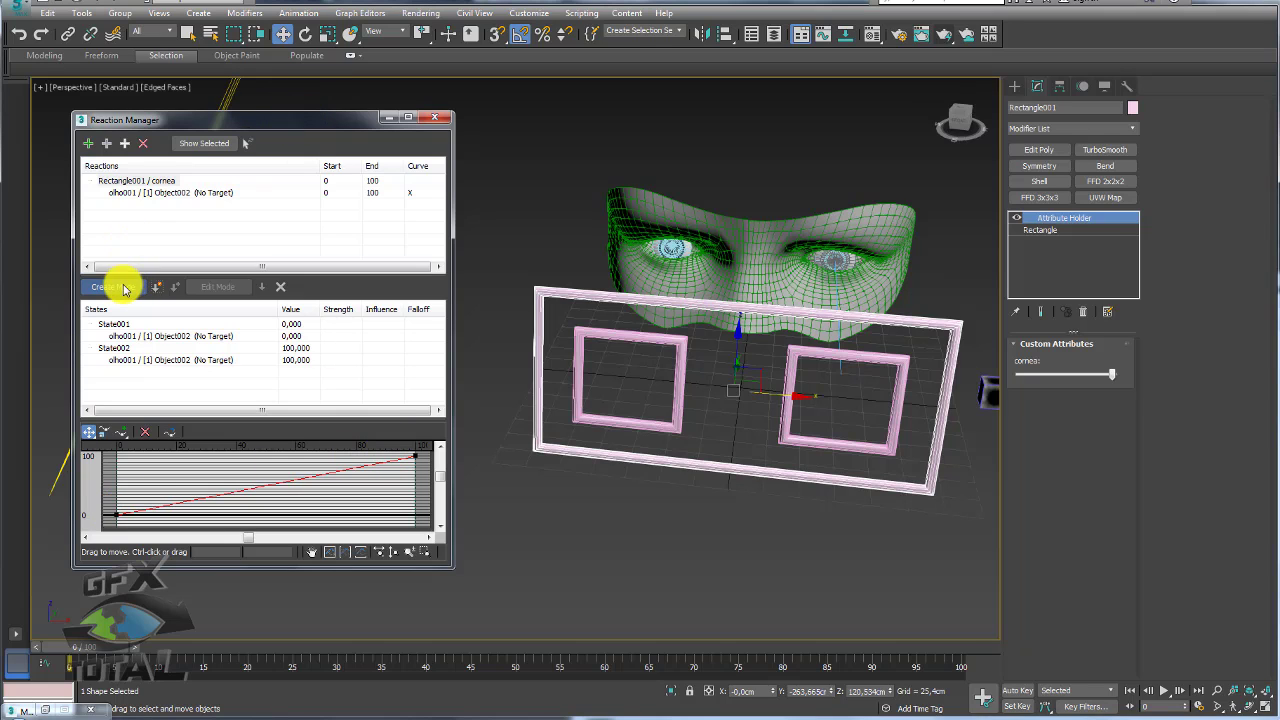
{"action": "left_click", "coordinate": [436, 119]}
{"action": "mouse_move", "coordinate": [674, 340]}
{"action": "middle_mouse_down", "text": "alt"}
{"action": "mouse_move", "coordinate": [811, 314]}
{"action": "mouse_move", "coordinate": [635, 299]}
{"action": "mouse_move", "coordinate": [880, 271]}
{"action": "middle_mouse_up", "text": "alt"}
Scrub the cornea slider to test its effect on the eye
{"action": "scroll", "coordinate": [757, 297], "scroll_direction": "up", "scroll_amount": 3}
{"action": "scroll", "coordinate": [750, 303], "scroll_direction": "up", "scroll_amount": 2}
{"action": "mouse_move", "coordinate": [1113, 378]}
{"action": "left_mouse_down"}
{"action": "mouse_move", "coordinate": [997, 366]}
{"action": "mouse_move", "coordinate": [1143, 376]}
{"action": "mouse_move", "coordinate": [1021, 374]}
{"action": "left_mouse_up"}
{"action": "scroll", "coordinate": [740, 337], "scroll_direction": "down", "scroll_amount": 5}
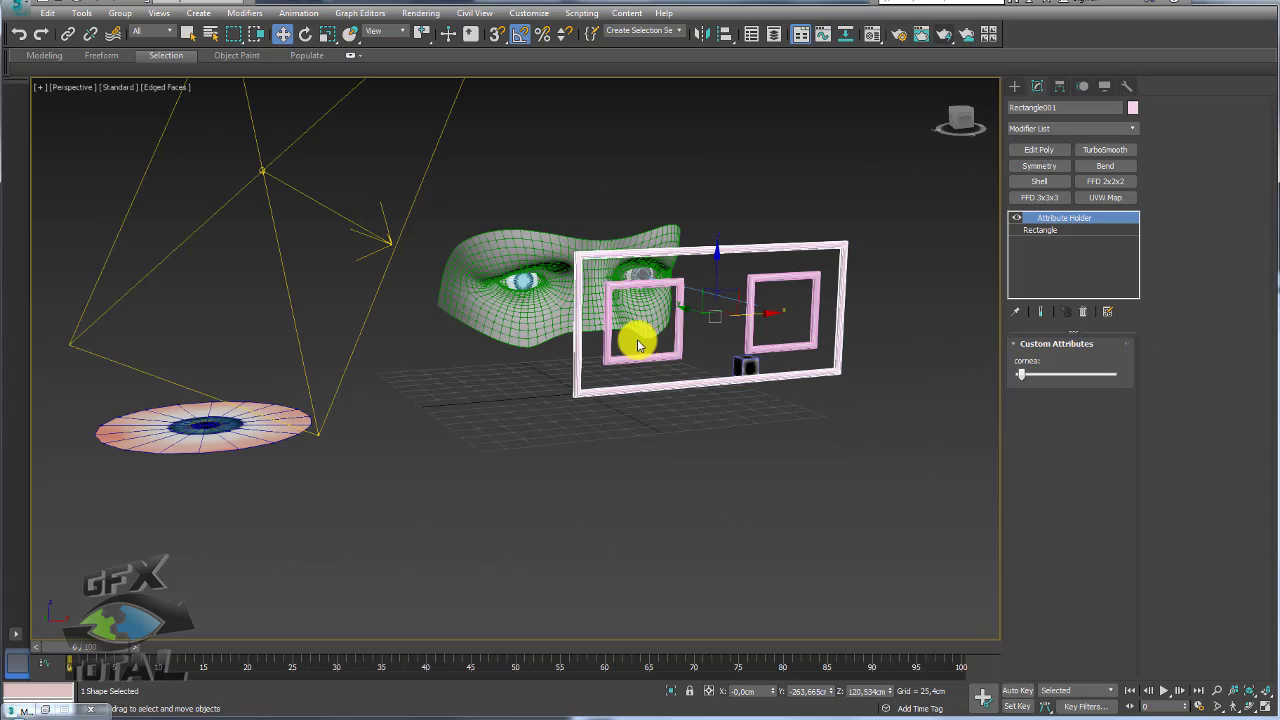
Unhide all objects and move the pink frame up and to the right
{"action": "right_click", "coordinate": [635, 335]}
{"action": "left_click", "coordinate": [669, 275]}
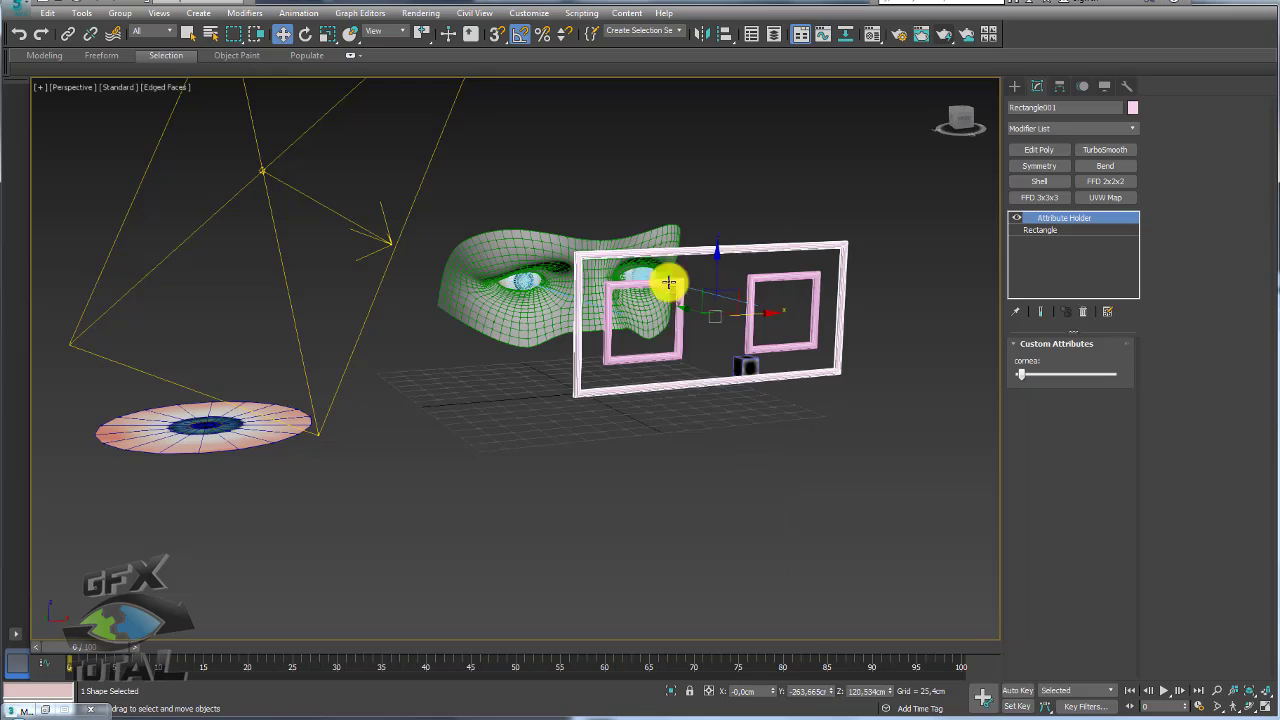
{"action": "scroll", "coordinate": [660, 305], "scroll_direction": "up", "scroll_amount": 3}
{"action": "mouse_move", "coordinate": [741, 293]}
{"action": "left_mouse_down"}
{"action": "mouse_move", "coordinate": [686, 143]}
{"action": "mouse_move", "coordinate": [757, 154]}
{"action": "mouse_move", "coordinate": [703, 191]}
{"action": "mouse_move", "coordinate": [874, 240]}
{"action": "mouse_move", "coordinate": [797, 251]}
{"action": "mouse_move", "coordinate": [823, 251]}
{"action": "mouse_move", "coordinate": [820, 262]}
{"action": "left_mouse_up"}
Raise cornea to maximum again, checking the eye in wireframe and shaded views
{"action": "mouse_move", "coordinate": [1030, 376]}
{"action": "left_mouse_down"}
{"action": "mouse_move", "coordinate": [1109, 372]}
{"action": "mouse_move", "coordinate": [1006, 374]}
{"action": "mouse_move", "coordinate": [1114, 374]}
{"action": "left_mouse_up"}
{"action": "key", "text": "F3"}
{"action": "left_click_drag", "start_coordinate": [1022, 374], "coordinate": [1117, 370]}
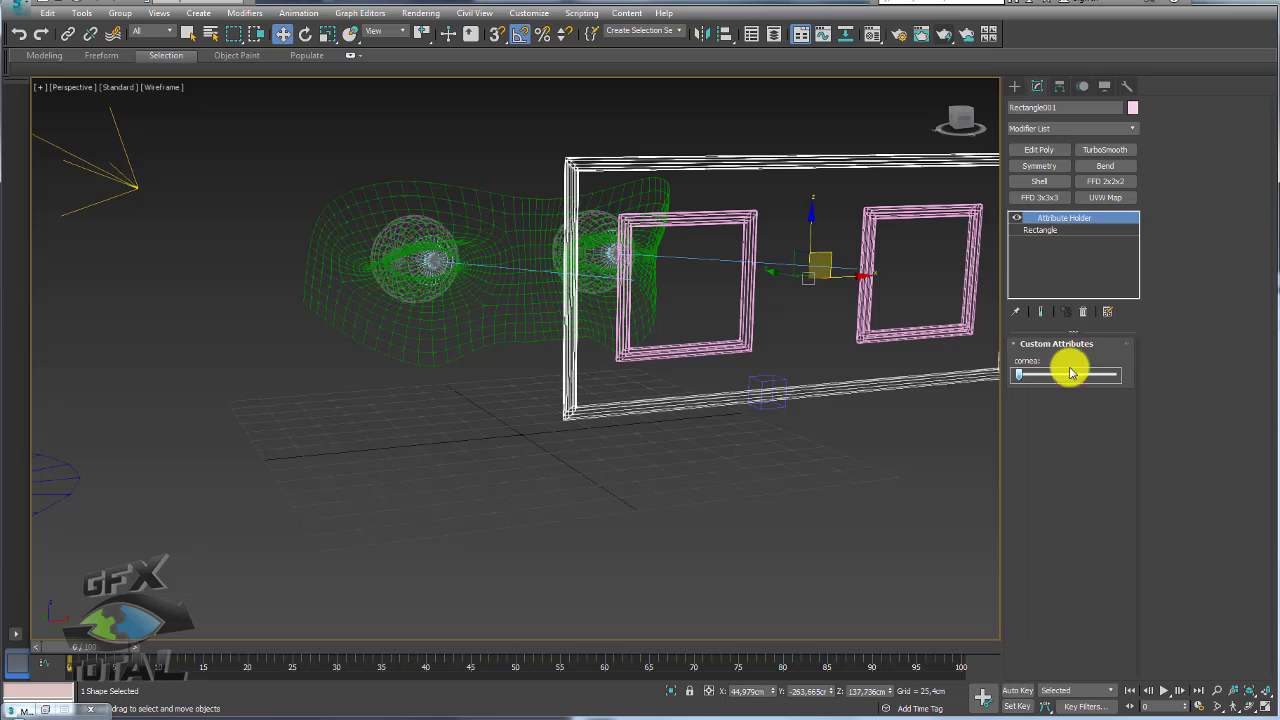
{"action": "key", "text": "F3"}
{"action": "scroll", "coordinate": [532, 367], "scroll_direction": "up", "scroll_amount": 4}
Move the glasses frame toward the centre, then reset it with Transform to Zero
{"action": "mouse_move", "coordinate": [532, 367]}
{"action": "middle_mouse_down", "text": "alt"}
{"action": "mouse_move", "coordinate": [729, 363]}
{"action": "mouse_move", "coordinate": [623, 254]}
{"action": "middle_mouse_up", "text": "alt"}
{"action": "middle_click_drag", "start_coordinate": [609, 309], "coordinate": [639, 169]}
{"action": "mouse_move", "coordinate": [639, 169]}
{"action": "left_mouse_down"}
{"action": "mouse_move", "coordinate": [800, 380]}
{"action": "mouse_move", "coordinate": [200, 337]}
{"action": "mouse_move", "coordinate": [451, 354]}
{"action": "mouse_move", "coordinate": [425, 337]}
{"action": "left_mouse_up"}
{"action": "scroll", "coordinate": [425, 337], "scroll_direction": "down", "scroll_amount": 3}
{"action": "middle_click_drag", "start_coordinate": [425, 337], "coordinate": [486, 347], "text": "alt"}
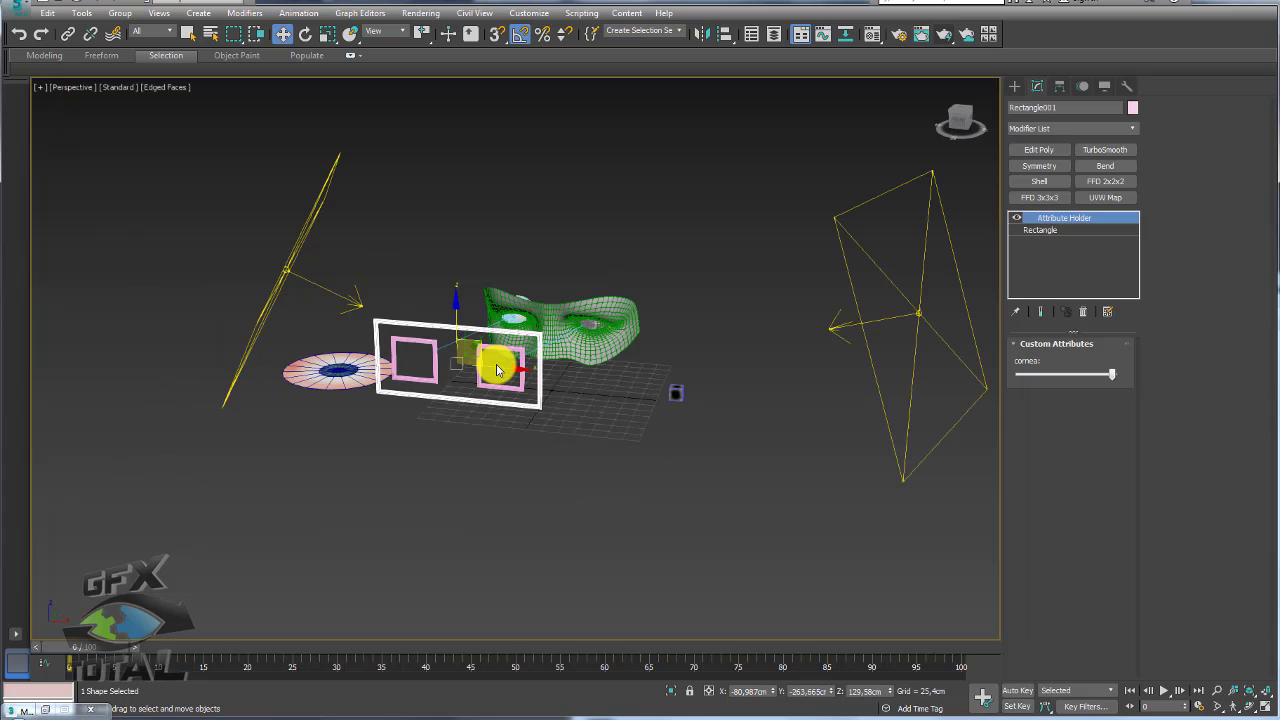
{"action": "right_click", "coordinate": [482, 328]}
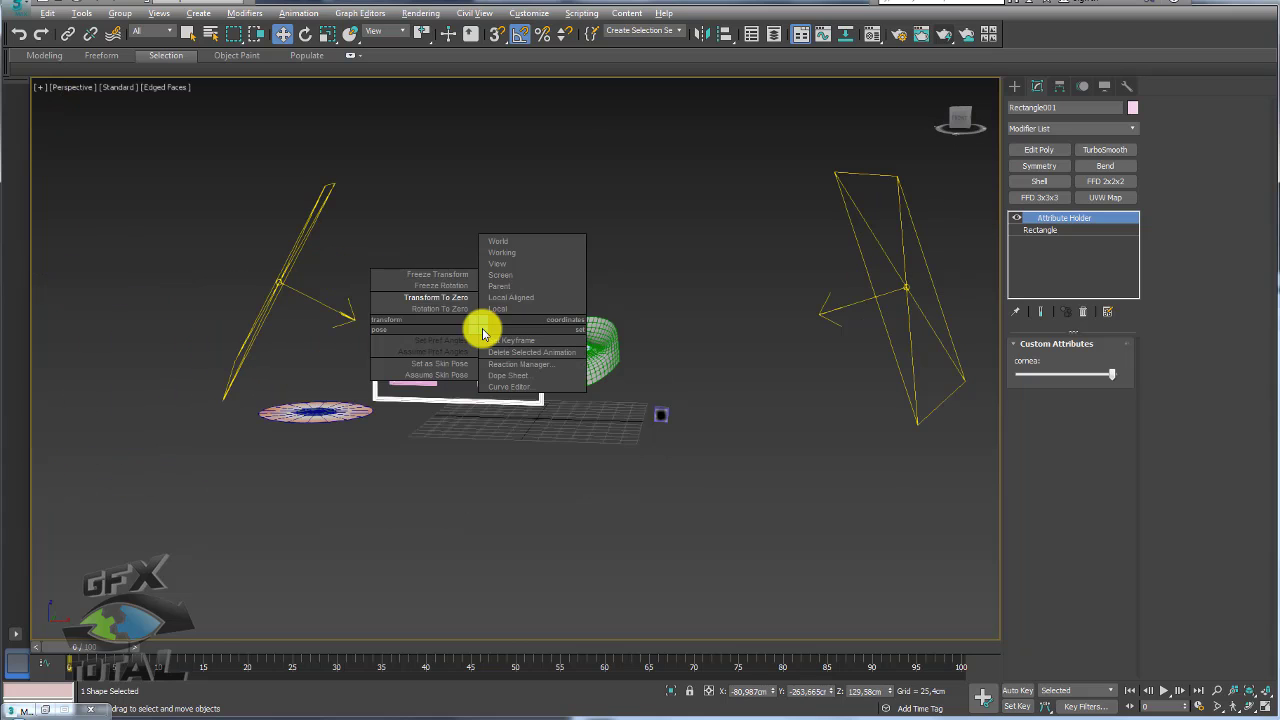
{"action": "left_click", "coordinate": [437, 302]}
{"action": "middle_click_drag", "start_coordinate": [437, 294], "coordinate": [551, 354], "text": "alt"}
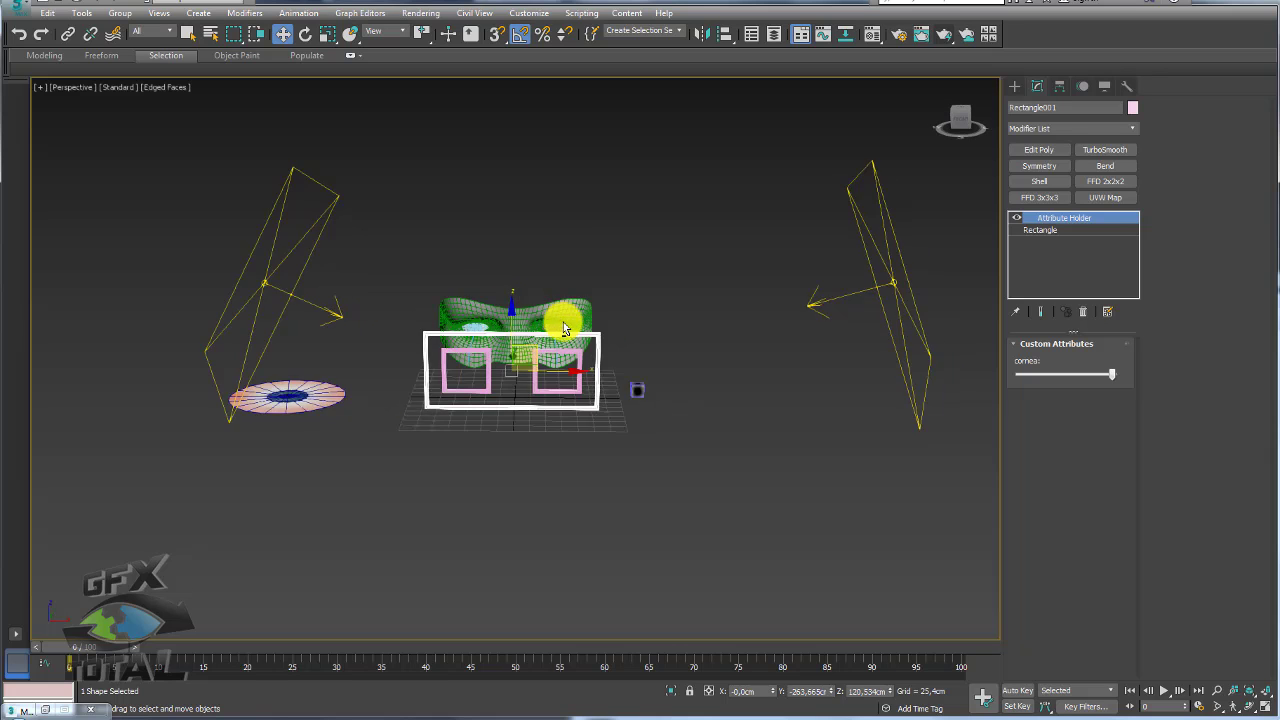
{"action": "scroll", "coordinate": [643, 321], "scroll_direction": "up", "scroll_amount": 3}
Select the glasses frame Rectangle001 and move it to test the eye tracking
{"action": "left_click", "coordinate": [684, 238]}
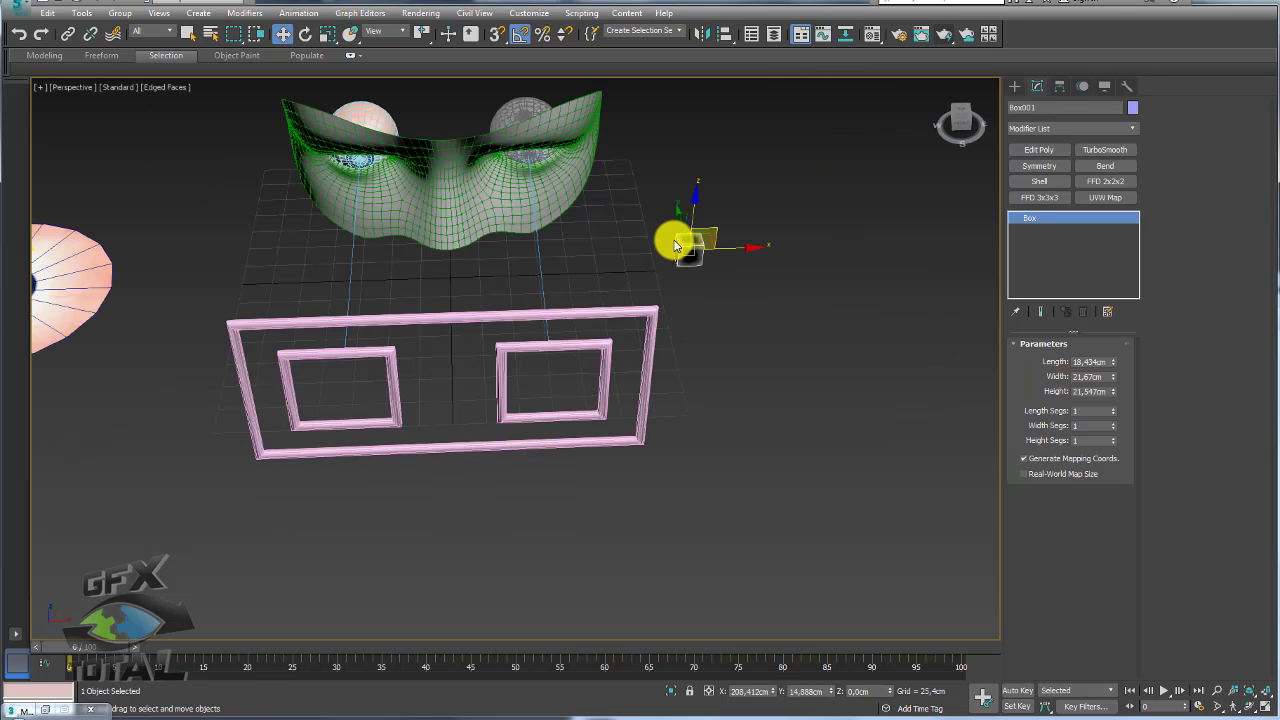
{"action": "left_click", "coordinate": [650, 252]}
{"action": "mouse_move", "coordinate": [592, 281]}
{"action": "middle_mouse_down", "text": "alt"}
{"action": "mouse_move", "coordinate": [723, 337]}
{"action": "mouse_move", "coordinate": [706, 357]}
{"action": "mouse_move", "coordinate": [660, 180]}
{"action": "middle_mouse_up", "text": "alt"}
{"action": "left_click", "coordinate": [646, 253]}
{"action": "middle_click_drag", "start_coordinate": [615, 298], "coordinate": [608, 286], "text": "alt"}
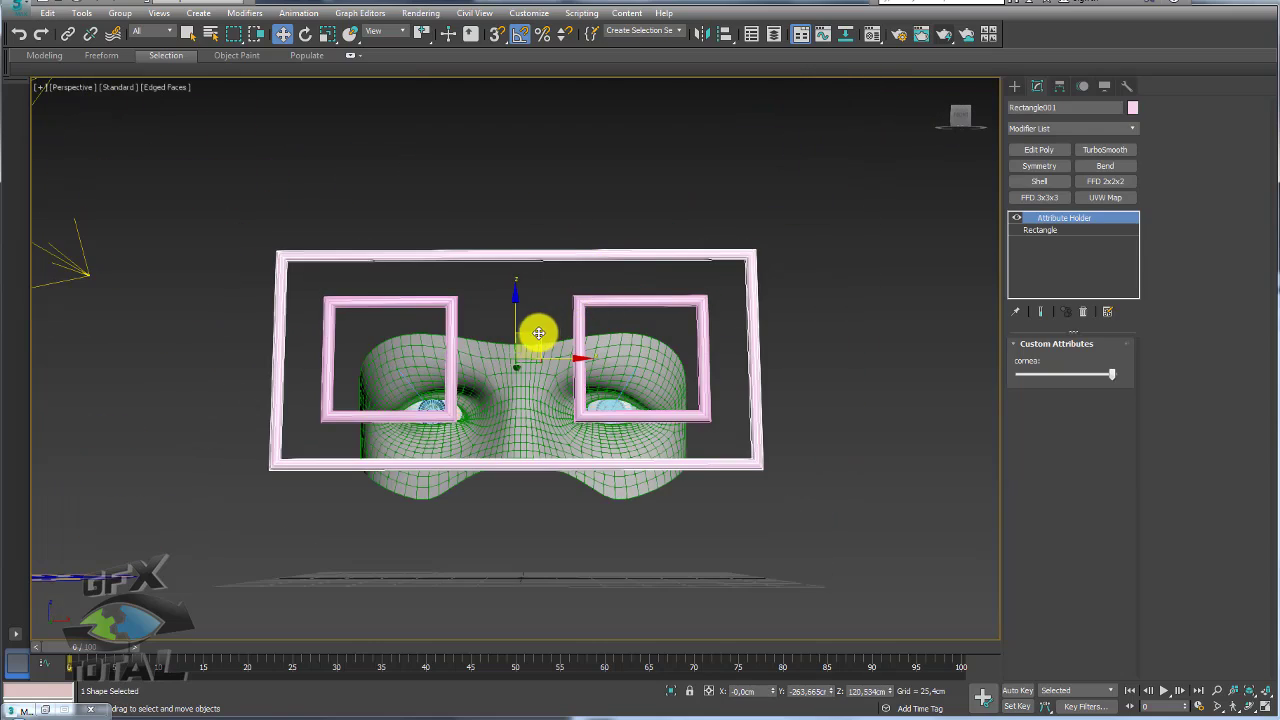
{"action": "mouse_move", "coordinate": [534, 323]}
{"action": "middle_mouse_down", "text": "alt"}
{"action": "mouse_move", "coordinate": [600, 363]}
{"action": "mouse_move", "coordinate": [777, 266]}
{"action": "middle_mouse_up", "text": "alt"}
{"action": "mouse_move", "coordinate": [777, 266]}
{"action": "left_mouse_down"}
{"action": "mouse_move", "coordinate": [520, 214]}
{"action": "mouse_move", "coordinate": [434, 251]}
{"action": "mouse_move", "coordinate": [551, 506]}
{"action": "mouse_move", "coordinate": [732, 352]}
{"action": "mouse_move", "coordinate": [557, 263]}
{"action": "mouse_move", "coordinate": [431, 260]}
{"action": "mouse_move", "coordinate": [406, 277]}
{"action": "left_mouse_up"}
{"action": "middle_click_drag", "start_coordinate": [714, 372], "coordinate": [677, 380], "text": "alt"}
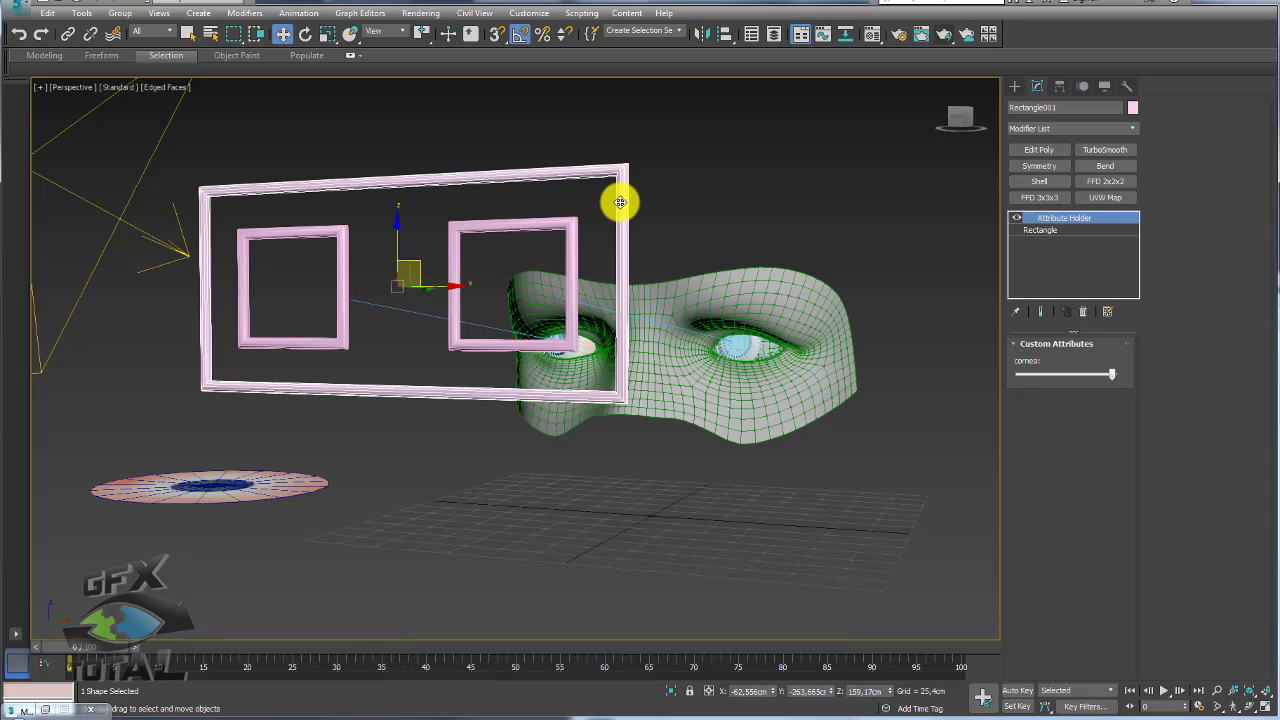
Move the frames right and down, then drag Rectangle002 over beside the right eye target
{"action": "left_click", "coordinate": [477, 171]}
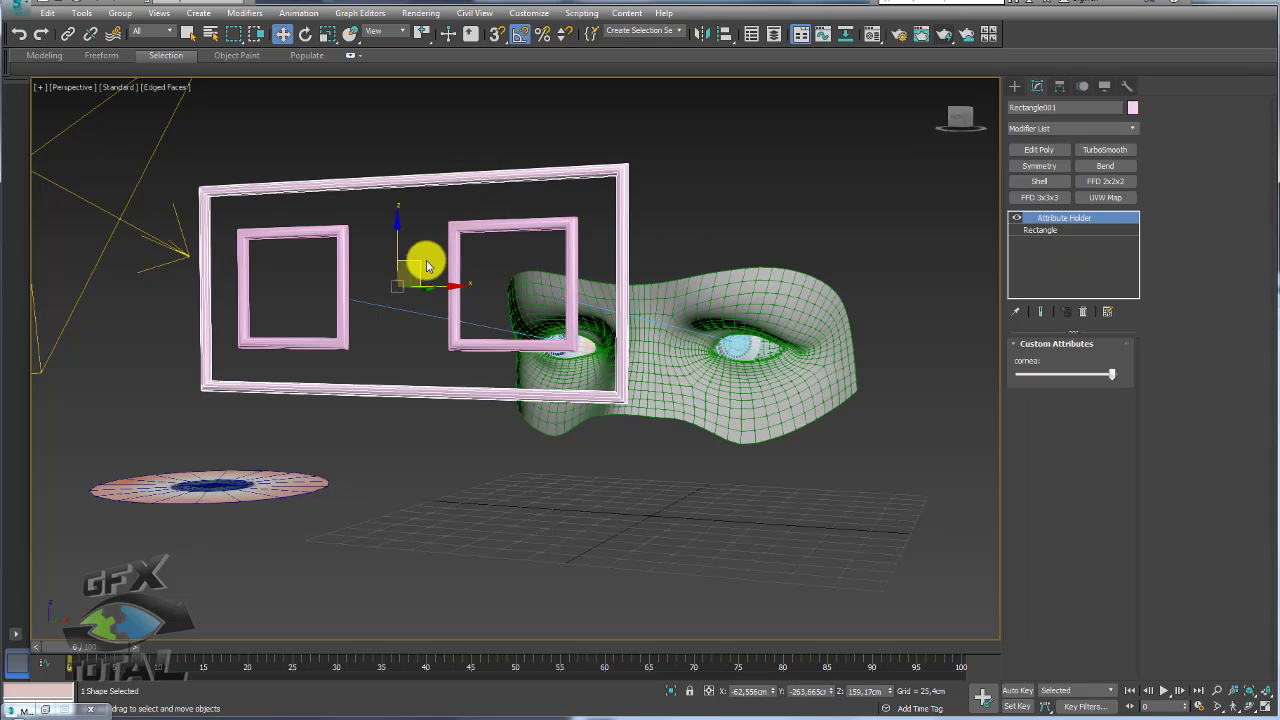
{"action": "mouse_move", "coordinate": [423, 257]}
{"action": "left_mouse_down"}
{"action": "mouse_move", "coordinate": [544, 291]}
{"action": "mouse_move", "coordinate": [808, 423]}
{"action": "mouse_move", "coordinate": [434, 223]}
{"action": "mouse_move", "coordinate": [806, 100]}
{"action": "mouse_move", "coordinate": [386, 334]}
{"action": "mouse_move", "coordinate": [529, 342]}
{"action": "left_mouse_up"}
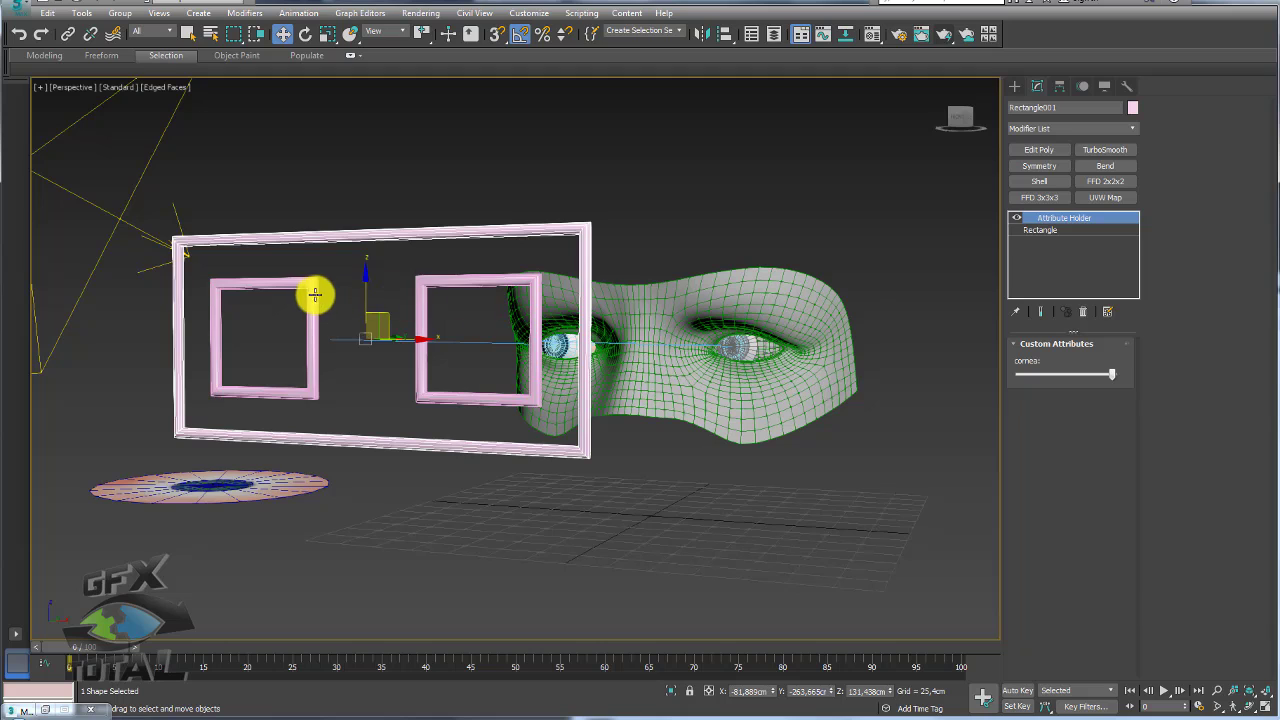
{"action": "left_click", "coordinate": [314, 300]}
{"action": "left_click_drag", "start_coordinate": [280, 314], "coordinate": [517, 283]}
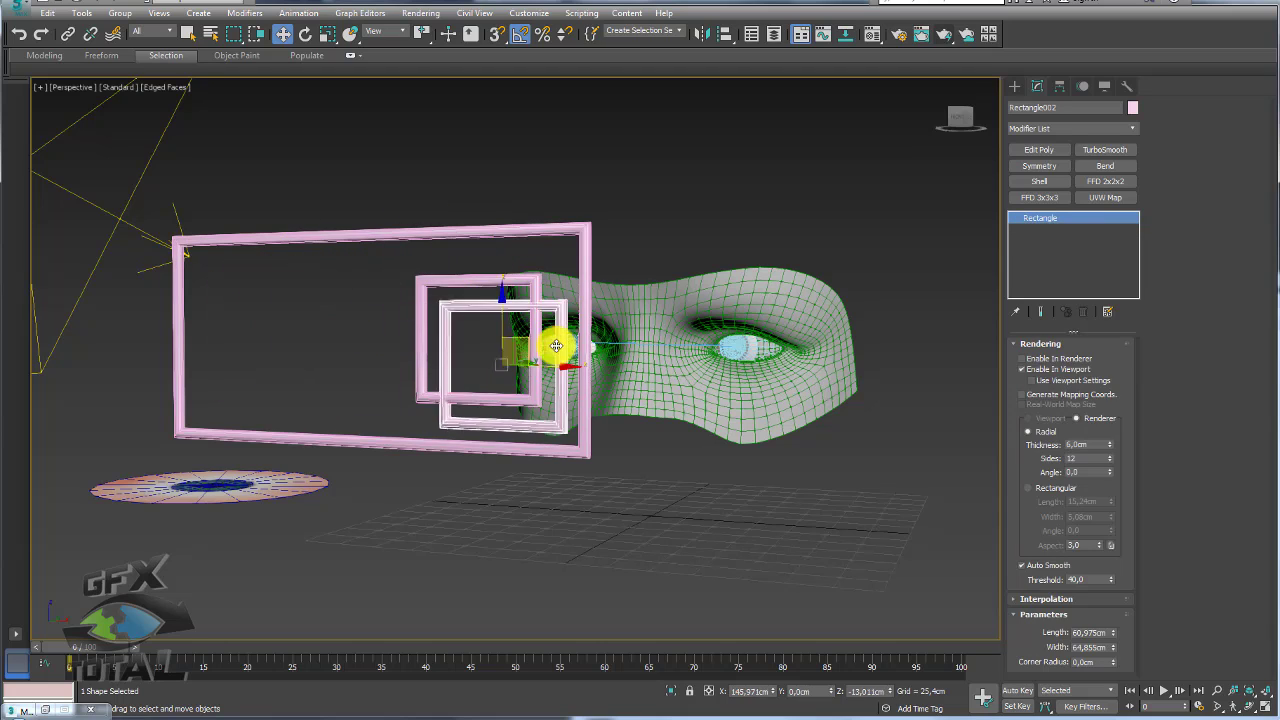